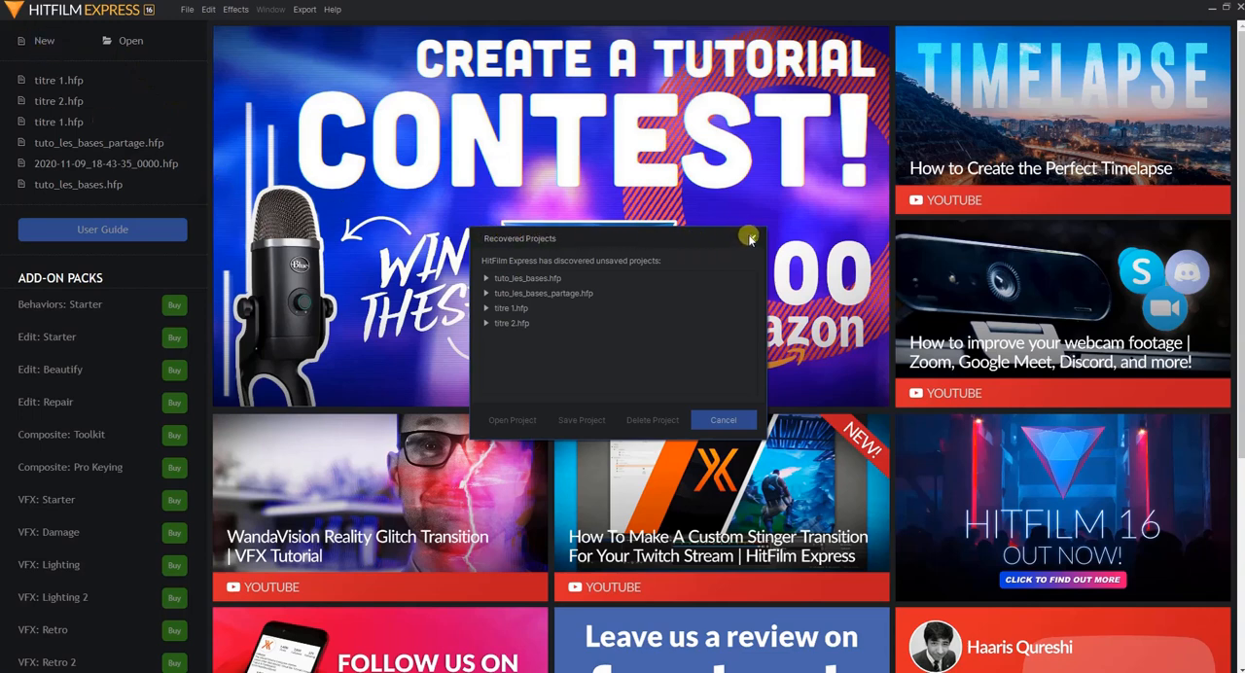
Dismiss the recovered projects list and create a new project with the 1080p Full HD @ 25 fps template
{"action": "left_click", "coordinate": [752, 239]}
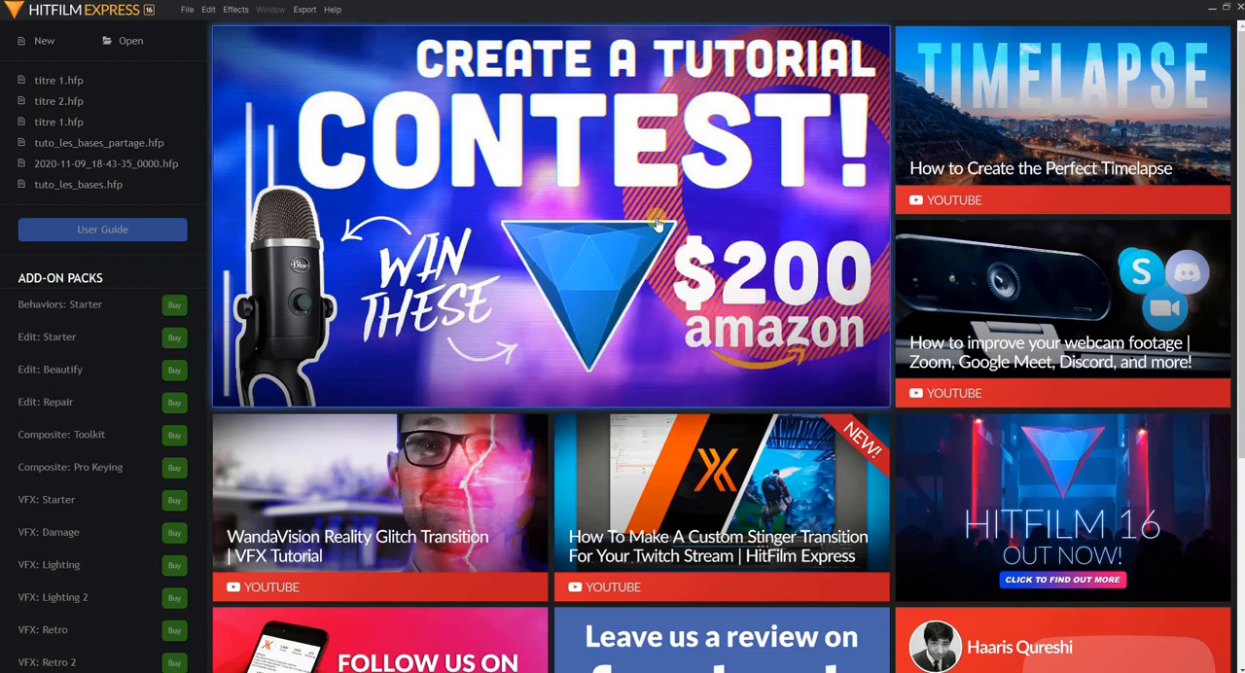
{"action": "left_click", "coordinate": [44, 44]}
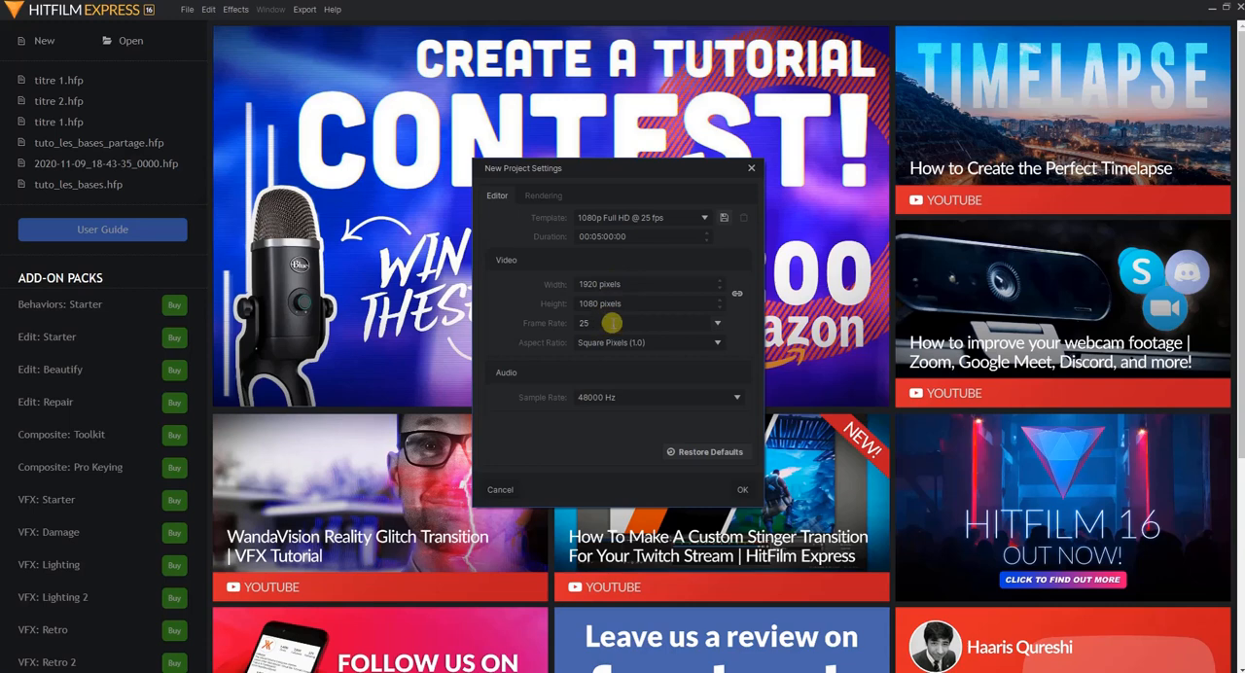
{"action": "left_click", "coordinate": [744, 491]}
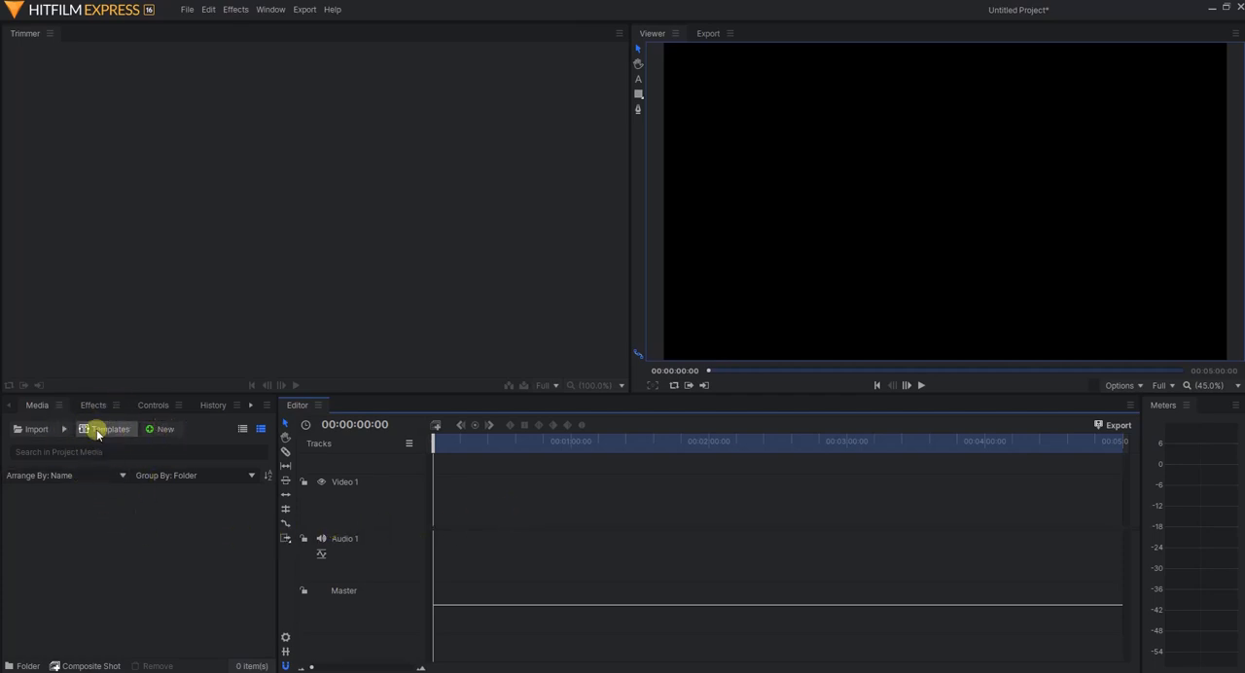
Look through the Media, Effects, Controls, History and Text panels of the workspace
{"action": "left_click", "coordinate": [30, 407]}
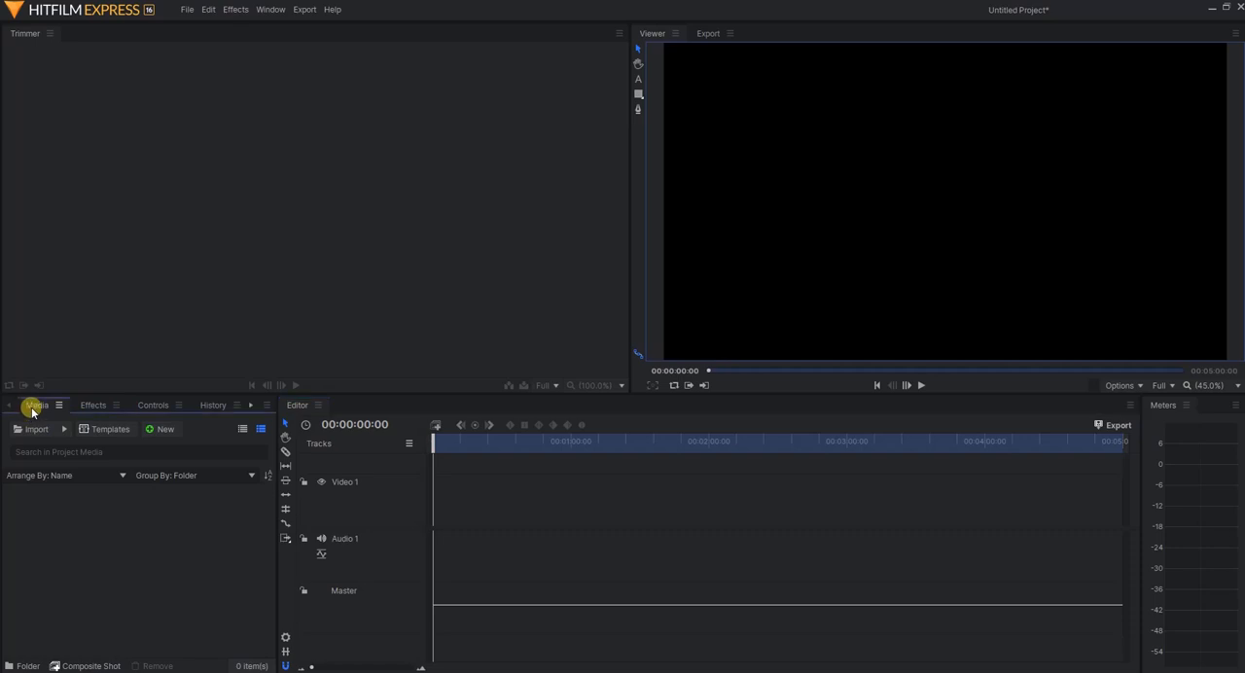
{"action": "left_click", "coordinate": [94, 408]}
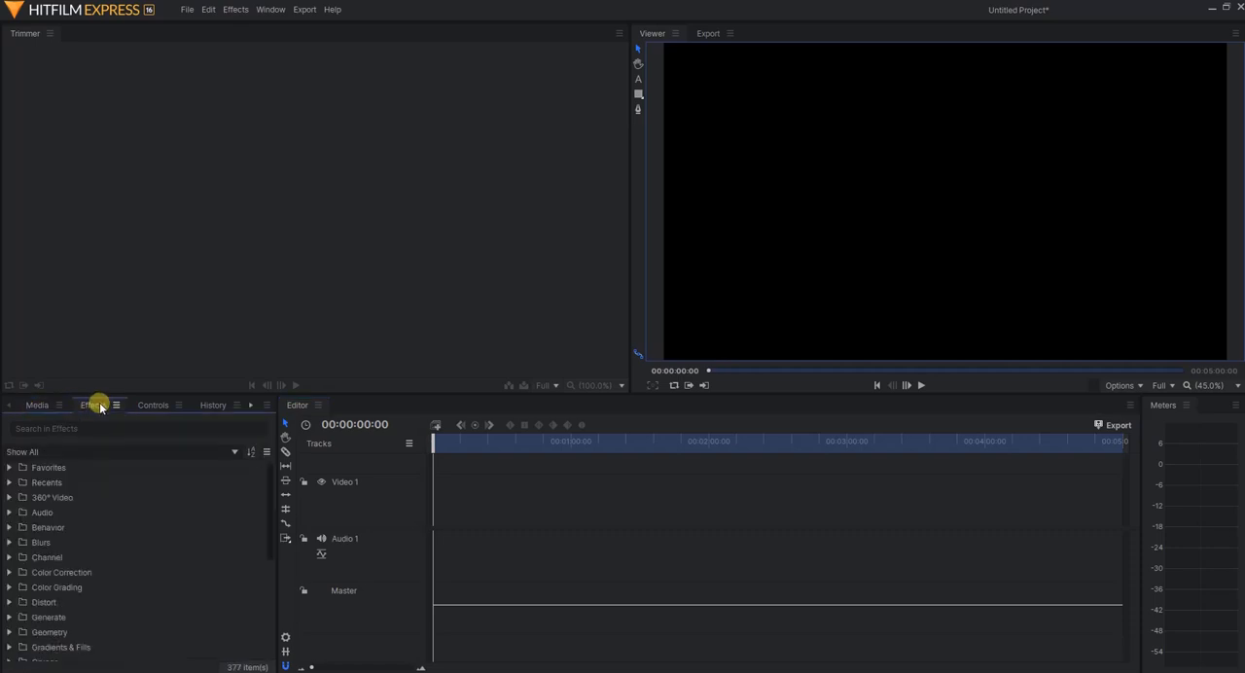
{"action": "left_click", "coordinate": [160, 410]}
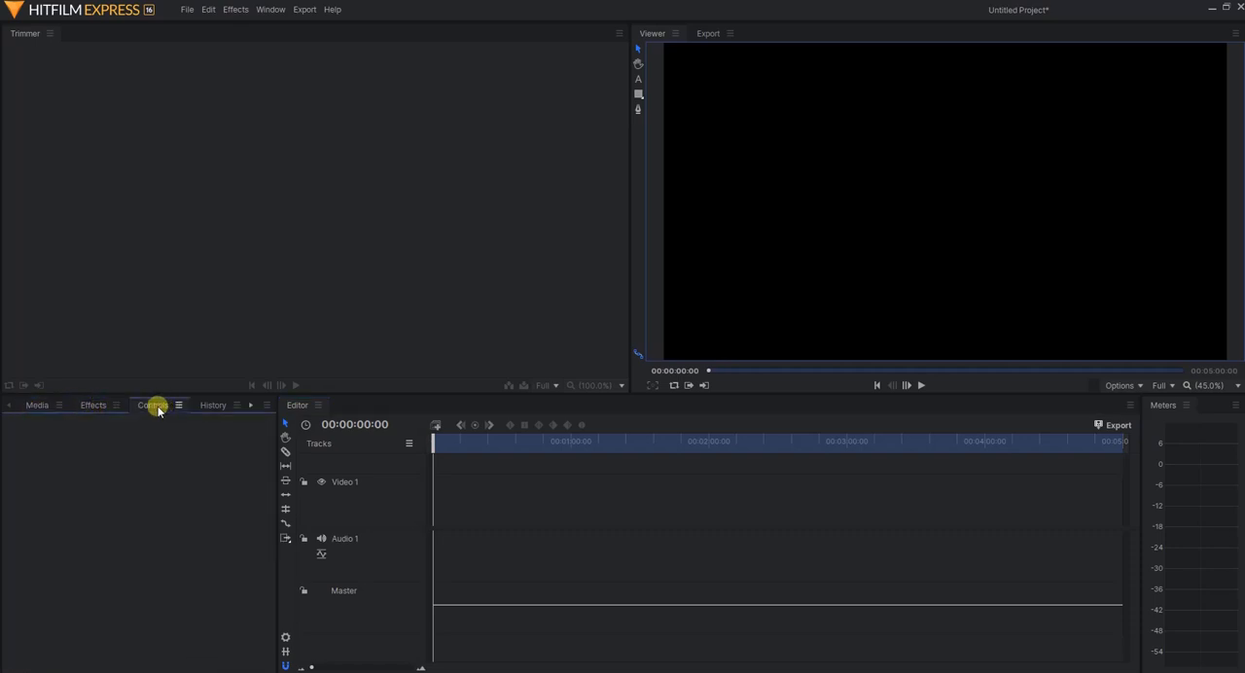
{"action": "left_click", "coordinate": [210, 409]}
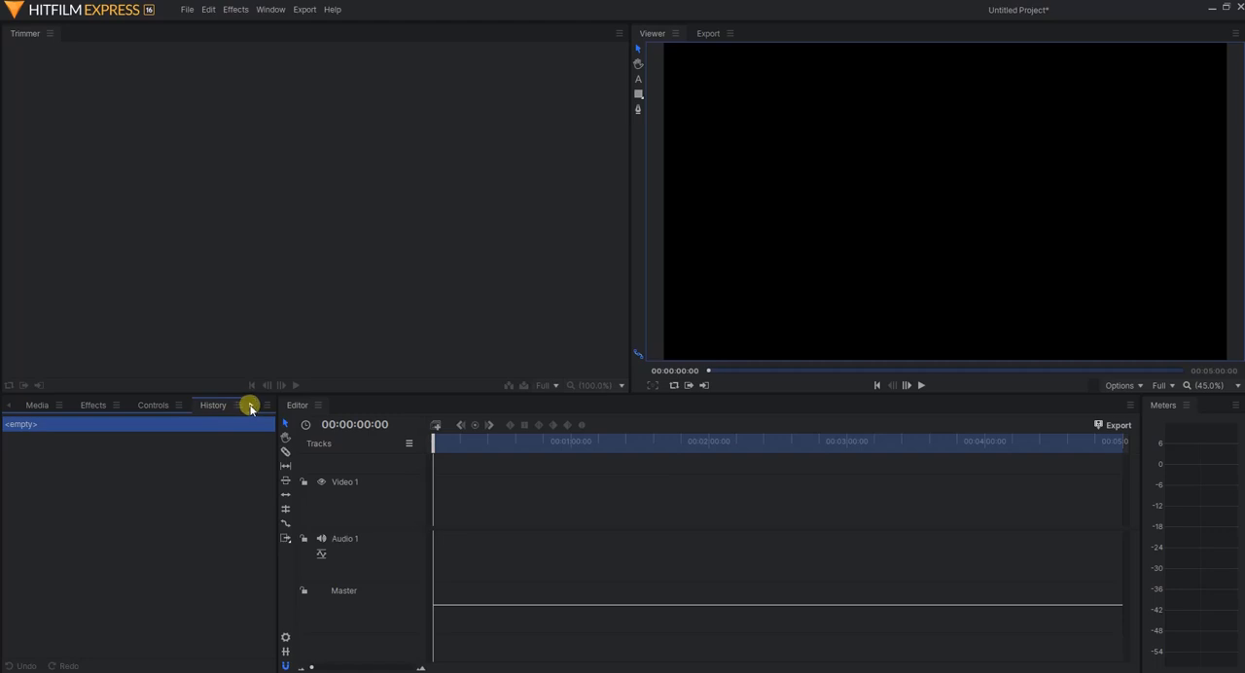
{"action": "left_click", "coordinate": [250, 408]}
{"action": "left_click", "coordinate": [217, 406]}
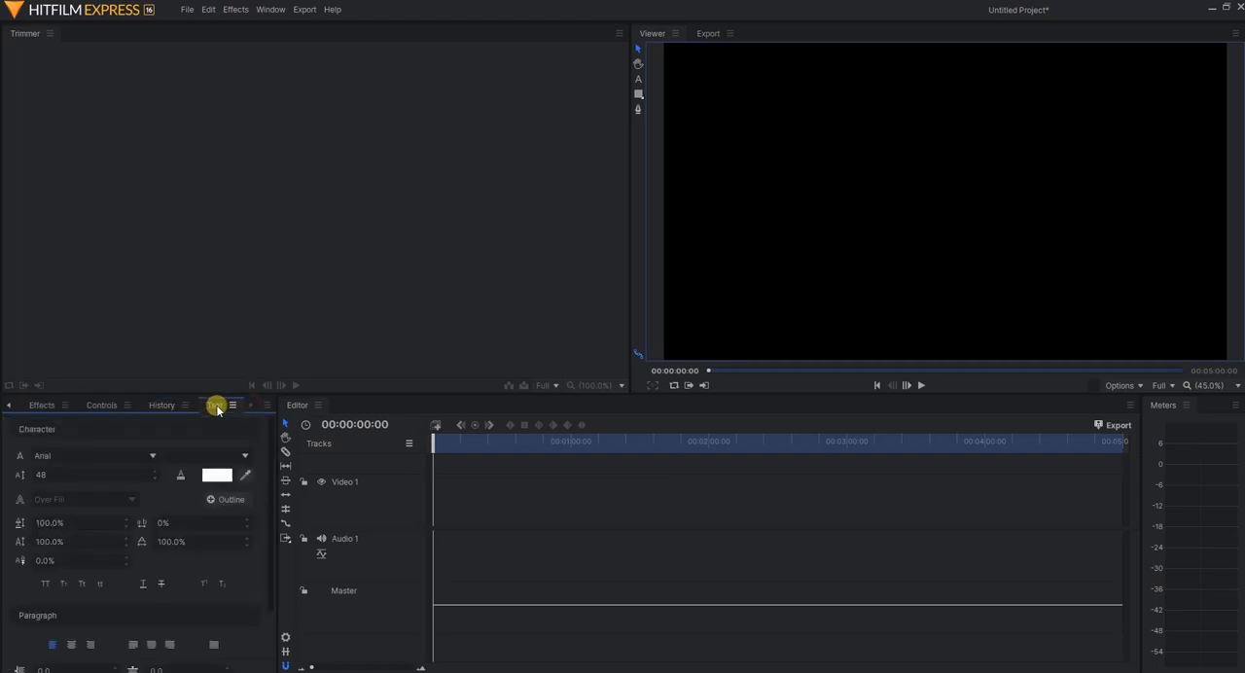
{"action": "left_click", "coordinate": [37, 407]}
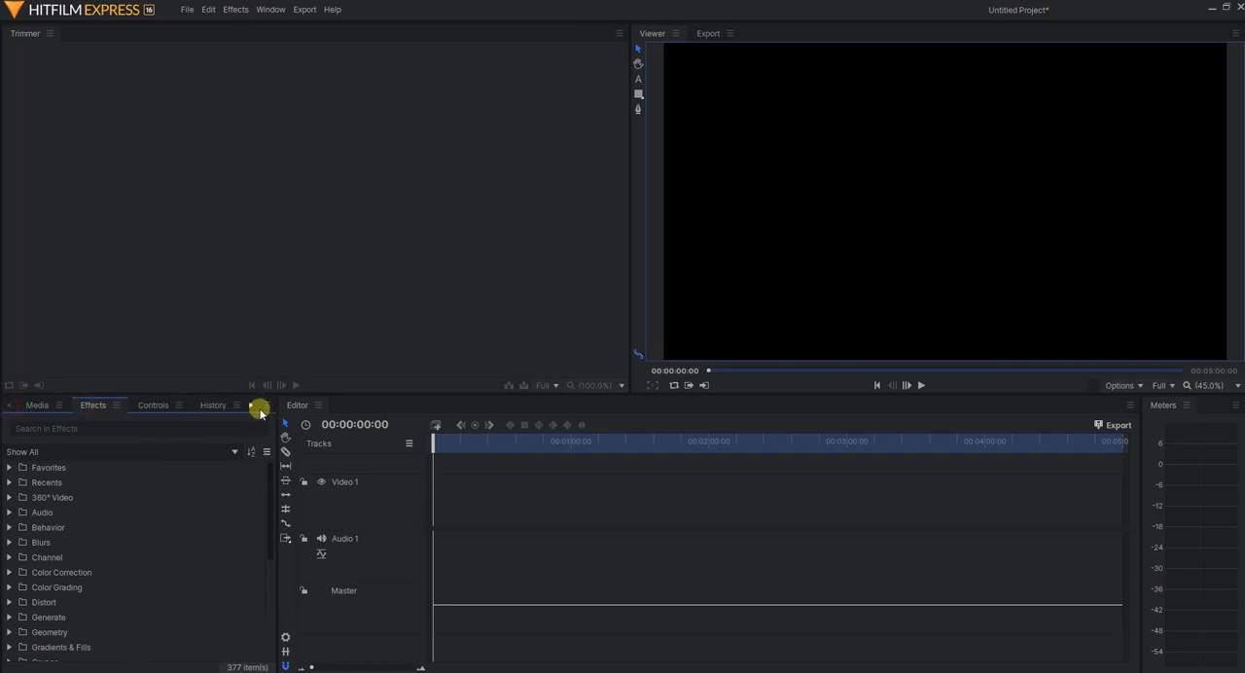
Dock the Text panel in its own column beside the Trimmer, and float it as a separate window over the workspace
{"action": "left_click", "coordinate": [214, 406]}
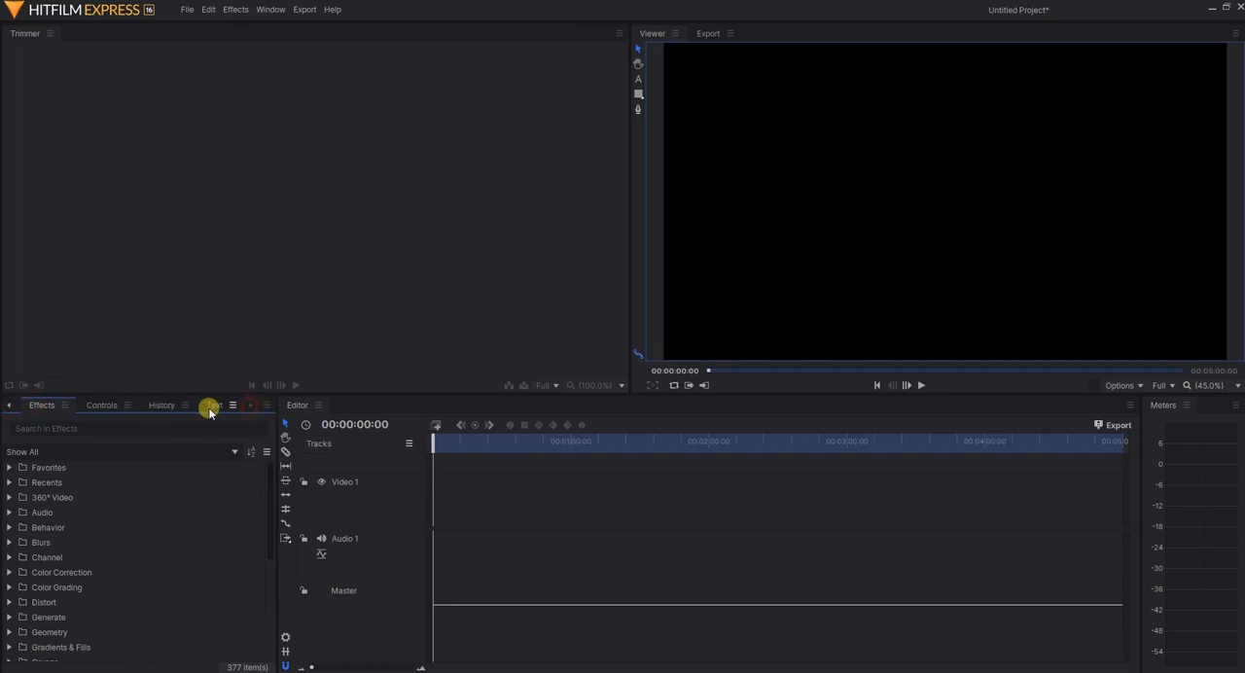
{"action": "mouse_move", "coordinate": [212, 409]}
{"action": "left_mouse_down"}
{"action": "mouse_move", "coordinate": [103, 328]}
{"action": "mouse_move", "coordinate": [97, 30]}
{"action": "mouse_move", "coordinate": [75, 35]}
{"action": "mouse_move", "coordinate": [86, 110]}
{"action": "mouse_move", "coordinate": [189, 305]}
{"action": "mouse_move", "coordinate": [216, 400]}
{"action": "left_mouse_up"}
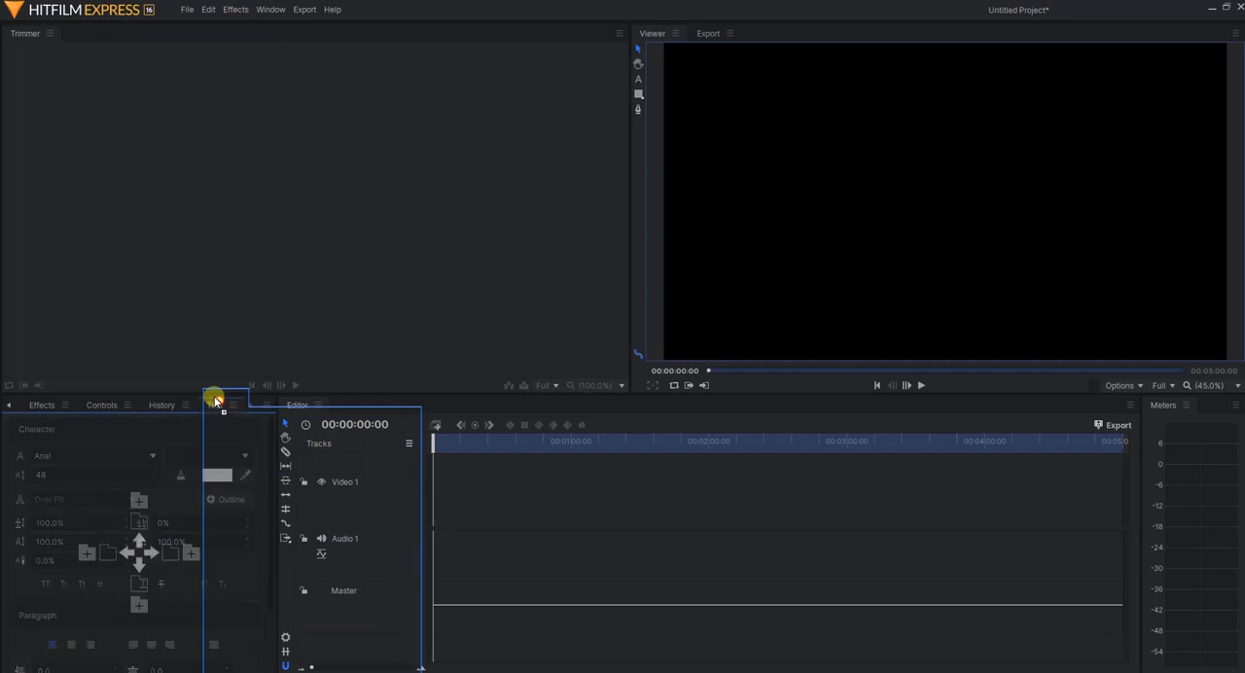
{"action": "left_click_drag", "start_coordinate": [216, 400], "coordinate": [278, 225]}
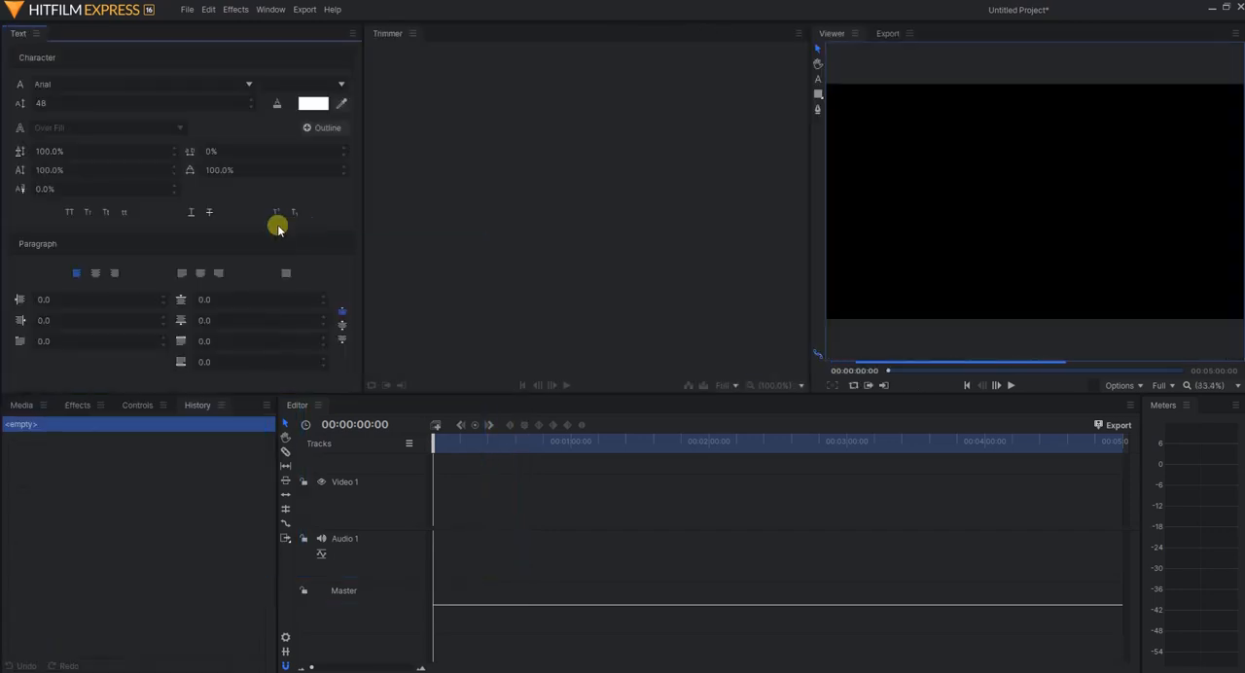
{"action": "left_click", "coordinate": [36, 33]}
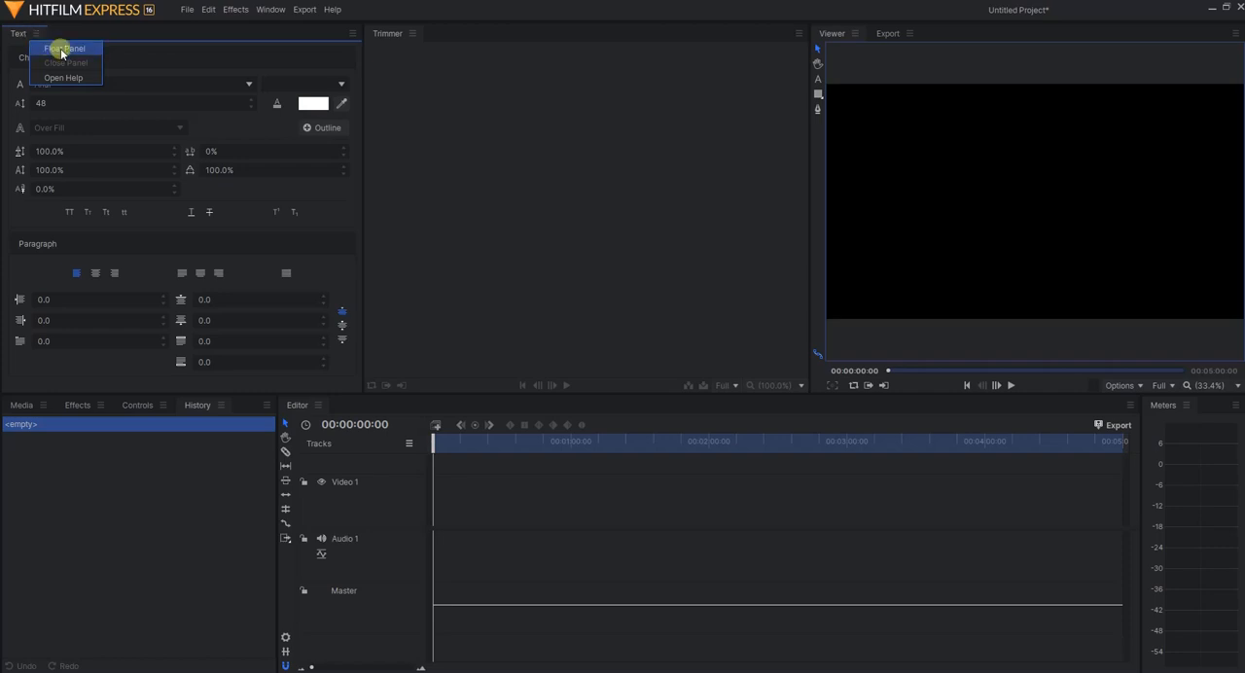
{"action": "left_click", "coordinate": [62, 50]}
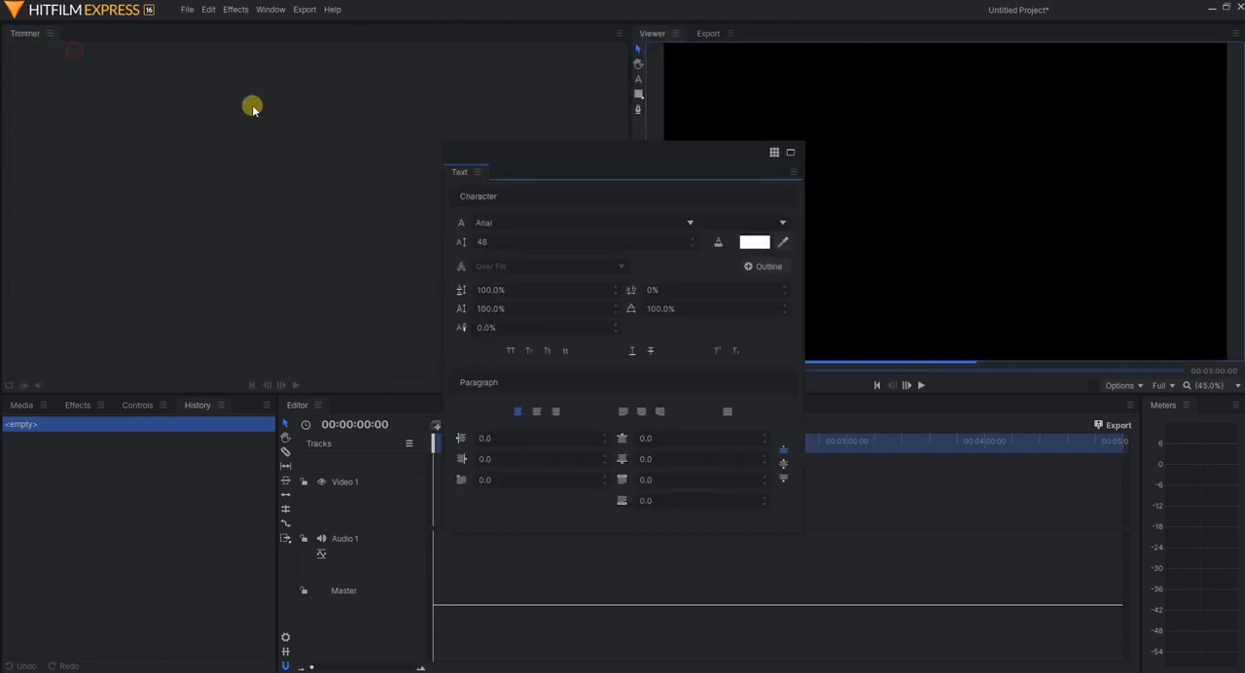
{"action": "left_click_drag", "start_coordinate": [541, 147], "coordinate": [572, 163]}
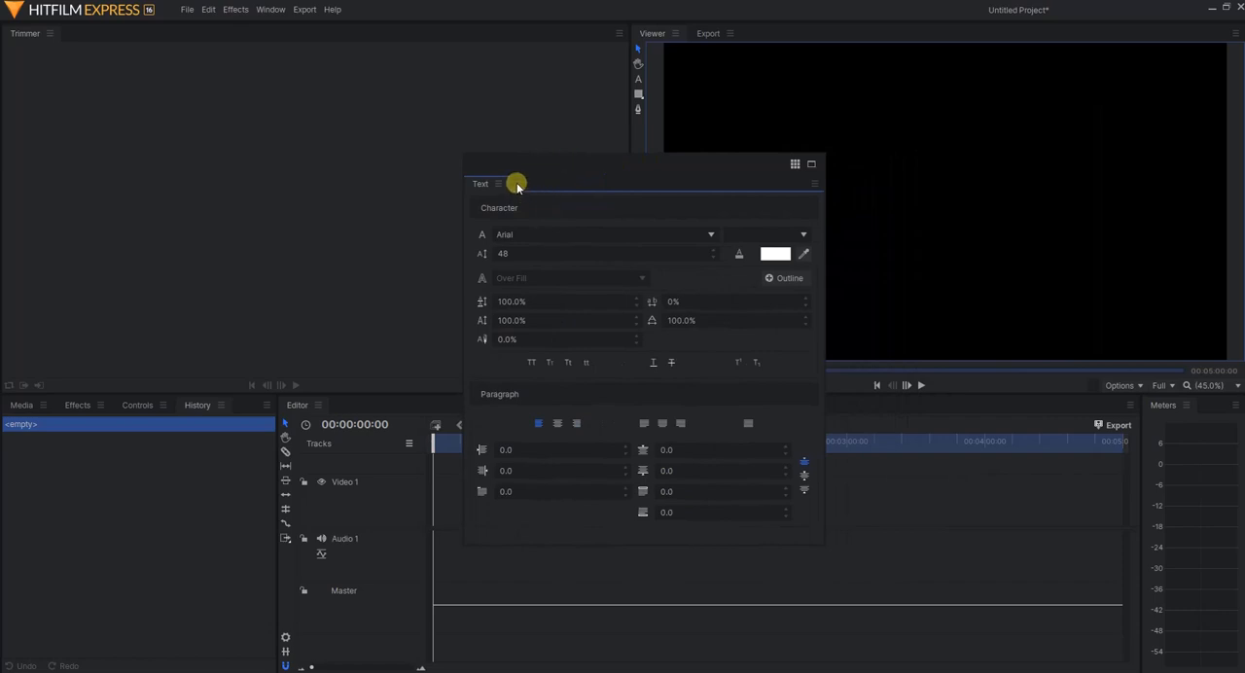
Dock the floating Text panel into the Trimmer's panel group and bring the Trimmer to the front
{"action": "left_click_drag", "start_coordinate": [490, 186], "coordinate": [255, 227]}
{"action": "left_click_drag", "start_coordinate": [479, 185], "coordinate": [92, 34]}
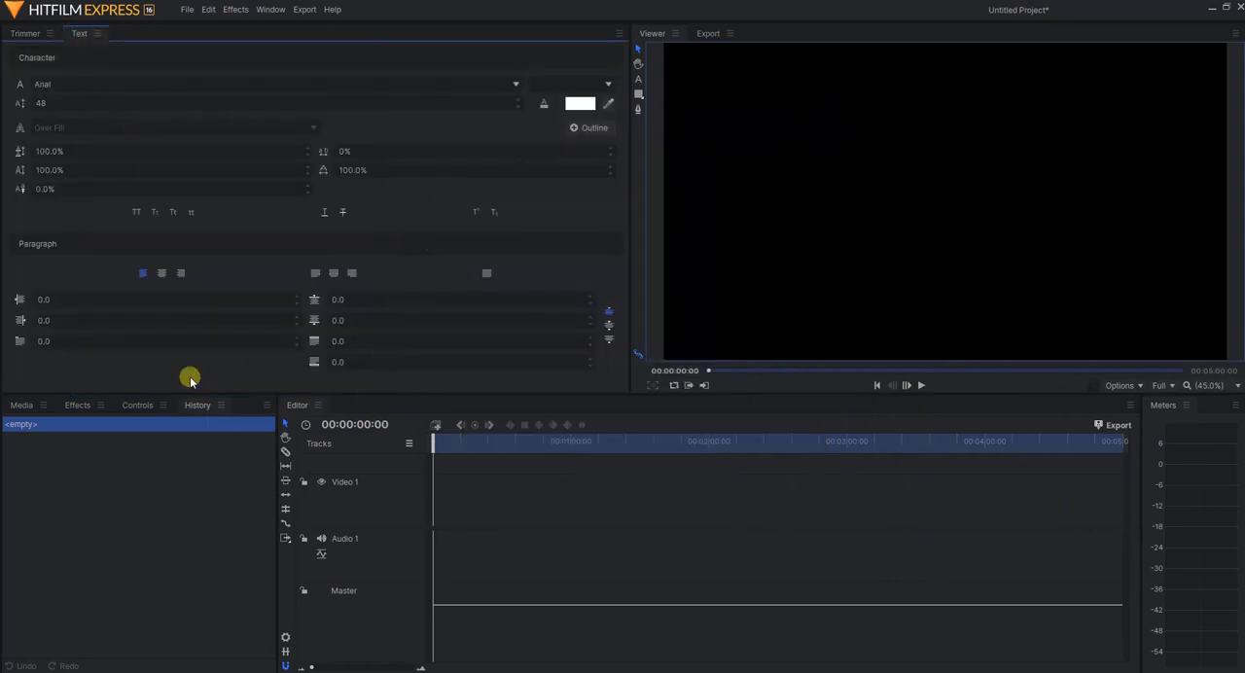
{"action": "left_click", "coordinate": [30, 34]}
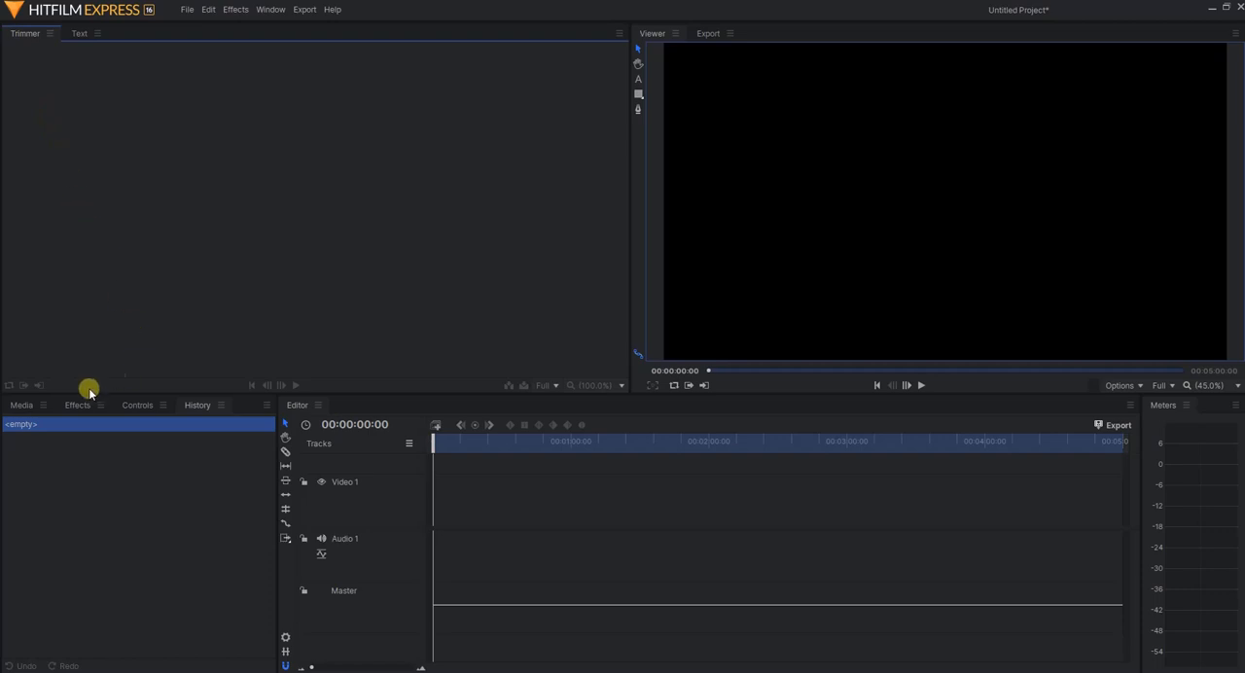
Import the two MP3 tracks, Pexels Videos 4096.mp4 and planete.png from the tuto_hitfilm_express folder into the project media
{"action": "left_click", "coordinate": [22, 408]}
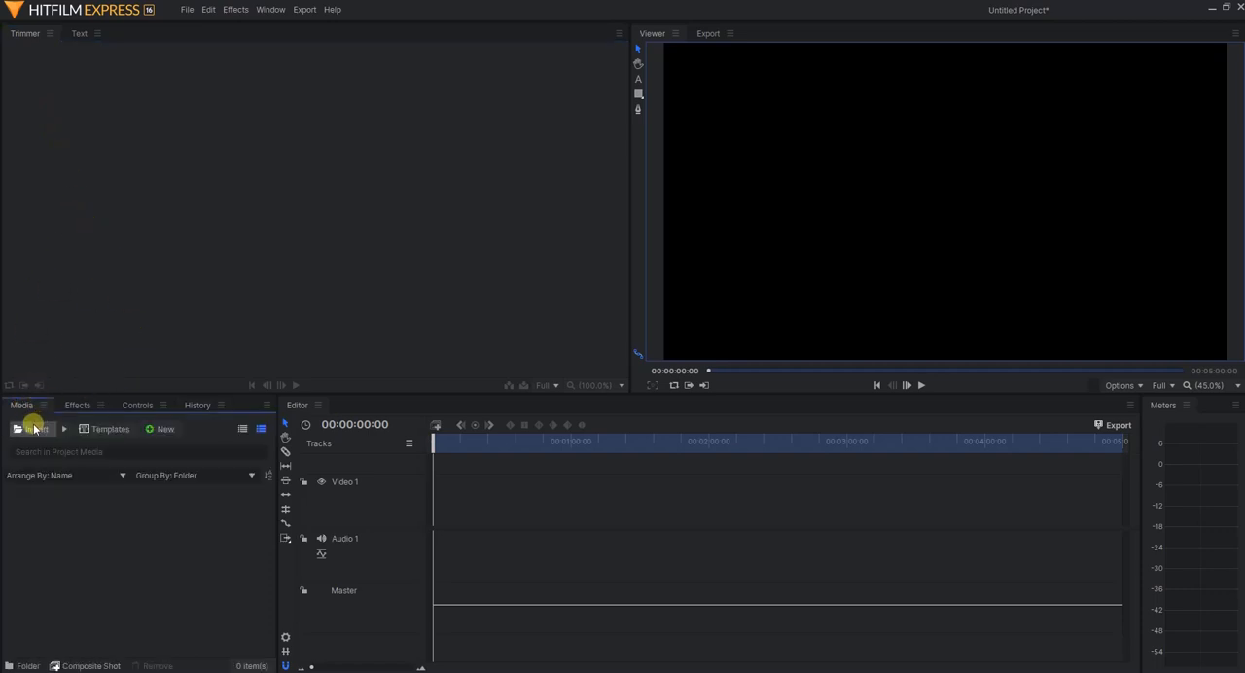
{"action": "left_click", "coordinate": [33, 428]}
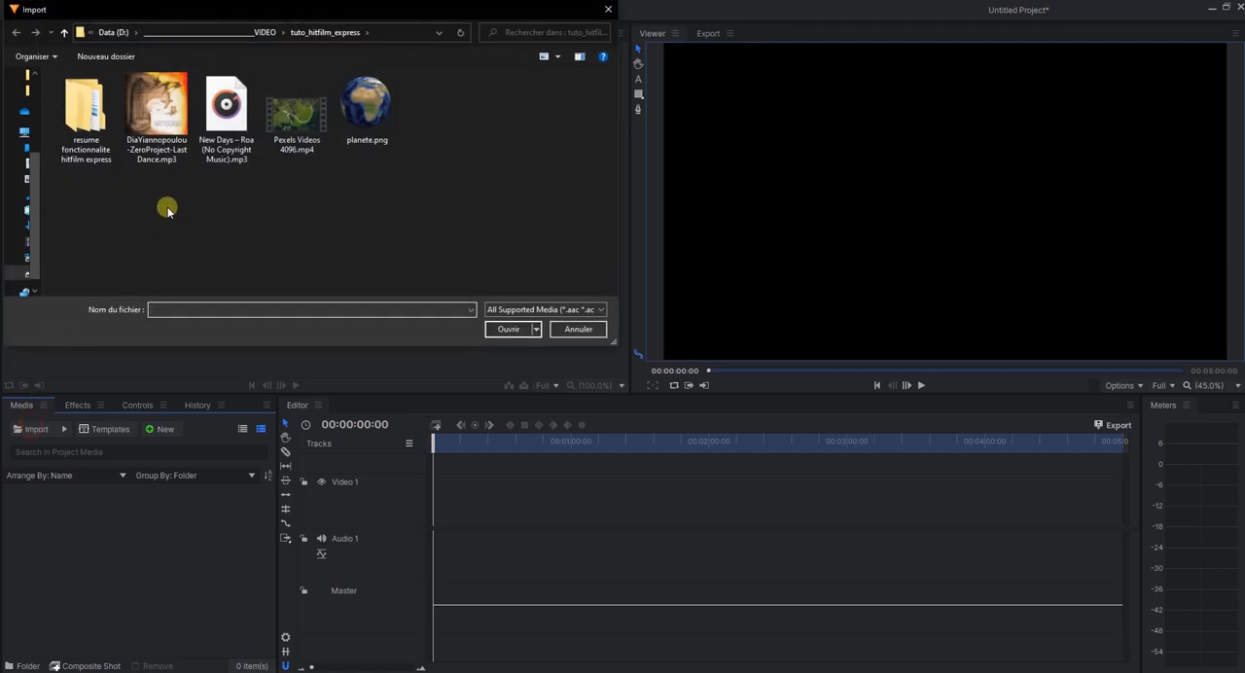
{"action": "left_click", "coordinate": [170, 124]}
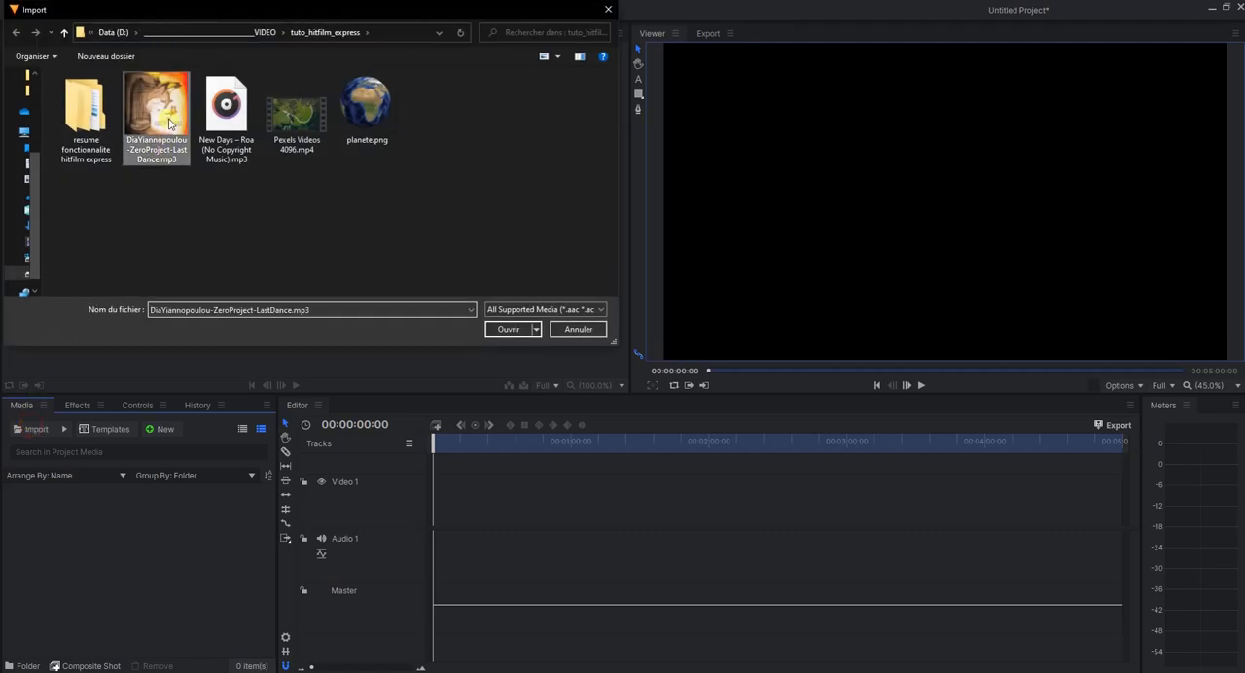
{"action": "left_click", "coordinate": [382, 127], "text": "shift"}
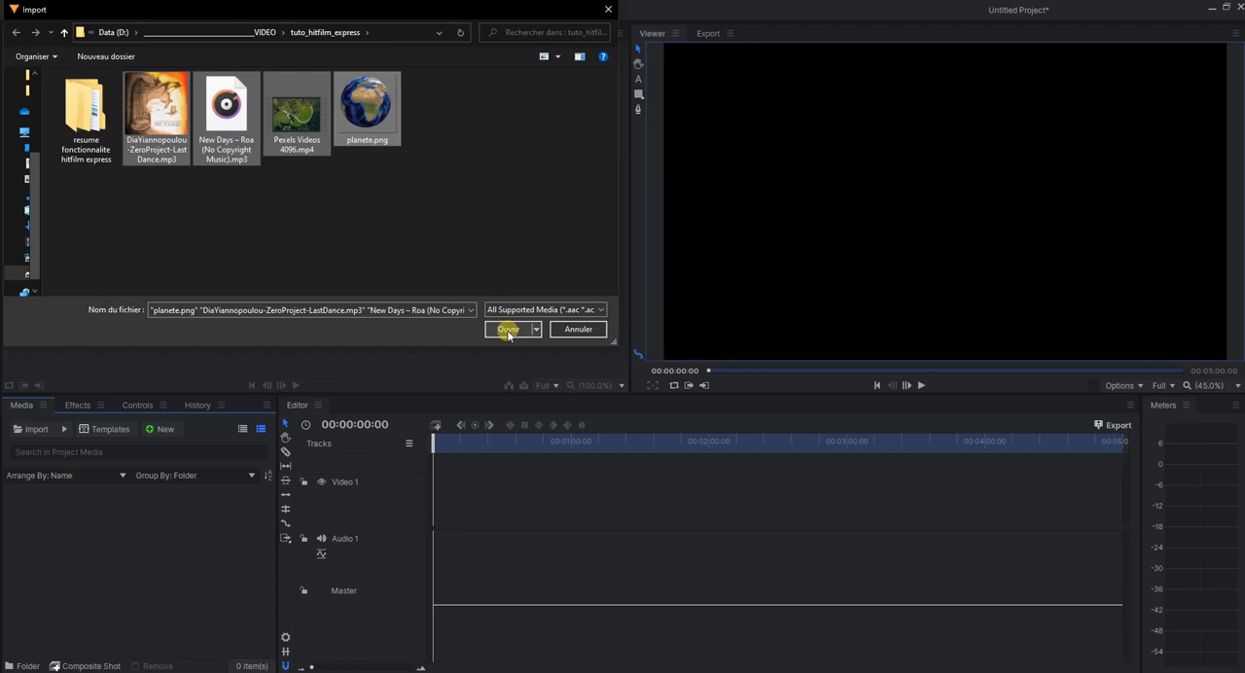
{"action": "left_click", "coordinate": [183, 142]}
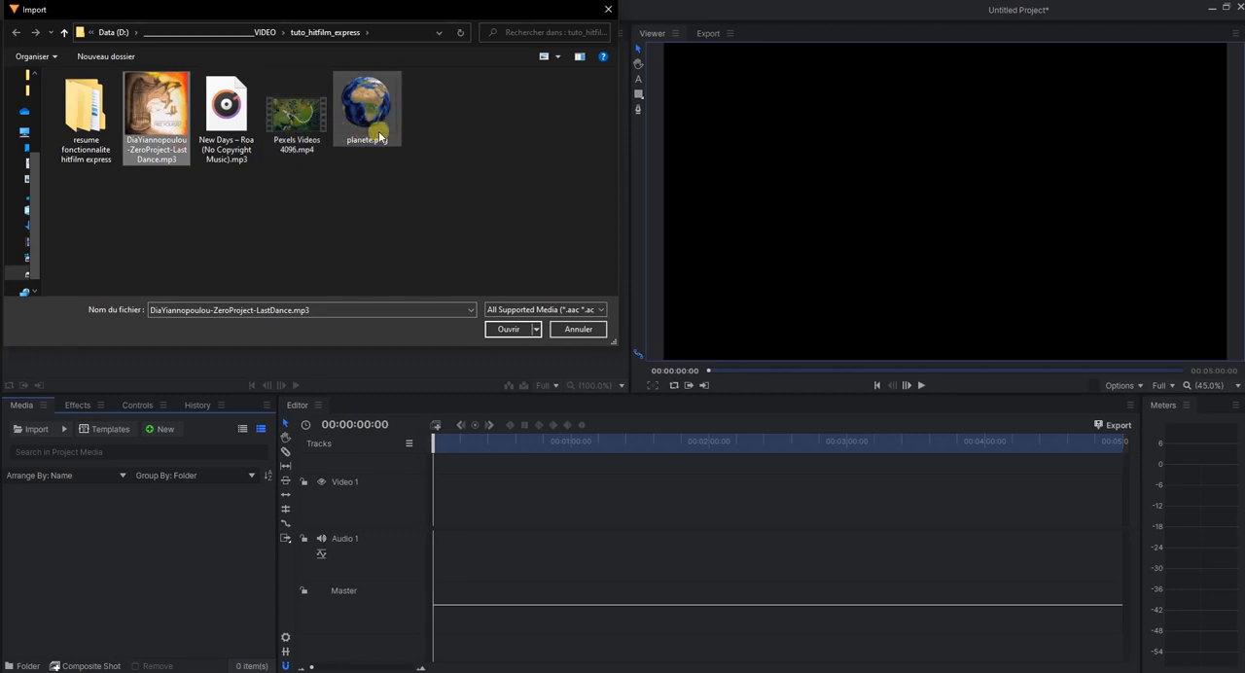
{"action": "left_click", "coordinate": [297, 114], "text": "shift"}
{"action": "left_click", "coordinate": [186, 117]}
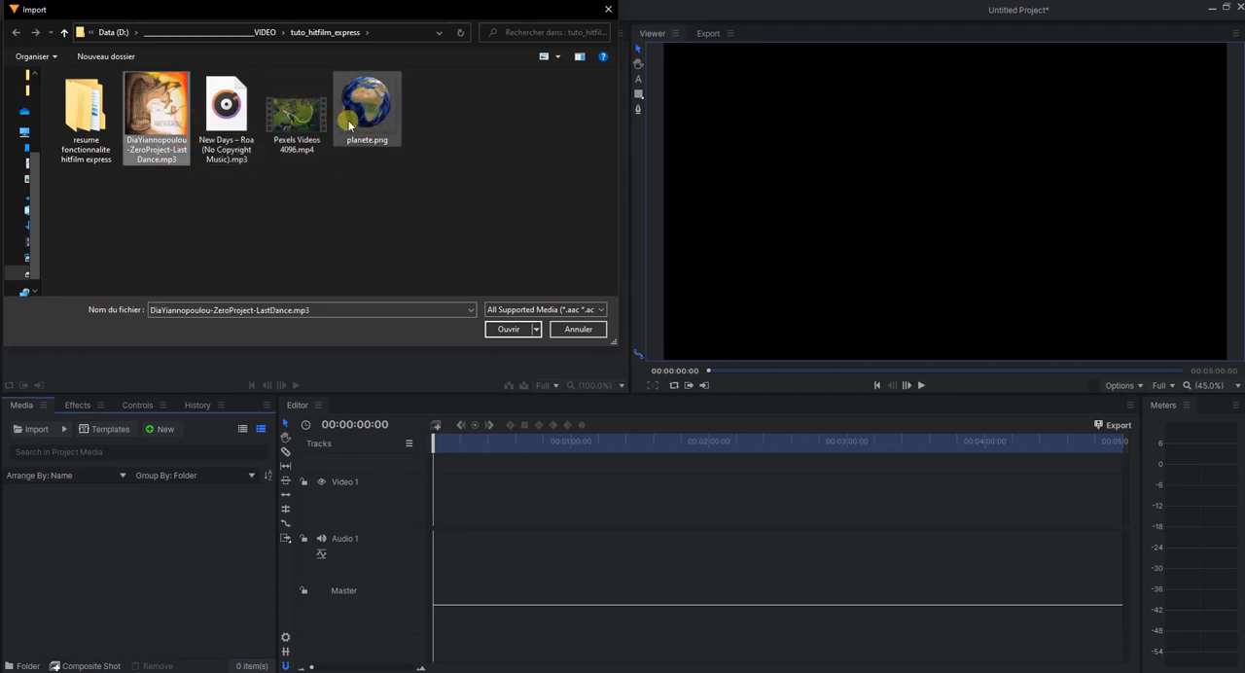
{"action": "left_click", "coordinate": [375, 130], "text": "shift"}
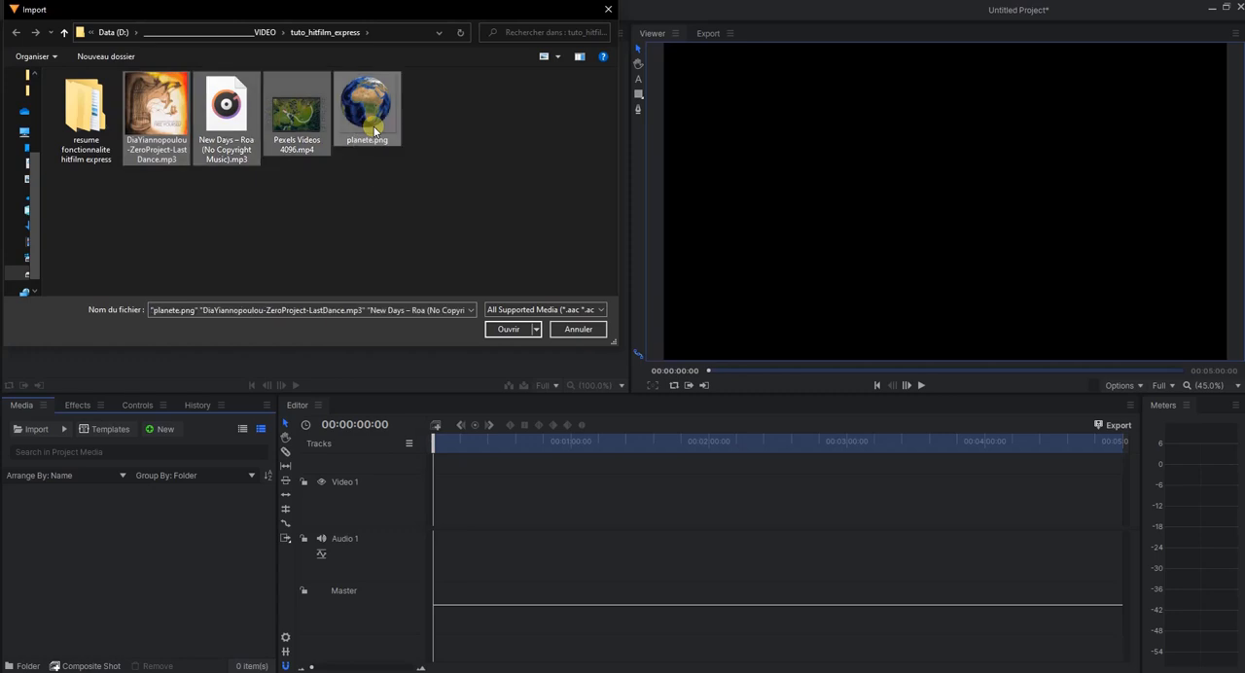
{"action": "left_click", "coordinate": [509, 329]}
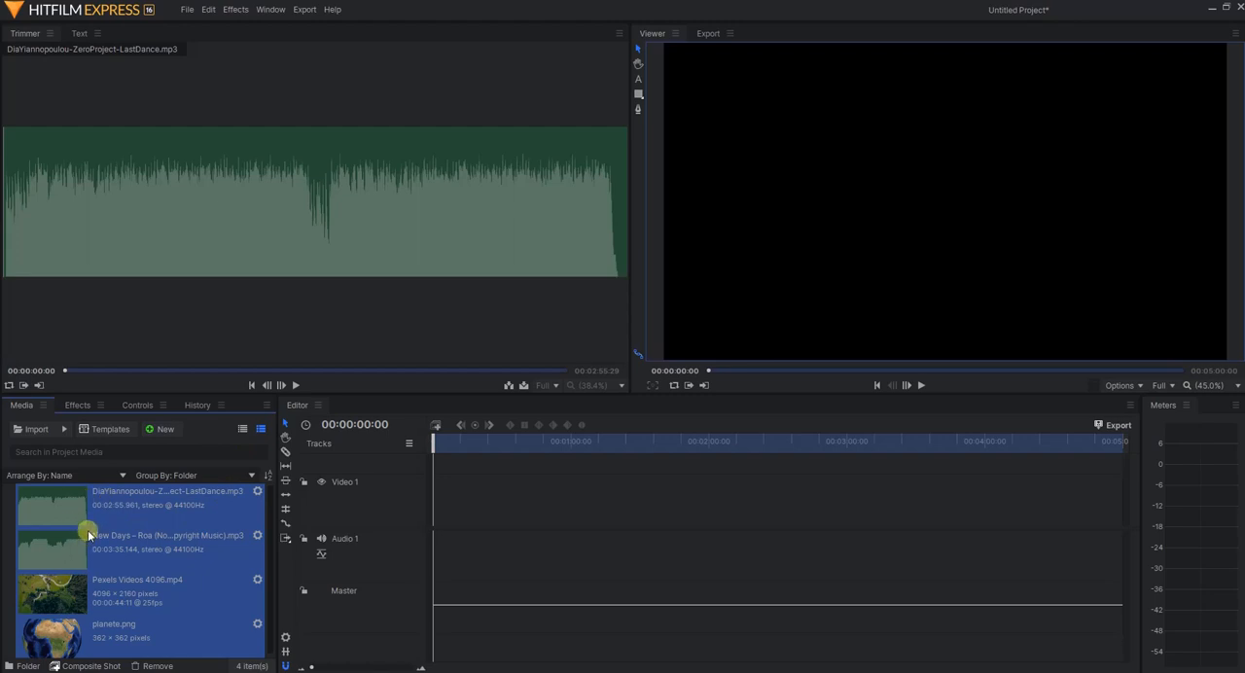
Show the imported media as a compact list and return to the thumbnail view
{"action": "left_click", "coordinate": [242, 429]}
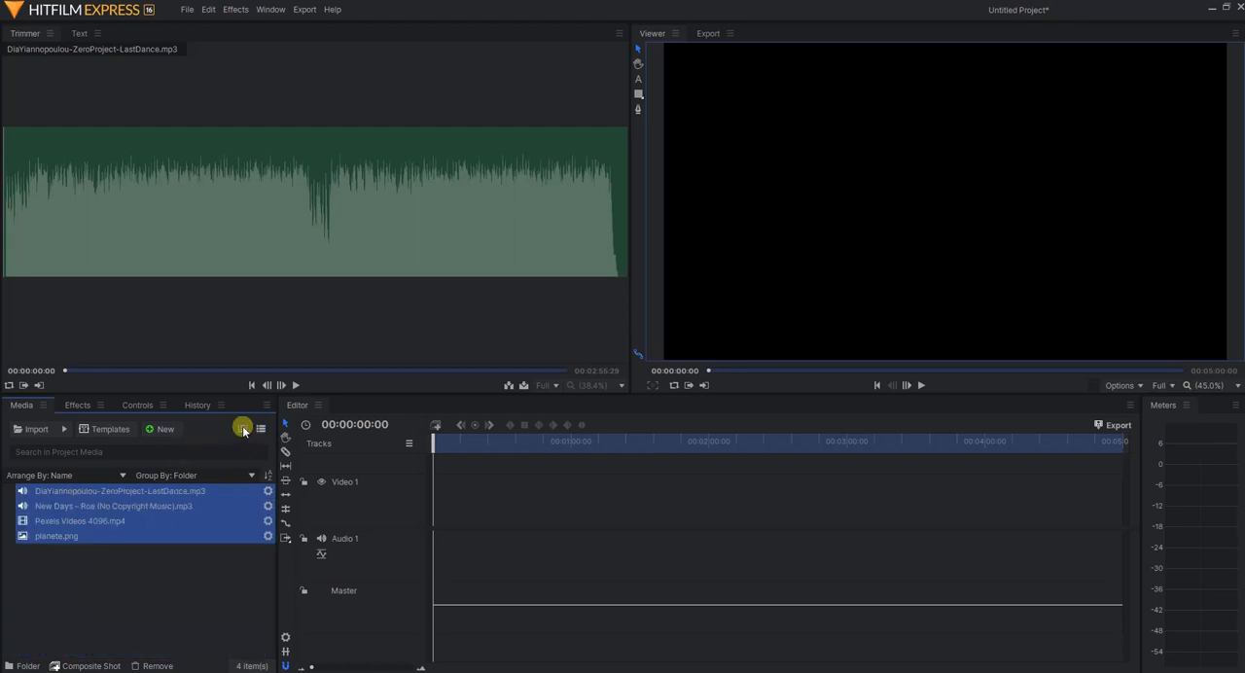
{"action": "left_click", "coordinate": [260, 430]}
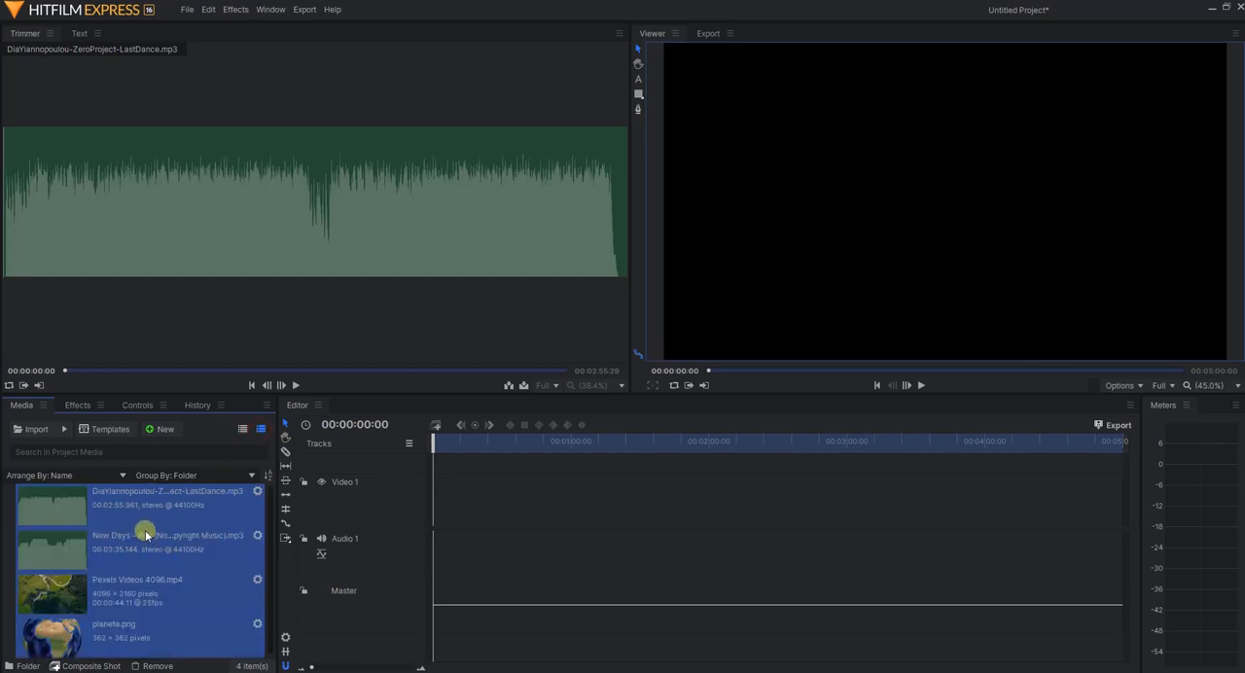
Bring the Text panel to the front and float the History panel as a separate window over it
{"action": "left_click", "coordinate": [80, 35]}
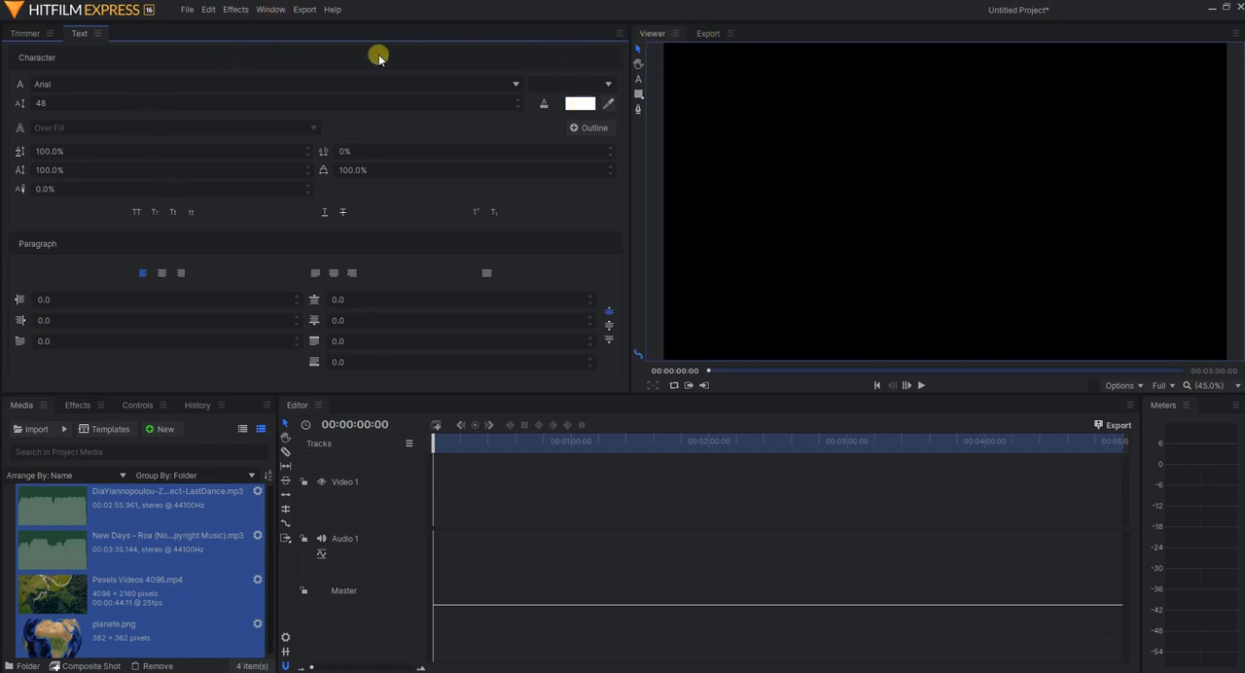
{"action": "right_click", "coordinate": [223, 408]}
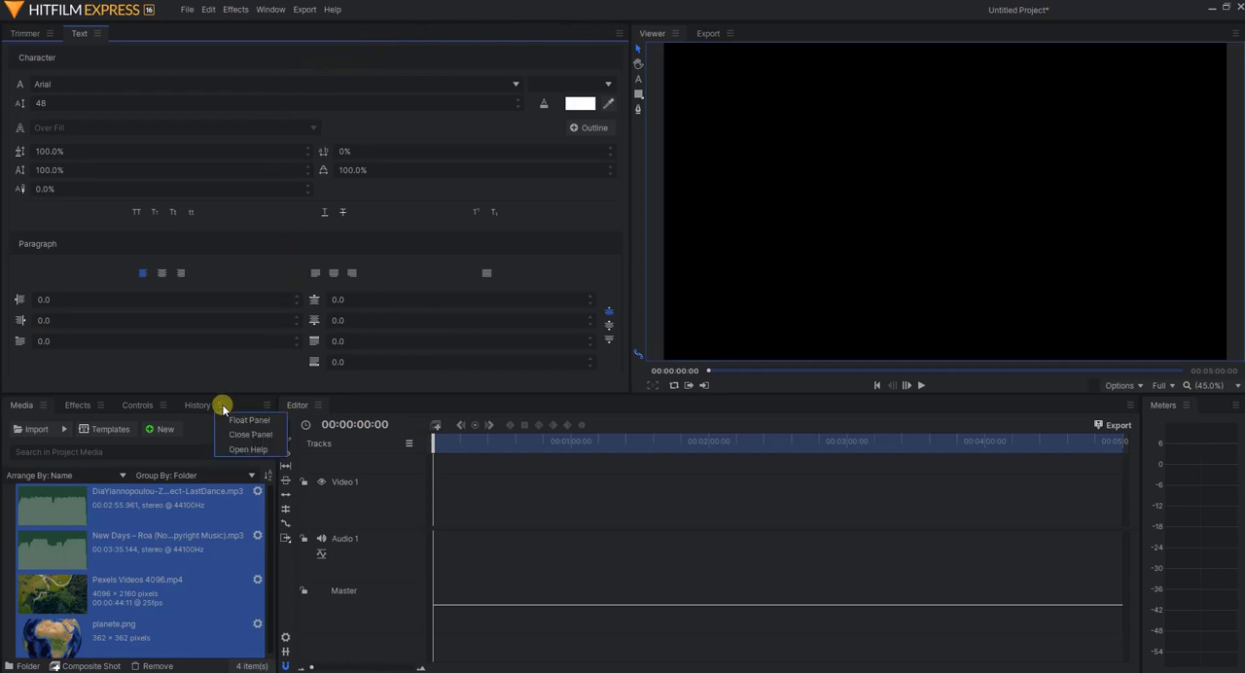
{"action": "left_click", "coordinate": [249, 419]}
{"action": "left_click_drag", "start_coordinate": [555, 208], "coordinate": [454, 154]}
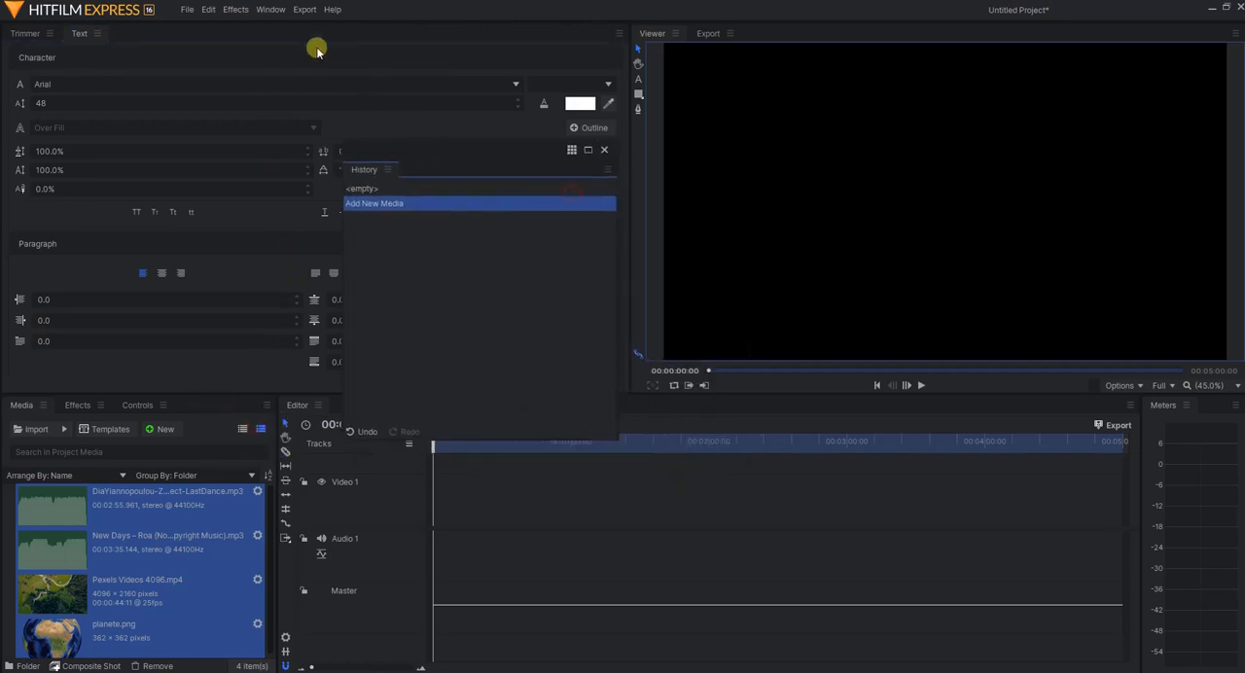
Restore the default workspace layout, and dock the Text panel beside the Trimmer with the Media panel shown below
{"action": "left_click", "coordinate": [276, 11]}
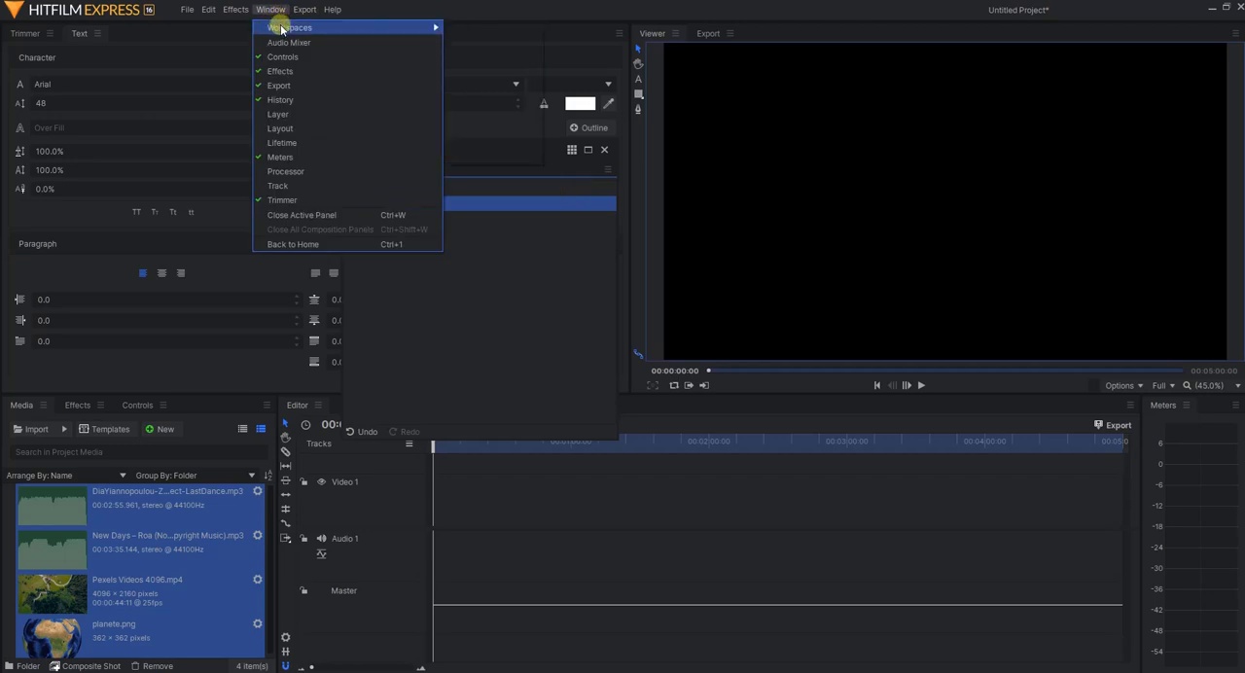
{"action": "left_click", "coordinate": [485, 157]}
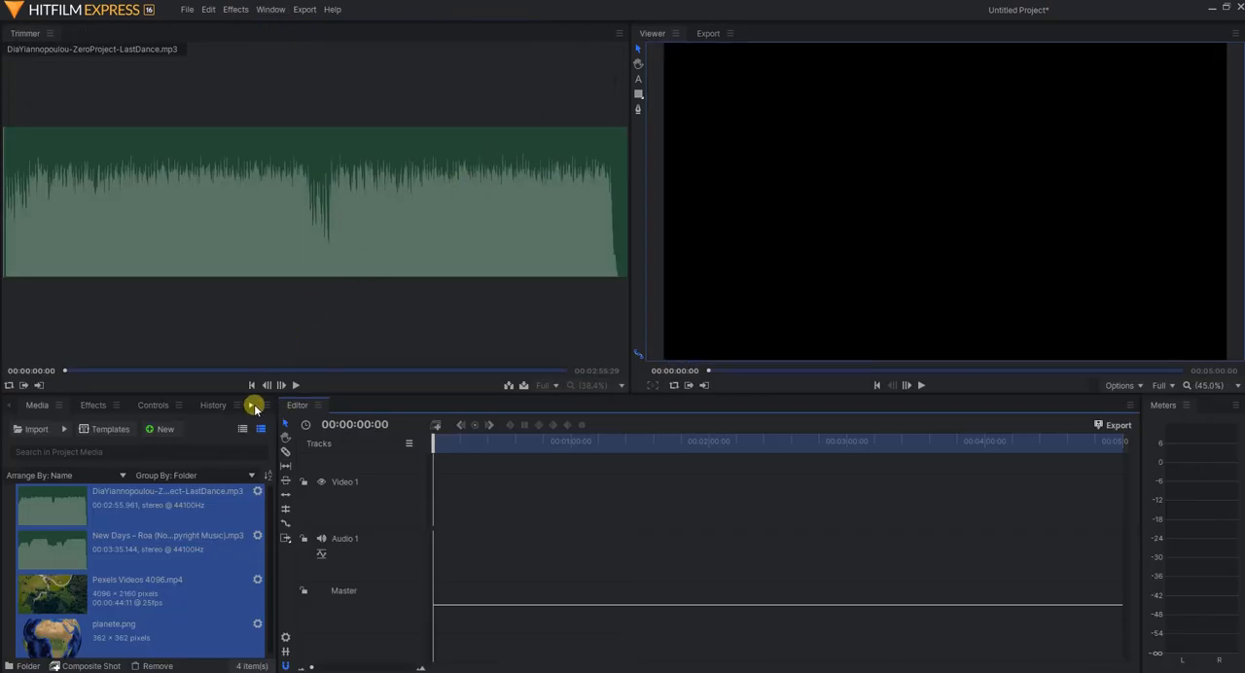
{"action": "left_click", "coordinate": [250, 405]}
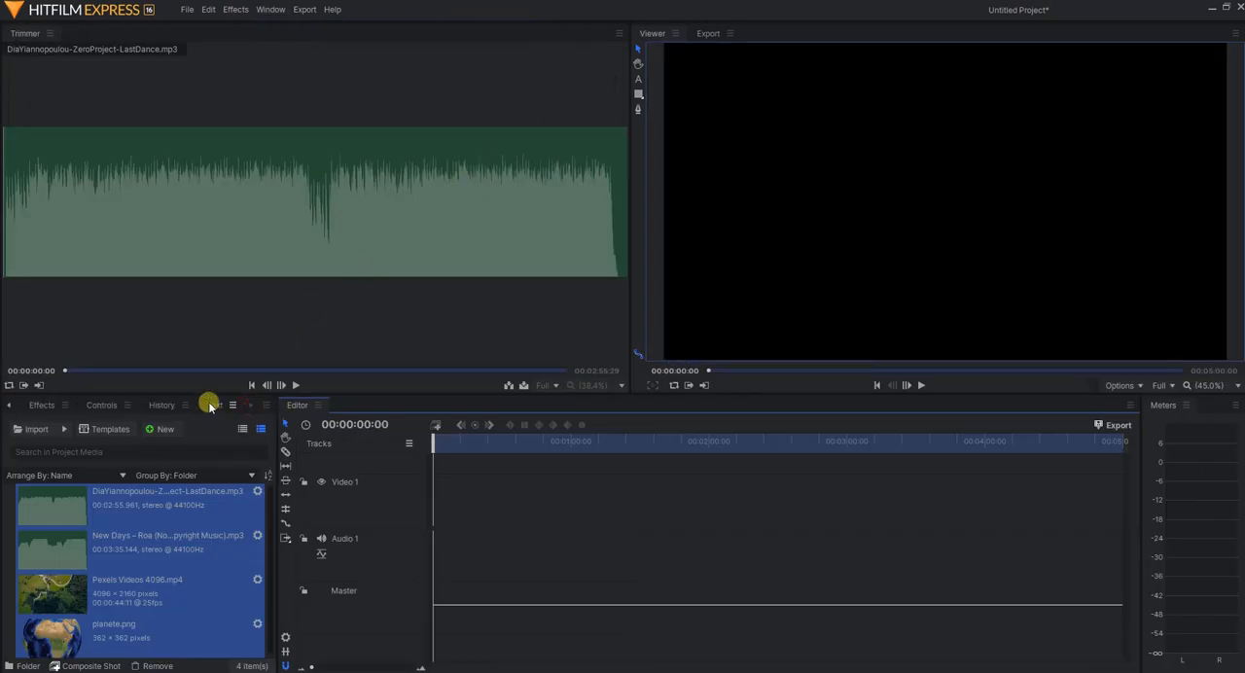
{"action": "left_click", "coordinate": [213, 405]}
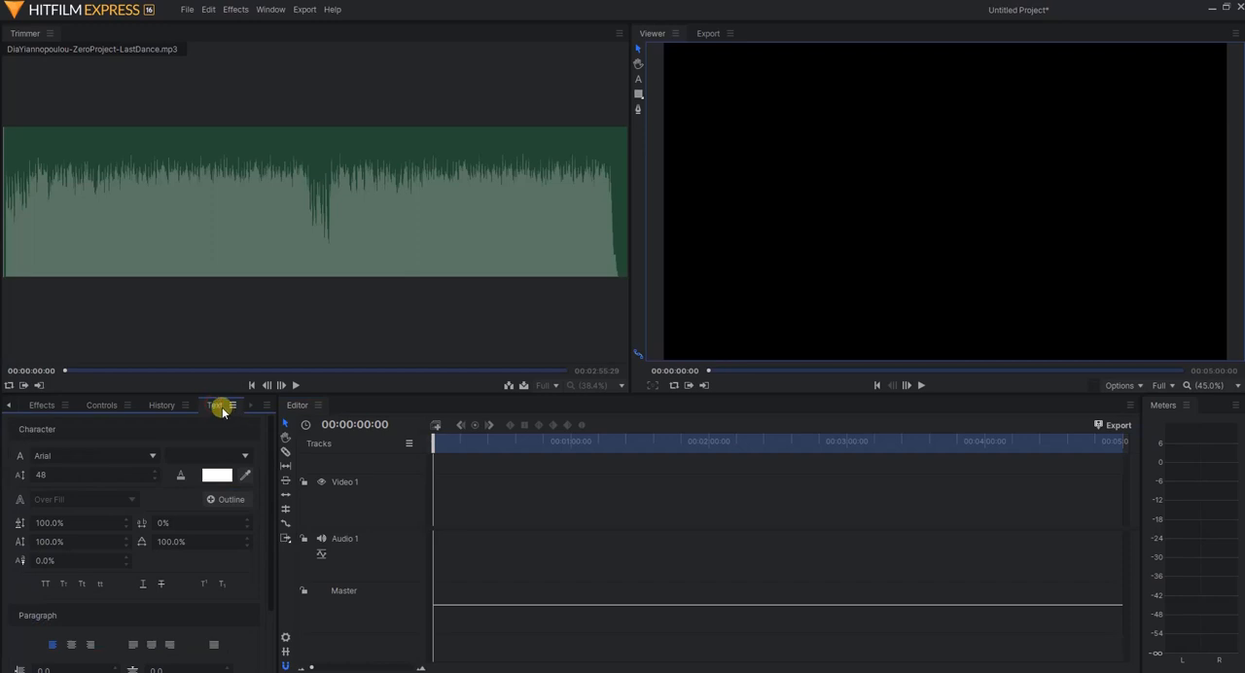
{"action": "left_click_drag", "start_coordinate": [215, 409], "coordinate": [87, 35]}
{"action": "left_click", "coordinate": [25, 407]}
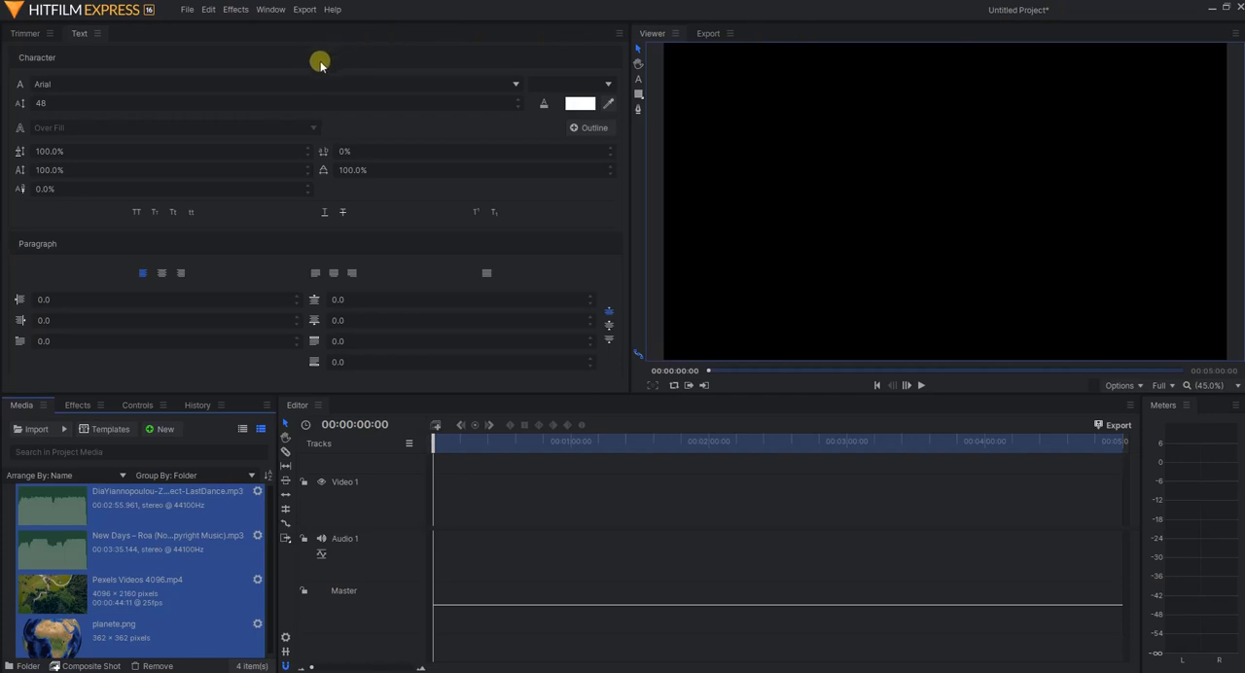
Save the project as interface in the tuto_hitfilm_express folder
{"action": "left_click", "coordinate": [187, 10]}
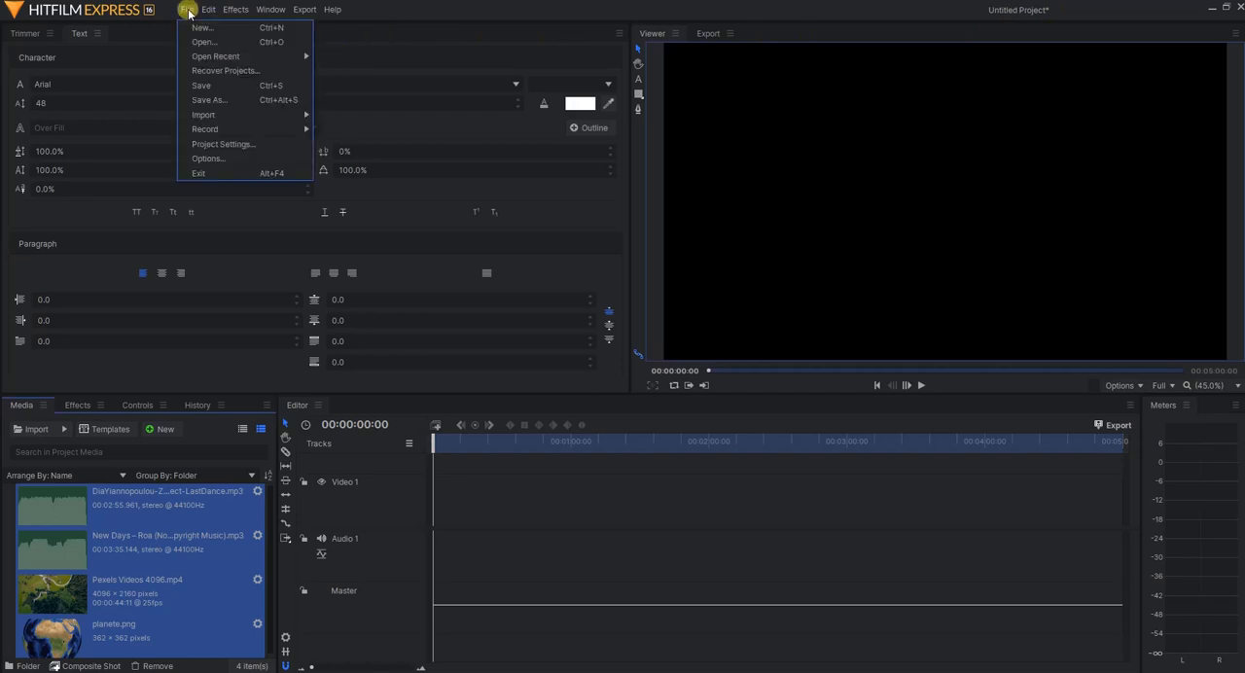
{"action": "left_click", "coordinate": [214, 87]}
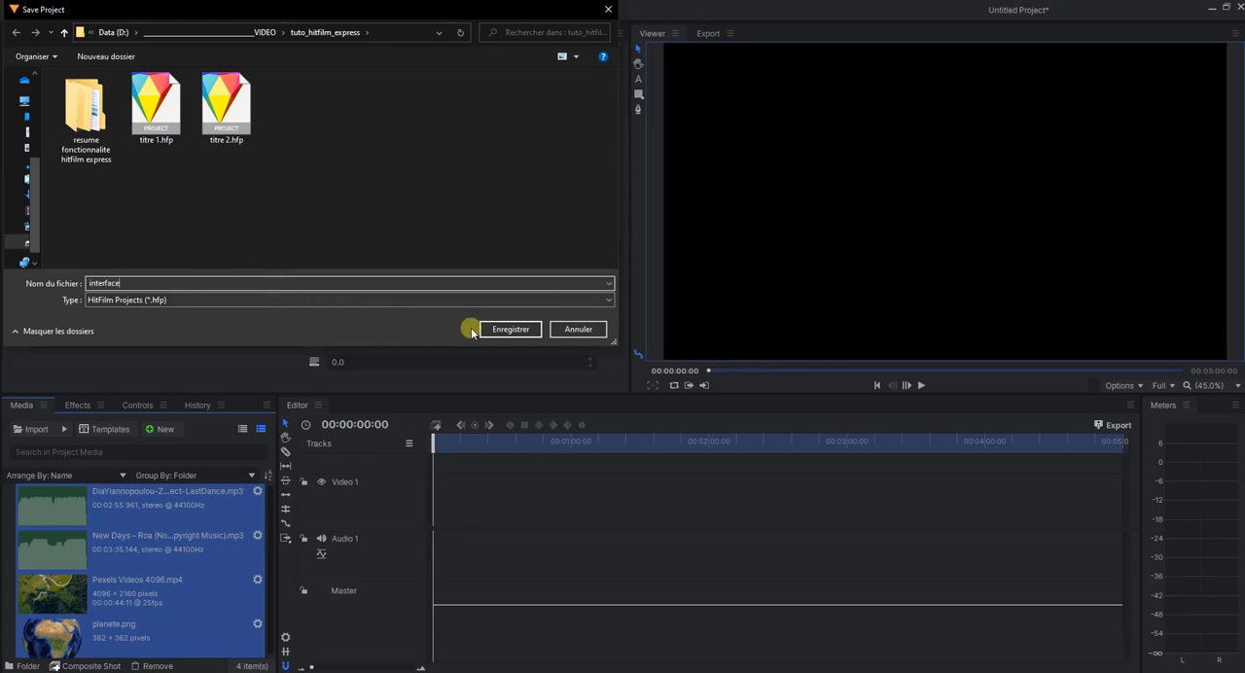
{"action": "left_click", "coordinate": [509, 330]}
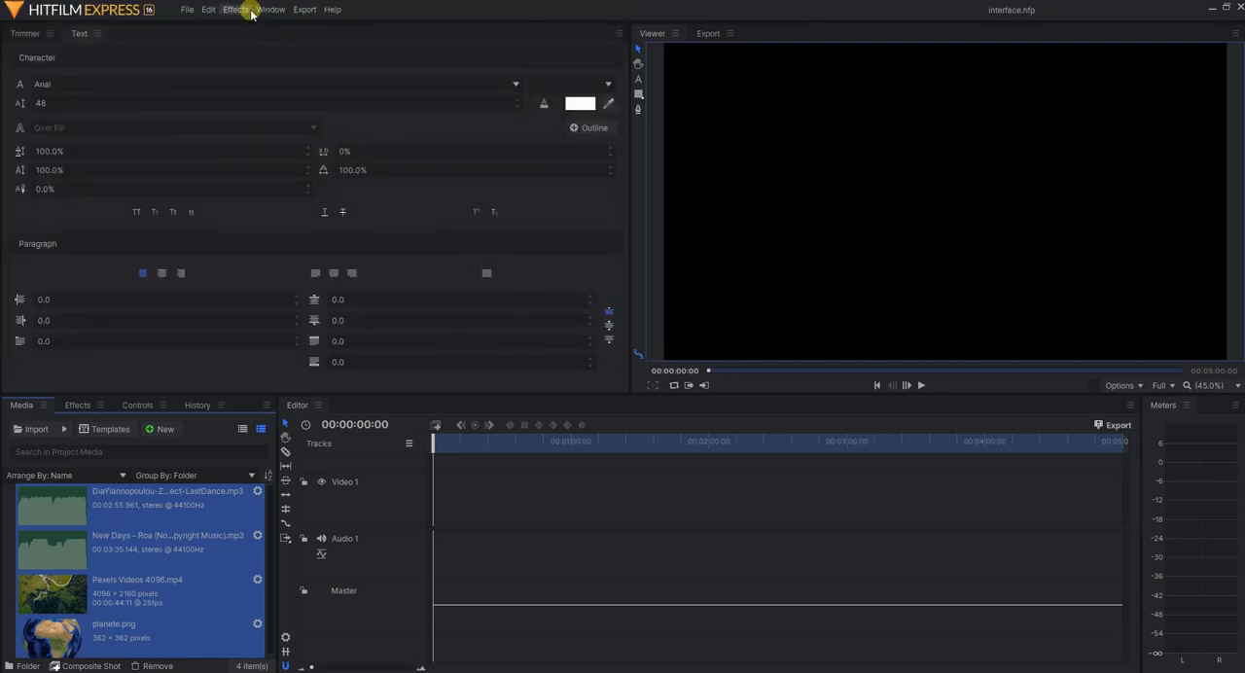
Save a second copy of the project as interface_2.hfp in the same folder
{"action": "left_click", "coordinate": [188, 9]}
{"action": "left_click", "coordinate": [231, 72]}
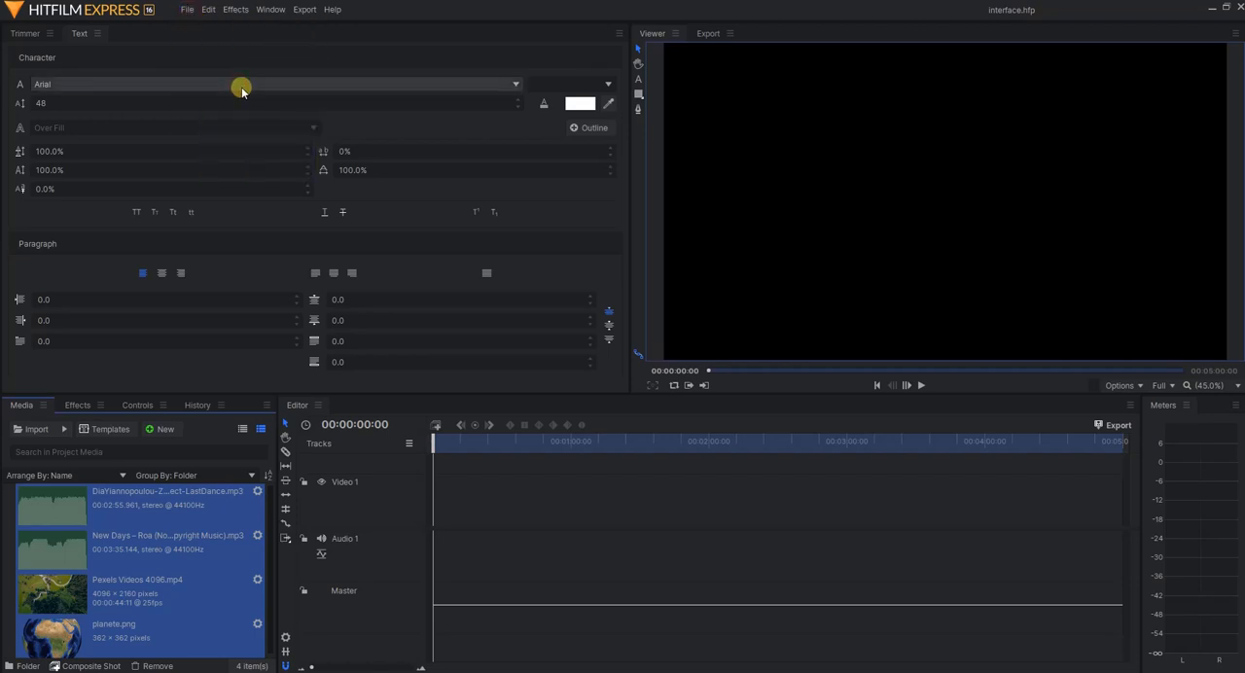
{"action": "left_click", "coordinate": [190, 9]}
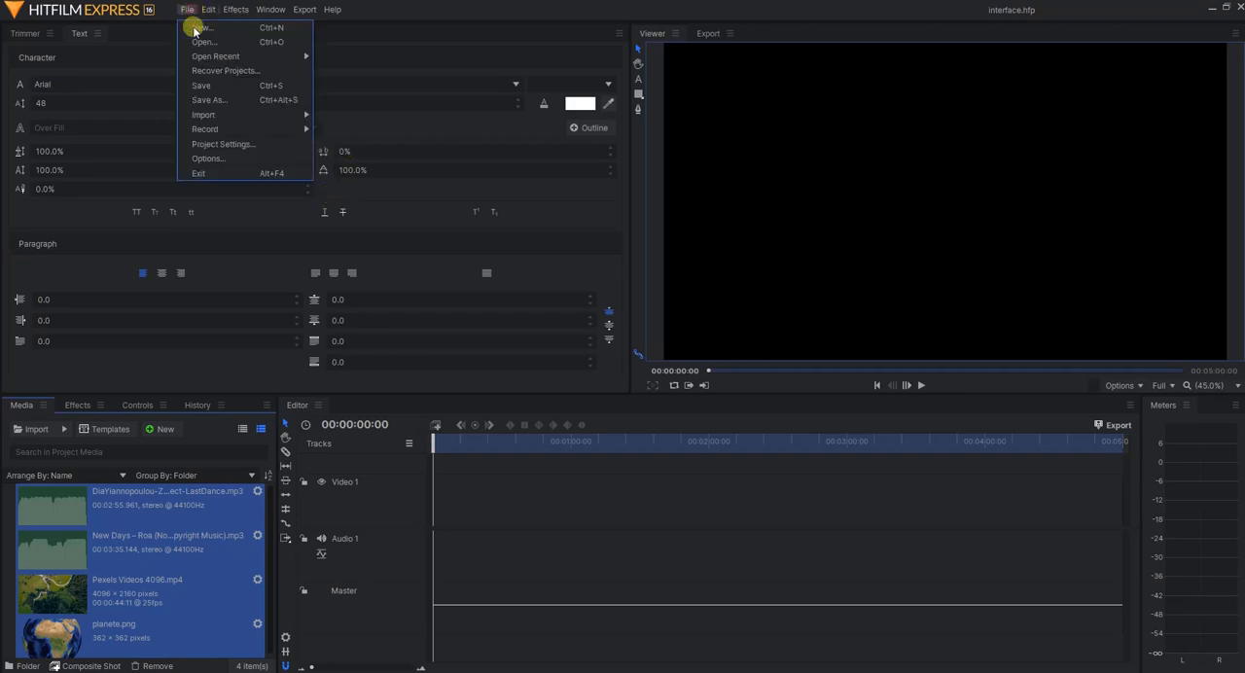
{"action": "left_click", "coordinate": [243, 99]}
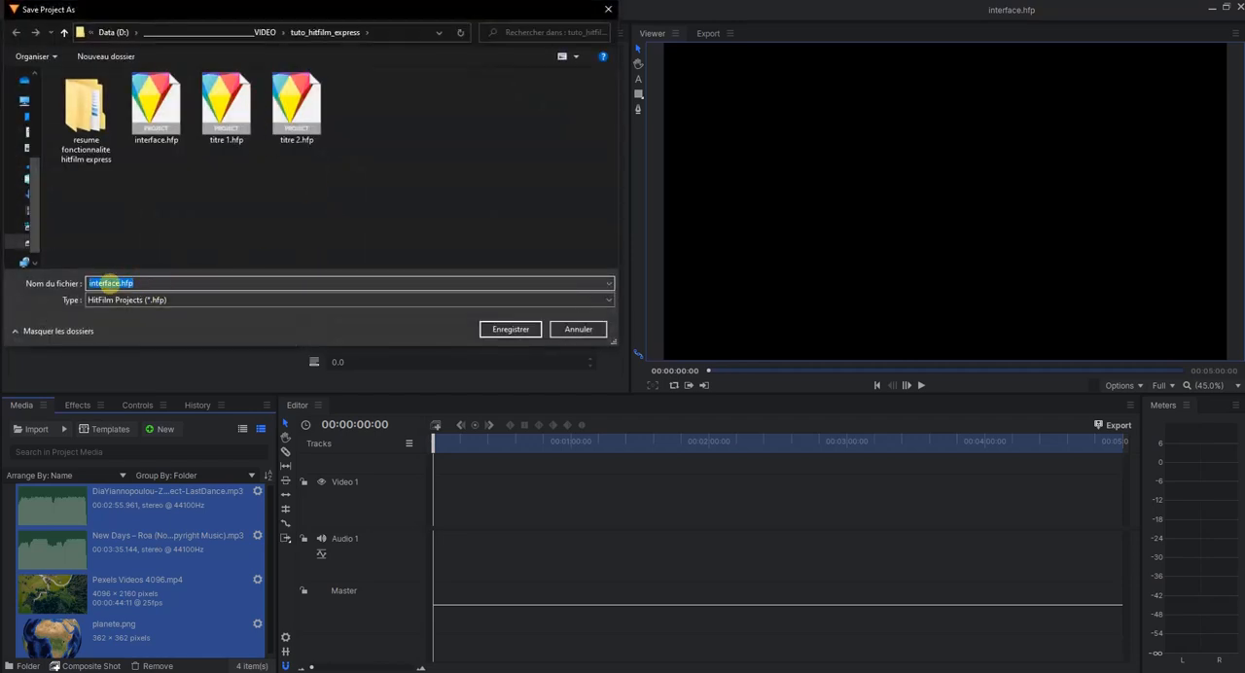
{"action": "left_click", "coordinate": [110, 283]}
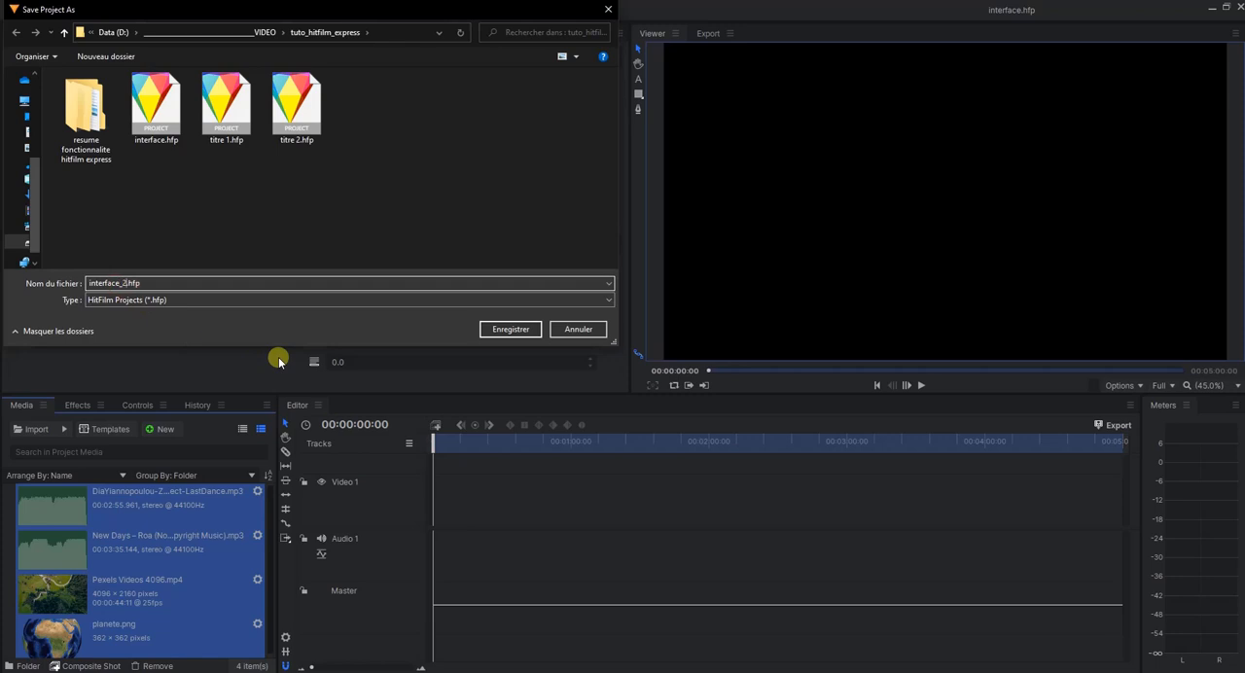
{"action": "type", "text": "_2"}
{"action": "key", "text": "Return"}
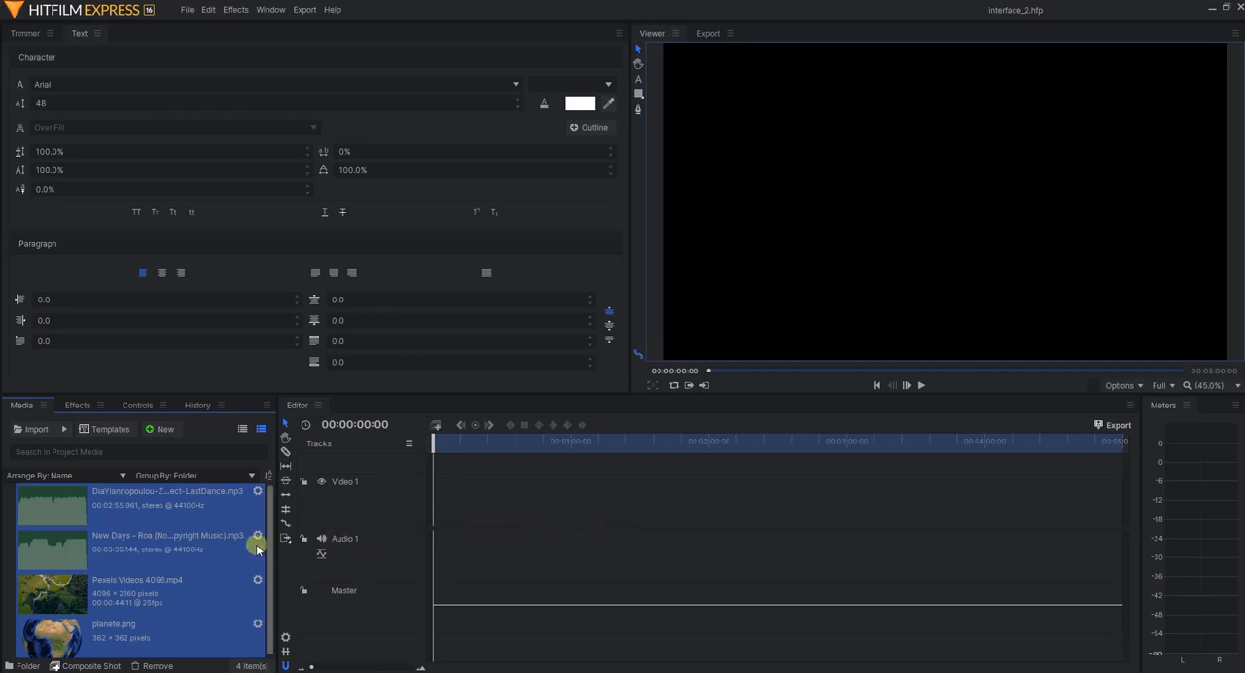
Select planete.png in the project media and review the project's template, duration, video and audio settings
{"action": "left_click", "coordinate": [124, 581]}
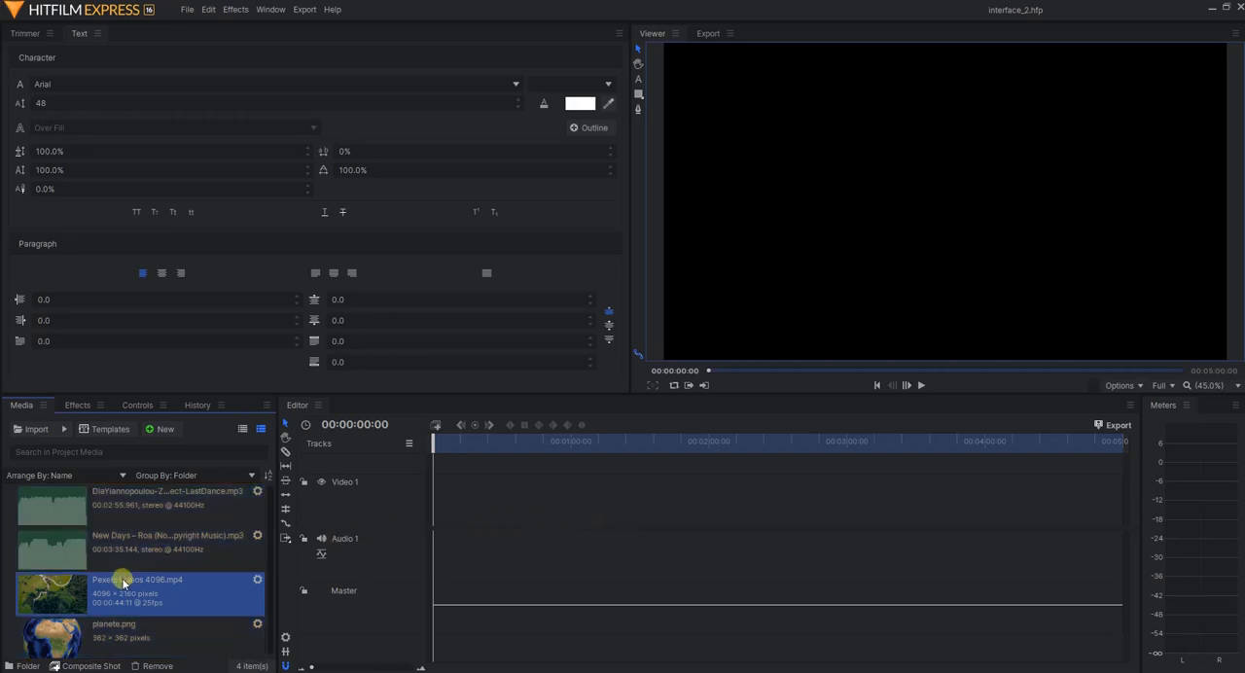
{"action": "left_click", "coordinate": [117, 638]}
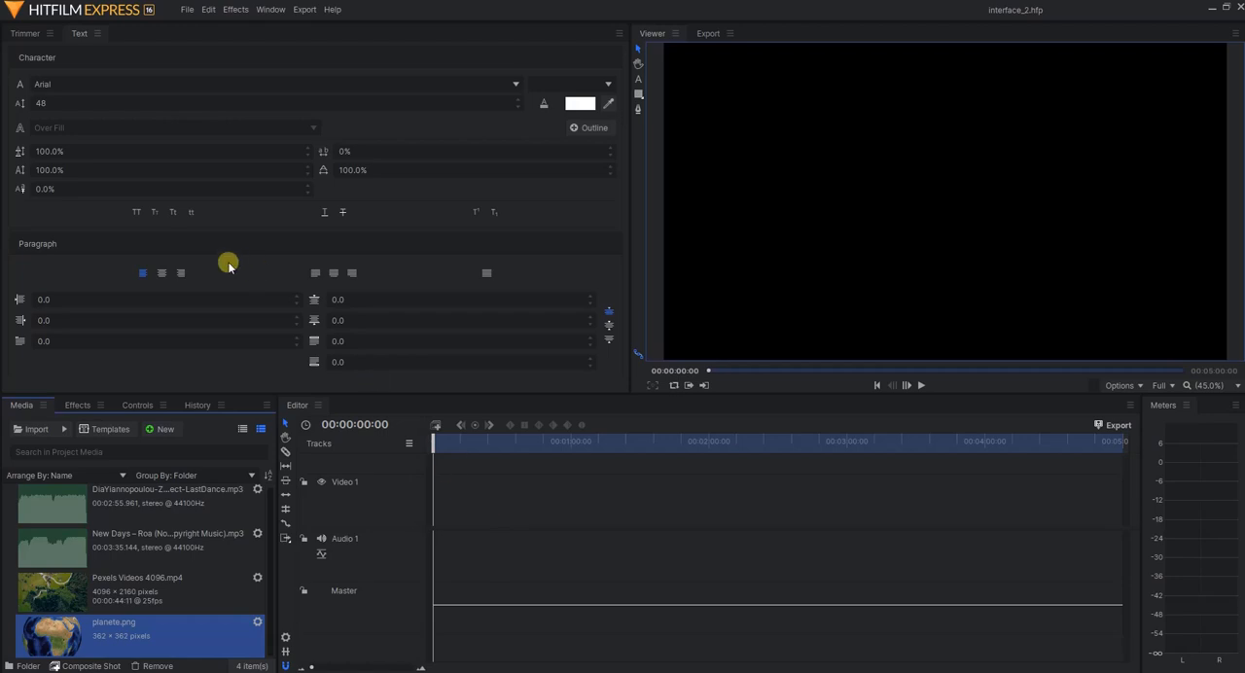
{"action": "left_click", "coordinate": [184, 11]}
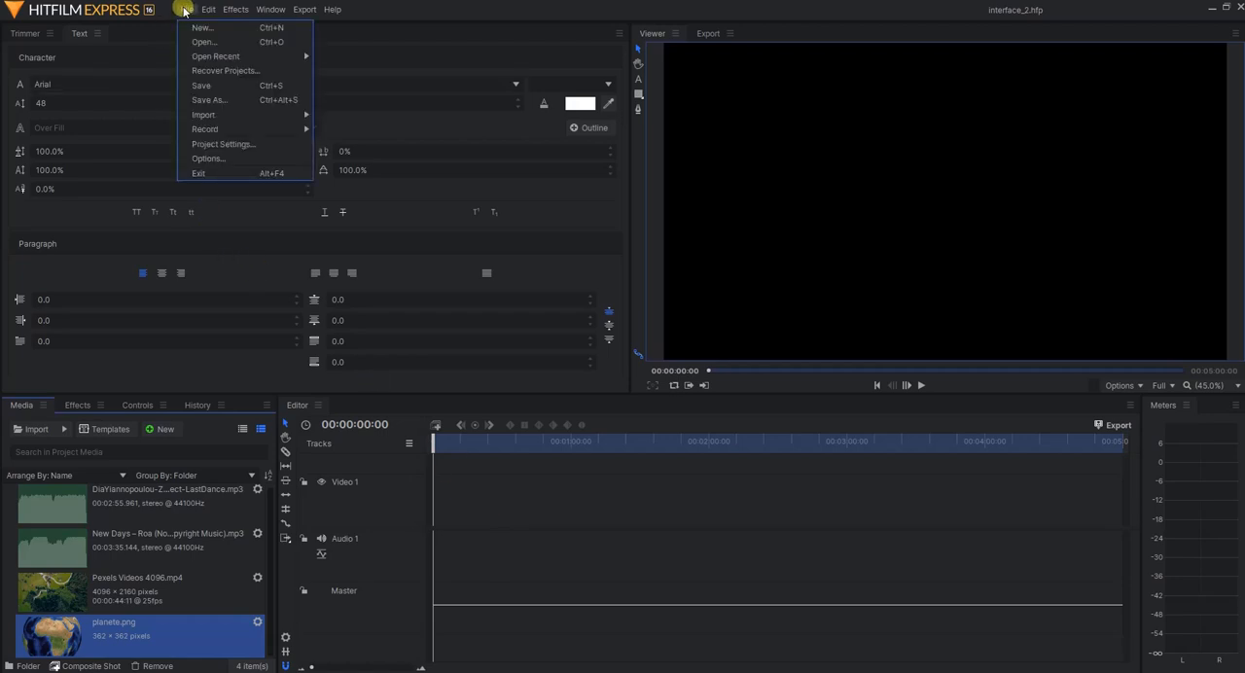
{"action": "left_click", "coordinate": [249, 147]}
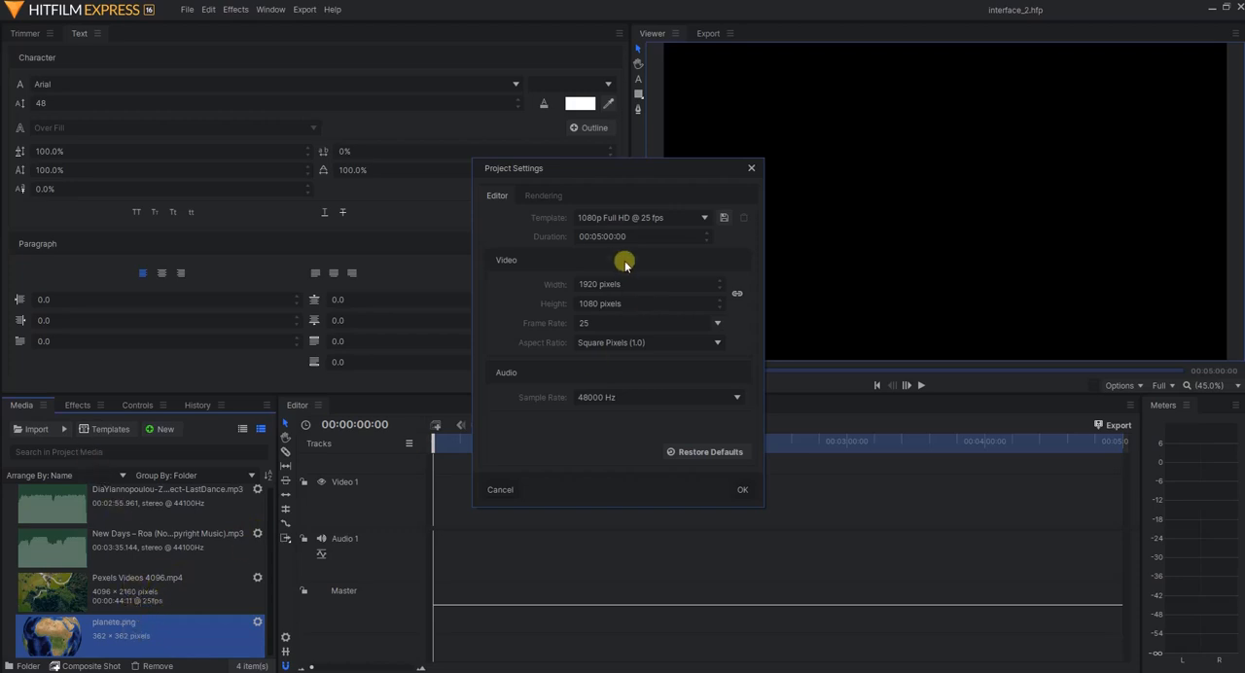
{"action": "left_click", "coordinate": [498, 490]}
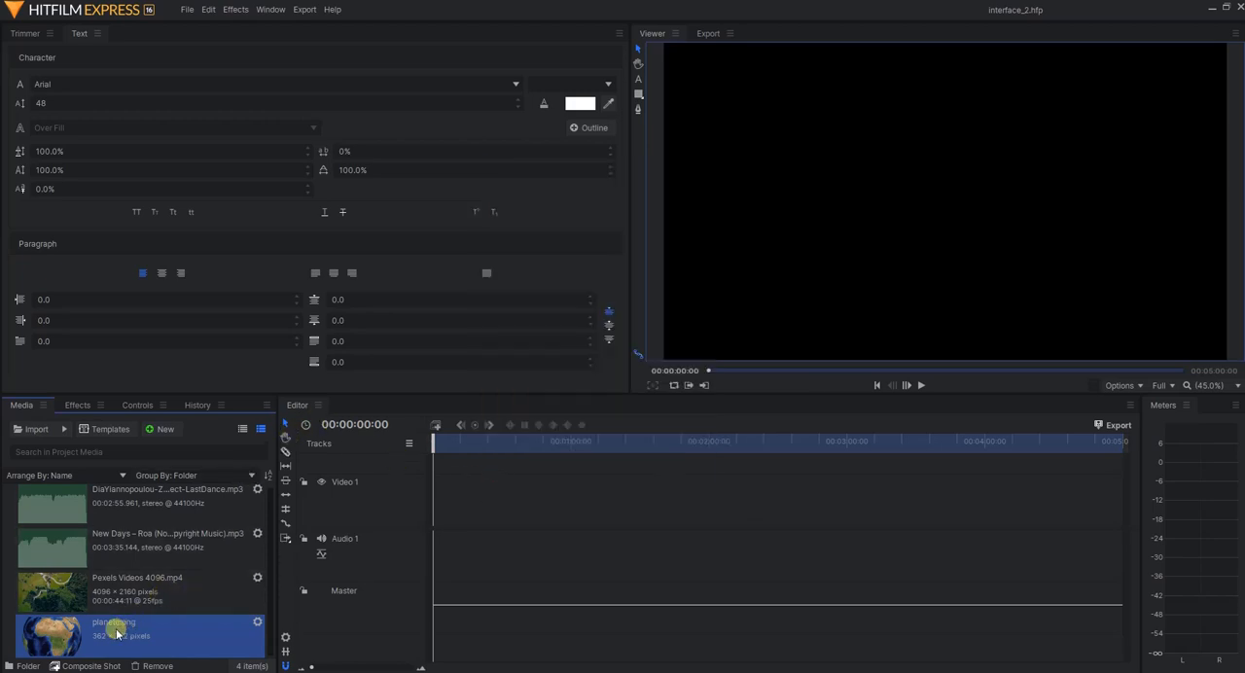
Place planete.png at the start of Video 1 while keeping the sequence settings, and delete the clip
{"action": "left_click_drag", "start_coordinate": [116, 633], "coordinate": [431, 520]}
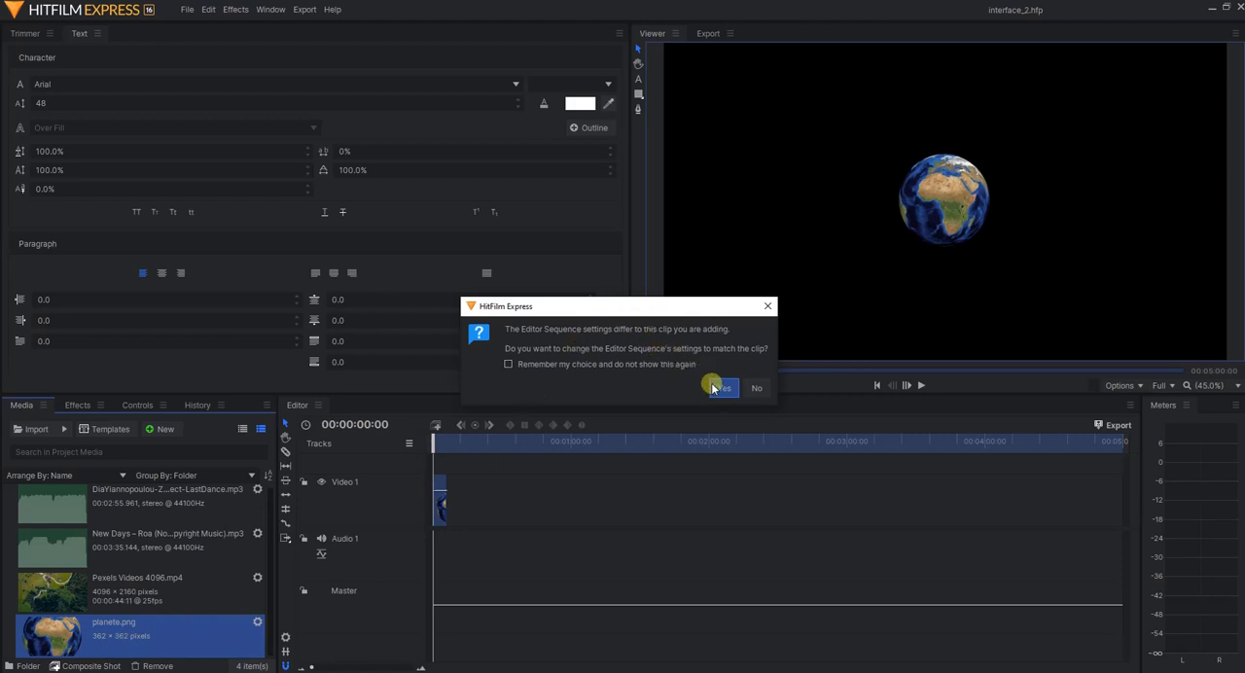
{"action": "left_click", "coordinate": [754, 388]}
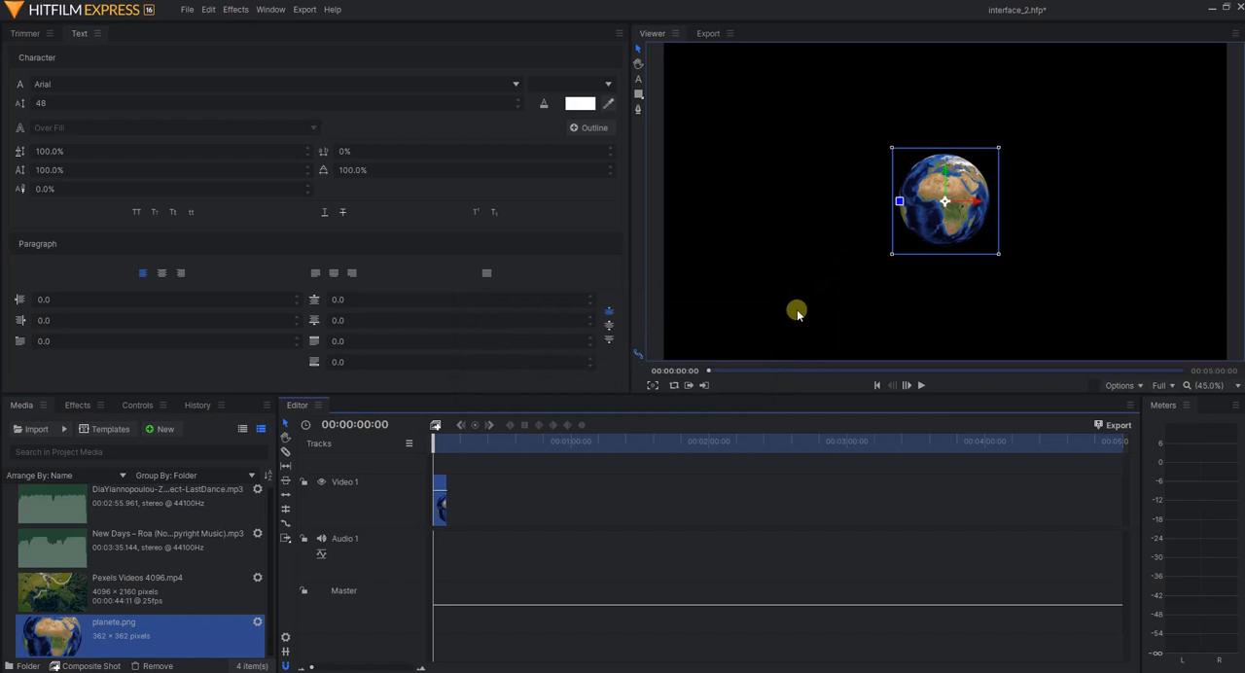
{"action": "key", "text": "Delete"}
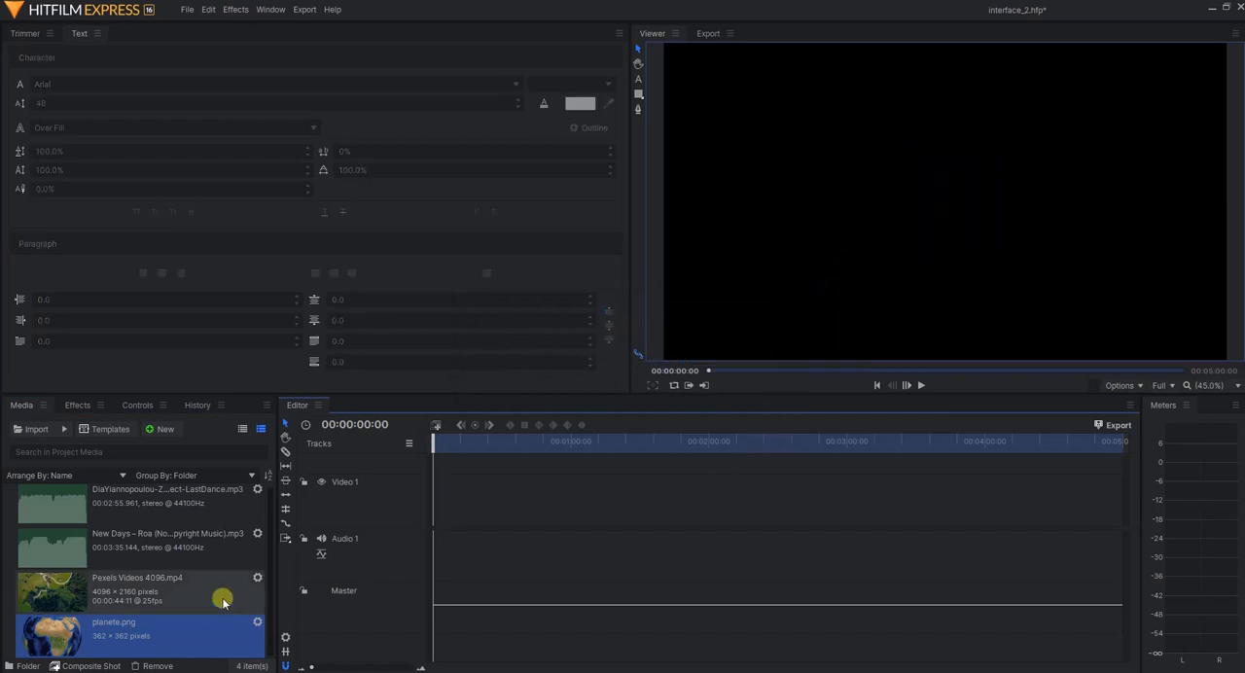
Place planete.png at the start of Video 1 with the sequence settings changed to match it, and undo this
{"action": "left_click_drag", "start_coordinate": [145, 636], "coordinate": [433, 512]}
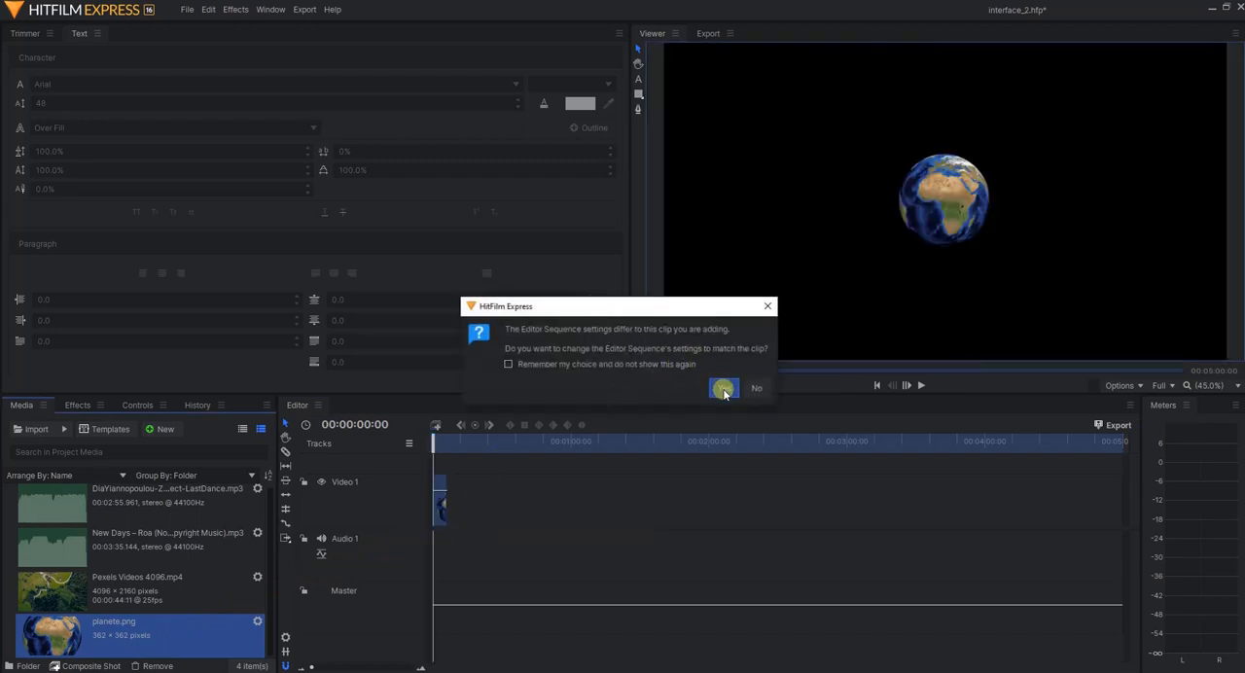
{"action": "left_click", "coordinate": [724, 390]}
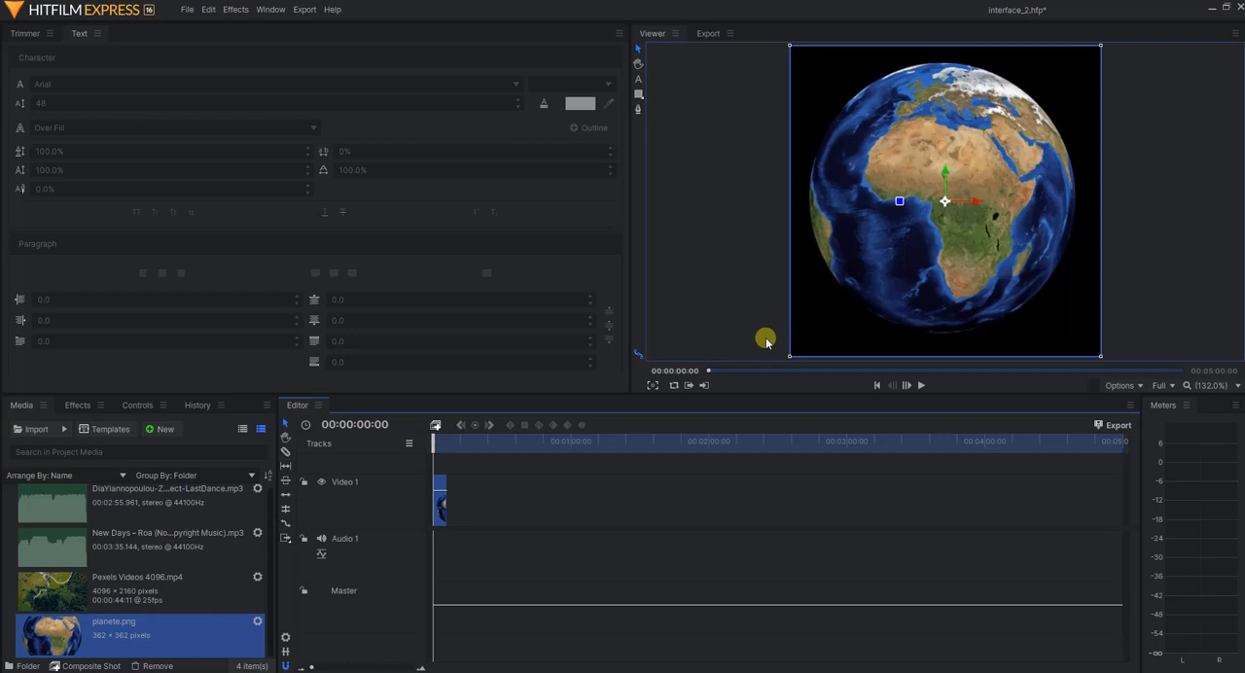
{"action": "key", "text": "ctrl+z"}
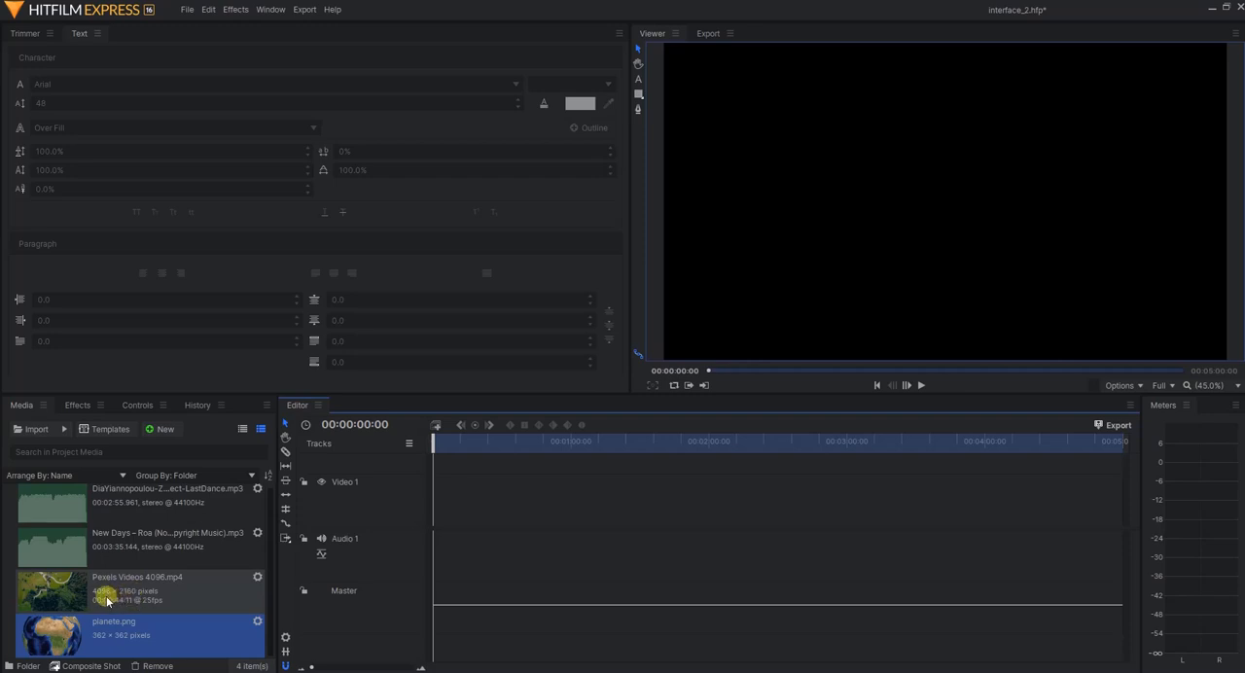
Place Pexels Videos 4096.mp4 at the start of Video 1, keeping the sequence settings, and show its full outline in the viewer at 20%
{"action": "left_click_drag", "start_coordinate": [107, 600], "coordinate": [432, 503]}
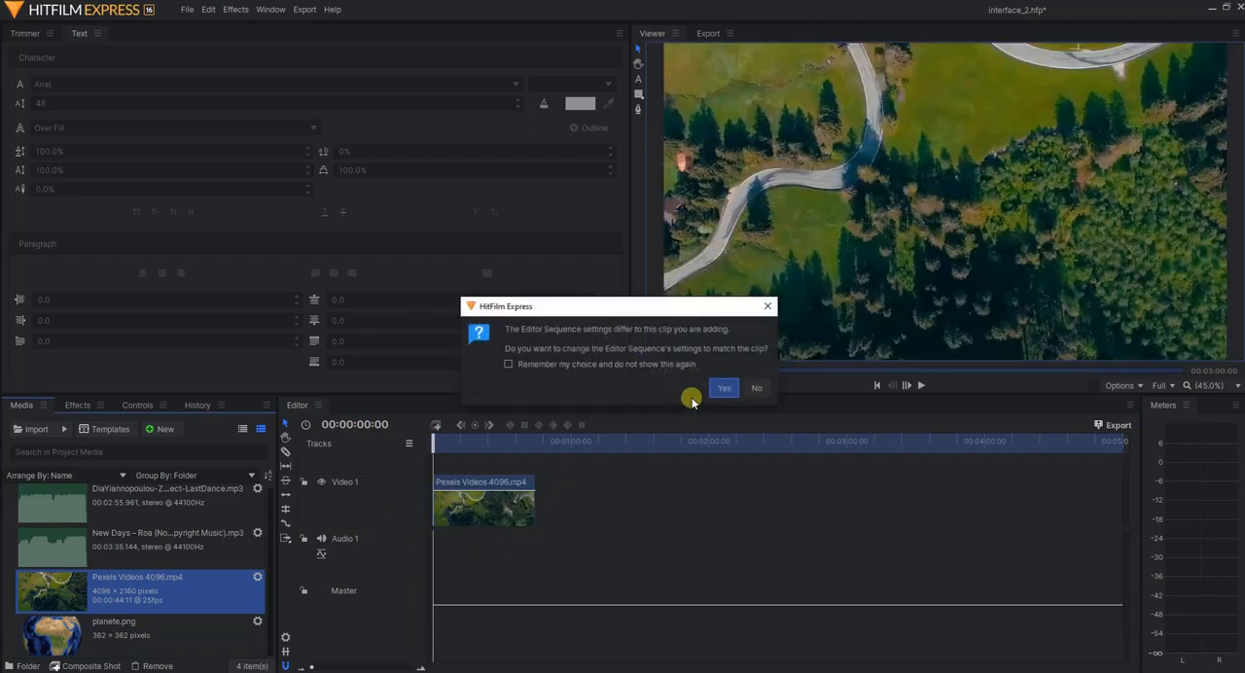
{"action": "left_click", "coordinate": [755, 389]}
{"action": "scroll", "coordinate": [946, 221], "scroll_direction": "down", "scroll_amount": 5}
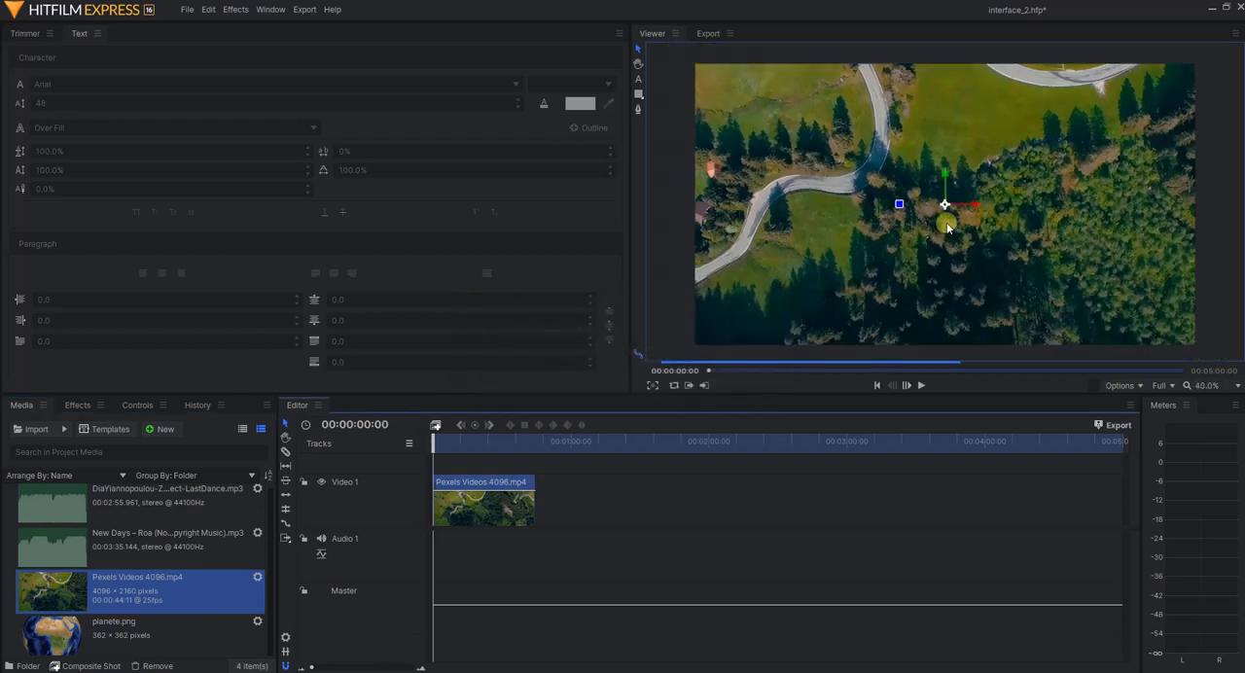
{"action": "scroll", "coordinate": [948, 226], "scroll_direction": "up", "scroll_amount": 2}
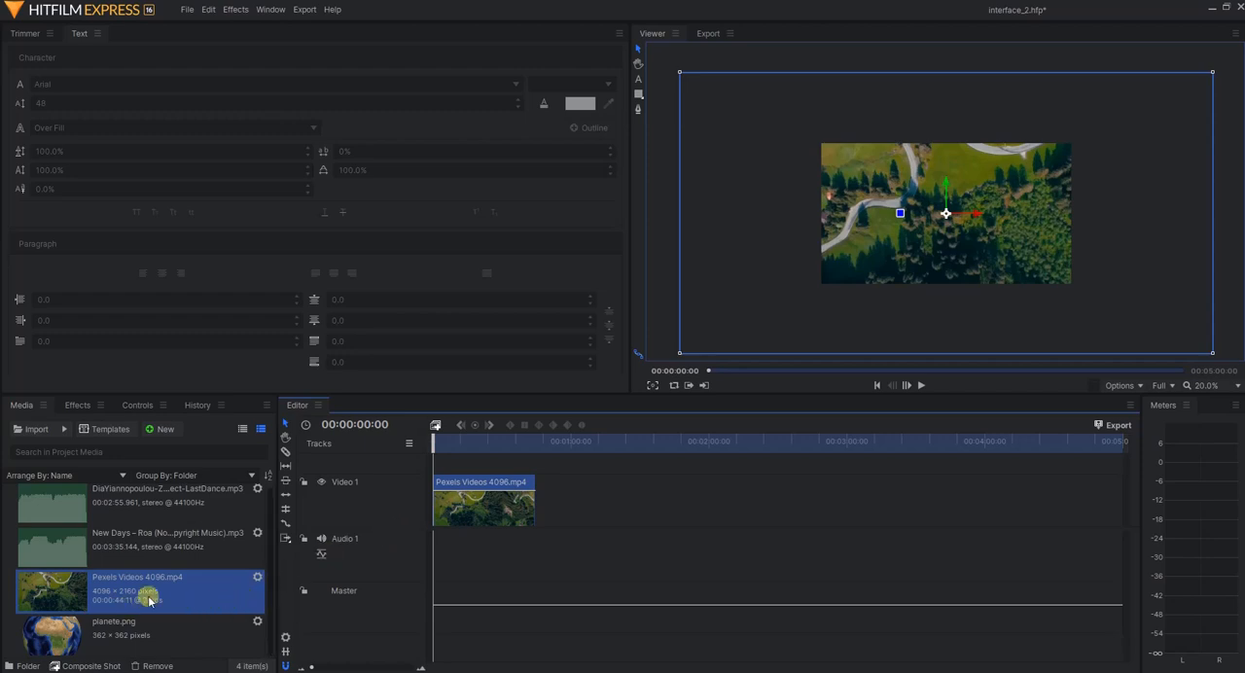
Check the resolution of Pexels Videos 4096.mp4 in its media properties
{"action": "left_click", "coordinate": [258, 578]}
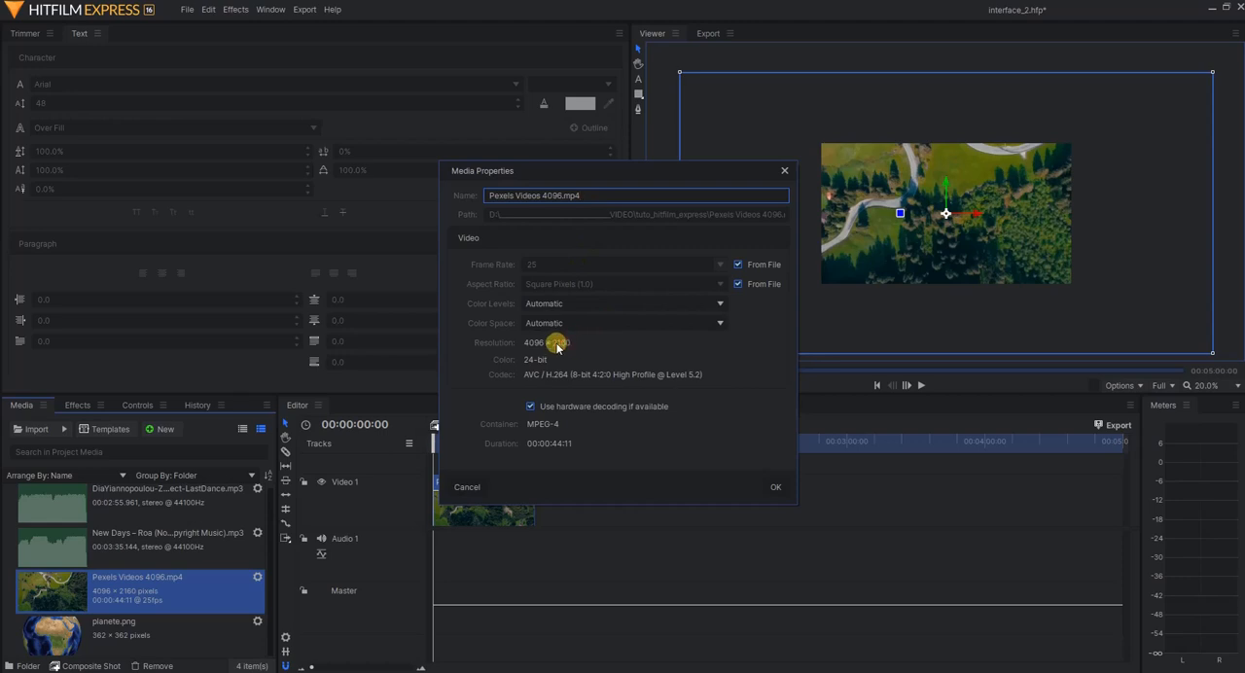
{"action": "left_click", "coordinate": [557, 347]}
{"action": "left_click", "coordinate": [784, 173]}
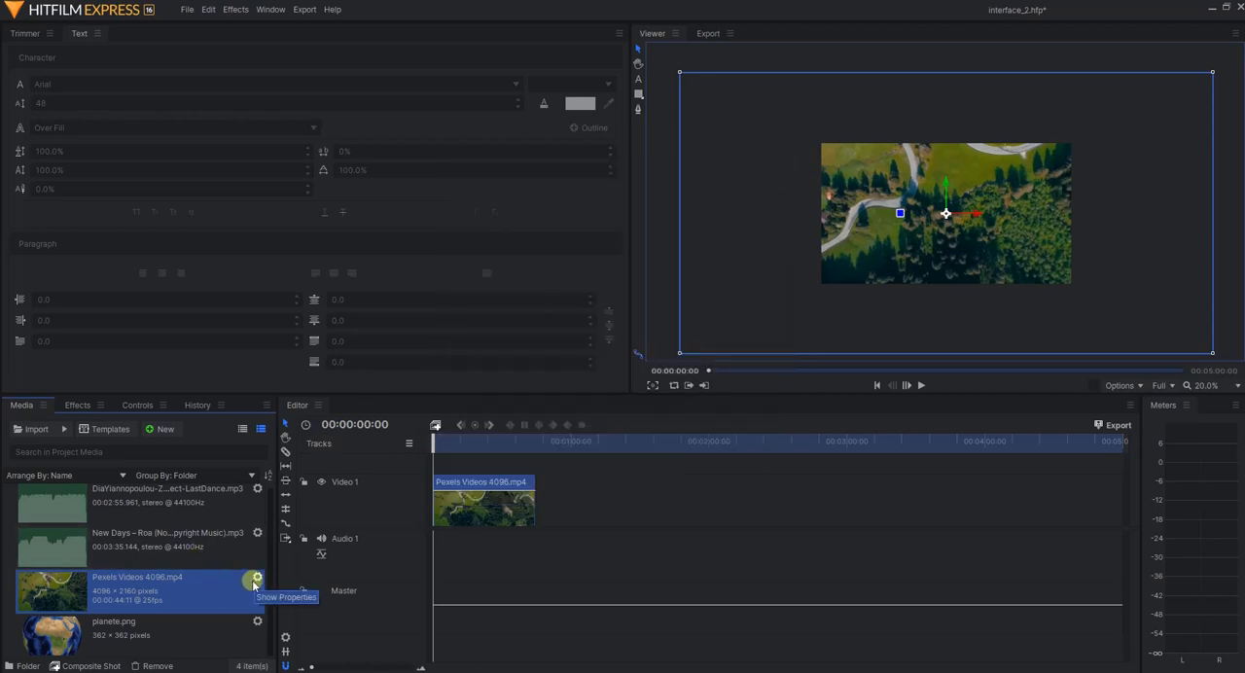
Scale the Pexels Videos 4096.mp4 clip on Video 1 to 51% in its Transform controls
{"action": "left_click", "coordinate": [136, 406]}
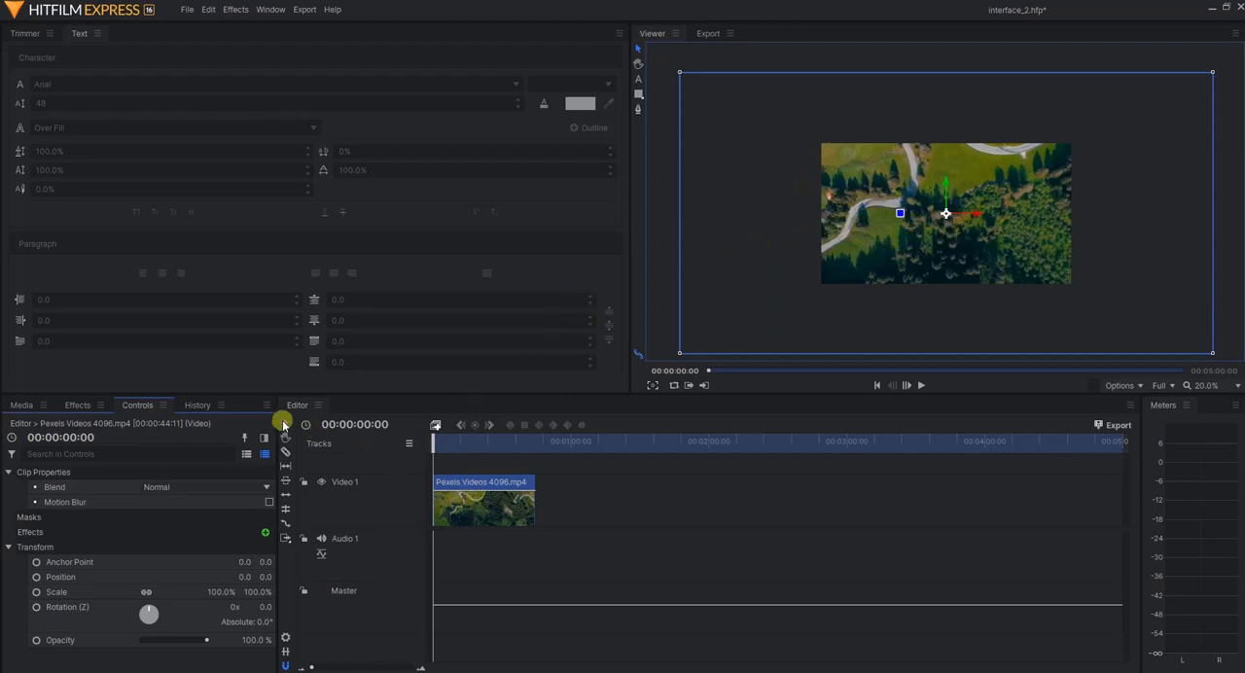
{"action": "left_click", "coordinate": [477, 504]}
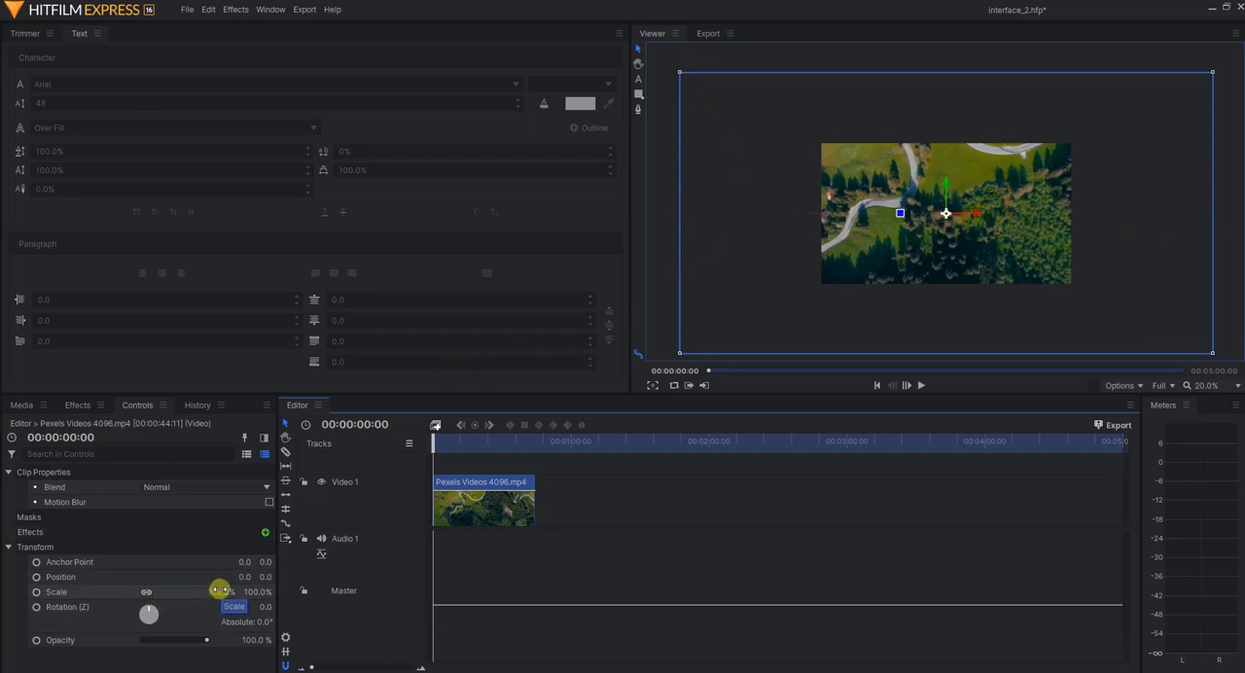
{"action": "left_click_drag", "start_coordinate": [219, 590], "coordinate": [219, 590]}
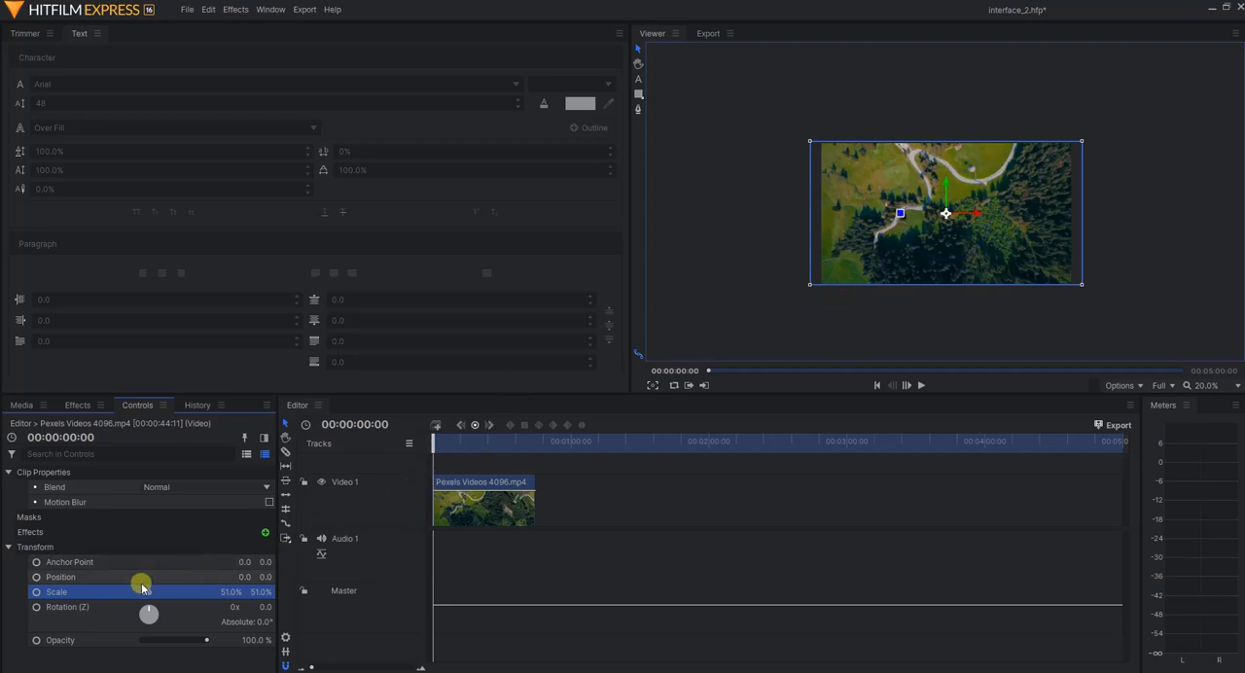
Move the scaled video clip along its horizontal and vertical axes in the viewer to position 15, 10
{"action": "left_click", "coordinate": [974, 220]}
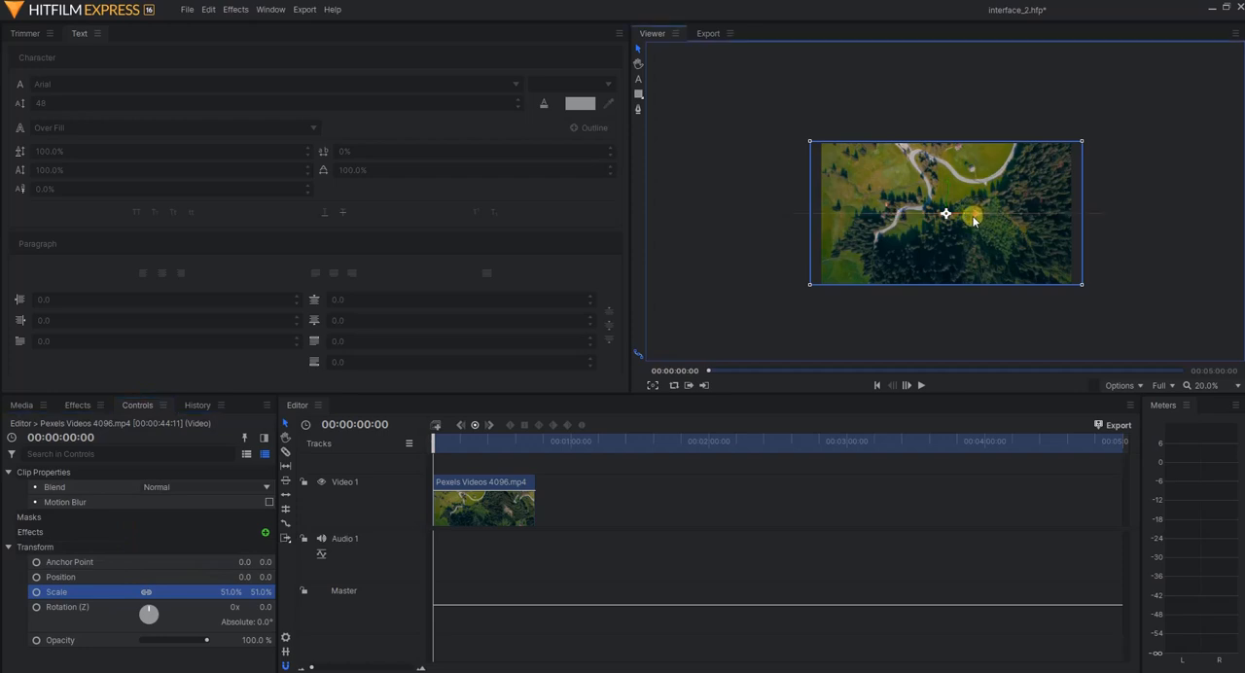
{"action": "left_click_drag", "start_coordinate": [974, 215], "coordinate": [951, 199]}
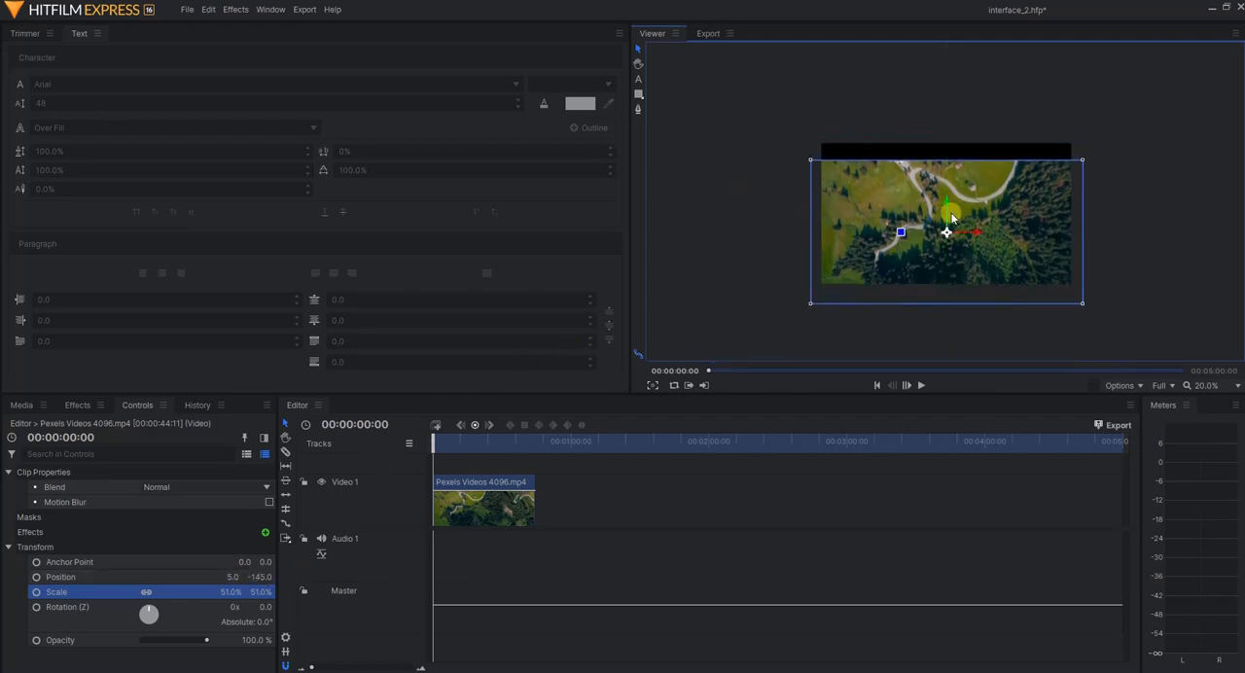
{"action": "mouse_move", "coordinate": [948, 220]}
{"action": "left_mouse_down"}
{"action": "mouse_move", "coordinate": [946, 189]}
{"action": "mouse_move", "coordinate": [947, 199]}
{"action": "left_mouse_up"}
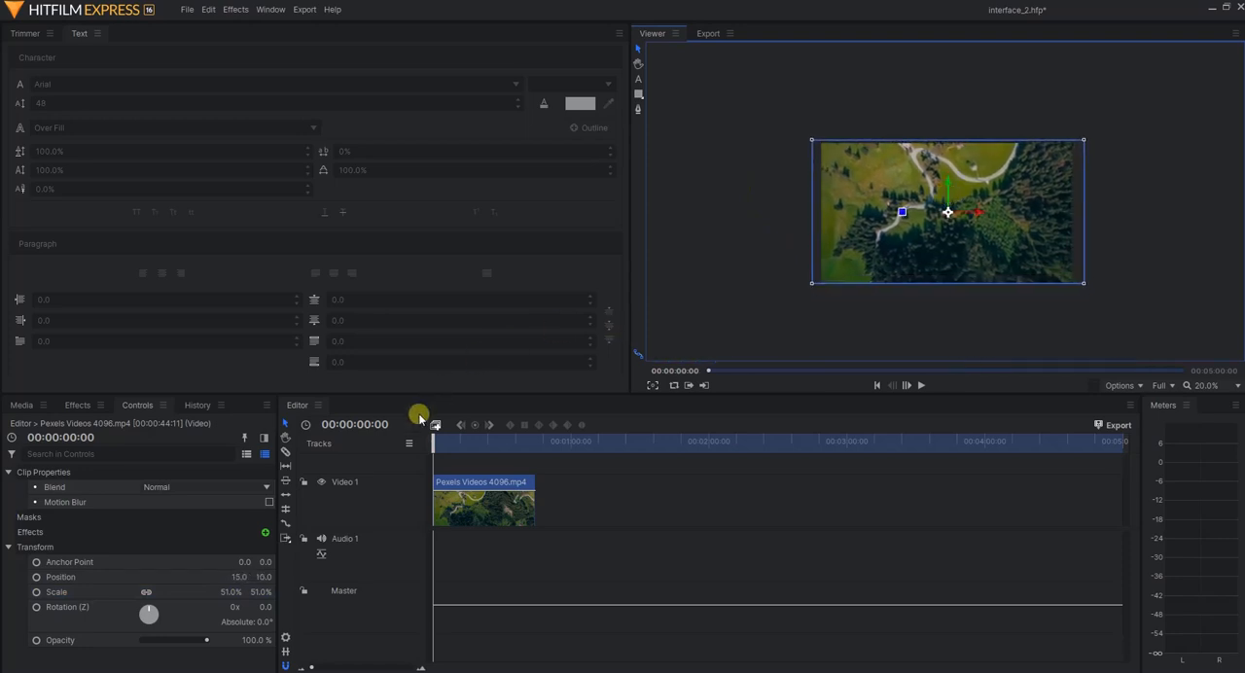
Rotate the video clip about 48.7° directly in the viewer, and undo the rotation
{"action": "left_click", "coordinate": [239, 565]}
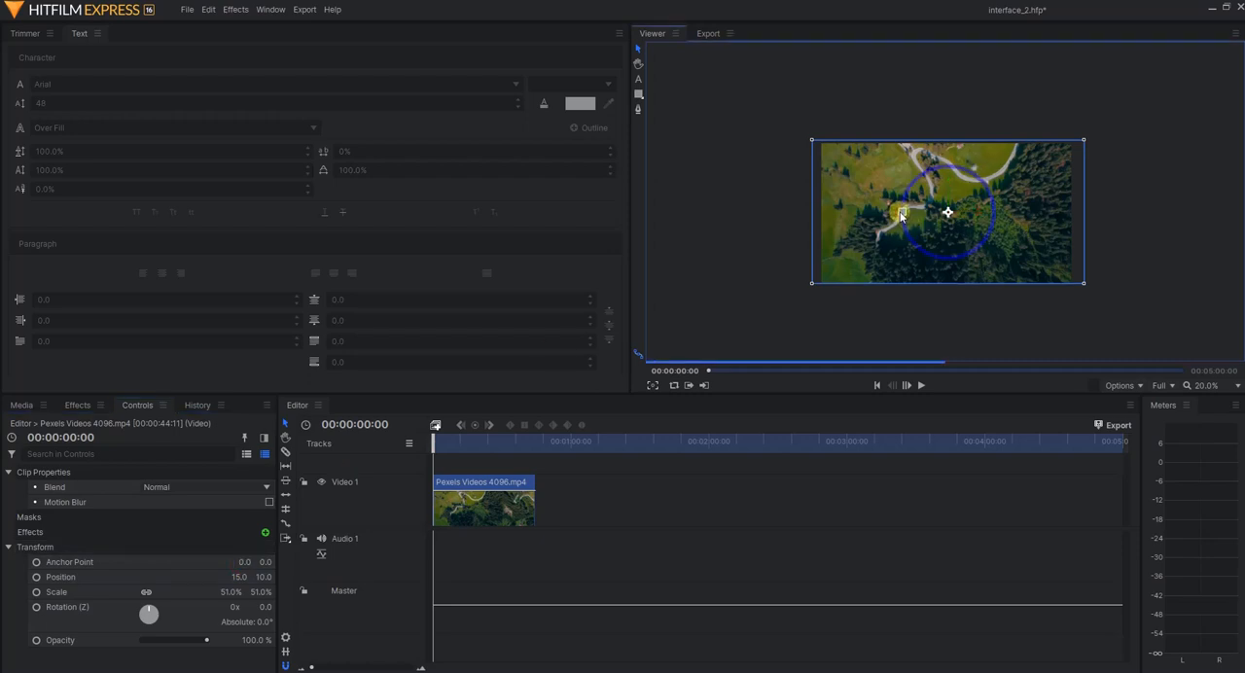
{"action": "left_click_drag", "start_coordinate": [899, 216], "coordinate": [914, 179]}
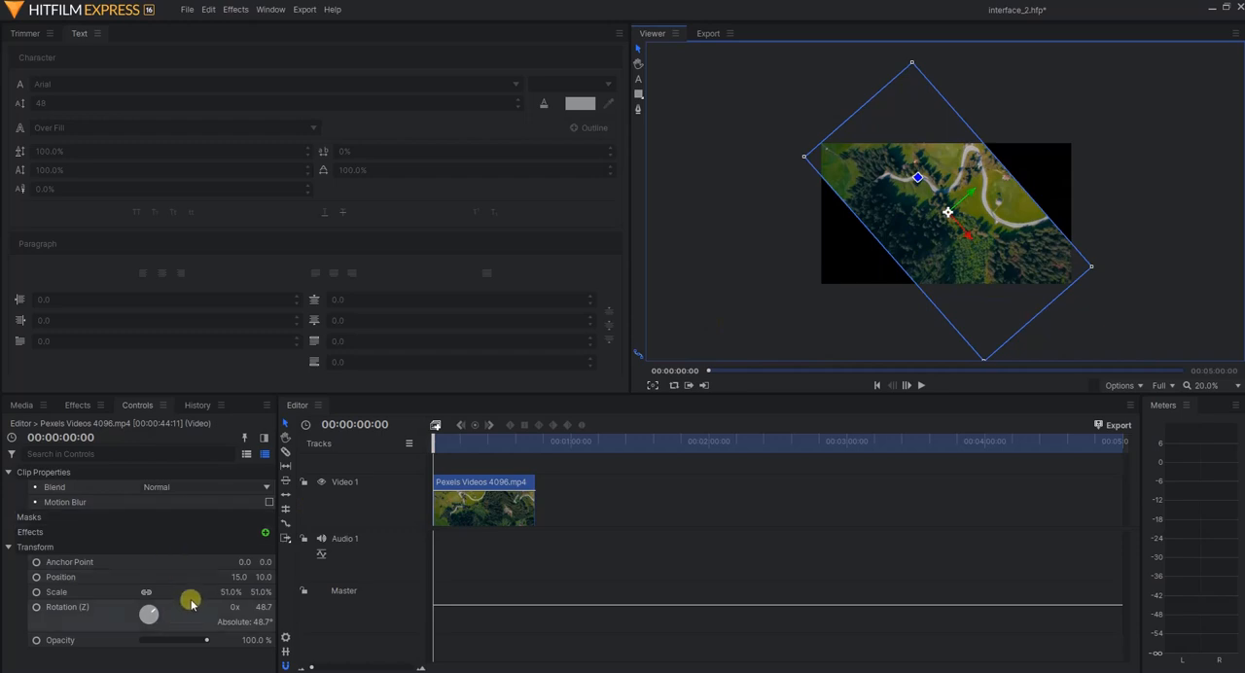
{"action": "key", "text": "ctrl+z"}
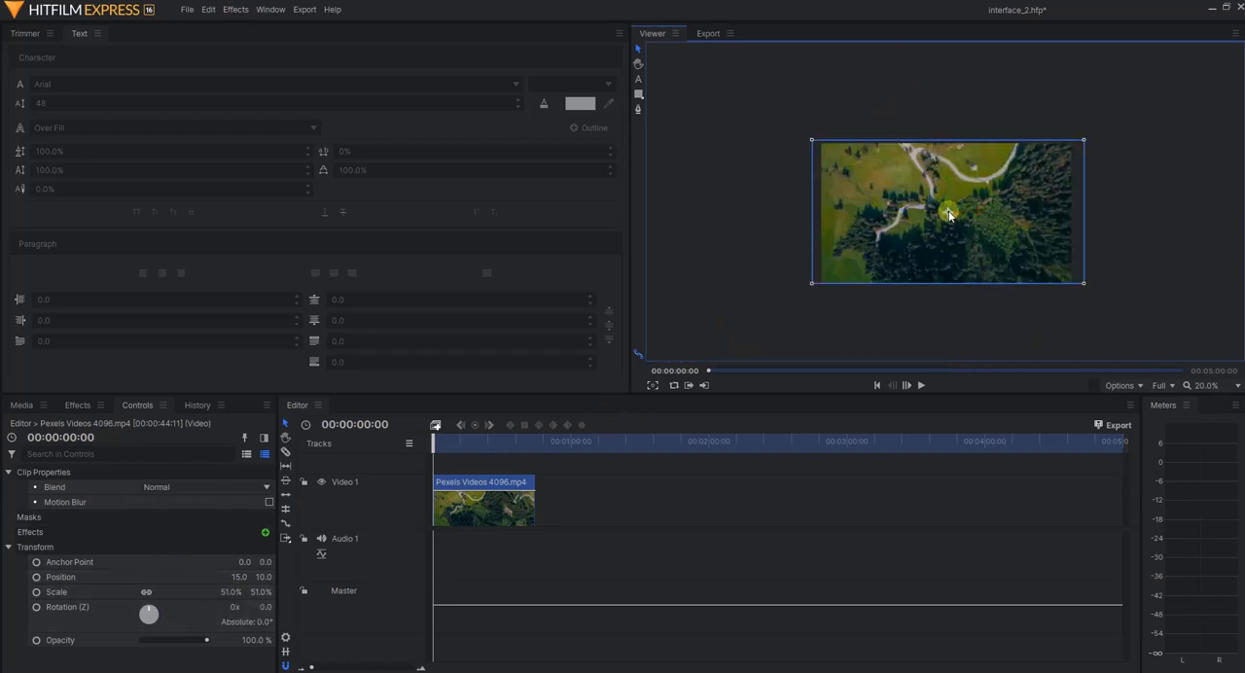
Move the video clip freely in the viewer to position -345, 70, and undo this together with the two preceding position changes
{"action": "left_click_drag", "start_coordinate": [949, 215], "coordinate": [905, 206]}
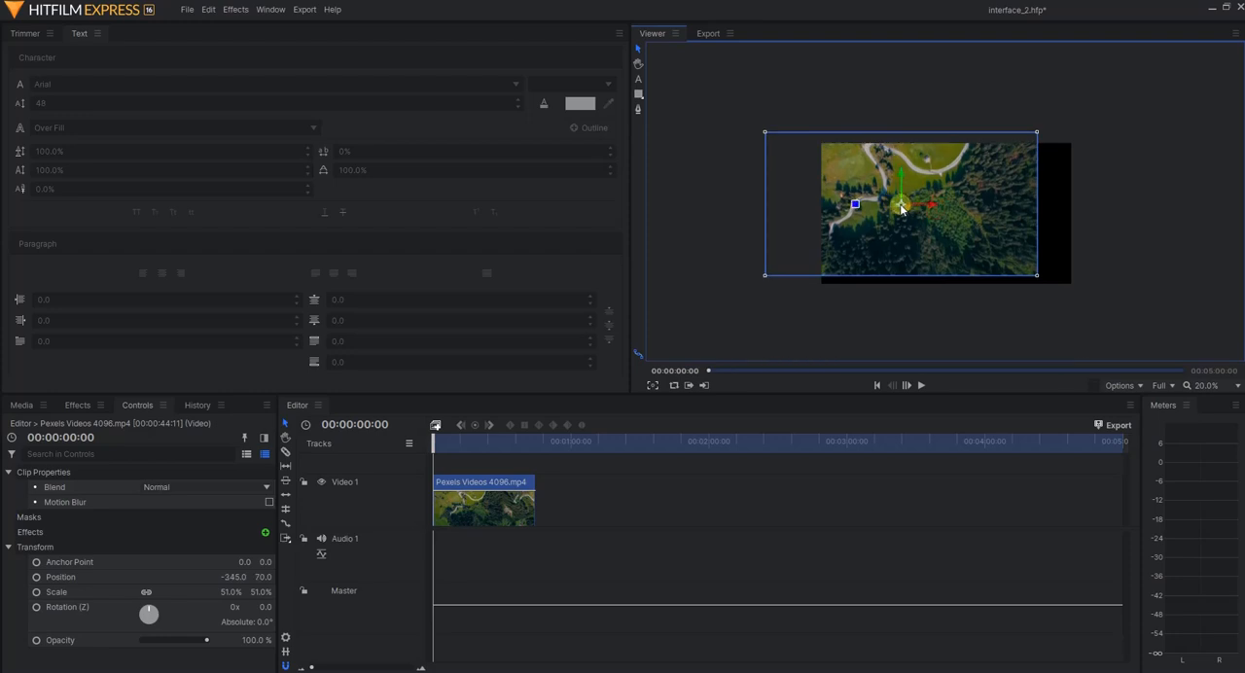
{"action": "key", "text": "ctrl+z"}
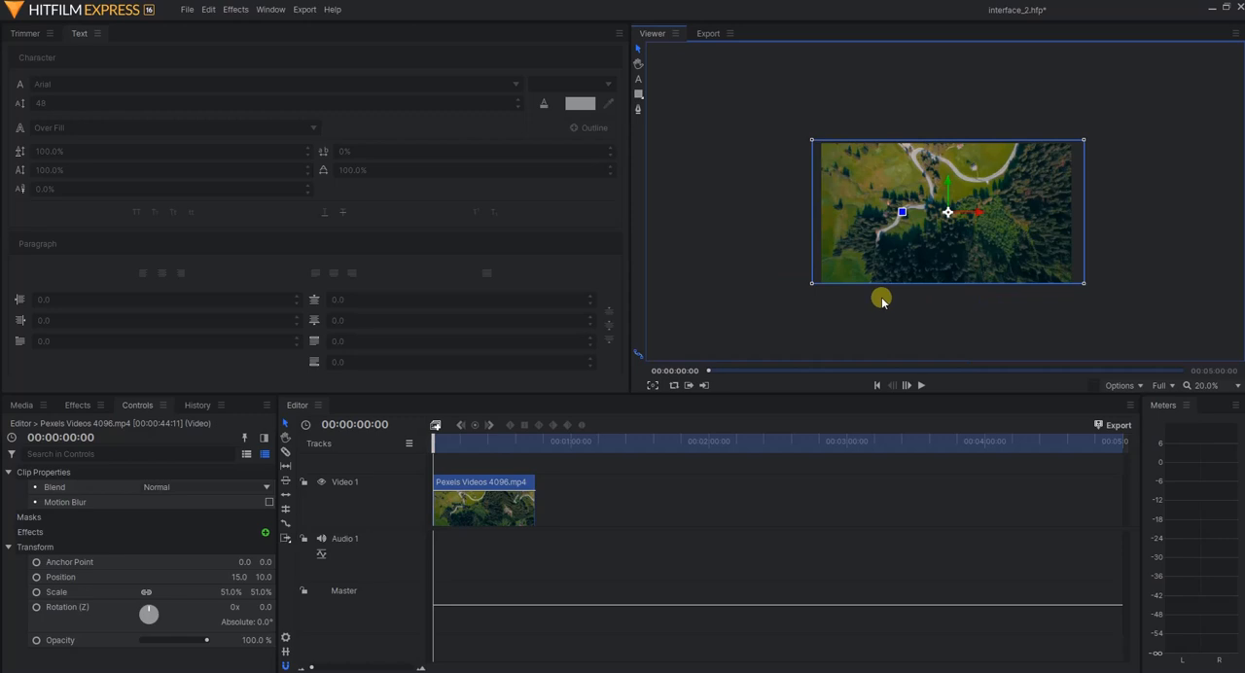
{"action": "key", "text": "ctrl+z"}
Redo the undone moves of the video clip, back to position -345, 70
{"action": "key", "text": "ctrl+z"}
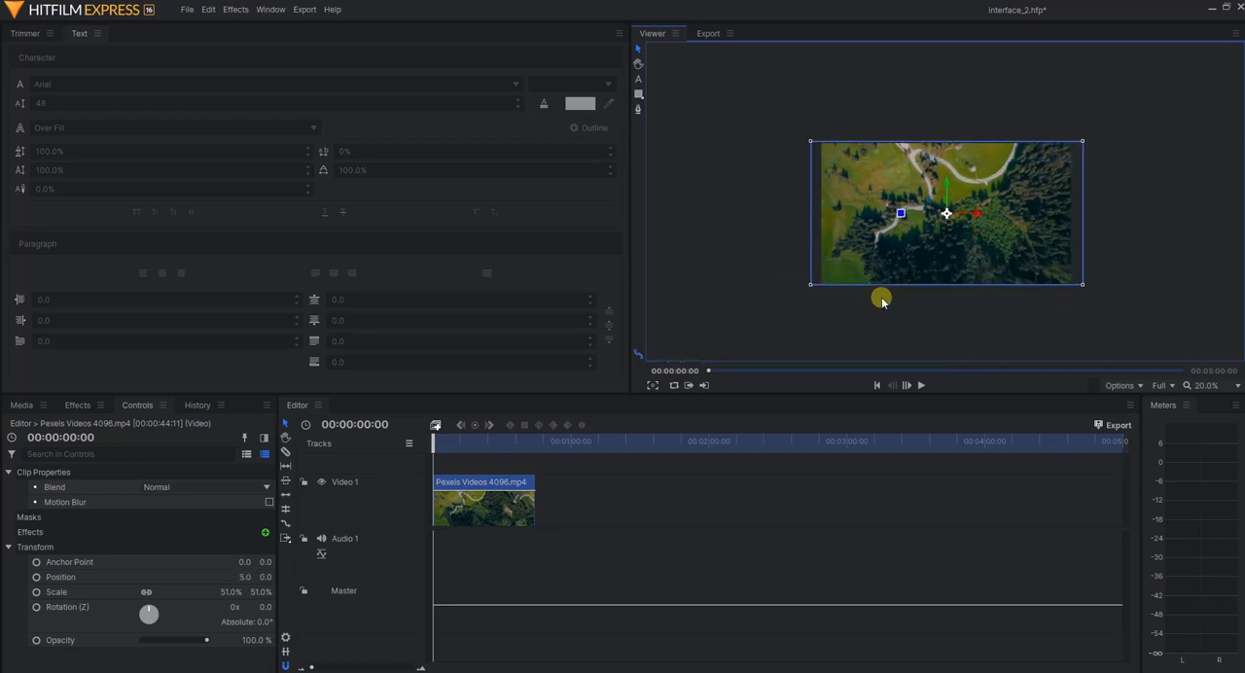
{"action": "key", "text": "ctrl+z"}
{"action": "key", "text": "ctrl+z"}
{"action": "key", "text": "ctrl+z"}
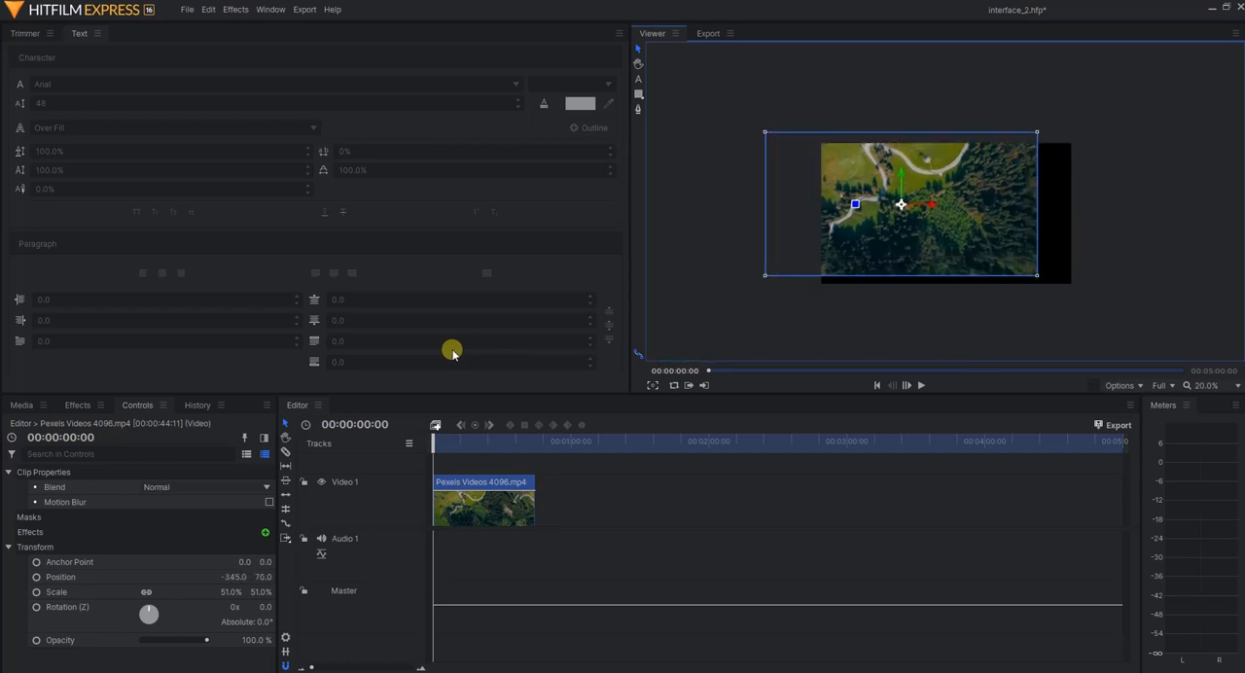
Show the project history and step back through the clip's position, scale and insertion changes to Add New Media
{"action": "left_click", "coordinate": [194, 404]}
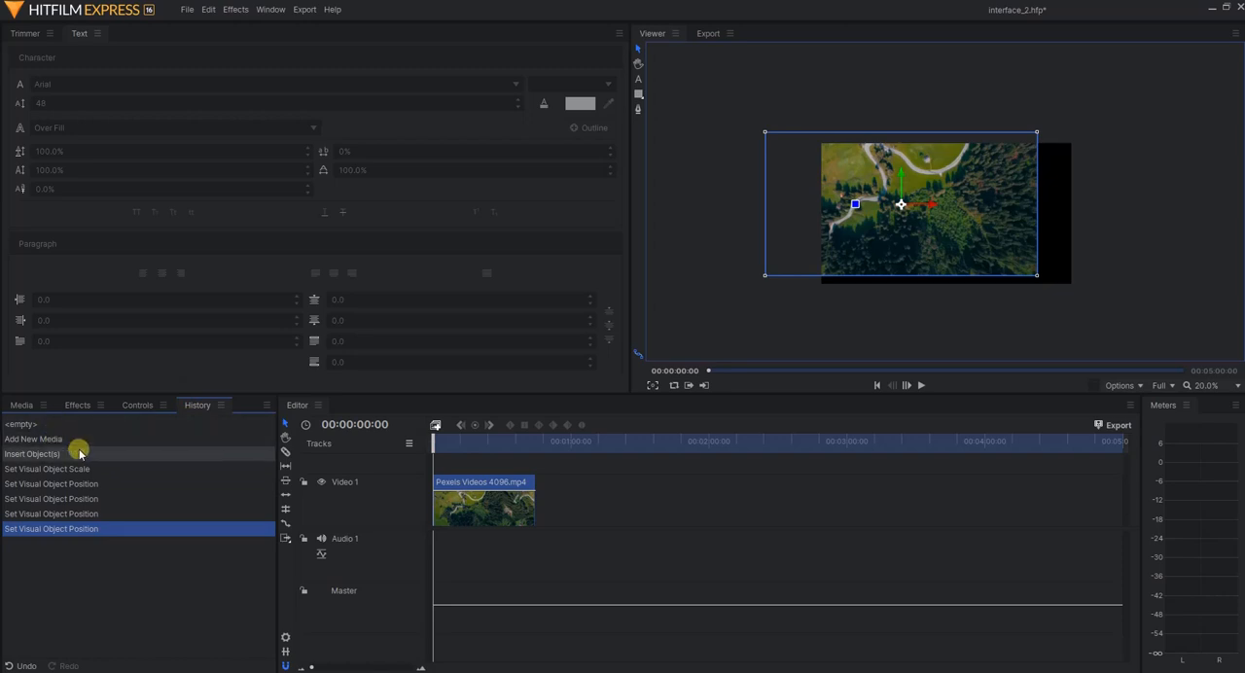
{"action": "left_click", "coordinate": [61, 499]}
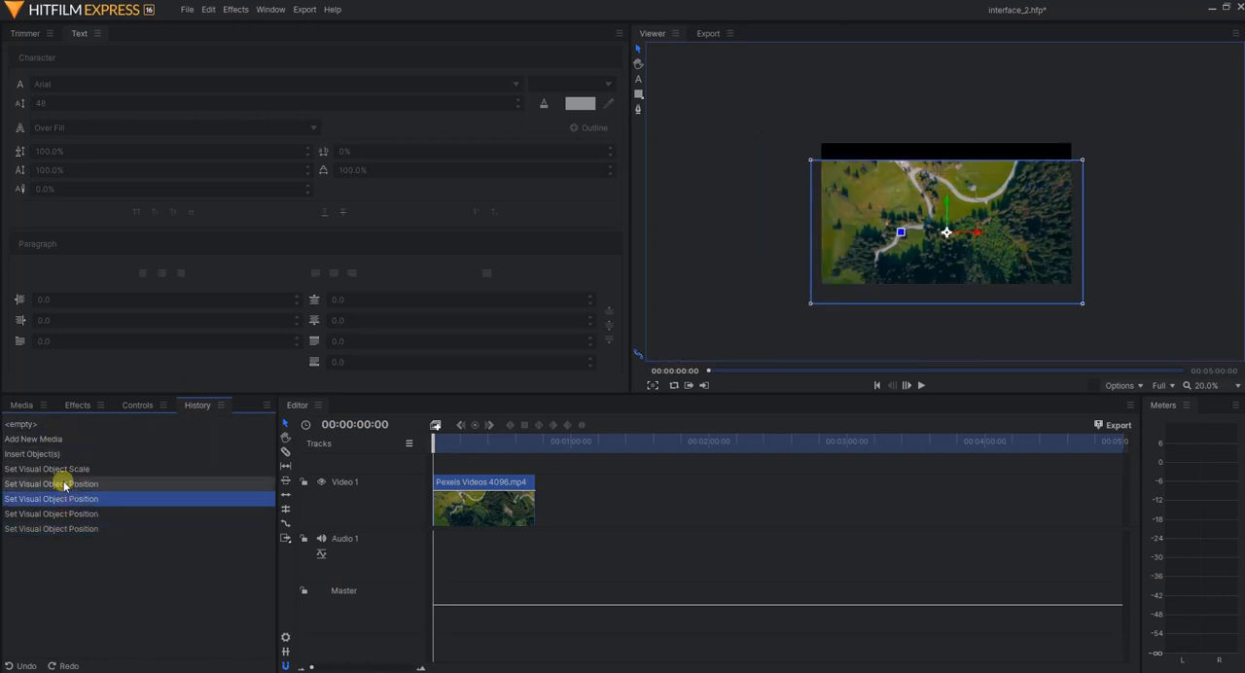
{"action": "left_click", "coordinate": [60, 481]}
{"action": "left_click", "coordinate": [59, 468]}
{"action": "left_click", "coordinate": [46, 454]}
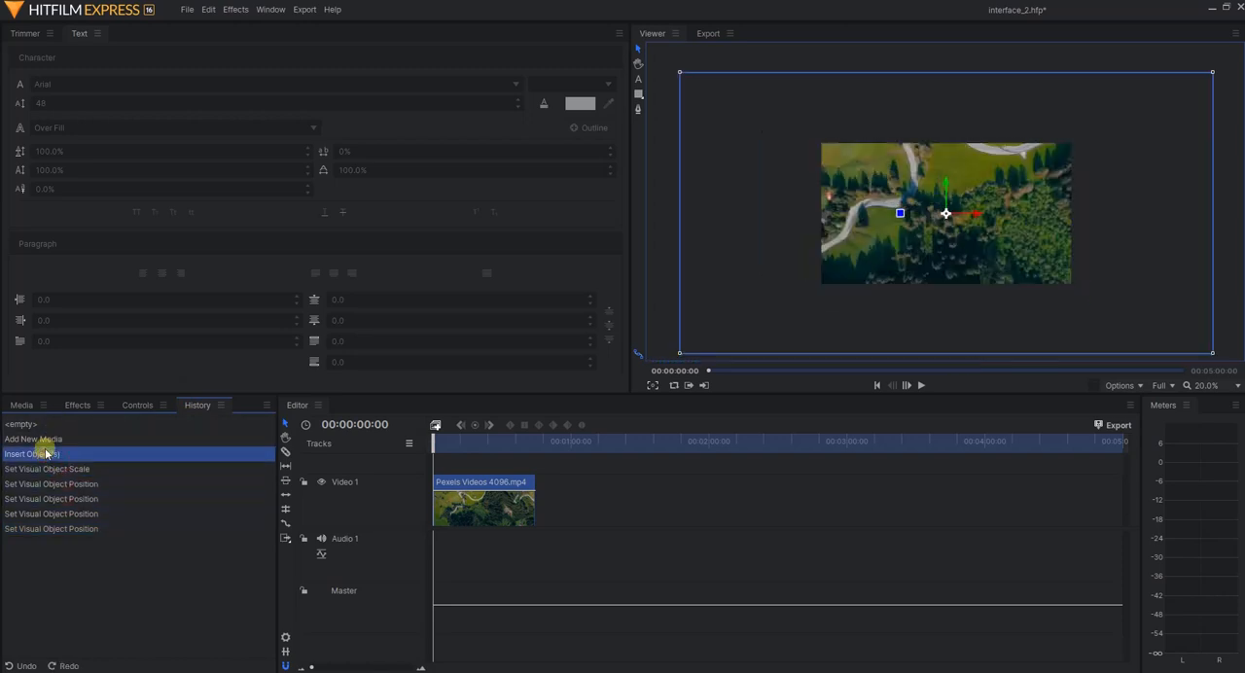
{"action": "left_click", "coordinate": [47, 438]}
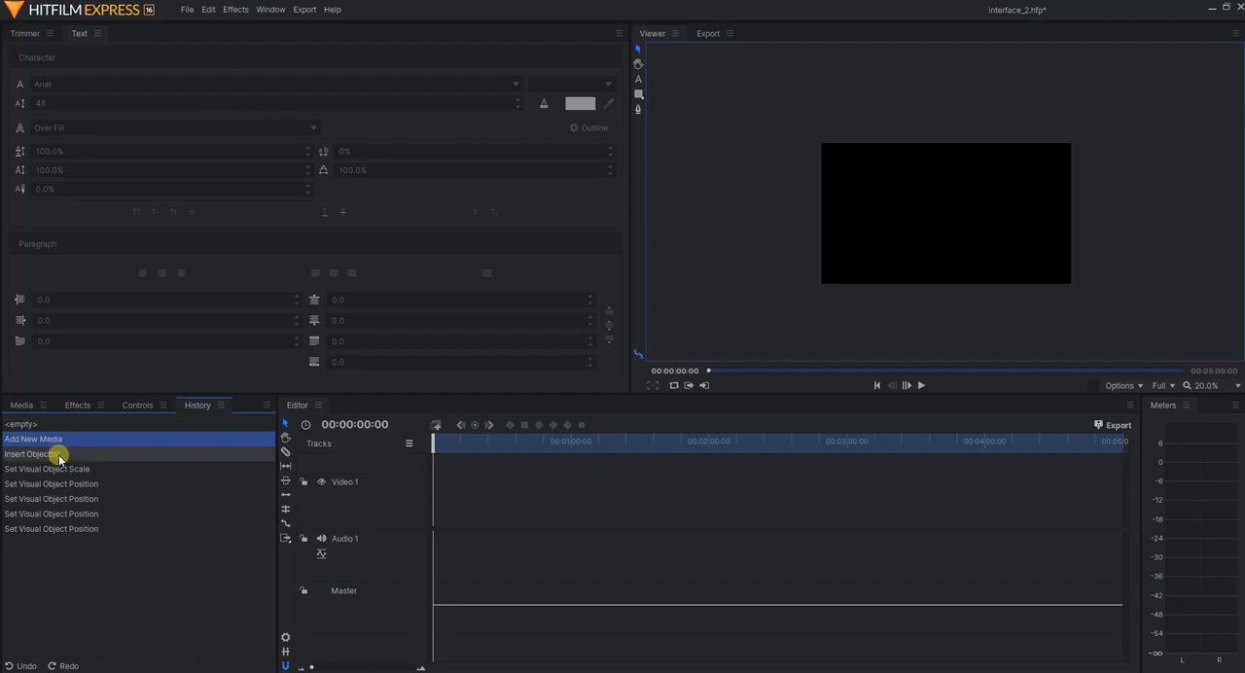
Restore the most recent history state, and step back through the earlier states to Insert Object(s)
{"action": "left_click", "coordinate": [50, 528]}
{"action": "left_click", "coordinate": [50, 516]}
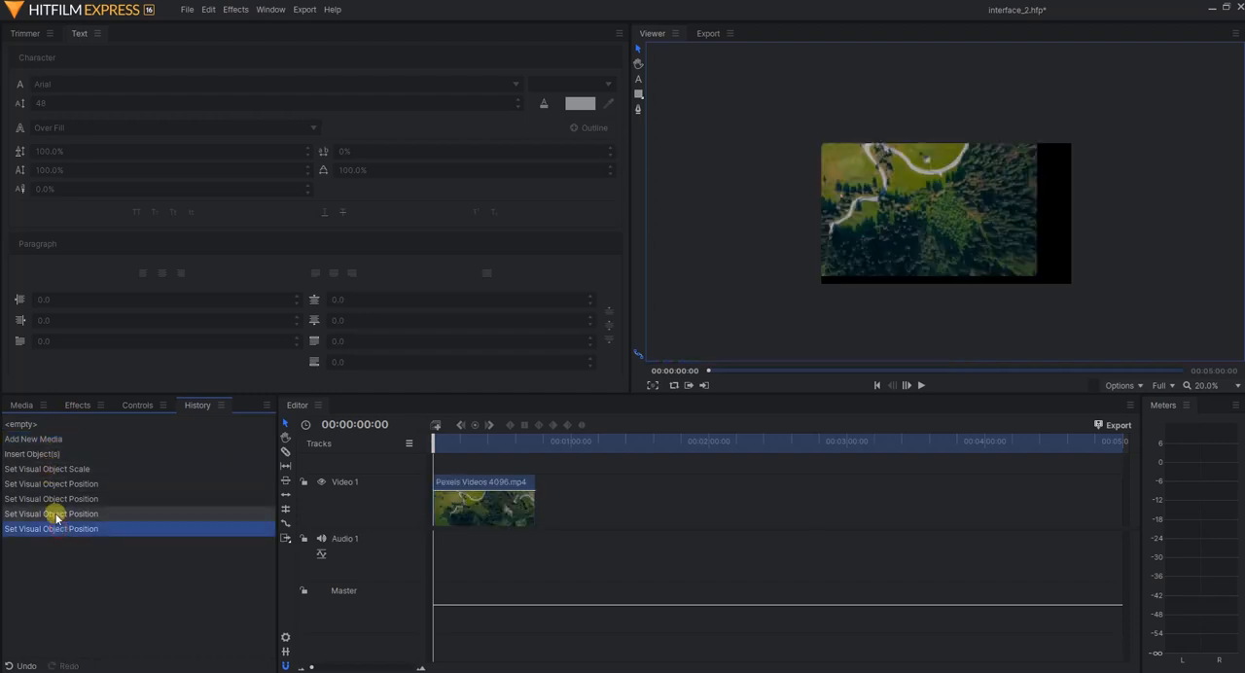
{"action": "left_click", "coordinate": [53, 501]}
{"action": "left_click", "coordinate": [52, 484]}
{"action": "left_click", "coordinate": [52, 468]}
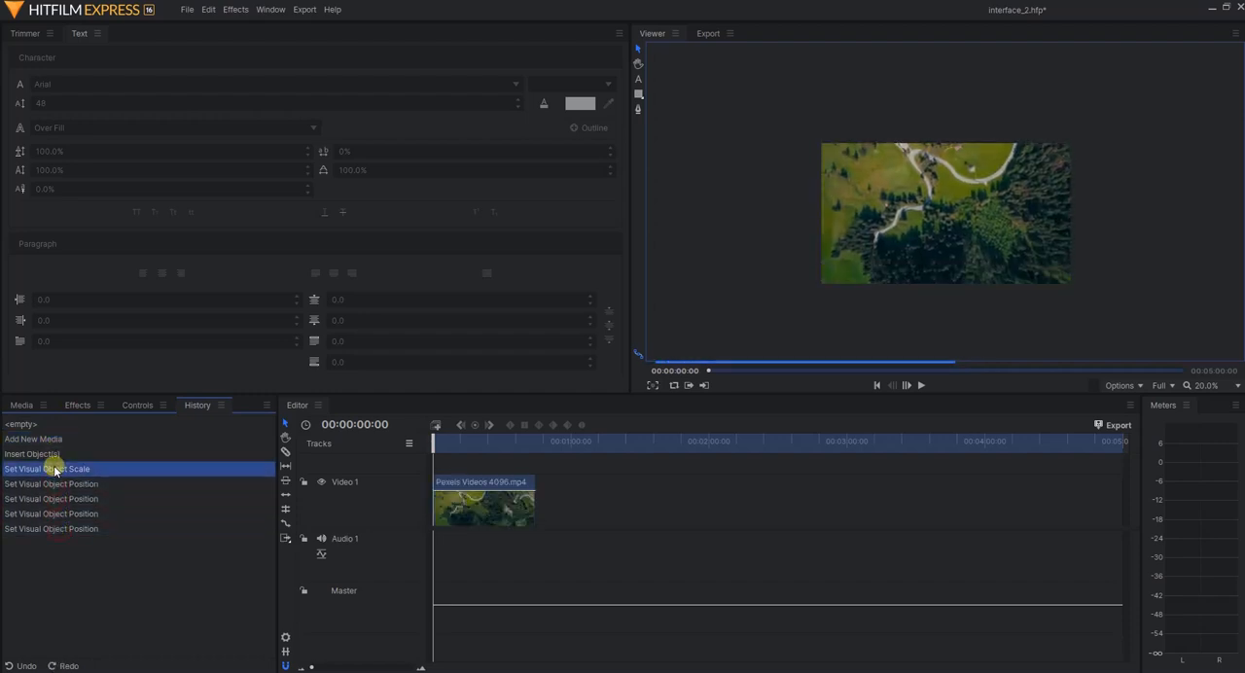
{"action": "left_click", "coordinate": [51, 455]}
Restore the third Set Visual Object Position state in the history, putting the clip at position 15, 10
{"action": "left_click", "coordinate": [53, 484]}
{"action": "left_click", "coordinate": [53, 499]}
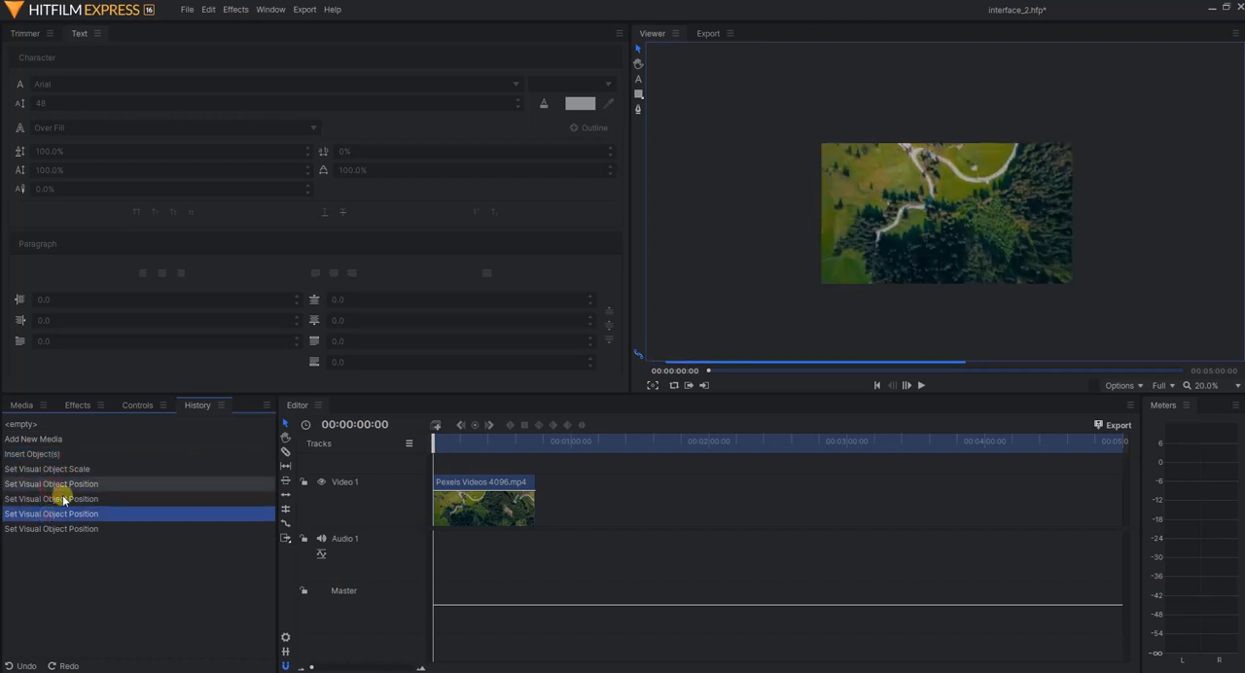
{"action": "left_click", "coordinate": [53, 513]}
Look over the effects and project media, and review the Transform controls of the video clip on Video 1
{"action": "left_click", "coordinate": [137, 404]}
{"action": "left_click", "coordinate": [78, 404]}
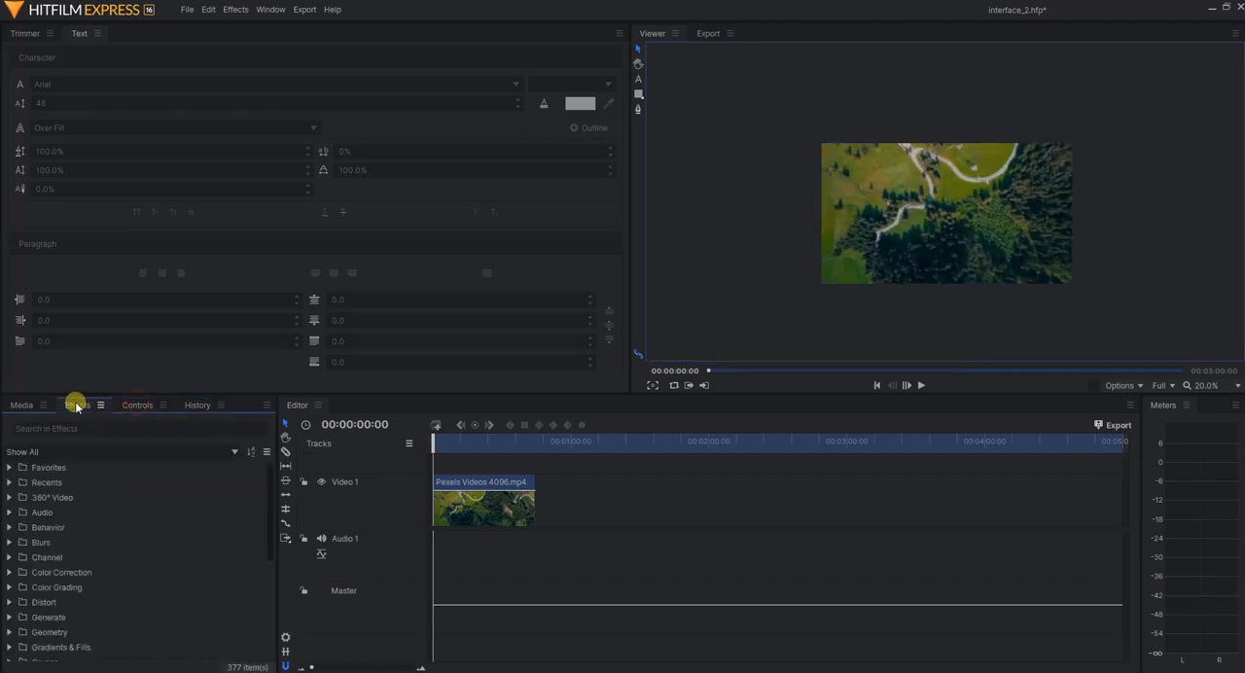
{"action": "left_click", "coordinate": [15, 407]}
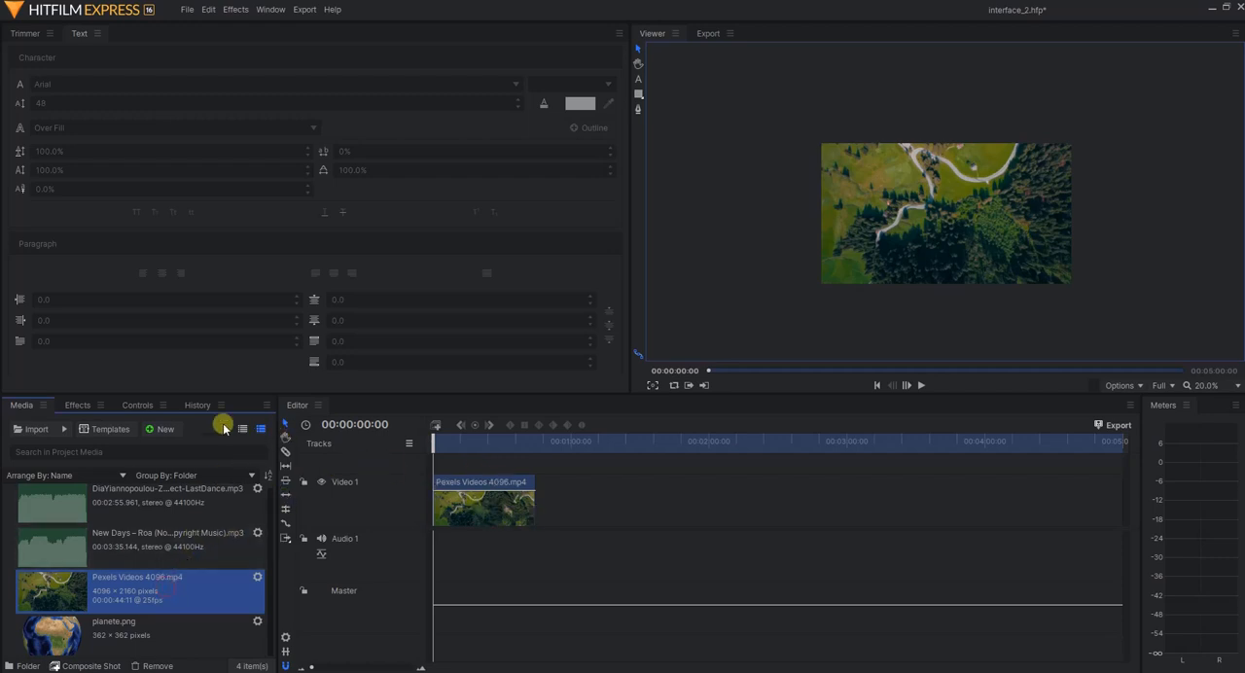
{"action": "left_click", "coordinate": [474, 509]}
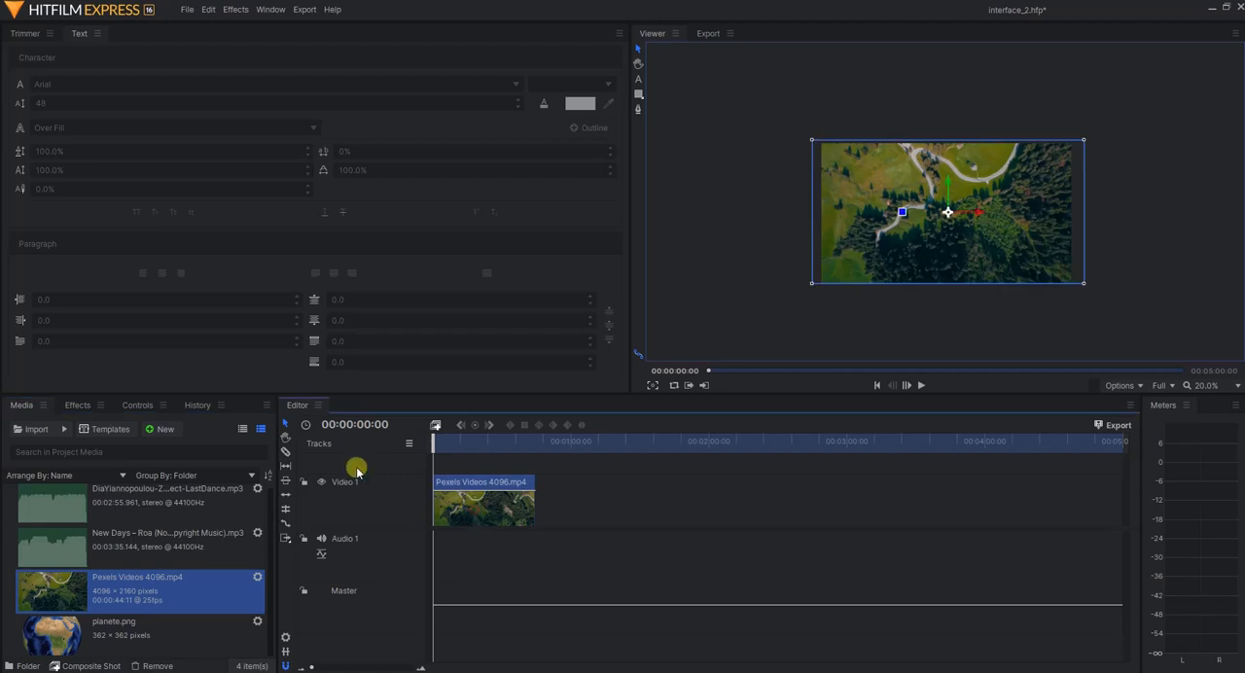
{"action": "left_click", "coordinate": [141, 406]}
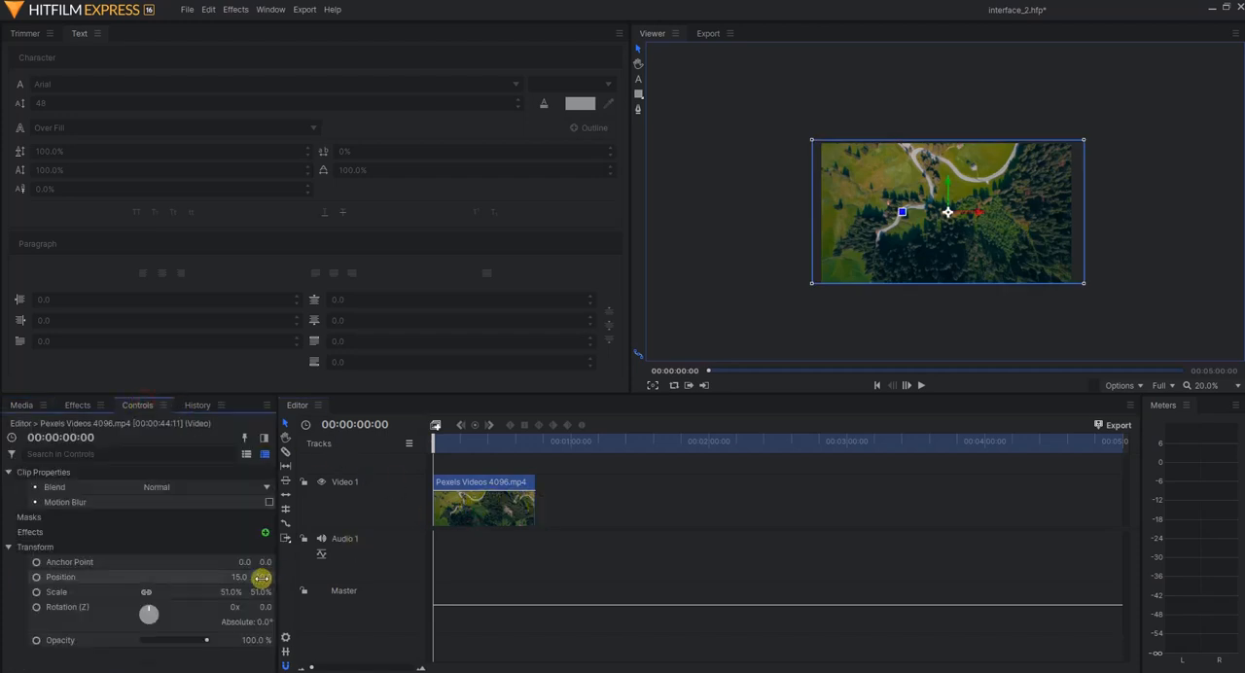
{"action": "left_click", "coordinate": [610, 473]}
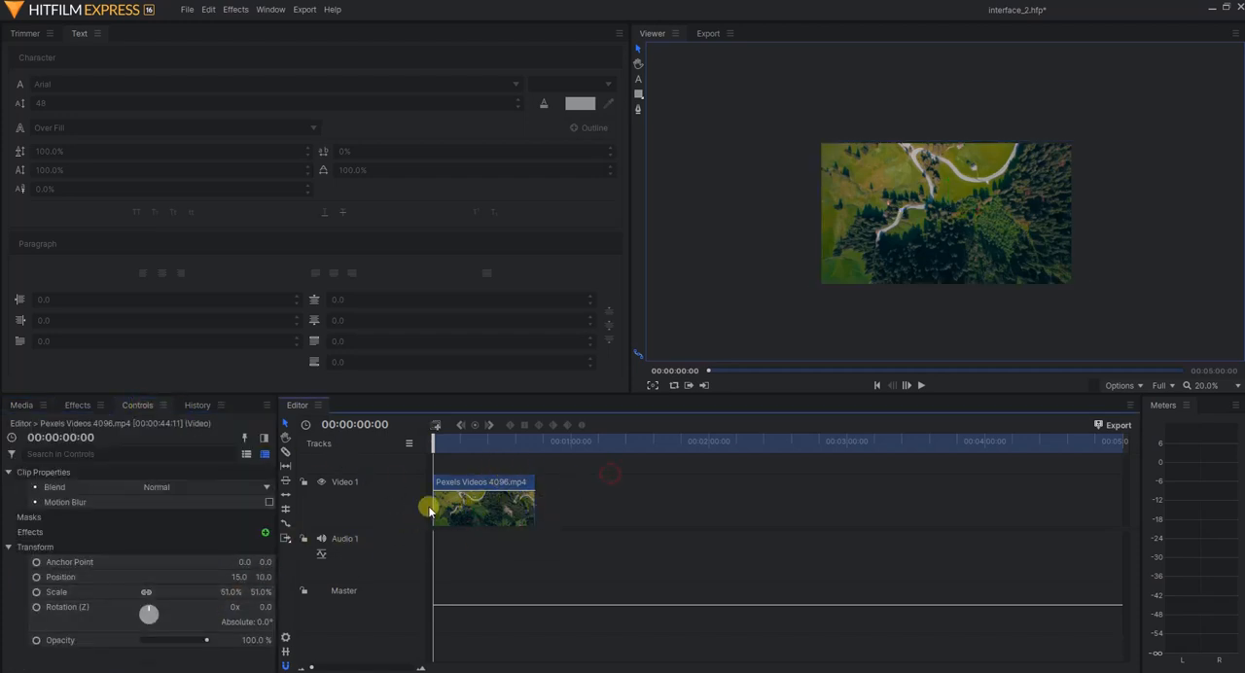
Load the Video 1 clip Pexels Videos 4096.mp4 in the Trimmer, and reselect it on the timeline
{"action": "double_click", "coordinate": [475, 496]}
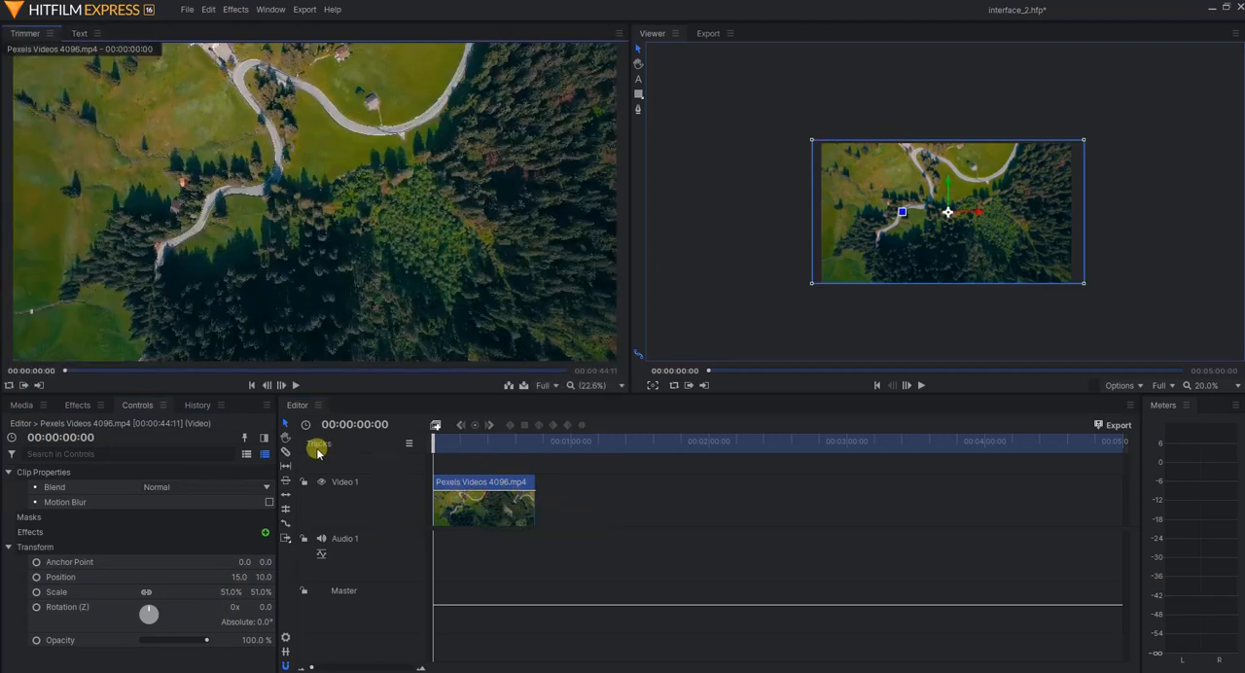
{"action": "left_click", "coordinate": [587, 498]}
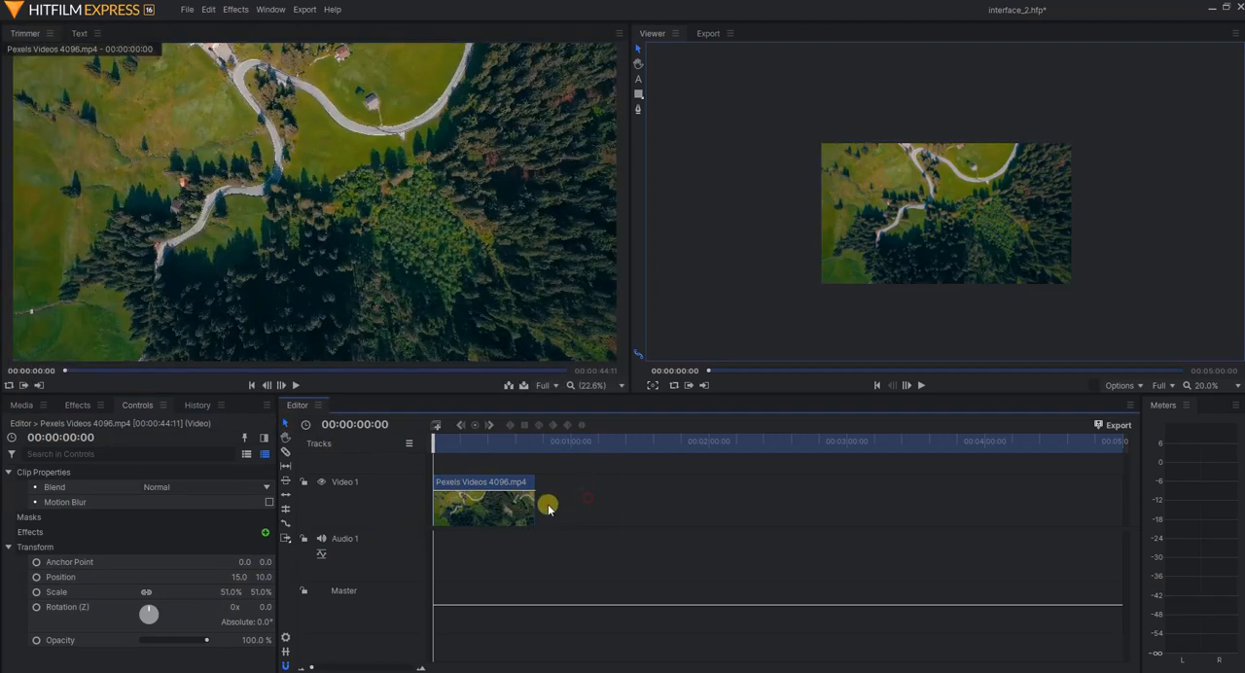
{"action": "left_click", "coordinate": [496, 510]}
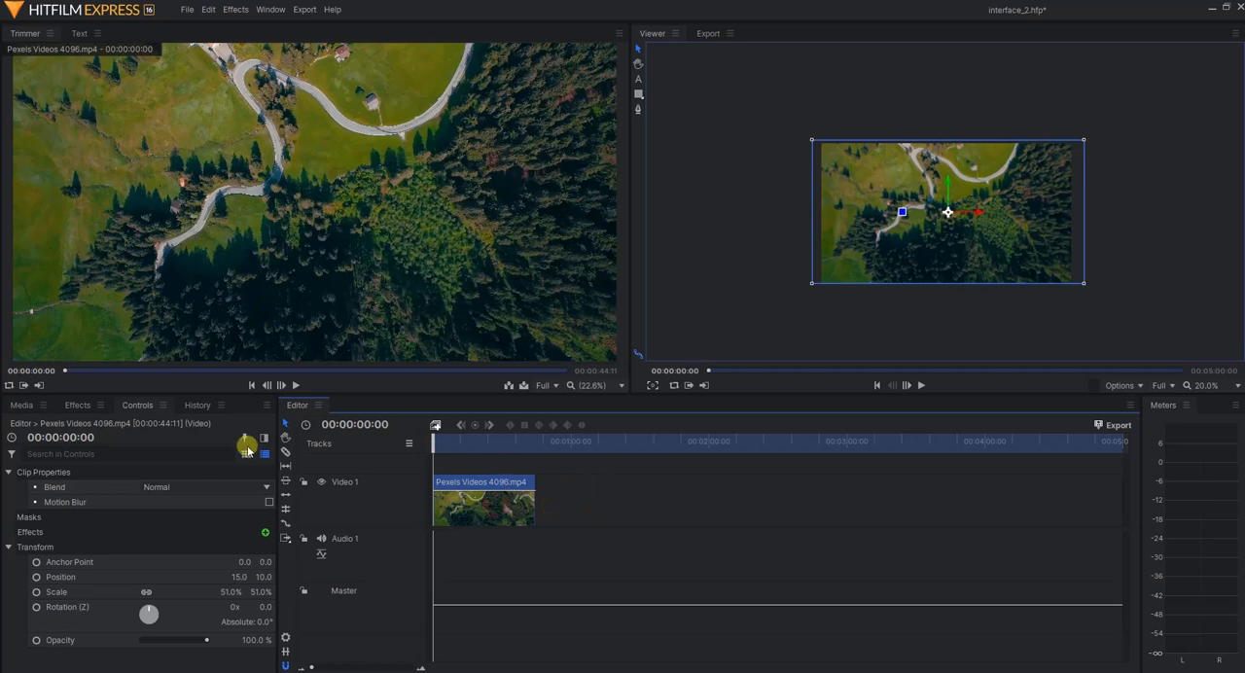
Move the Pexels Videos 4096.mp4 clip along Video 1 to start at 00:00:13:15 using the Selection tool
{"action": "left_click", "coordinate": [284, 436]}
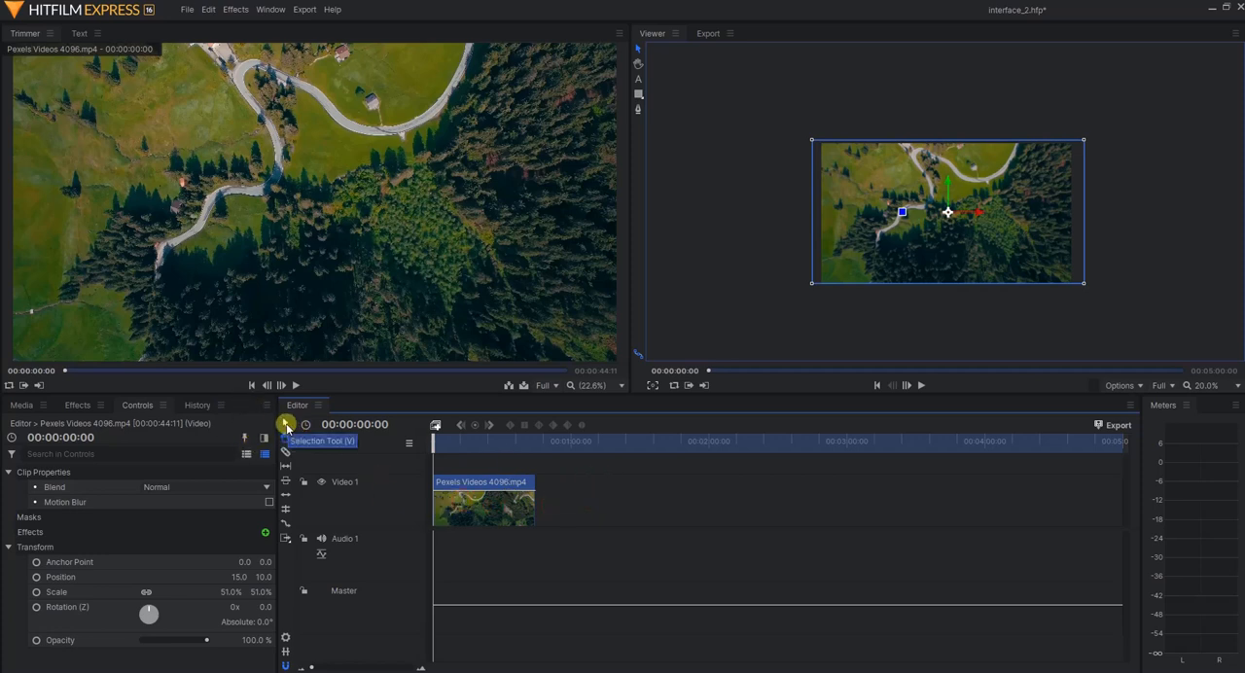
{"action": "left_click", "coordinate": [285, 425]}
{"action": "left_click", "coordinate": [560, 504]}
{"action": "mouse_move", "coordinate": [486, 504]}
{"action": "left_mouse_down"}
{"action": "mouse_move", "coordinate": [437, 506]}
{"action": "mouse_move", "coordinate": [548, 508]}
{"action": "mouse_move", "coordinate": [500, 501]}
{"action": "left_mouse_up"}
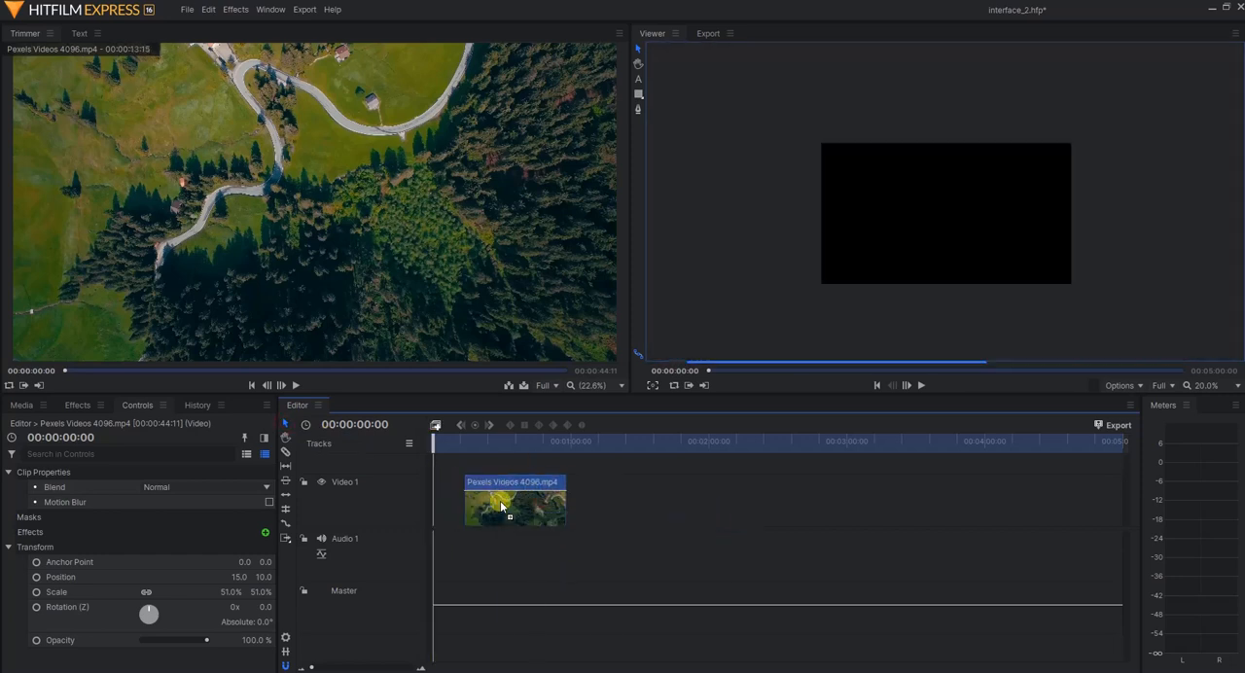
Try the Hand tool on the timeline clip, and move the clip back to the start of Video 1 with the Selection tool
{"action": "left_click", "coordinate": [284, 438]}
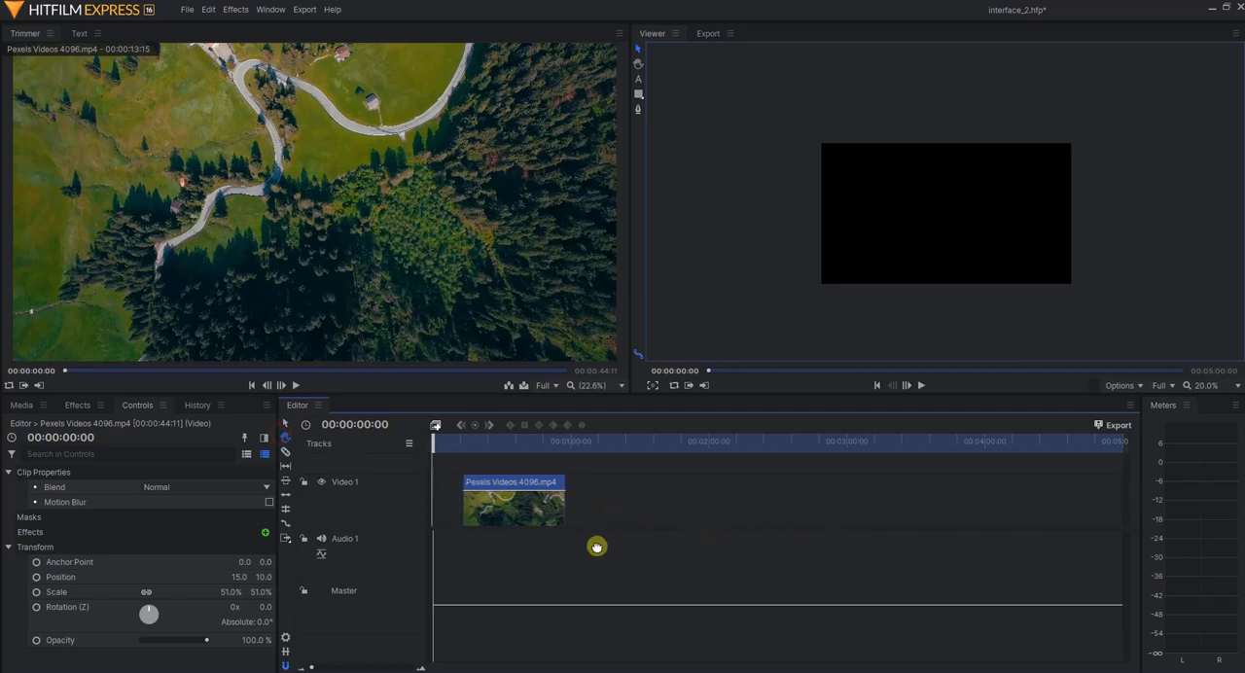
{"action": "double_click", "coordinate": [521, 506]}
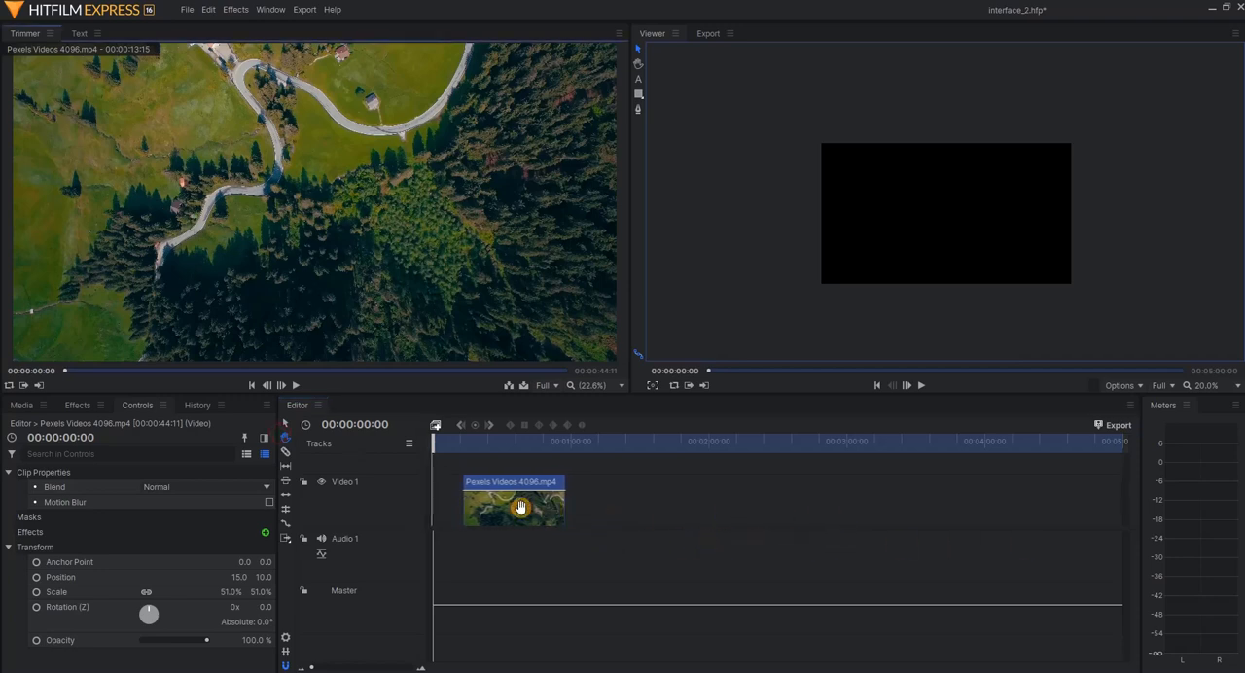
{"action": "left_click", "coordinate": [520, 506]}
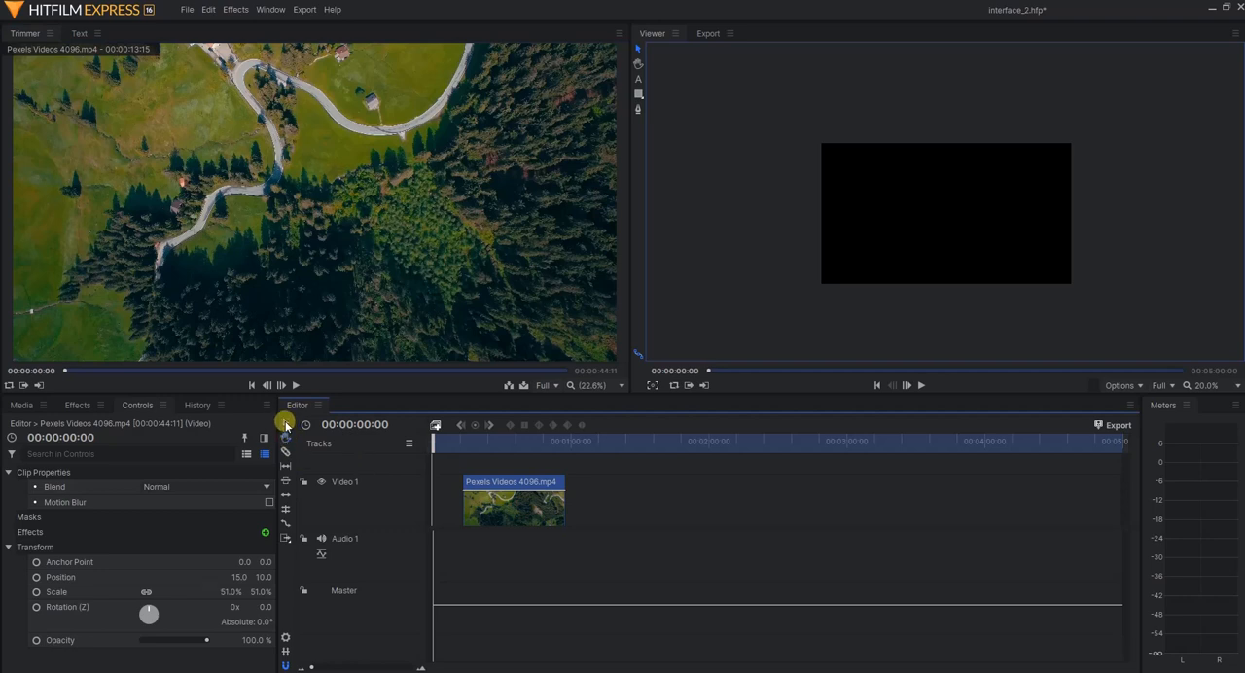
{"action": "left_click", "coordinate": [286, 425]}
{"action": "left_click_drag", "start_coordinate": [511, 510], "coordinate": [417, 516]}
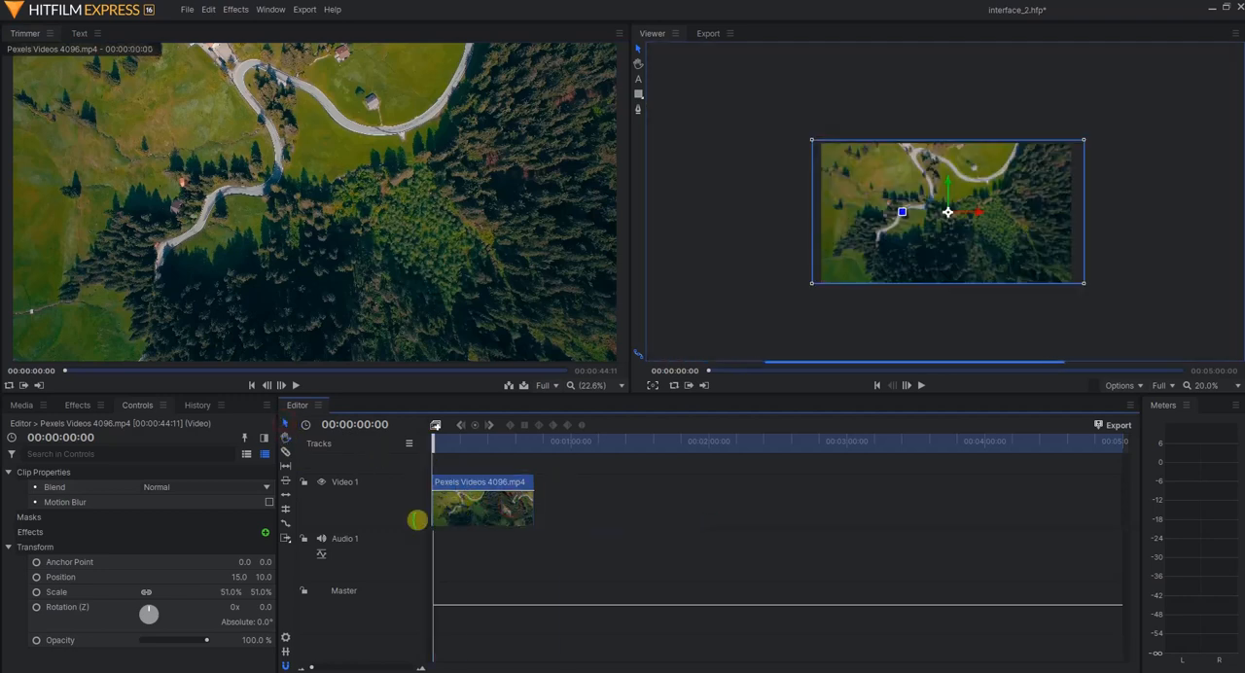
Place planete.png onto the middle of the Video 1 clip, move it past the clip's end, and undo both edits
{"action": "left_click", "coordinate": [26, 404]}
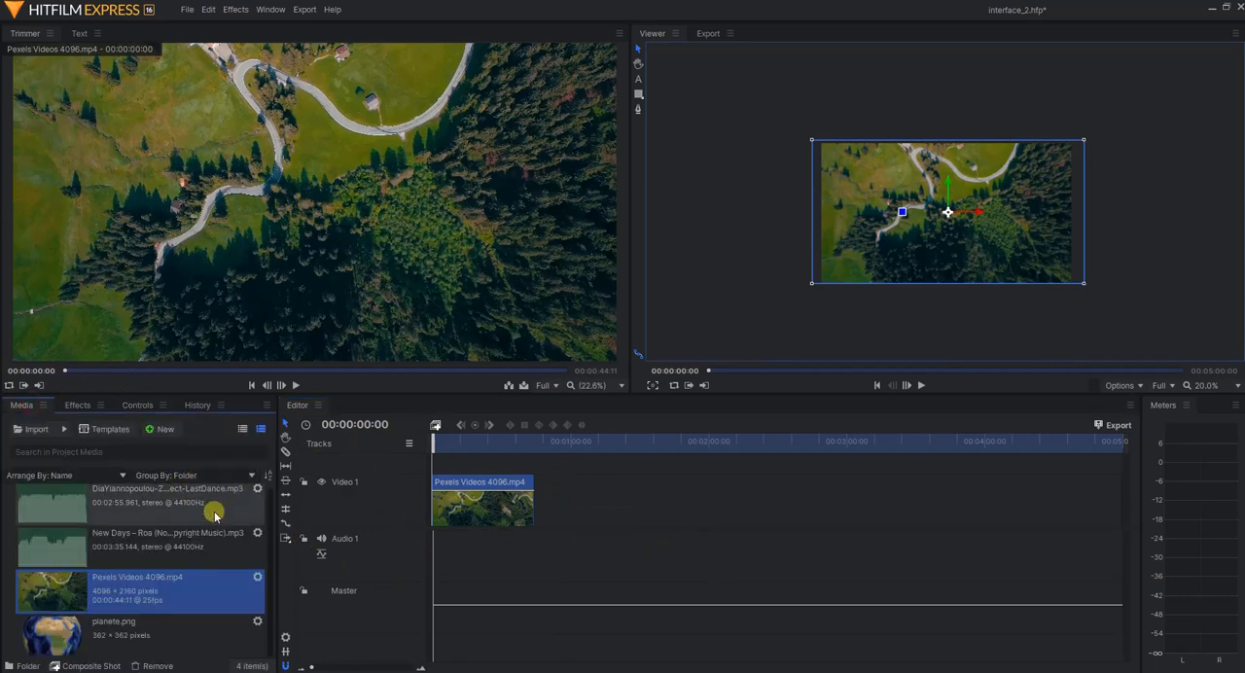
{"action": "left_click", "coordinate": [103, 639]}
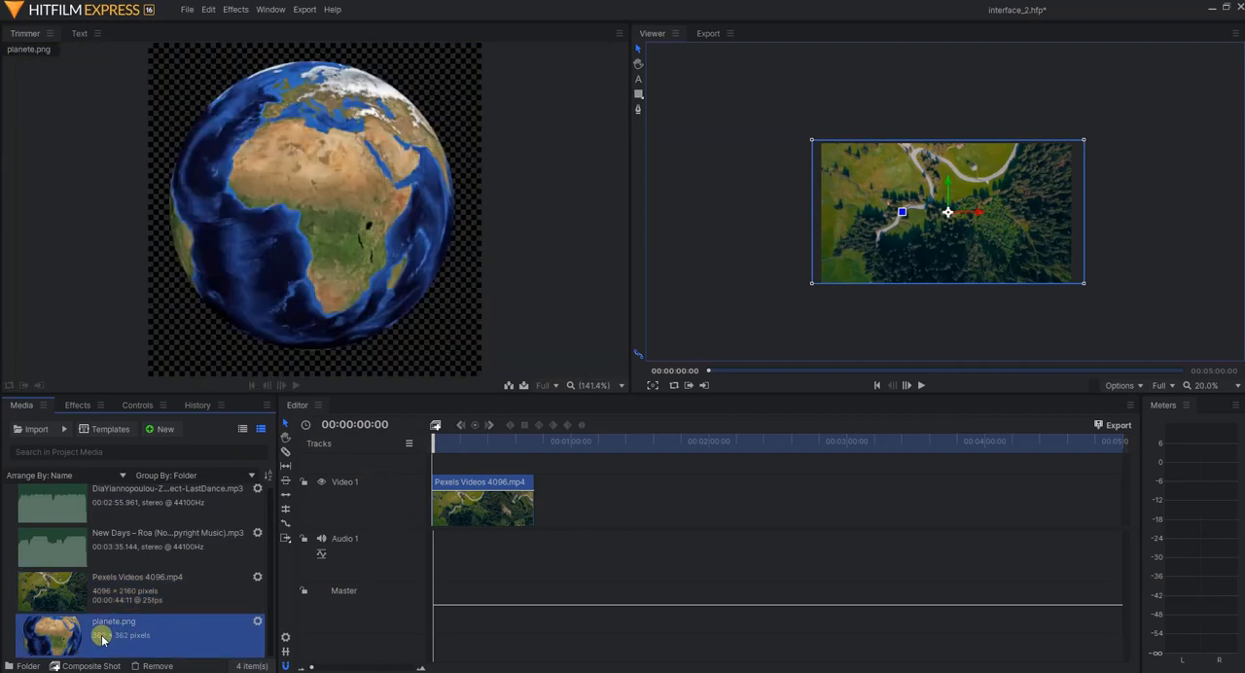
{"action": "left_click_drag", "start_coordinate": [104, 639], "coordinate": [486, 508]}
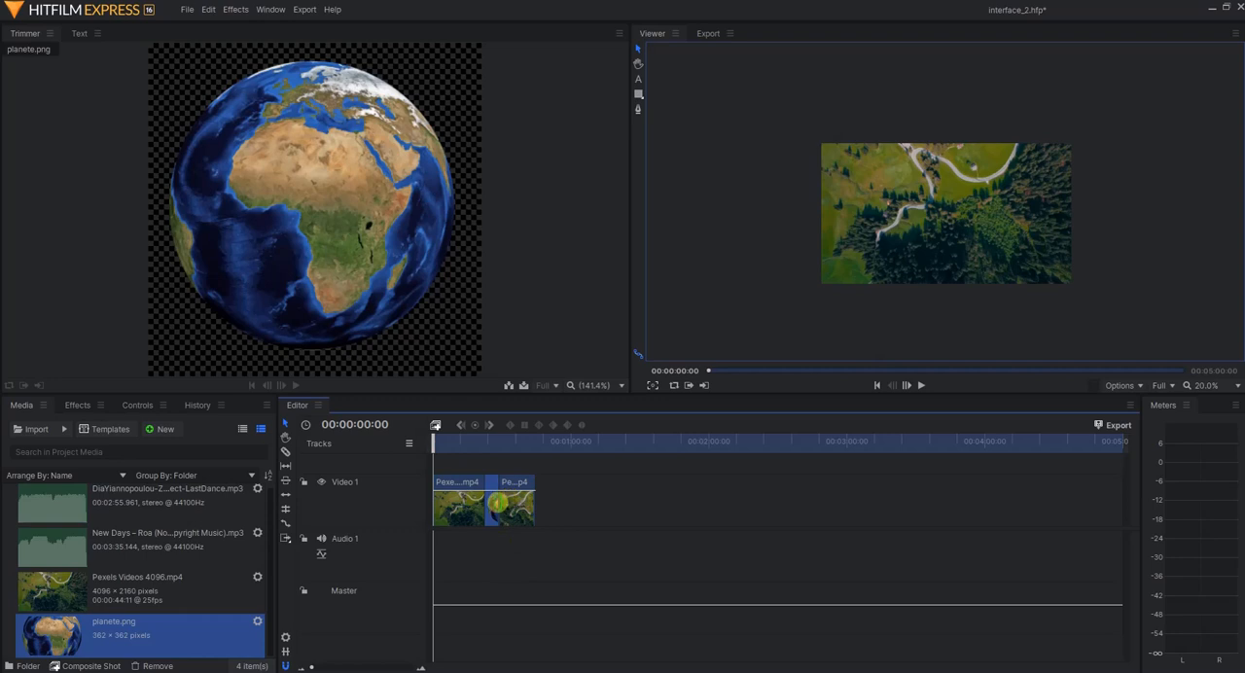
{"action": "left_click", "coordinate": [468, 502]}
{"action": "left_click_drag", "start_coordinate": [487, 504], "coordinate": [558, 502]}
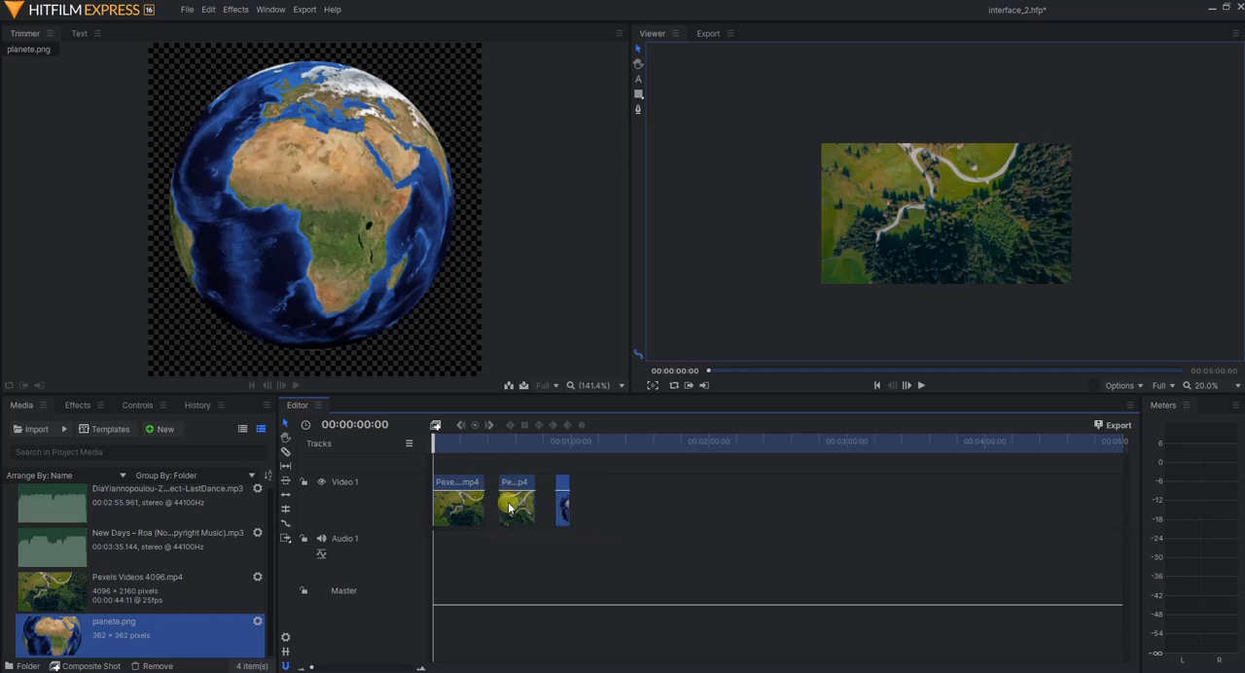
{"action": "key", "text": "ctrl+z"}
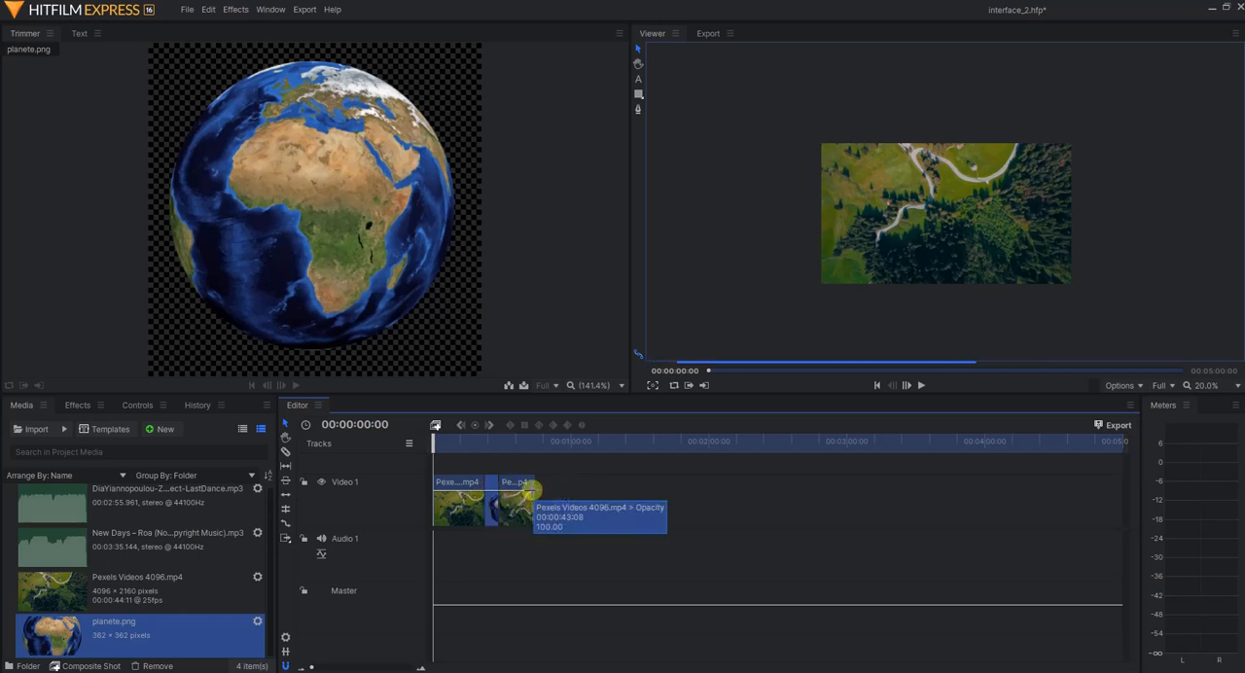
{"action": "key", "text": "ctrl+z"}
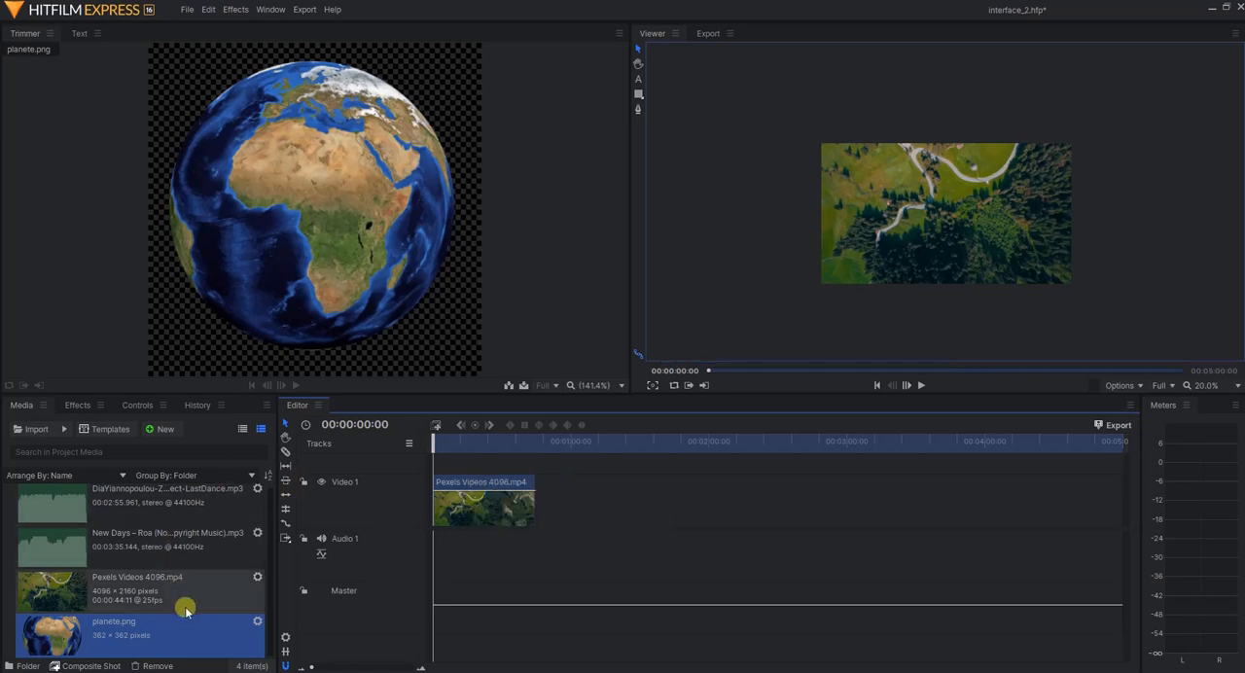
Place planete.png on a new video track above Video 1, starting at about 00:00:18:10
{"action": "left_click", "coordinate": [115, 638]}
{"action": "left_click_drag", "start_coordinate": [280, 557], "coordinate": [474, 464]}
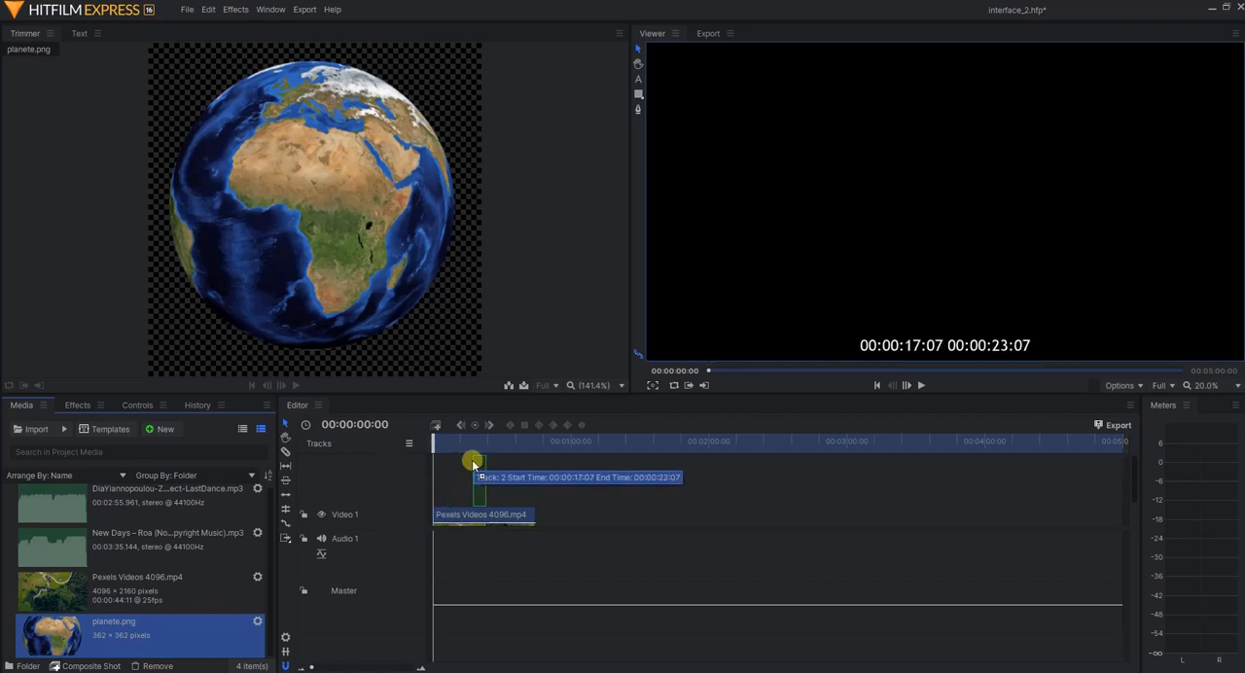
{"action": "mouse_move", "coordinate": [474, 465]}
{"action": "left_mouse_down"}
{"action": "mouse_move", "coordinate": [454, 466]}
{"action": "mouse_move", "coordinate": [476, 467]}
{"action": "left_mouse_up"}
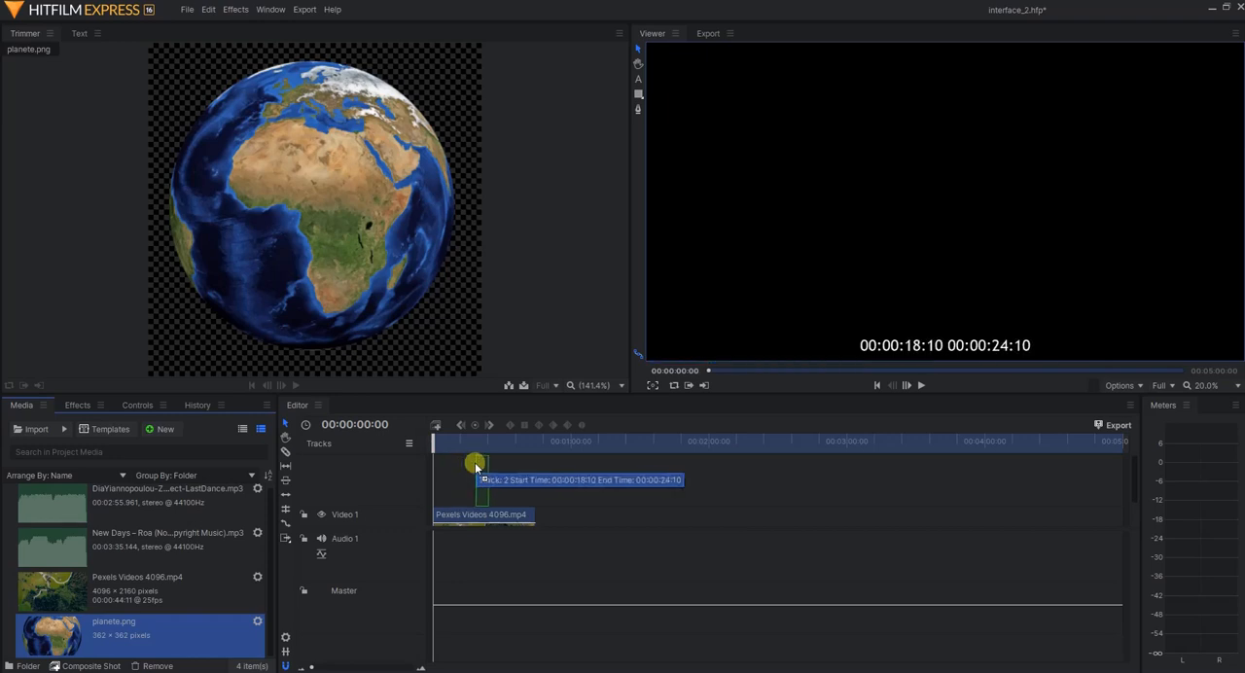
{"action": "left_click_drag", "start_coordinate": [476, 466], "coordinate": [473, 466]}
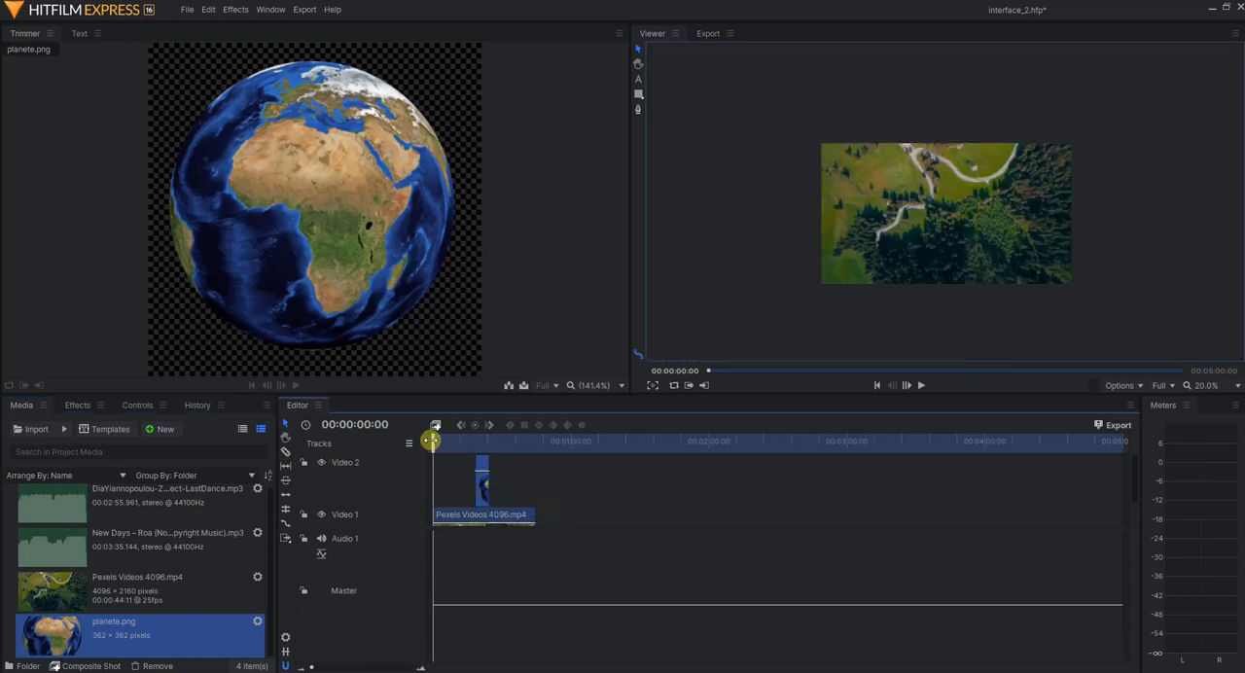
Move the playhead to 00:00:21:20 and enlarge the planet image in the viewer to almost the full frame height
{"action": "left_click_drag", "start_coordinate": [430, 441], "coordinate": [483, 443]}
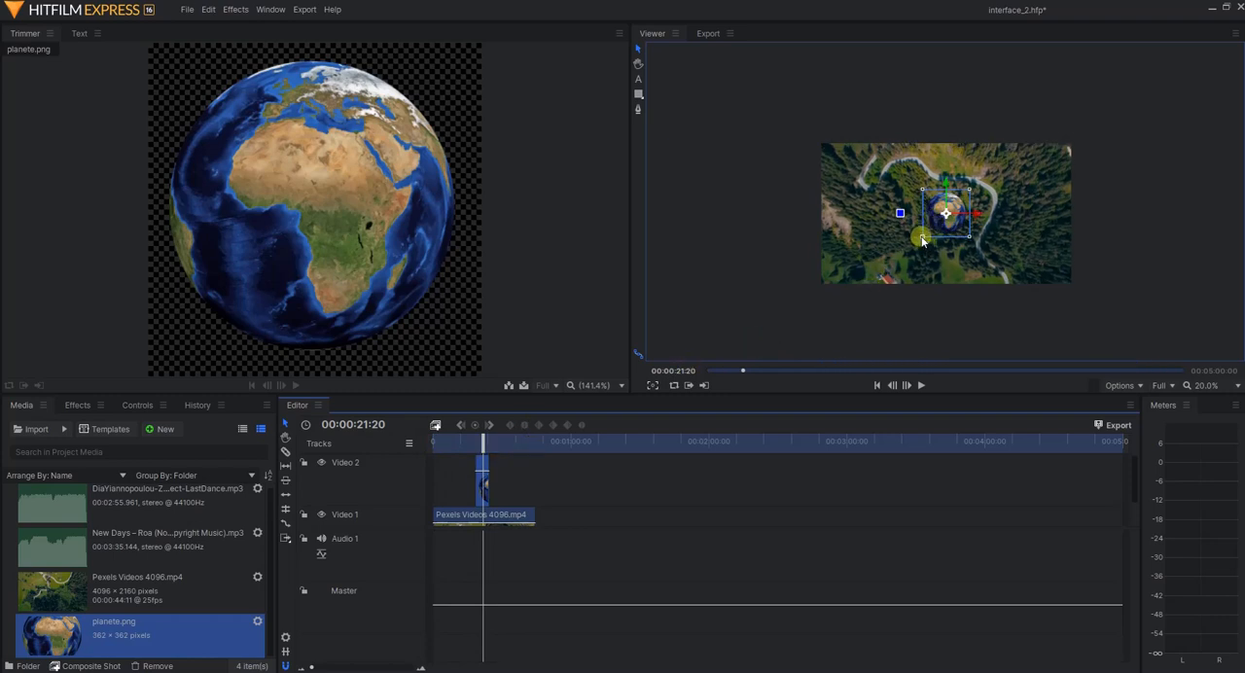
{"action": "left_click_drag", "start_coordinate": [922, 239], "coordinate": [882, 276]}
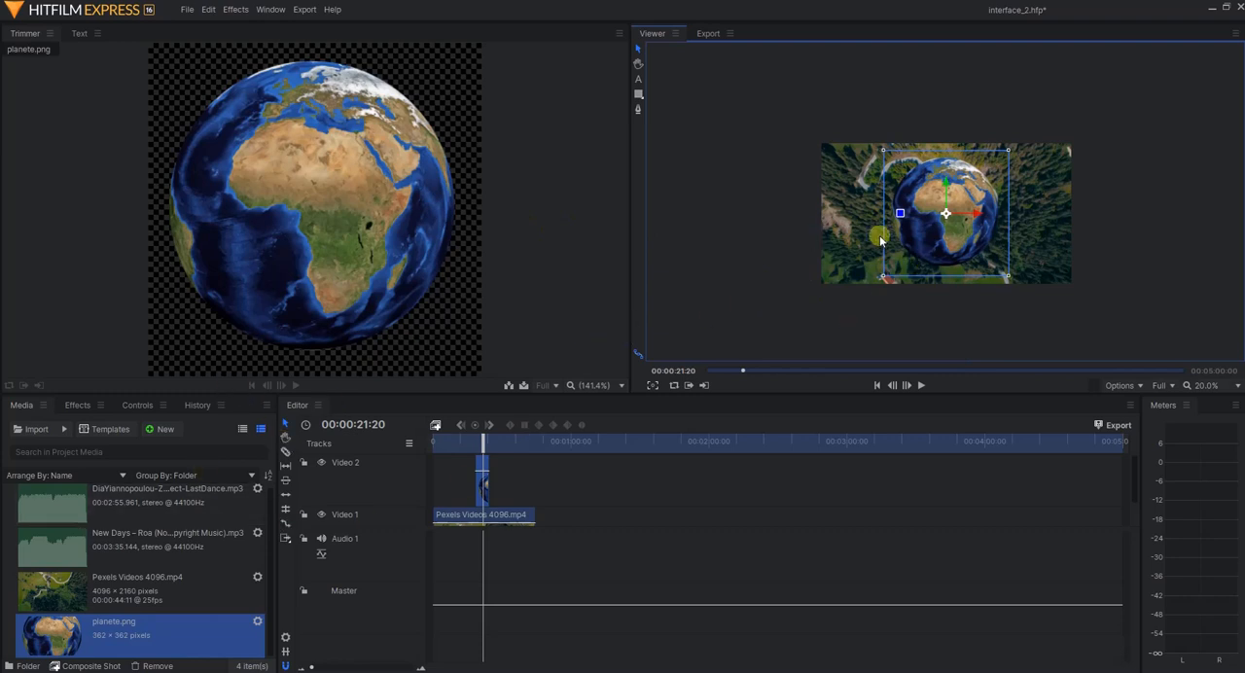
Return the playhead to 00:00:00:00 and extend planete.png on Video 2 to the end of the video clip below
{"action": "left_click_drag", "start_coordinate": [486, 442], "coordinate": [431, 452]}
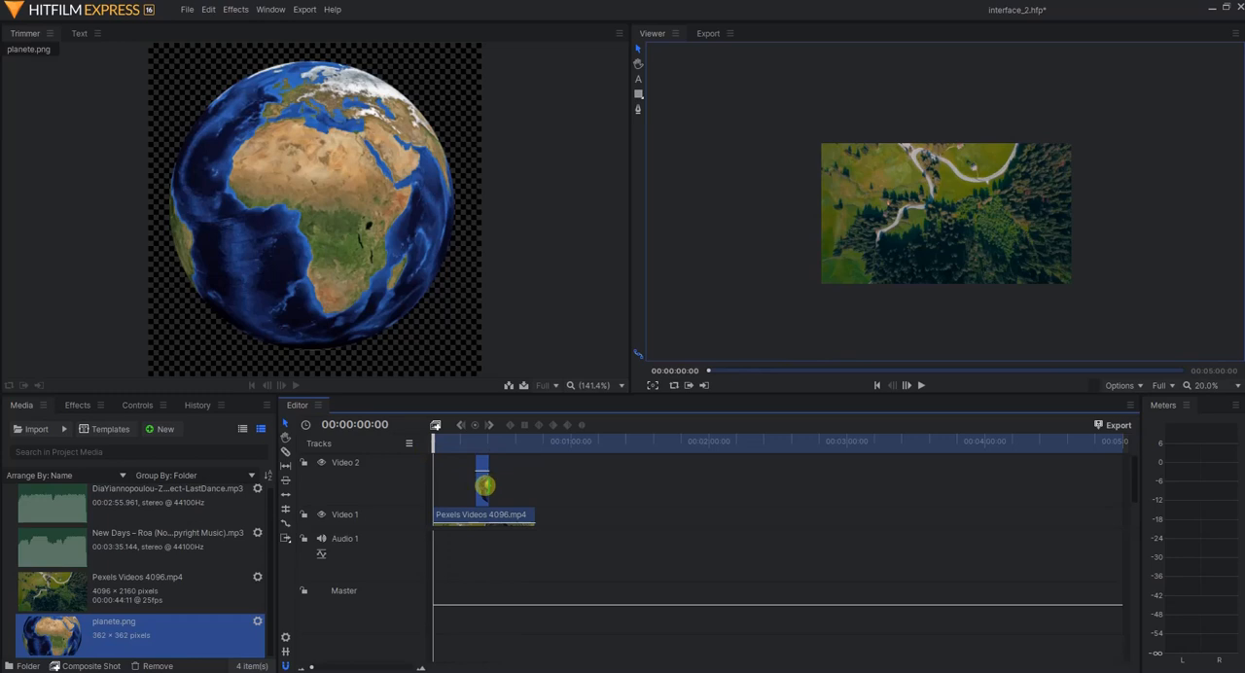
{"action": "left_click_drag", "start_coordinate": [484, 485], "coordinate": [527, 484]}
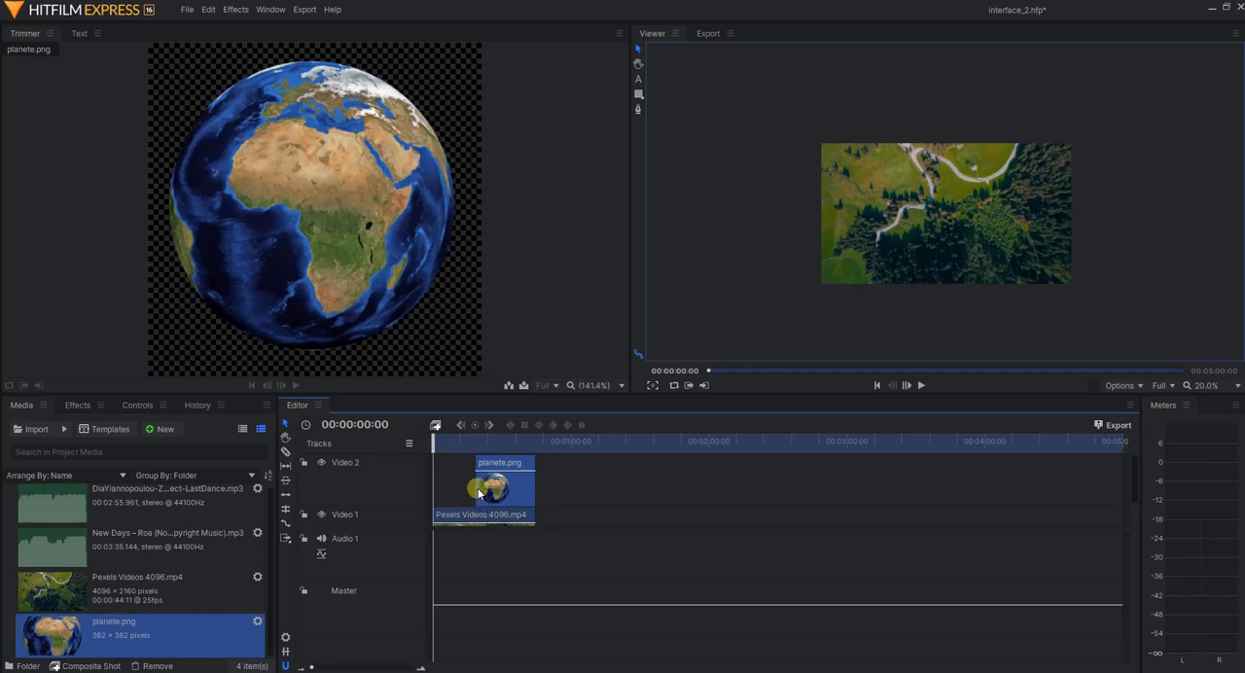
Extend the start of planete.png on Video 2 back to 00:00:00:00 and move the playhead to 00:00:23:19
{"action": "left_click", "coordinate": [477, 491]}
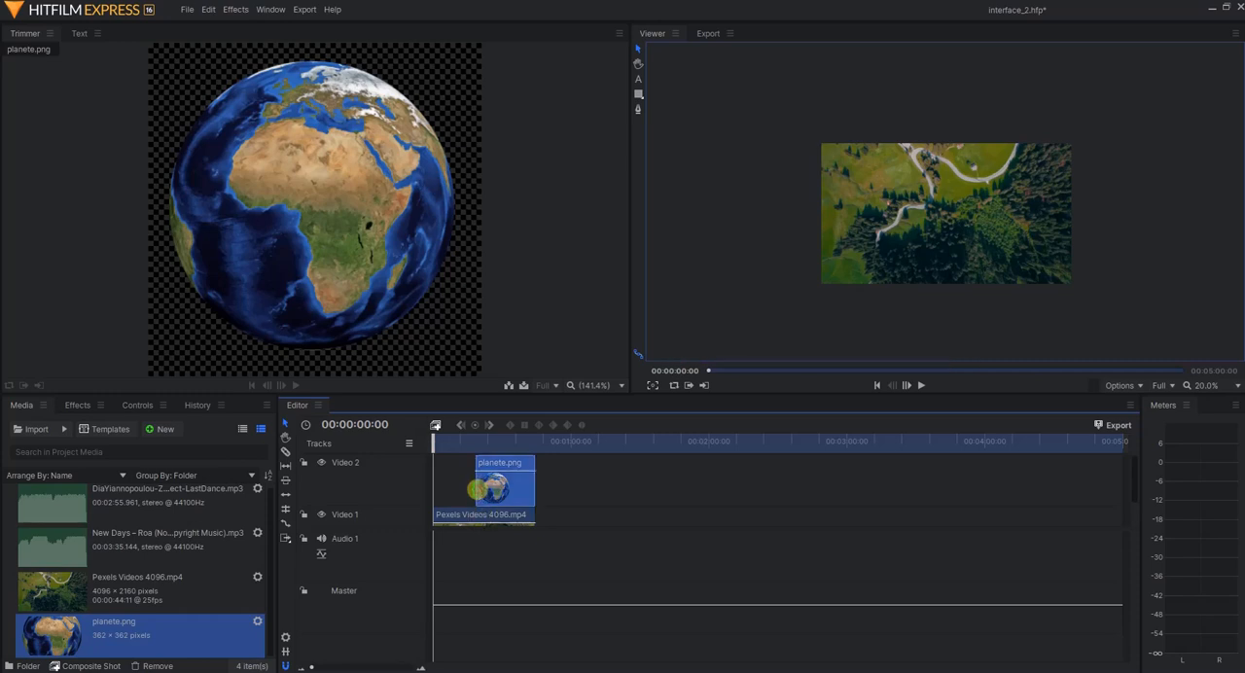
{"action": "left_click_drag", "start_coordinate": [477, 489], "coordinate": [435, 490]}
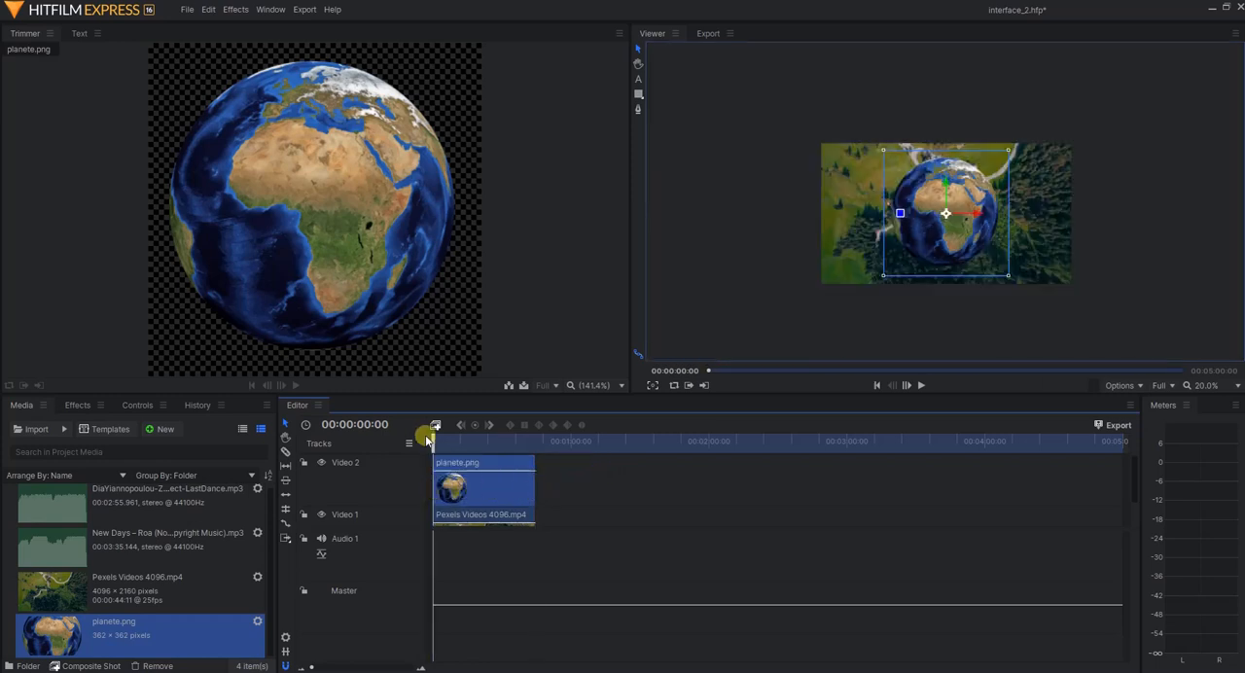
{"action": "left_click_drag", "start_coordinate": [432, 442], "coordinate": [475, 452]}
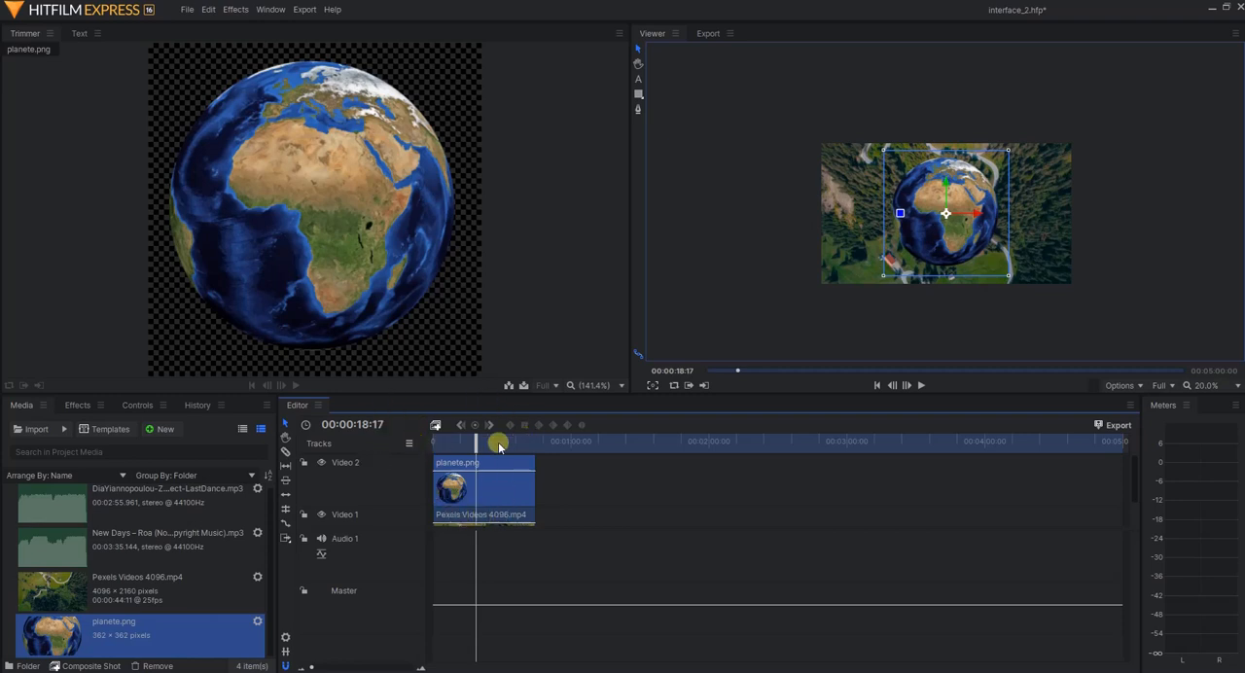
{"action": "mouse_move", "coordinate": [477, 442]}
{"action": "left_mouse_down"}
{"action": "mouse_move", "coordinate": [513, 441]}
{"action": "mouse_move", "coordinate": [490, 442]}
{"action": "left_mouse_up"}
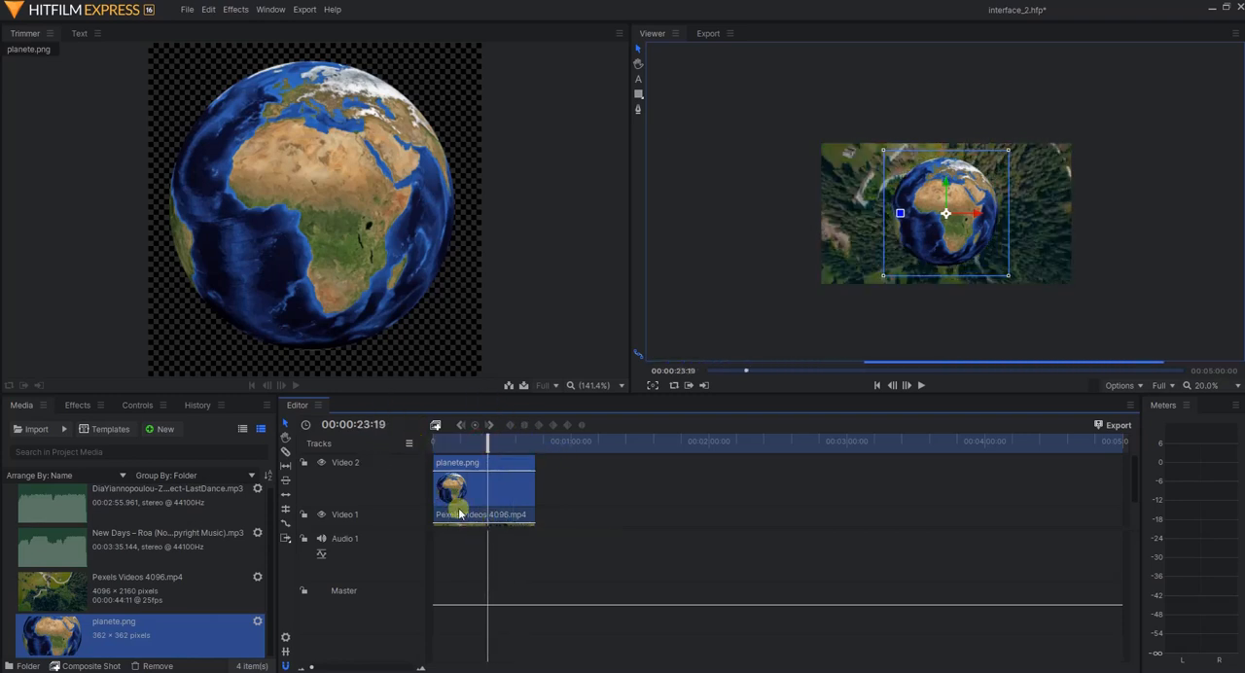
Move the Video 1 track above Video 2, and restore the original order with Video 2 on top
{"action": "left_click_drag", "start_coordinate": [354, 521], "coordinate": [353, 472]}
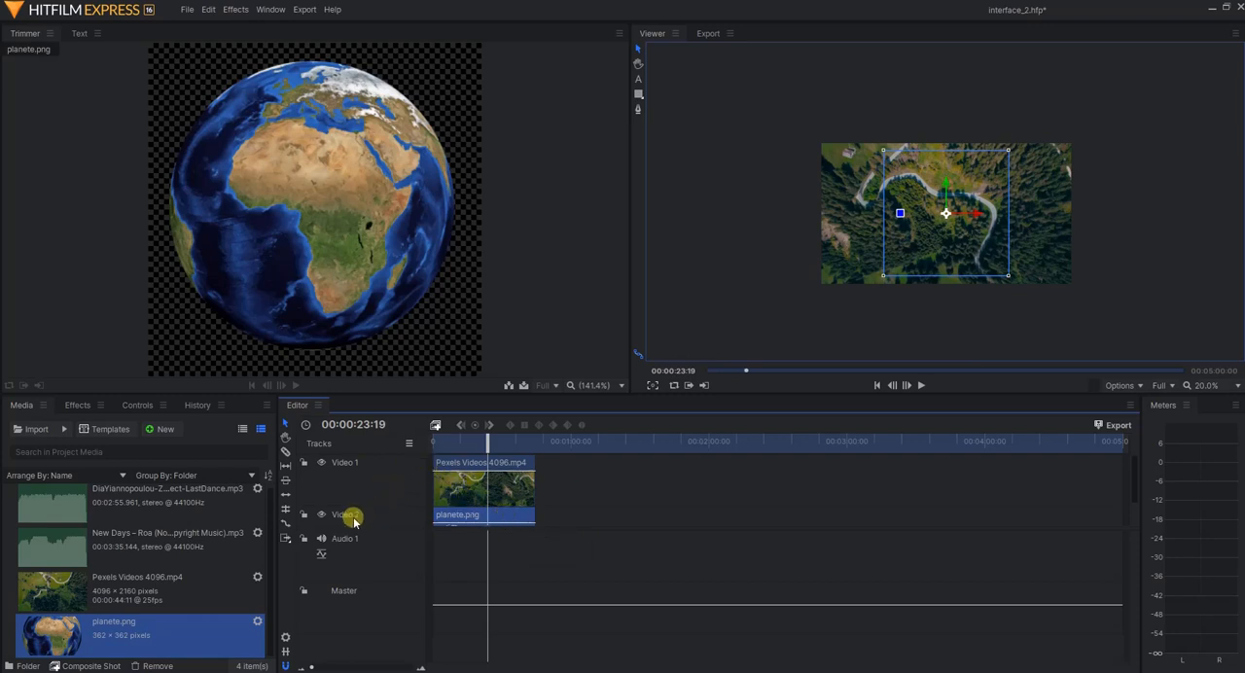
{"action": "left_click_drag", "start_coordinate": [353, 515], "coordinate": [353, 472]}
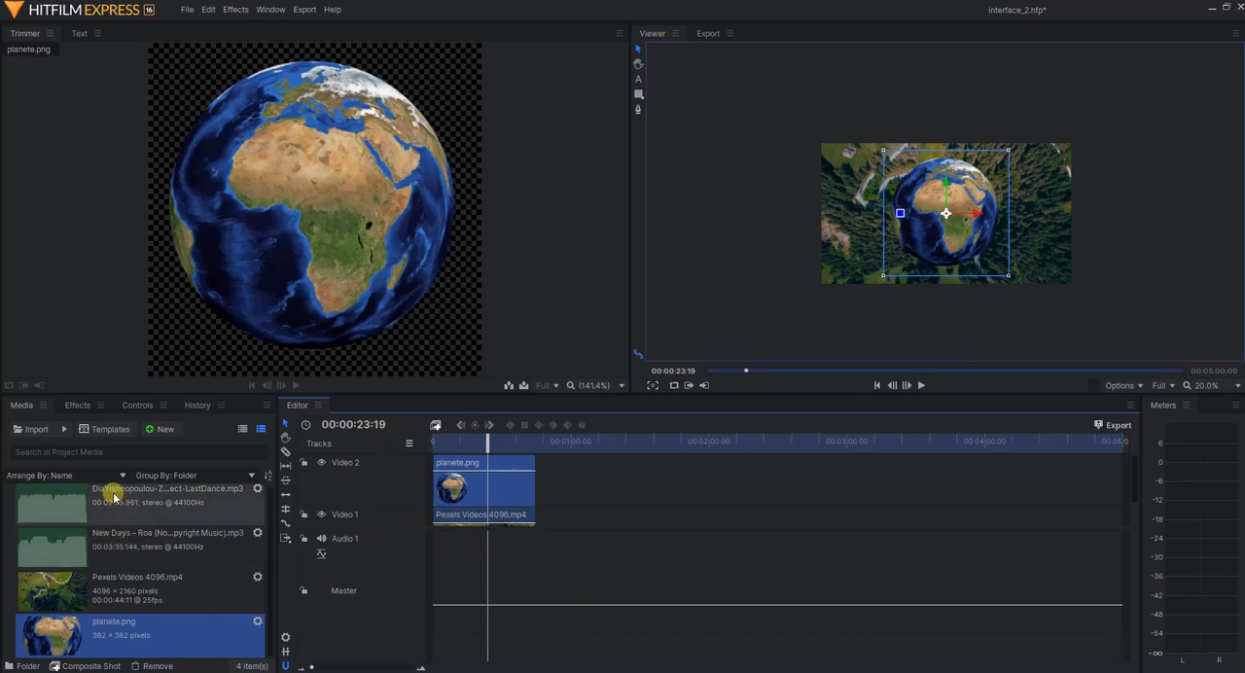
Place the ZeroProject-LastDance.mp3 music at the start of Audio 1 and enlarge the video tracks area to reveal the full Video 1 track
{"action": "left_click_drag", "start_coordinate": [113, 497], "coordinate": [376, 551]}
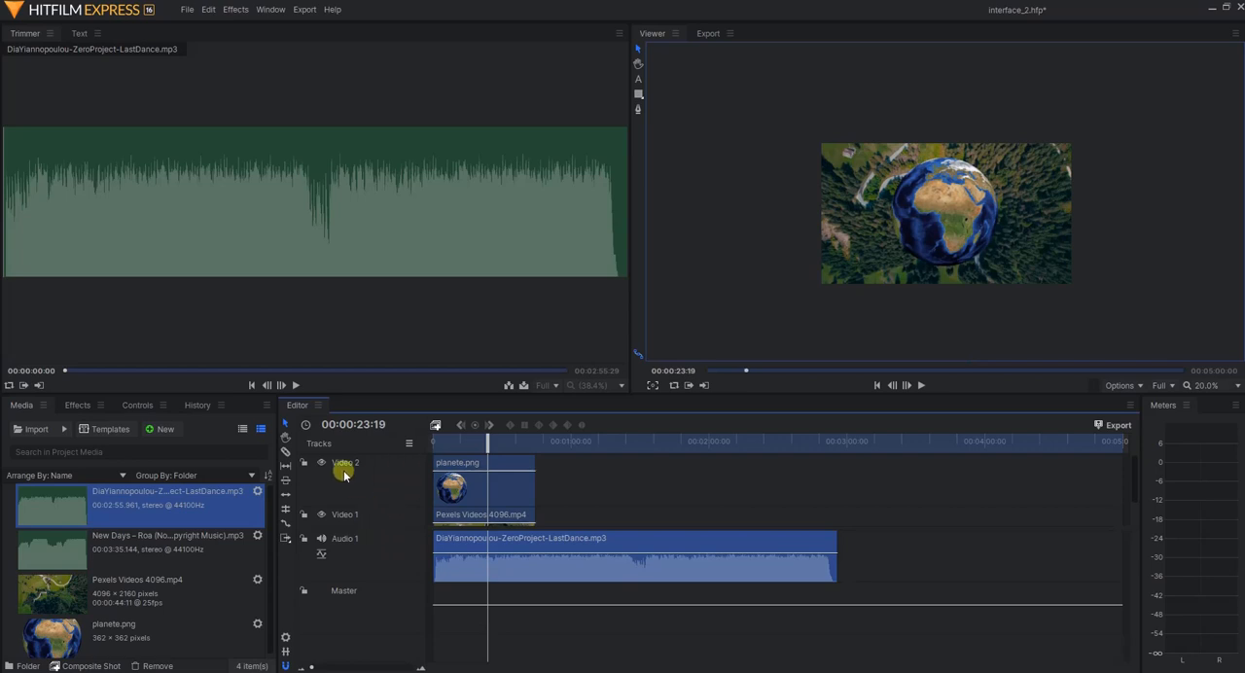
{"action": "left_click_drag", "start_coordinate": [384, 528], "coordinate": [395, 559]}
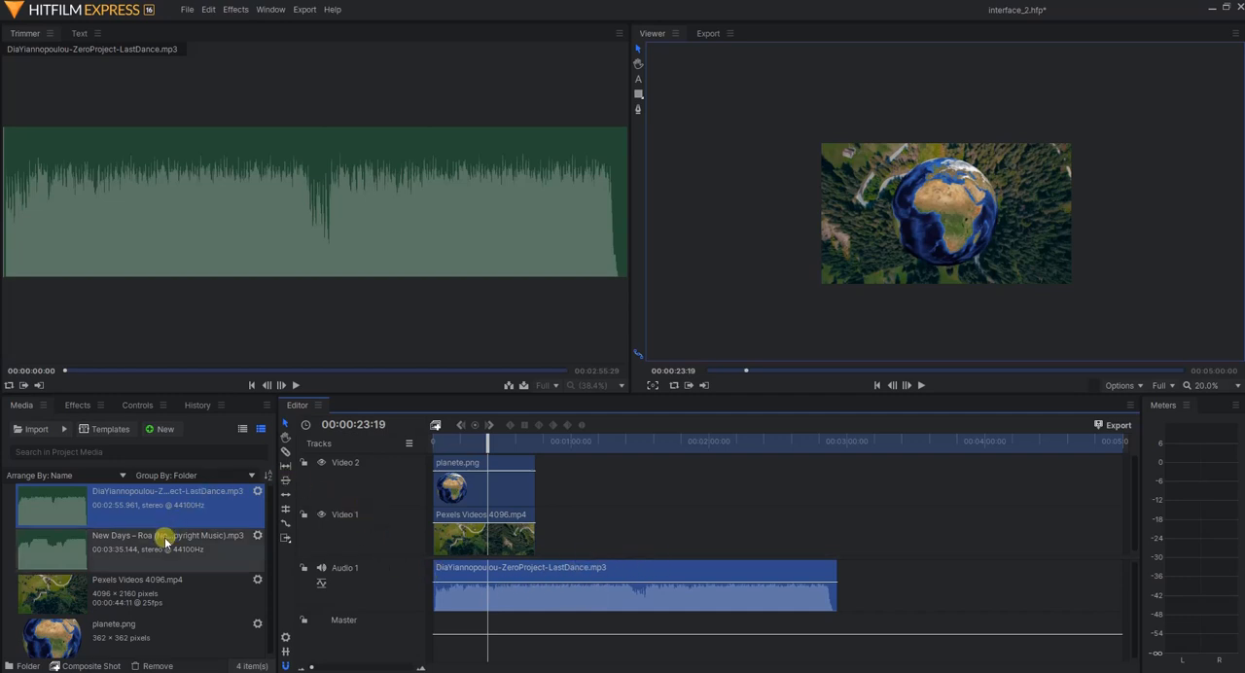
Place New Days – Roa (No Copyright Music).mp3 on Audio 1 after the video clip's end, move it further right, and undo both edits
{"action": "left_click_drag", "start_coordinate": [166, 541], "coordinate": [539, 578]}
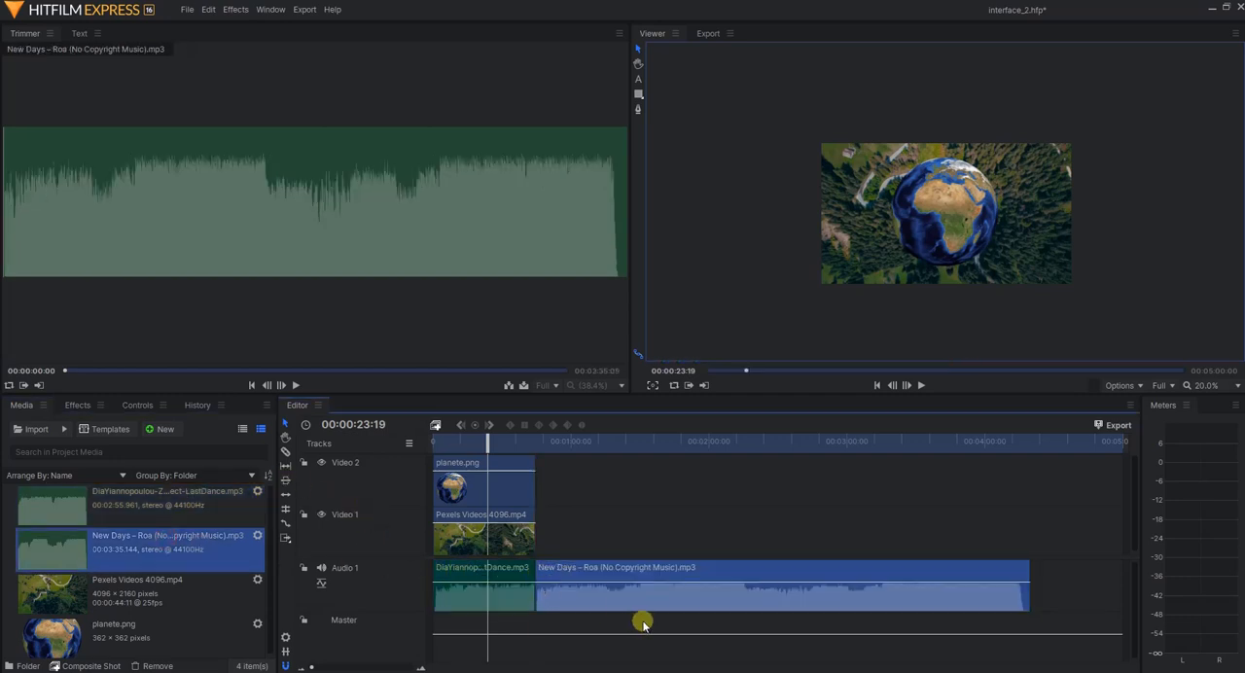
{"action": "left_click_drag", "start_coordinate": [615, 578], "coordinate": [720, 561]}
{"action": "key", "text": "ctrl+z"}
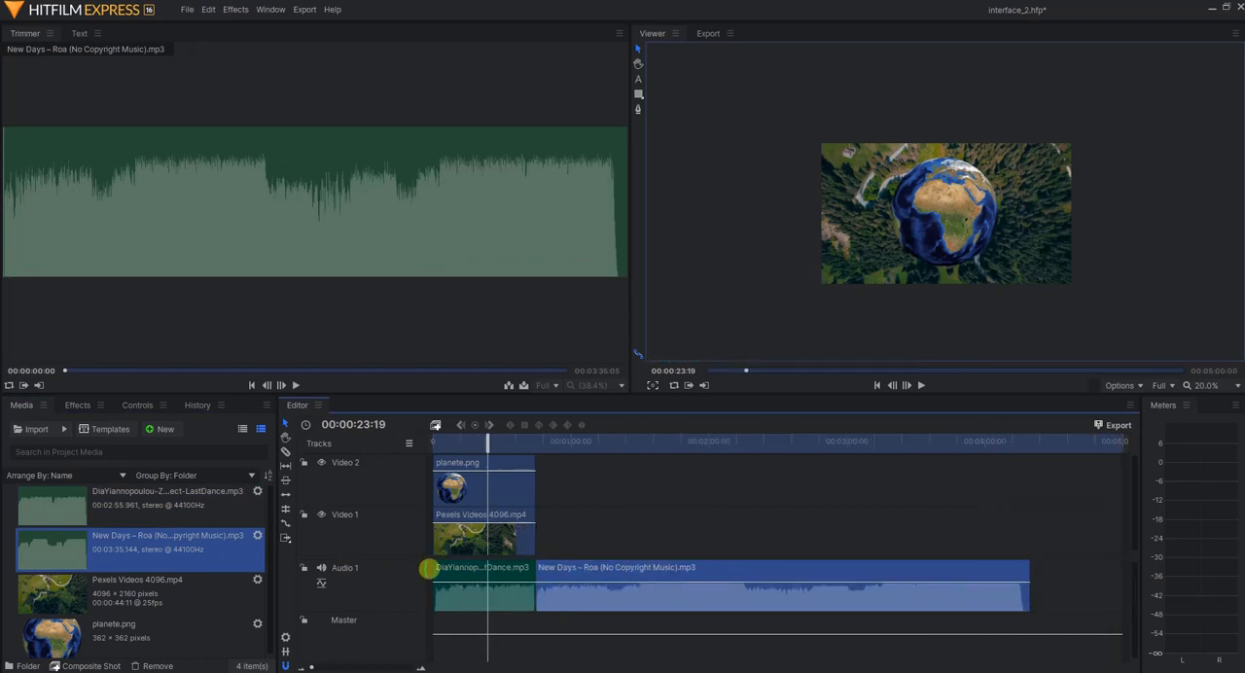
{"action": "key", "text": "ctrl+z"}
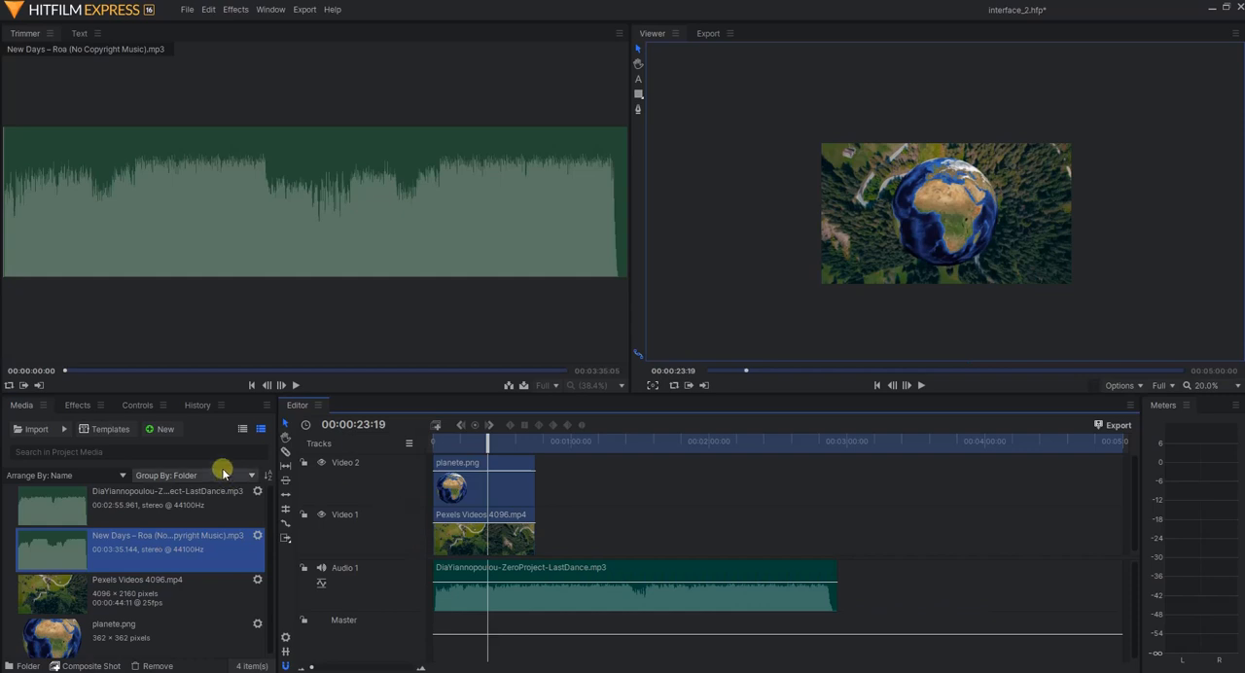
Try to place the ZeroProject-LastDance.mp3 music below Audio 1, onto the Master track
{"action": "left_click", "coordinate": [161, 516]}
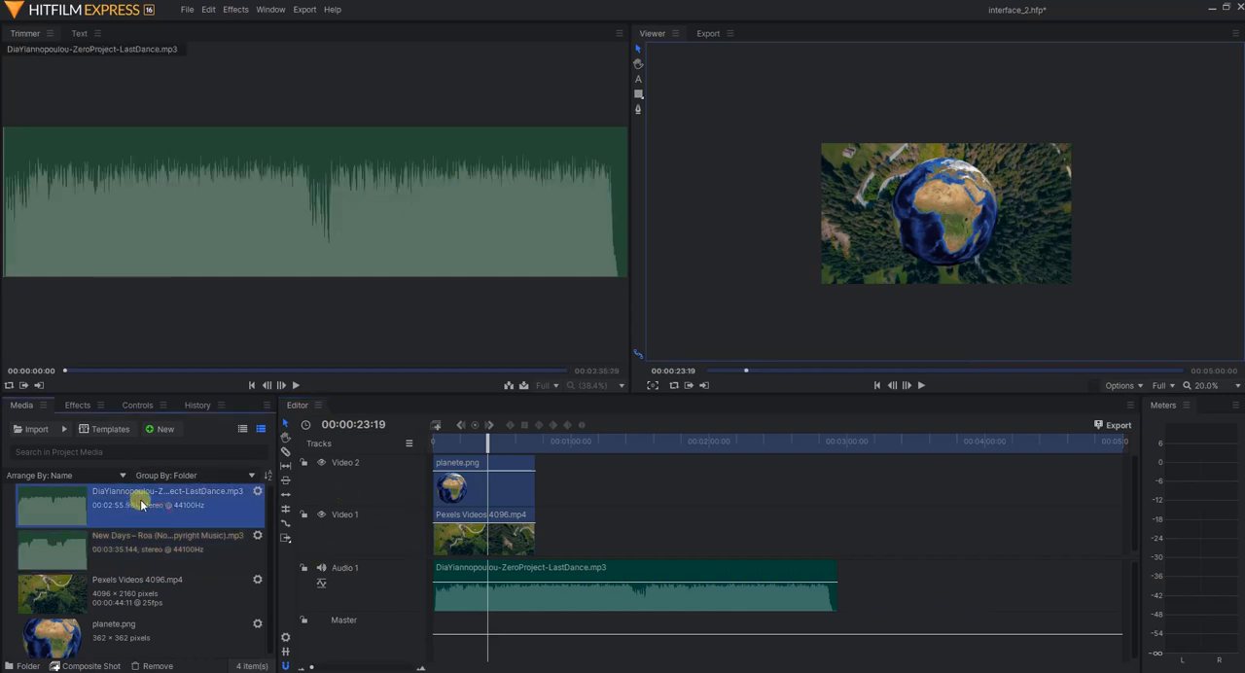
{"action": "left_click_drag", "start_coordinate": [137, 500], "coordinate": [492, 645]}
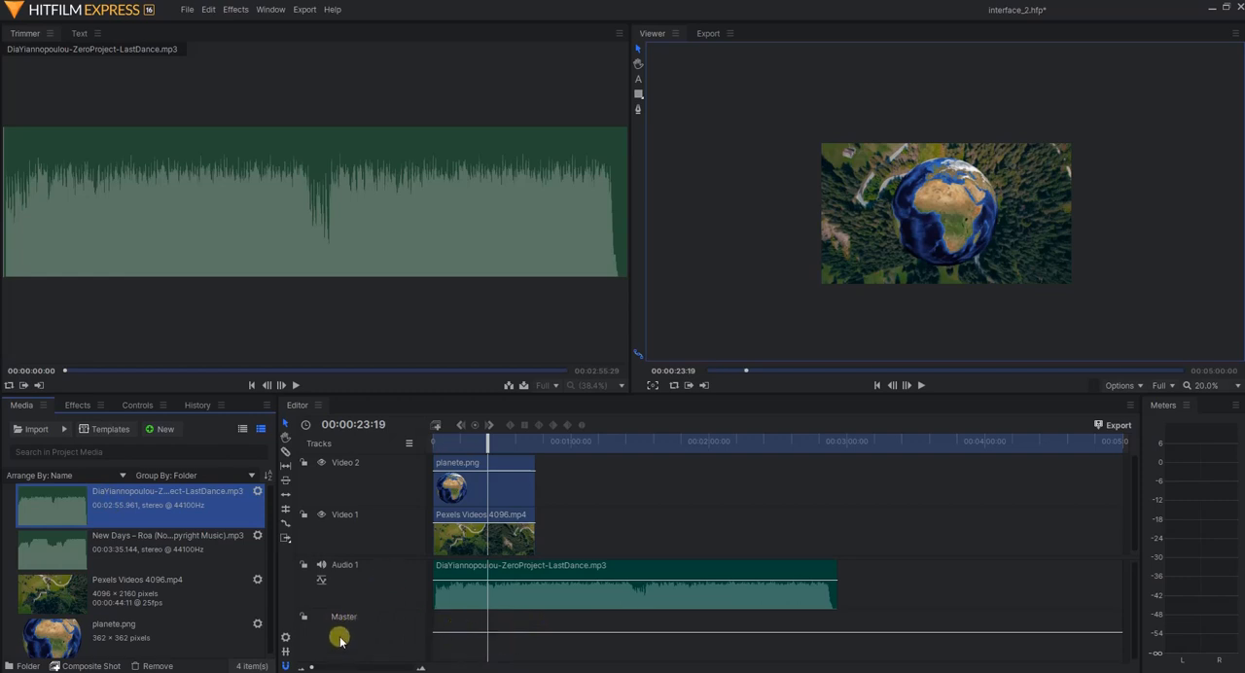
{"action": "mouse_move", "coordinate": [132, 514]}
{"action": "left_mouse_down"}
{"action": "mouse_move", "coordinate": [431, 615]}
{"action": "mouse_move", "coordinate": [496, 654]}
{"action": "mouse_move", "coordinate": [562, 593]}
{"action": "mouse_move", "coordinate": [567, 625]}
{"action": "mouse_move", "coordinate": [890, 600]}
{"action": "mouse_move", "coordinate": [567, 585]}
{"action": "mouse_move", "coordinate": [145, 500]}
{"action": "left_mouse_up"}
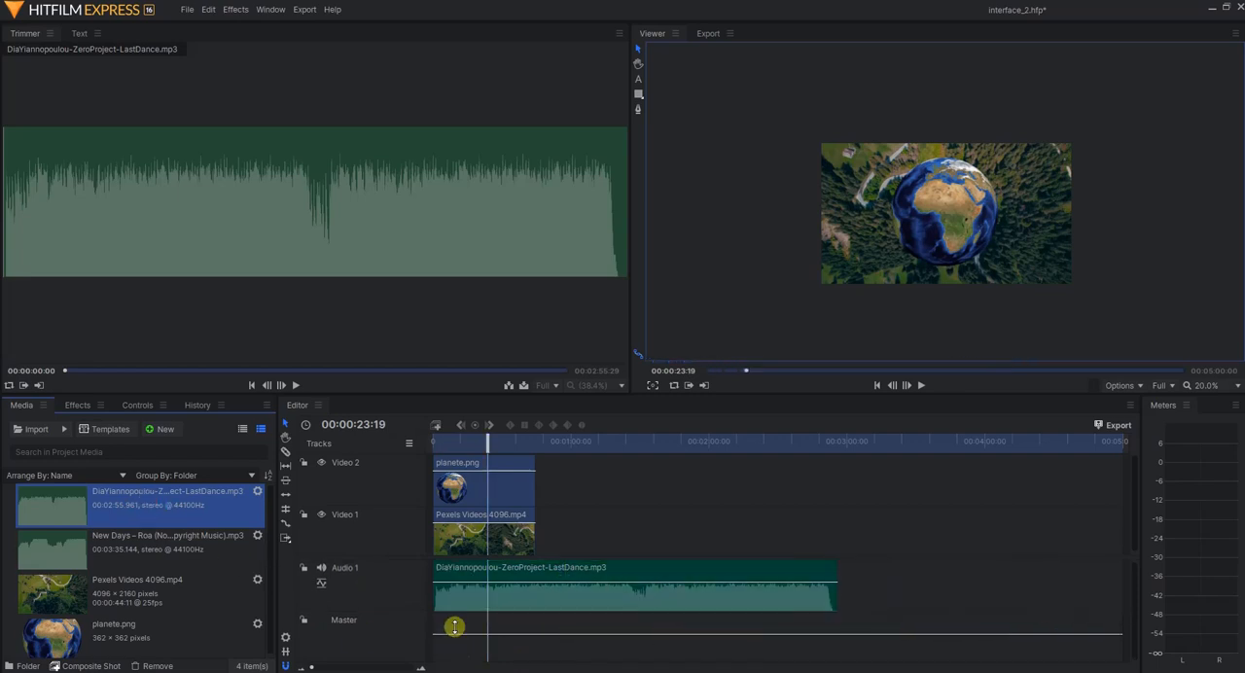
{"action": "left_click", "coordinate": [358, 621]}
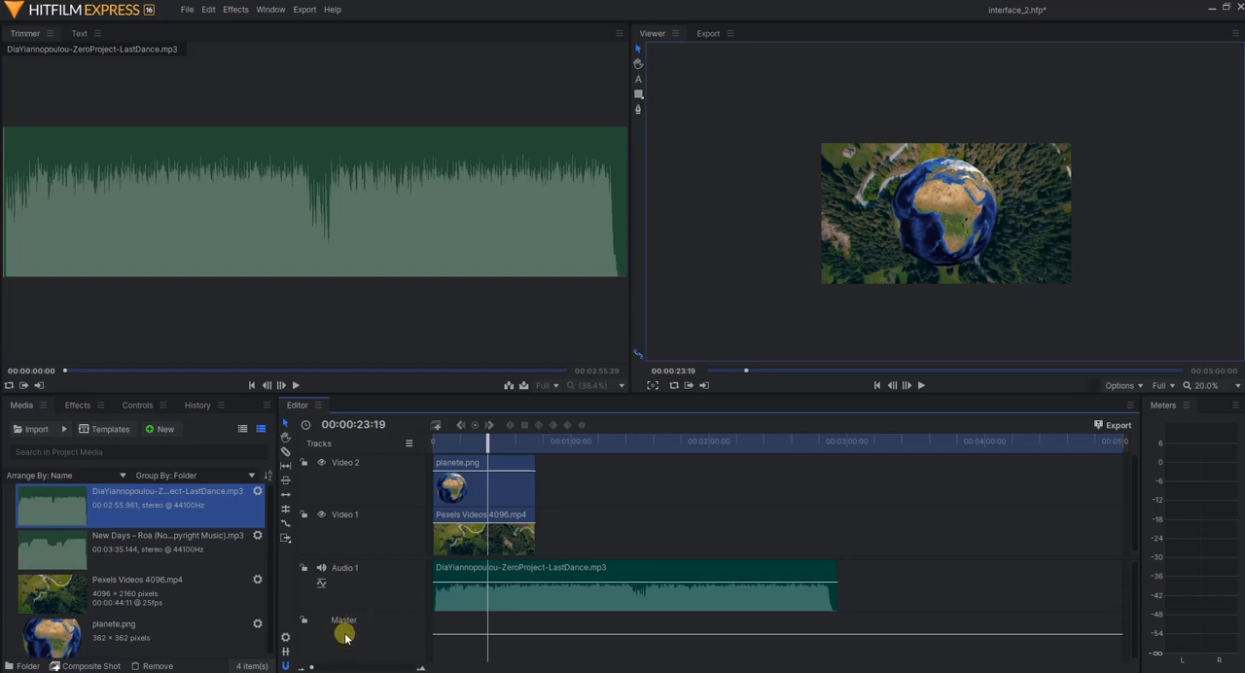
Insert a second audio track below Audio 1 and place the ZeroProject-LastDance.mp3 music at its start
{"action": "right_click", "coordinate": [355, 644]}
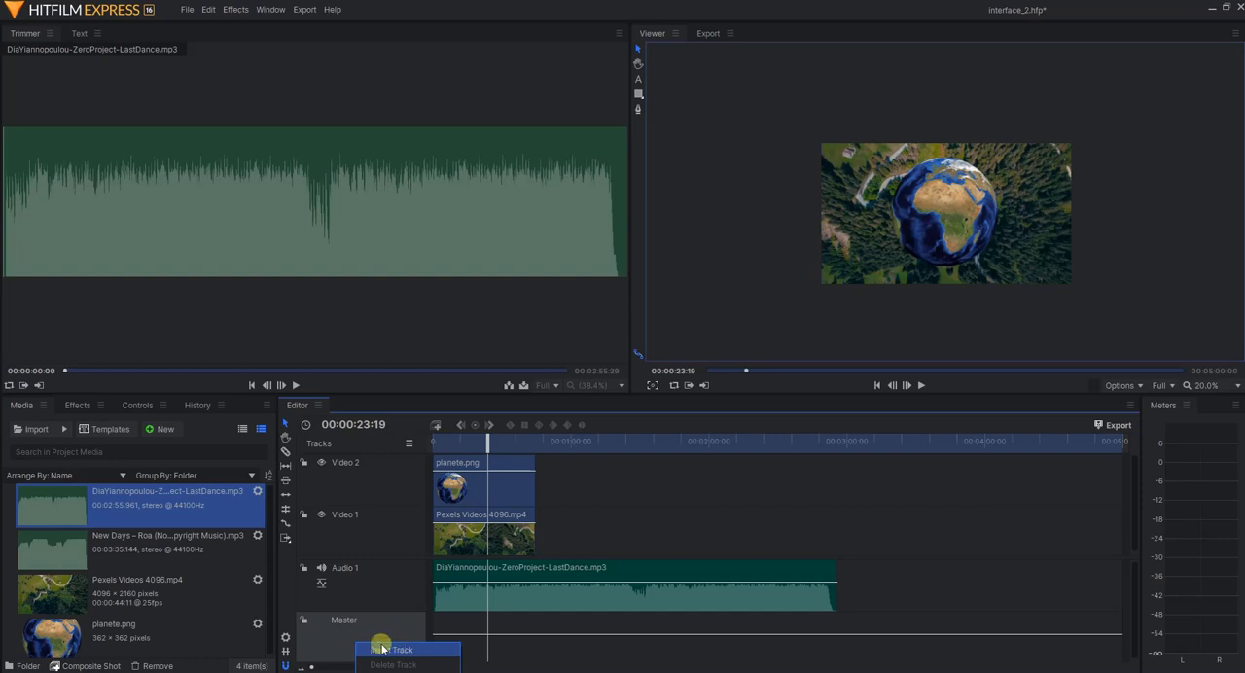
{"action": "left_click", "coordinate": [394, 658]}
{"action": "scroll", "coordinate": [380, 603], "scroll_direction": "down", "scroll_amount": 2}
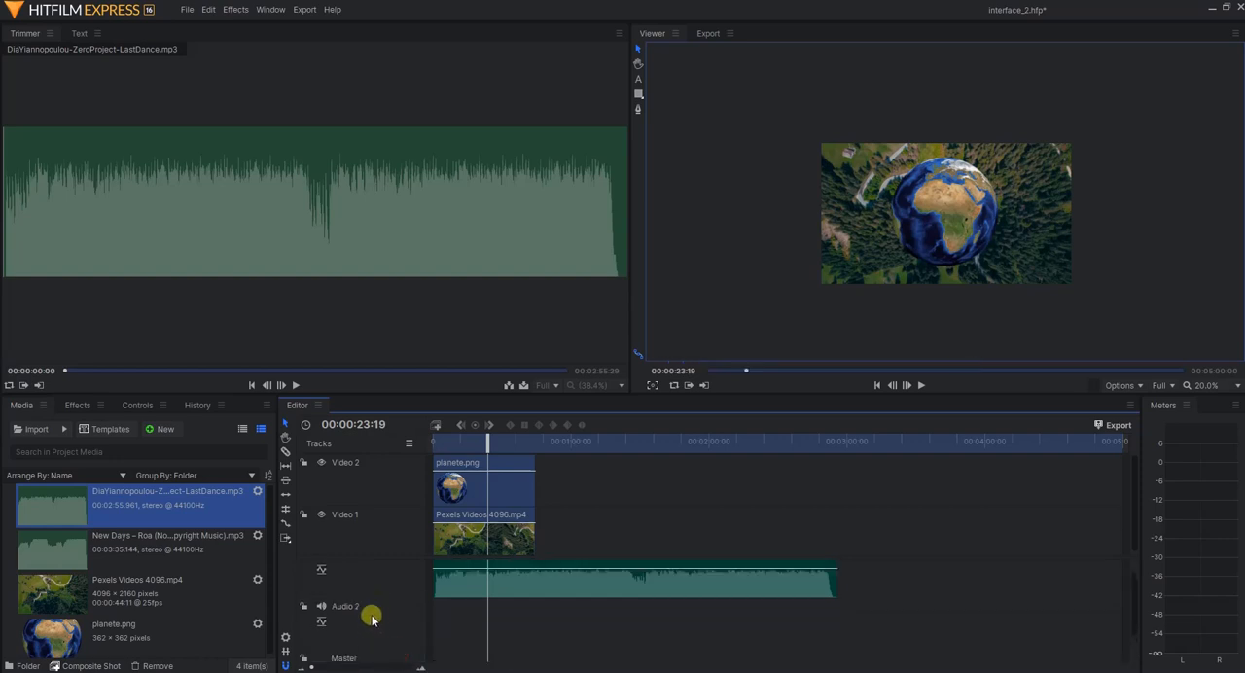
{"action": "left_click_drag", "start_coordinate": [122, 501], "coordinate": [433, 623]}
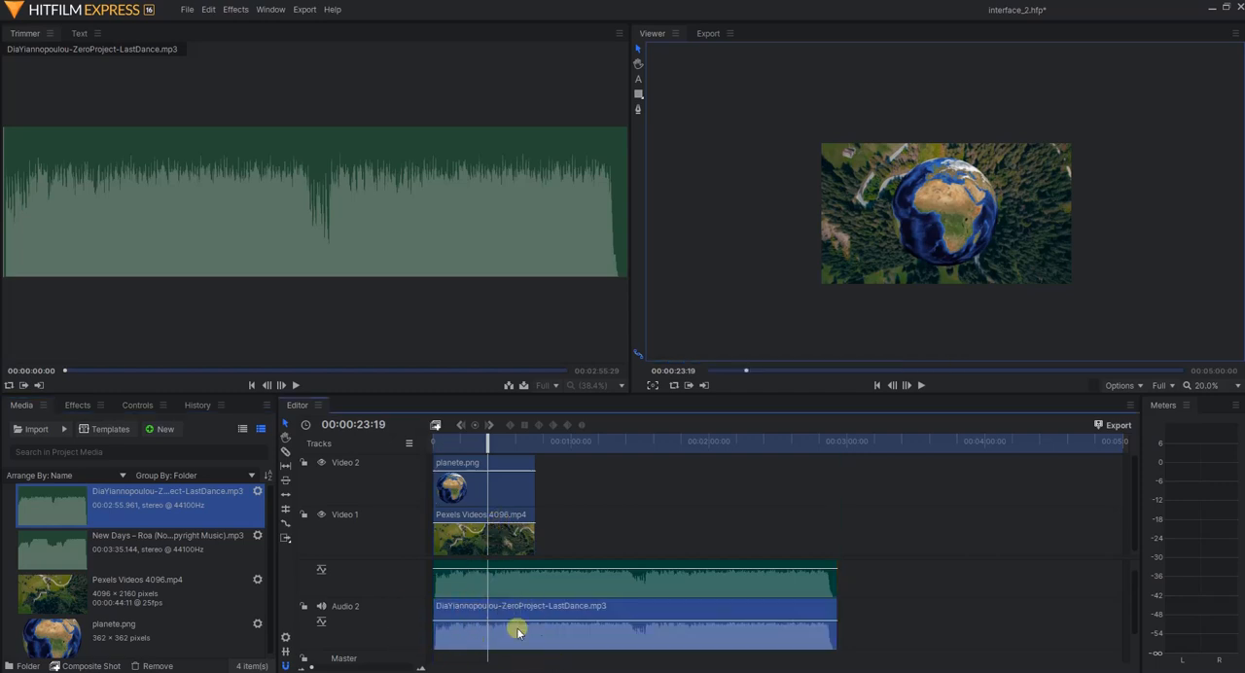
{"action": "left_click_drag", "start_coordinate": [362, 575], "coordinate": [376, 587]}
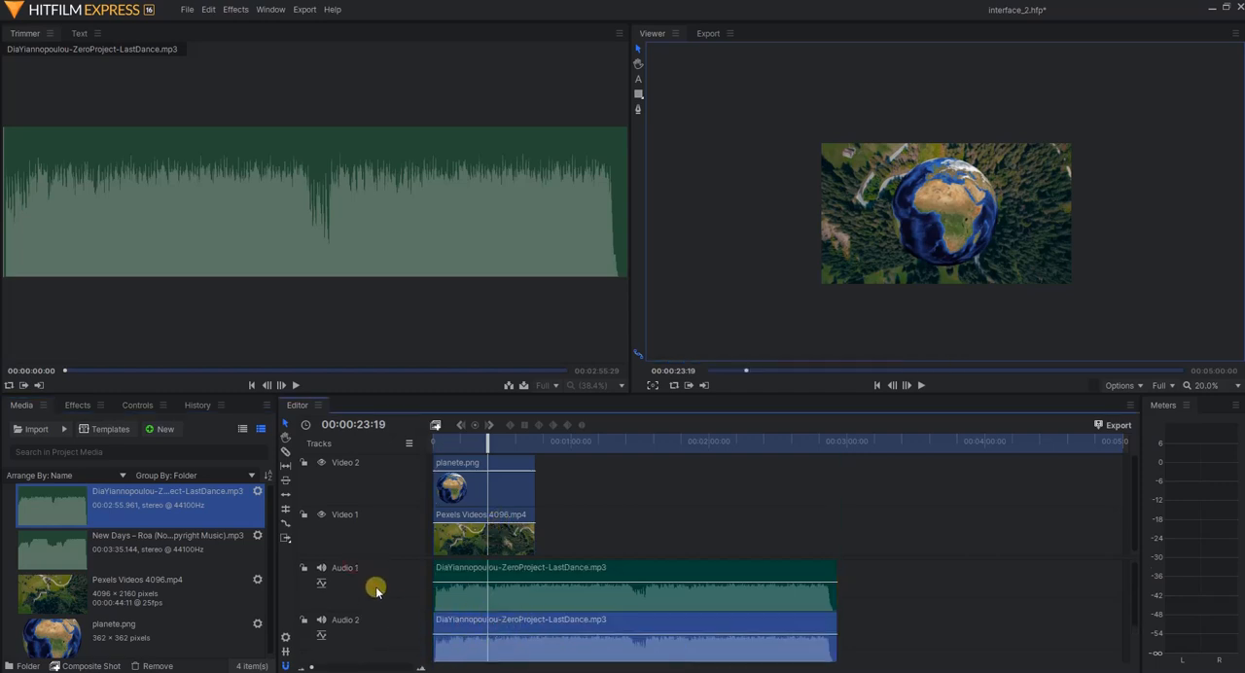
{"action": "scroll", "coordinate": [376, 613], "scroll_direction": "down", "scroll_amount": 1}
{"action": "scroll", "coordinate": [376, 612], "scroll_direction": "up", "scroll_amount": 1}
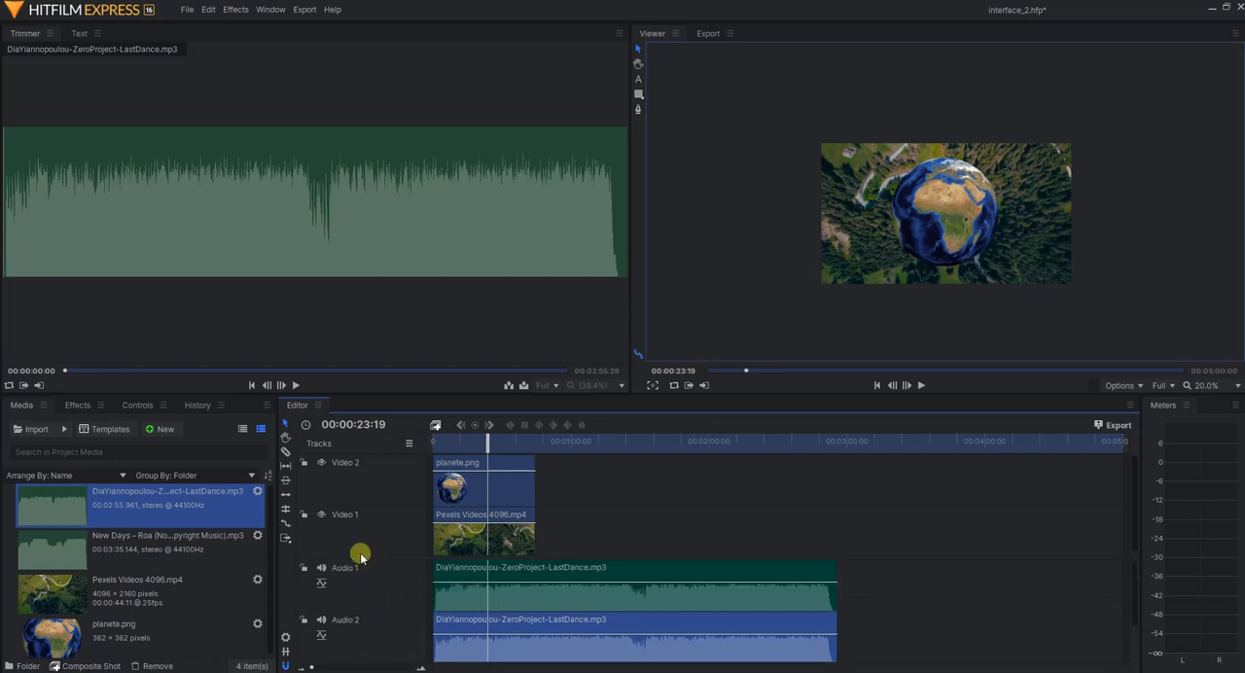
Insert an empty video track above Video 2 and enlarge the Editor panel upward to show all tracks
{"action": "right_click", "coordinate": [345, 487]}
{"action": "left_click", "coordinate": [384, 497]}
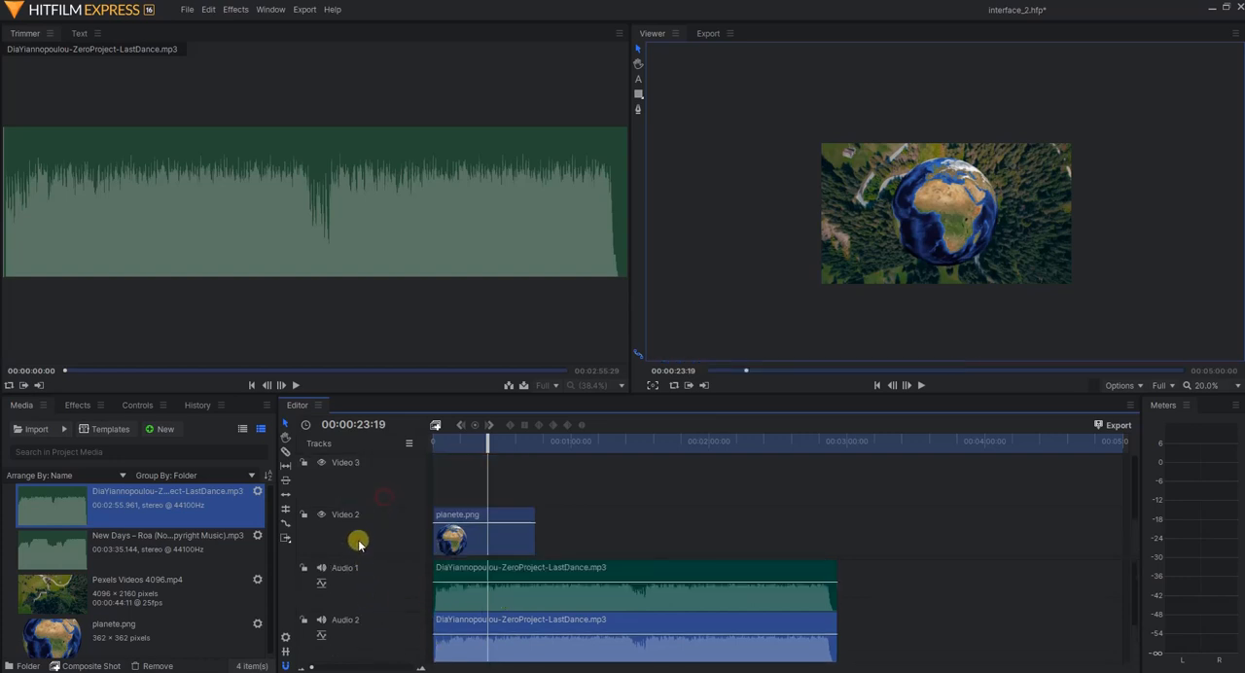
{"action": "right_click", "coordinate": [350, 481]}
{"action": "left_click", "coordinate": [327, 483]}
{"action": "scroll", "coordinate": [460, 586], "scroll_direction": "down", "scroll_amount": 1}
{"action": "scroll", "coordinate": [402, 605], "scroll_direction": "up", "scroll_amount": 1}
{"action": "left_click_drag", "start_coordinate": [580, 397], "coordinate": [583, 220]}
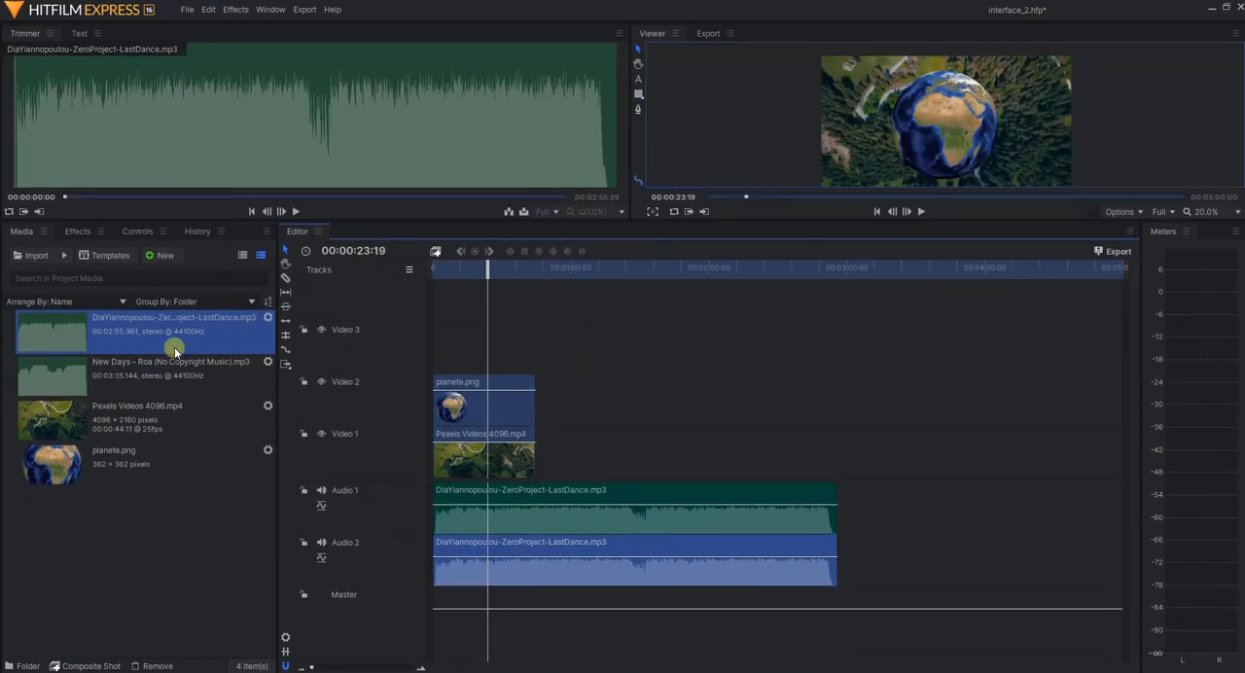
Place the ZeroProject-LastDance.mp3 music on a new audio track below Audio 2, and delete that clip
{"action": "left_click_drag", "start_coordinate": [139, 327], "coordinate": [439, 623]}
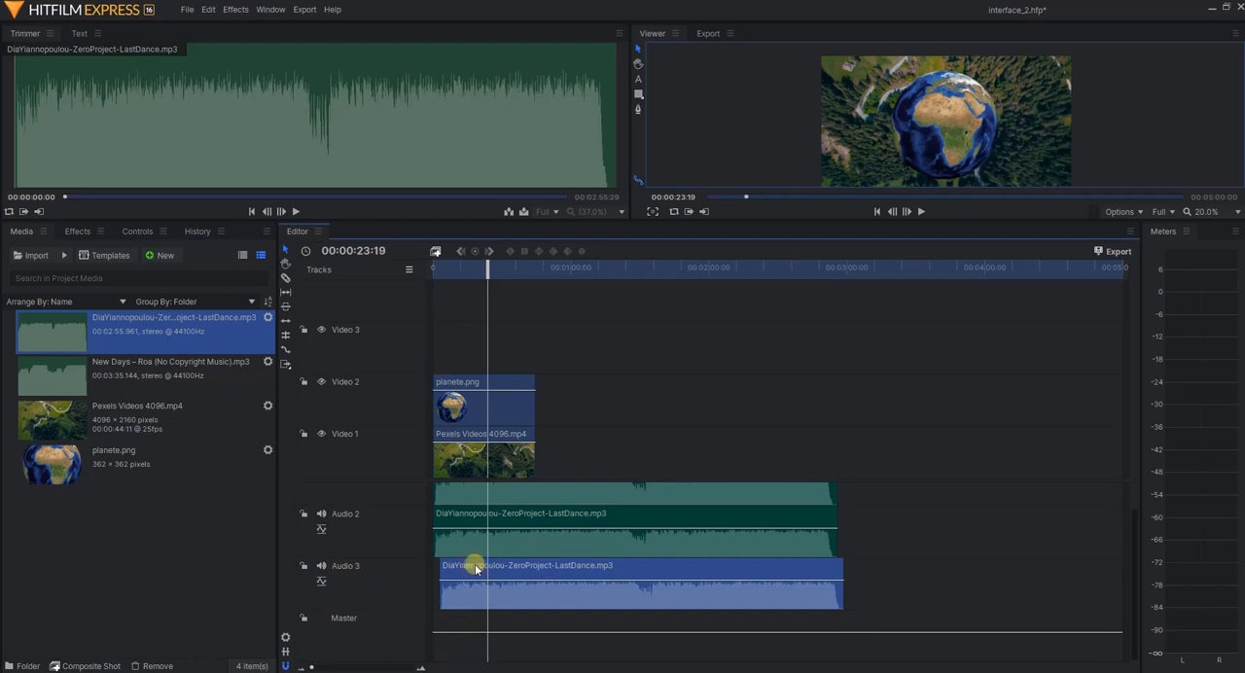
{"action": "key", "text": "Delete"}
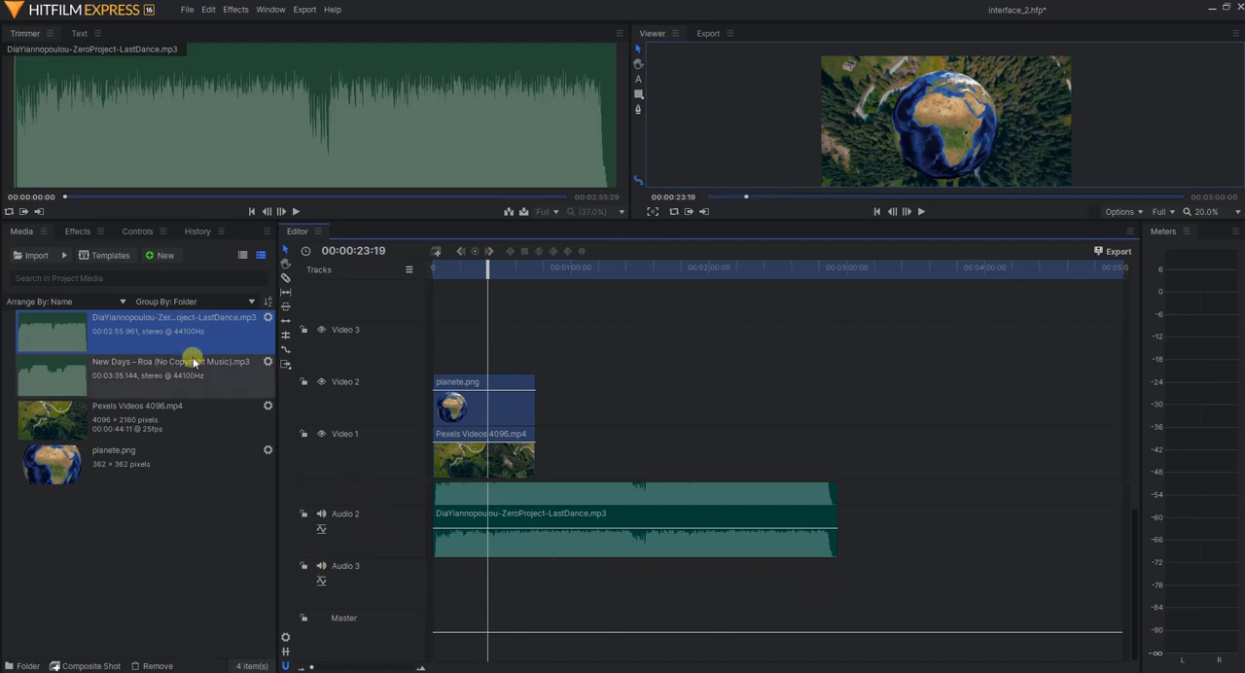
Insert another audio track below Audio 3 and place the ZeroProject-LastDance.mp3 music on it near the timeline start
{"action": "right_click", "coordinate": [379, 574]}
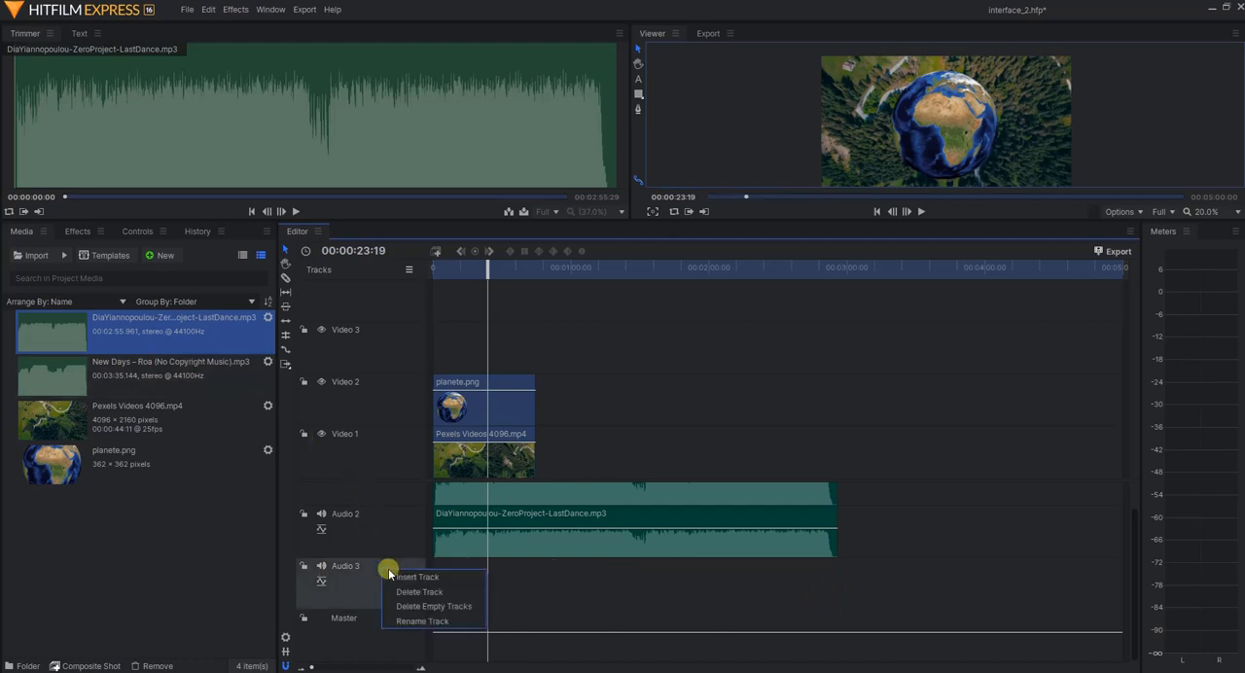
{"action": "left_click", "coordinate": [439, 581]}
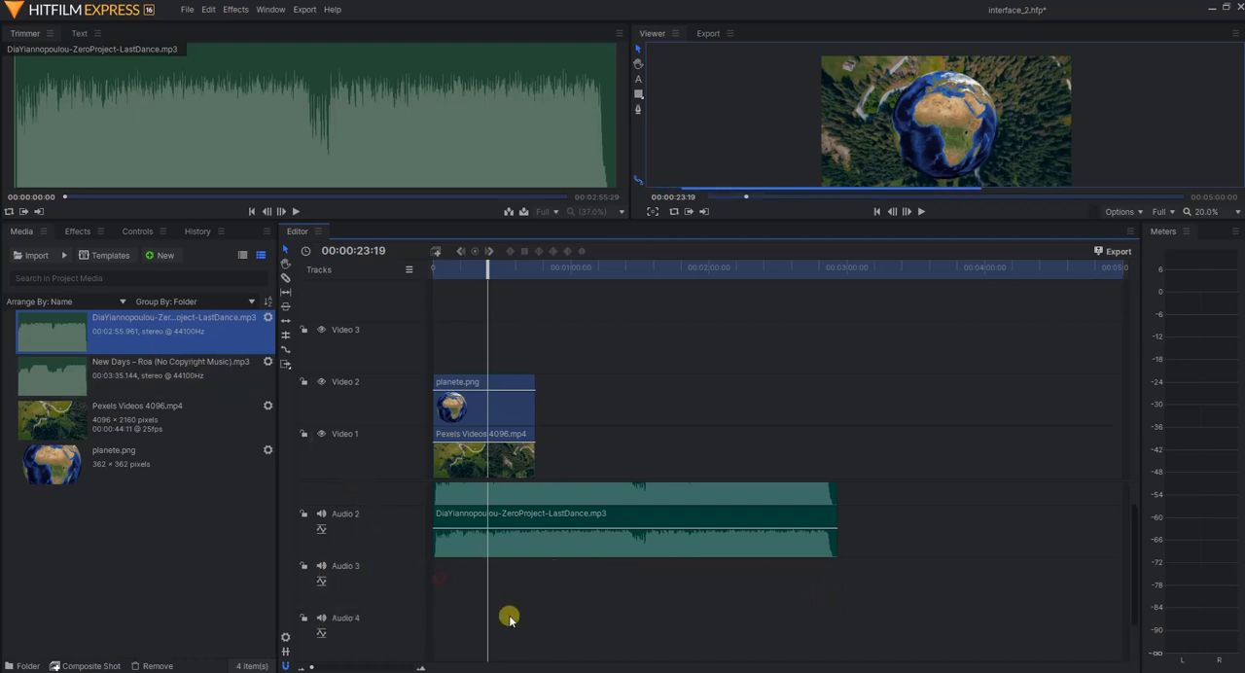
{"action": "right_click", "coordinate": [393, 638]}
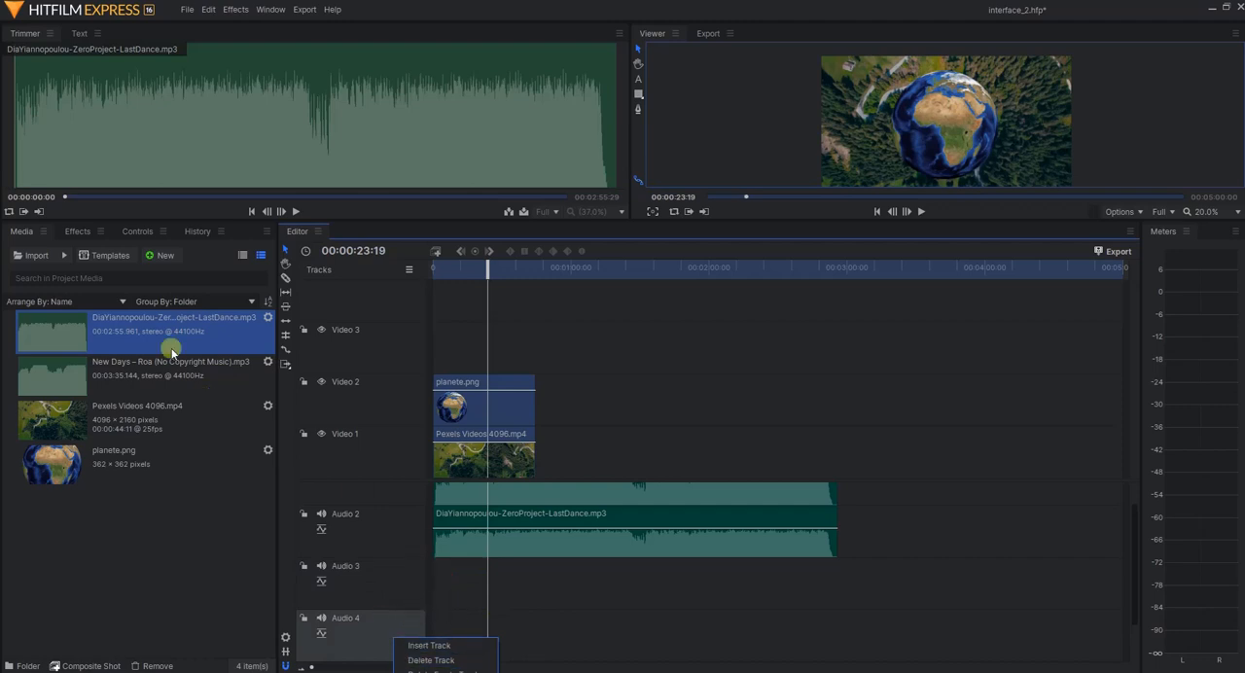
{"action": "left_click_drag", "start_coordinate": [162, 338], "coordinate": [439, 632]}
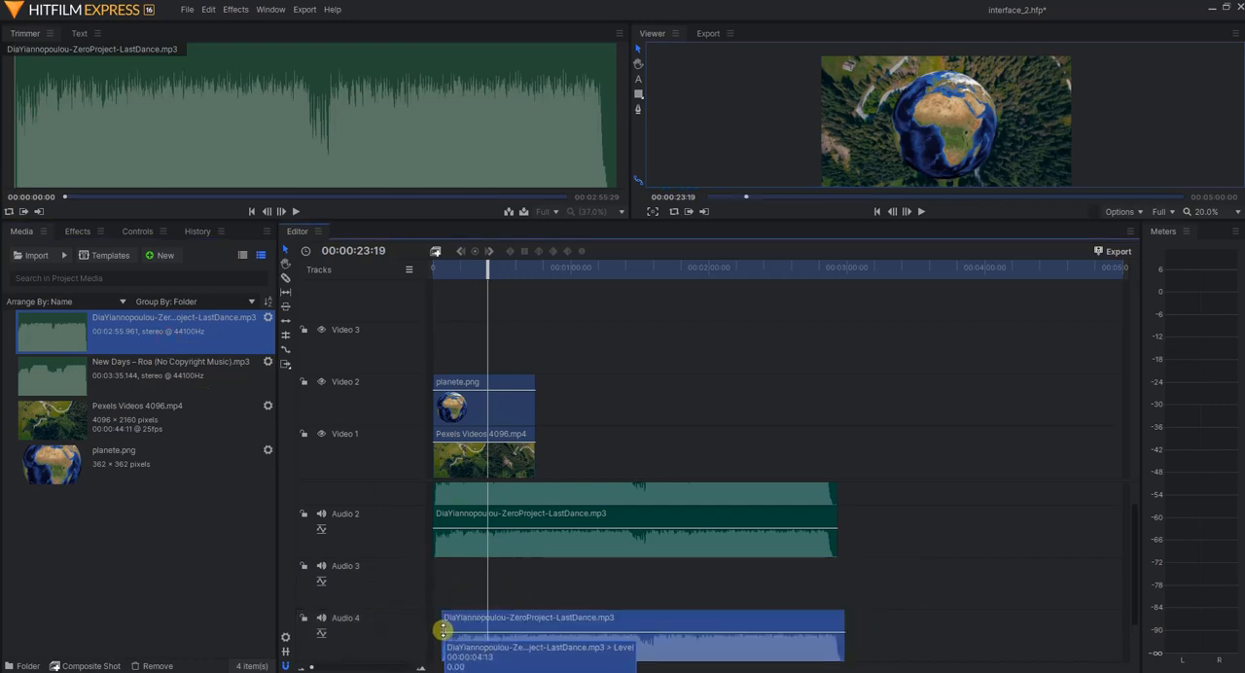
Delete the Audio 4 track together with its clip, and remove all empty tracks from the timeline
{"action": "right_click", "coordinate": [365, 620]}
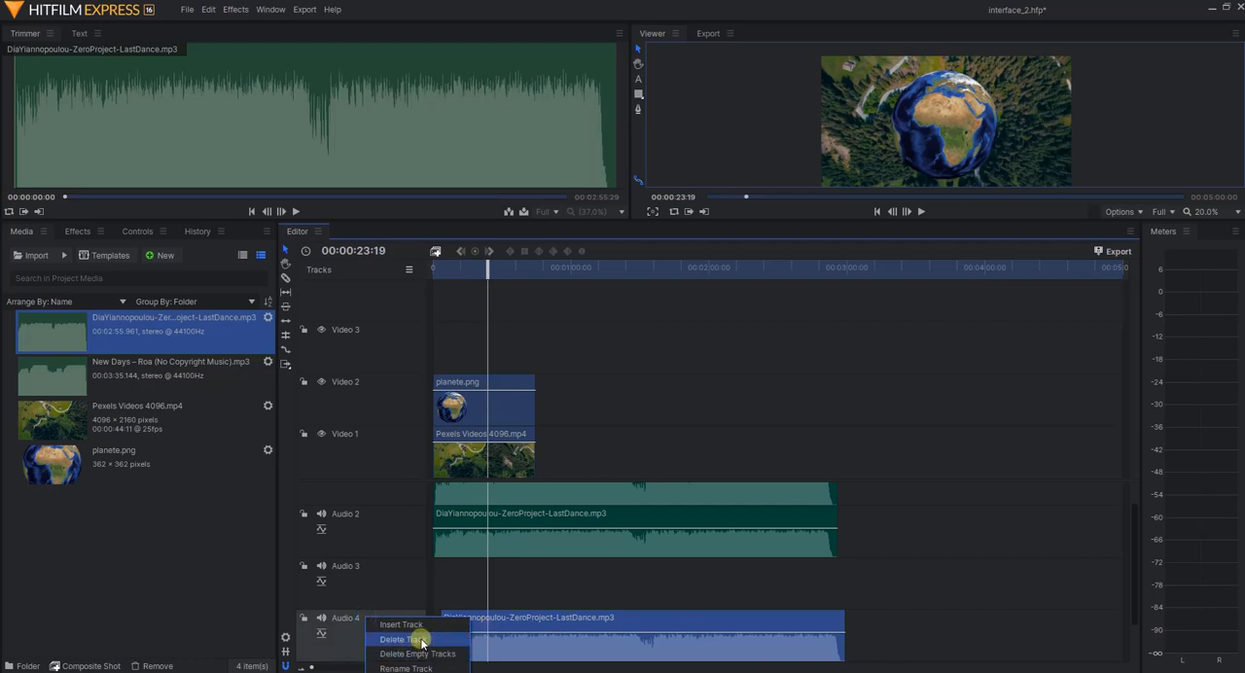
{"action": "left_click", "coordinate": [422, 642]}
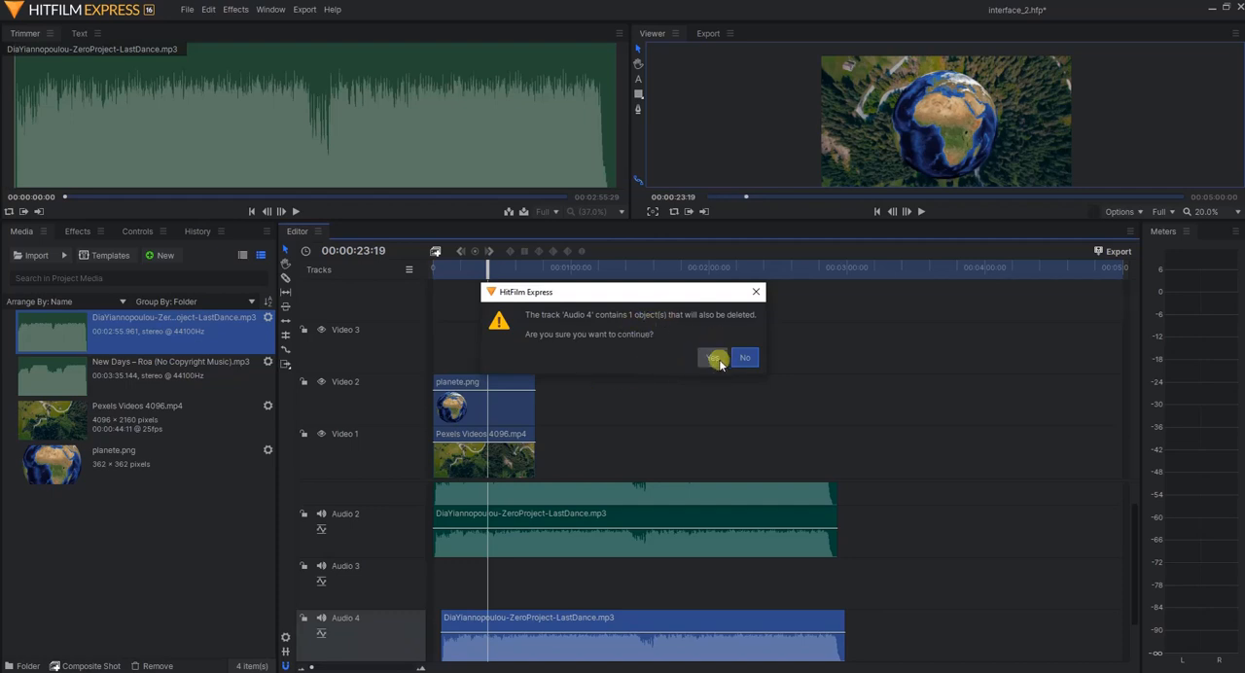
{"action": "left_click", "coordinate": [717, 359]}
{"action": "right_click", "coordinate": [402, 591]}
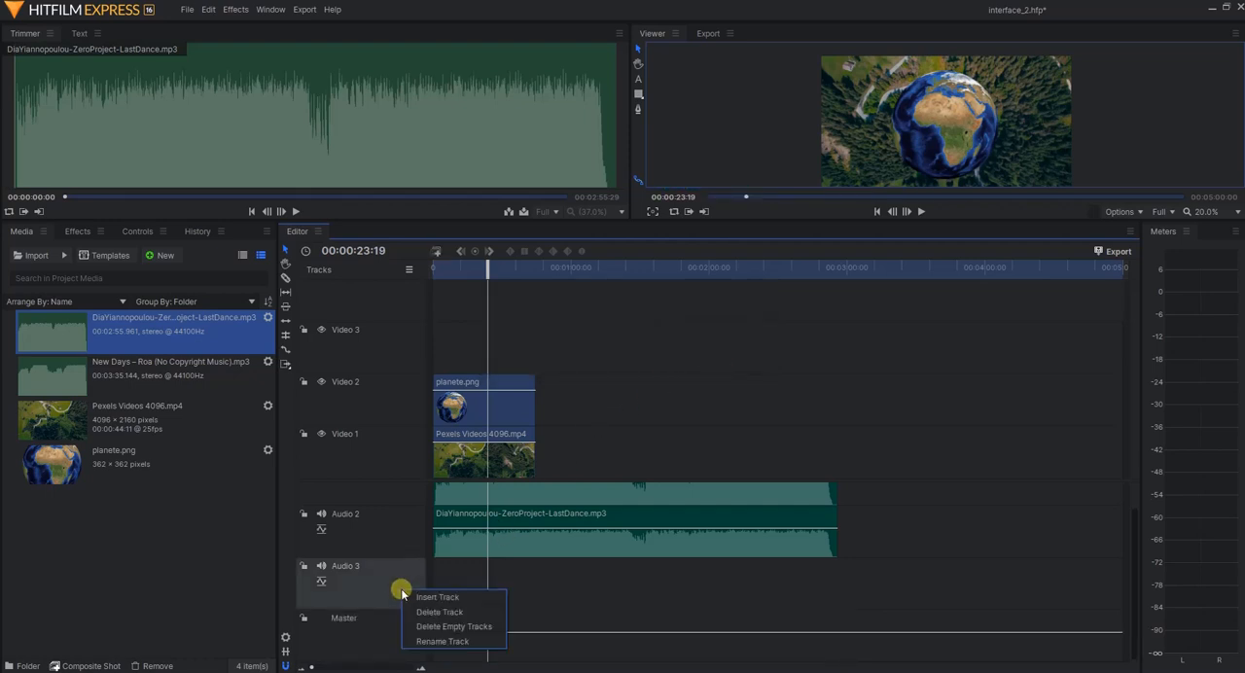
{"action": "left_click", "coordinate": [453, 628]}
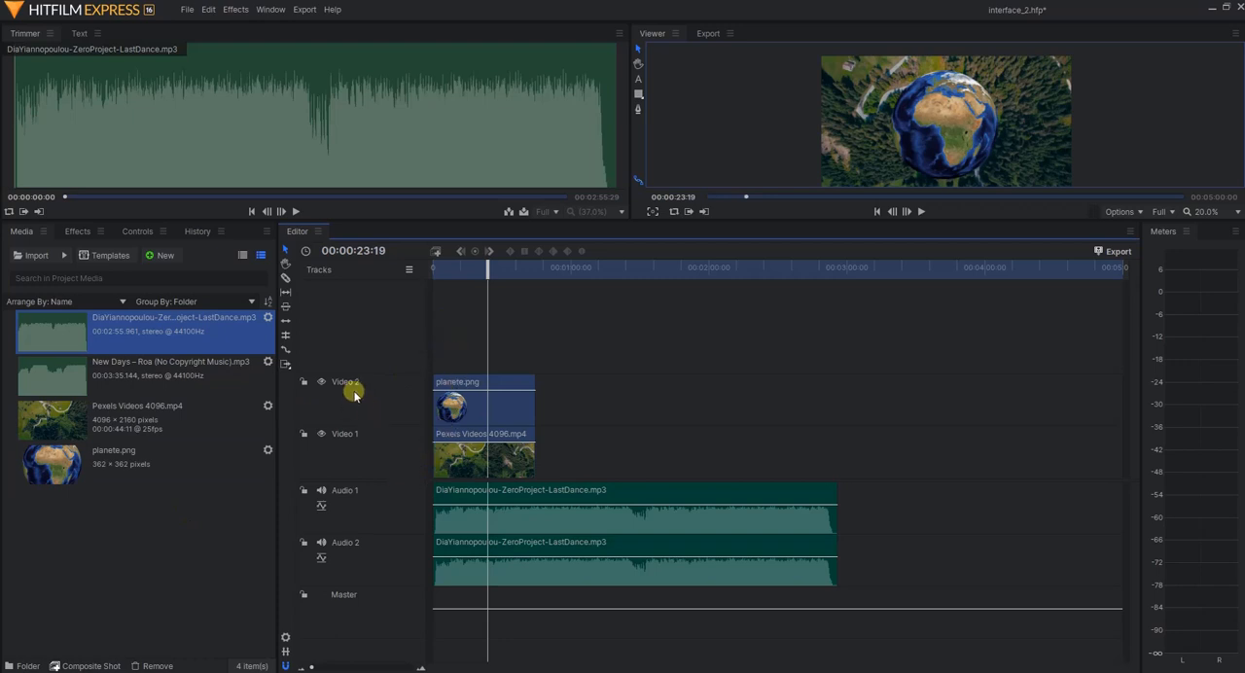
Insert a new empty video track again above the planete.png track
{"action": "right_click", "coordinate": [378, 342]}
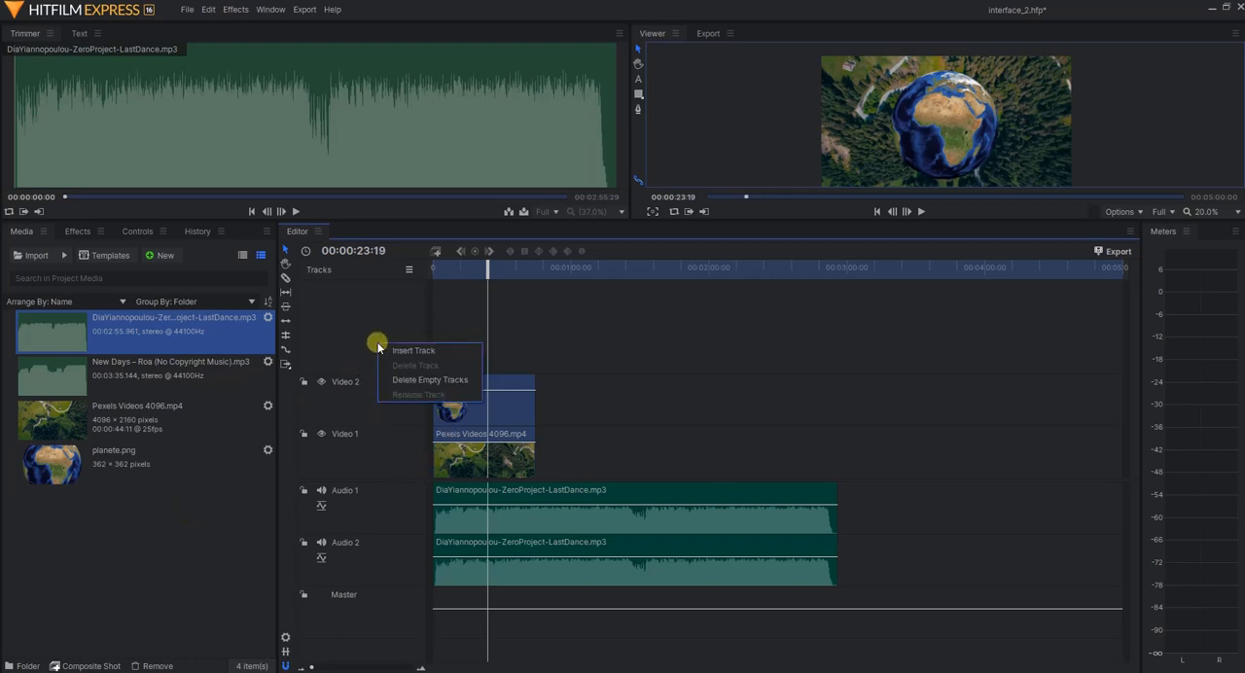
{"action": "left_click", "coordinate": [427, 352]}
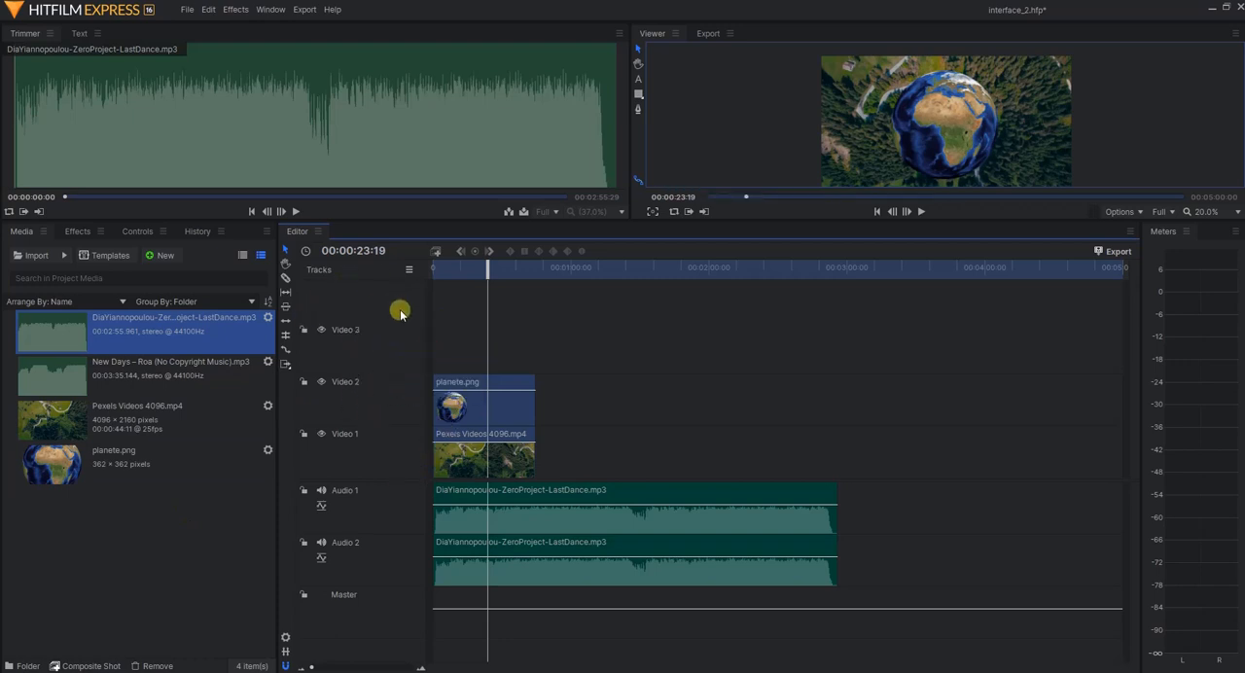
Rename the Video 1 track as paysage and the Video 2 track as image
{"action": "right_click", "coordinate": [364, 448]}
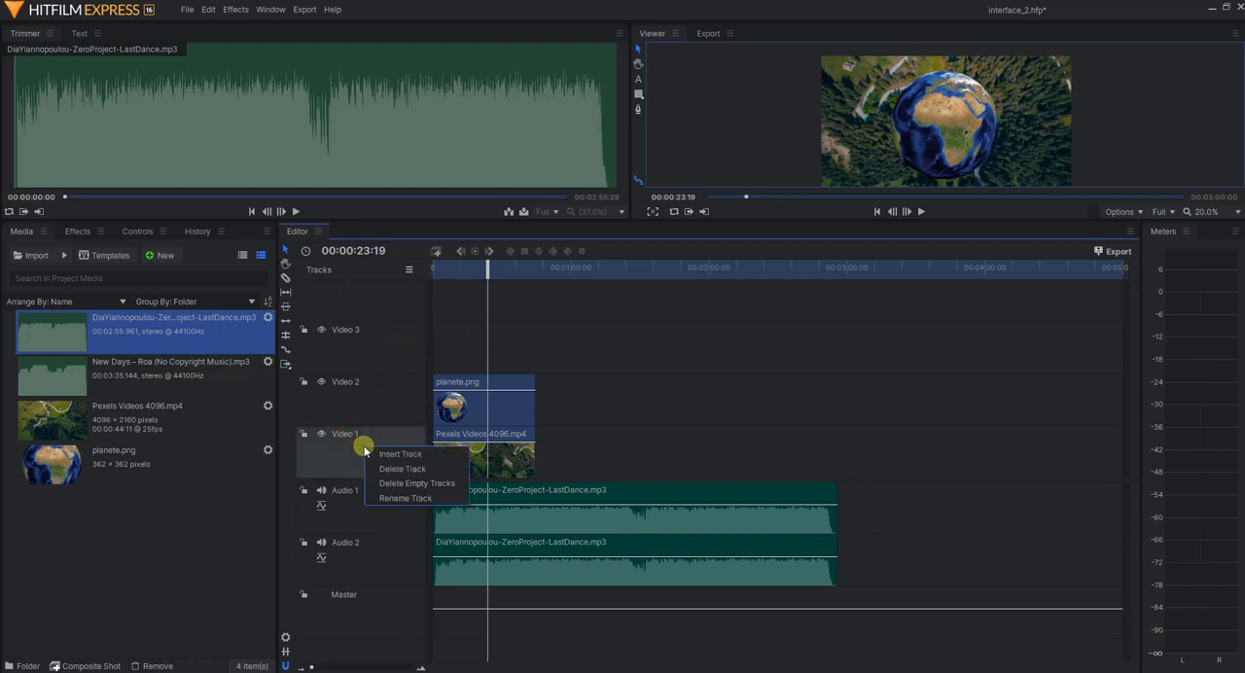
{"action": "right_click", "coordinate": [352, 448]}
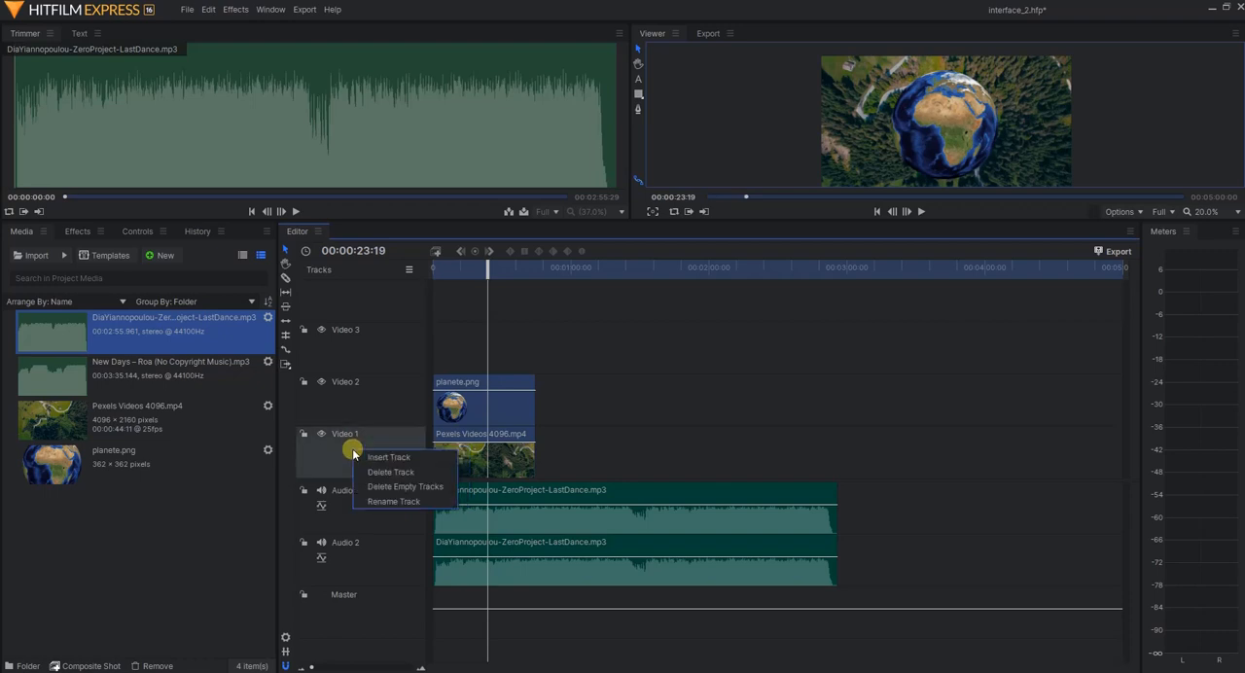
{"action": "left_click", "coordinate": [394, 500]}
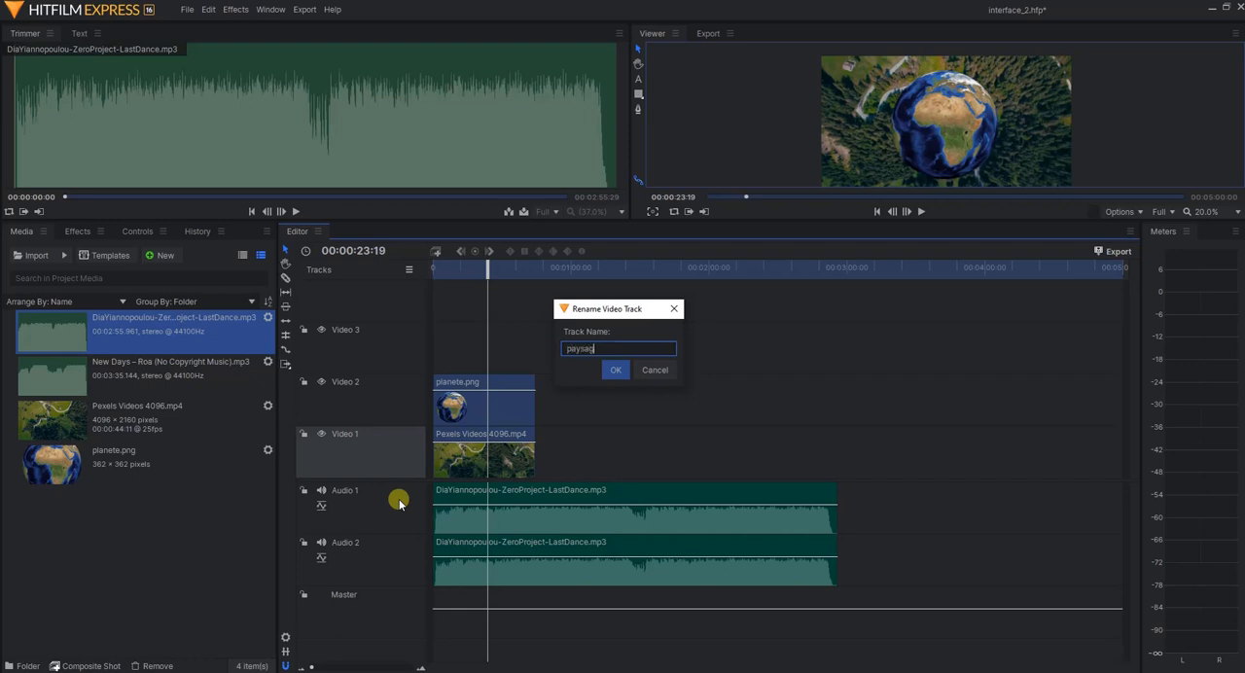
{"action": "key", "text": "Return"}
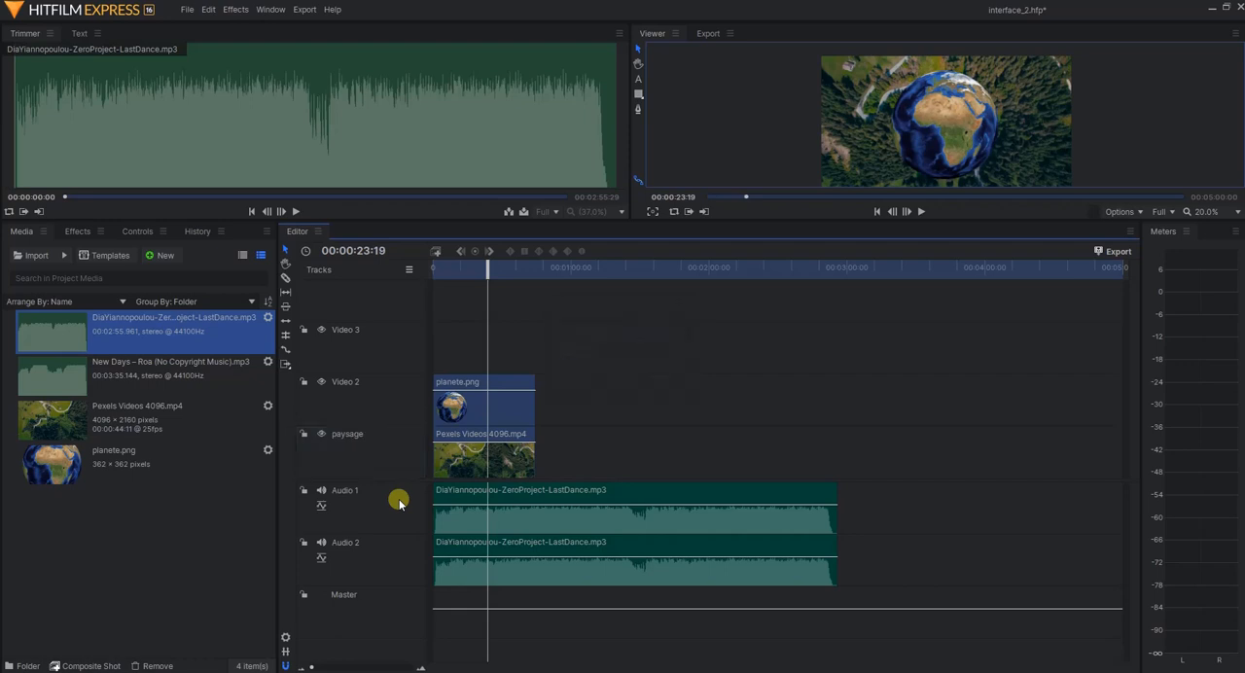
{"action": "right_click", "coordinate": [351, 386]}
{"action": "left_click", "coordinate": [393, 430]}
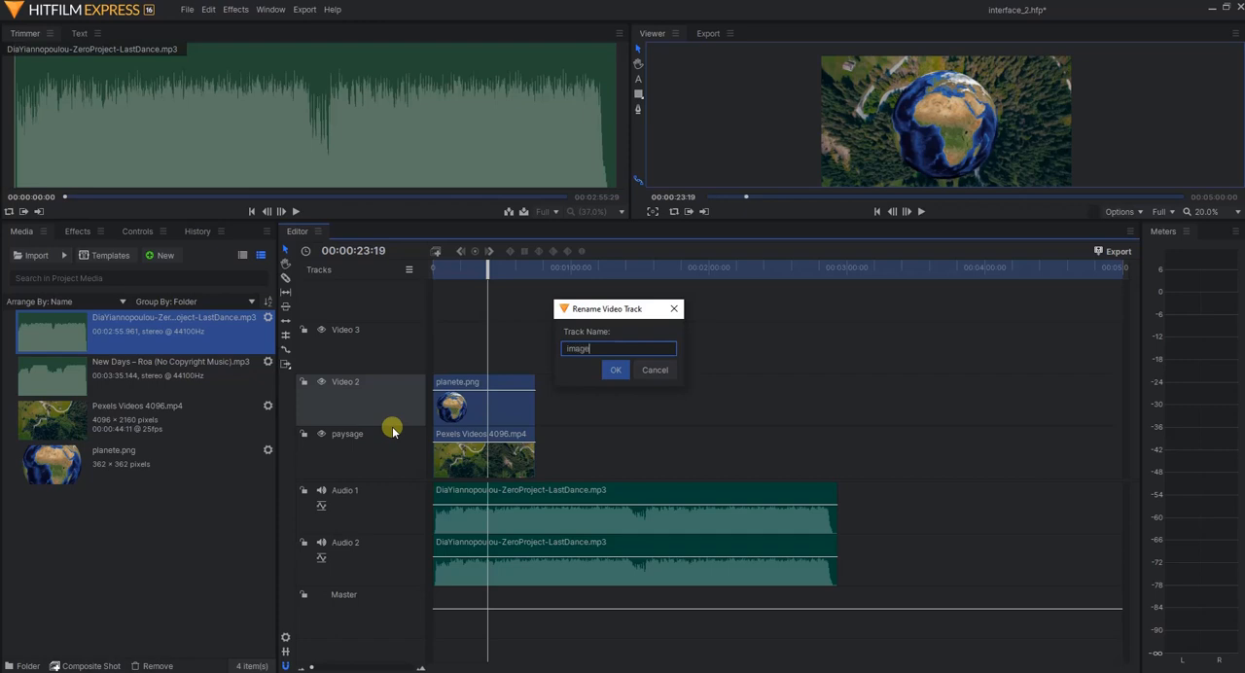
{"action": "key", "text": "Return"}
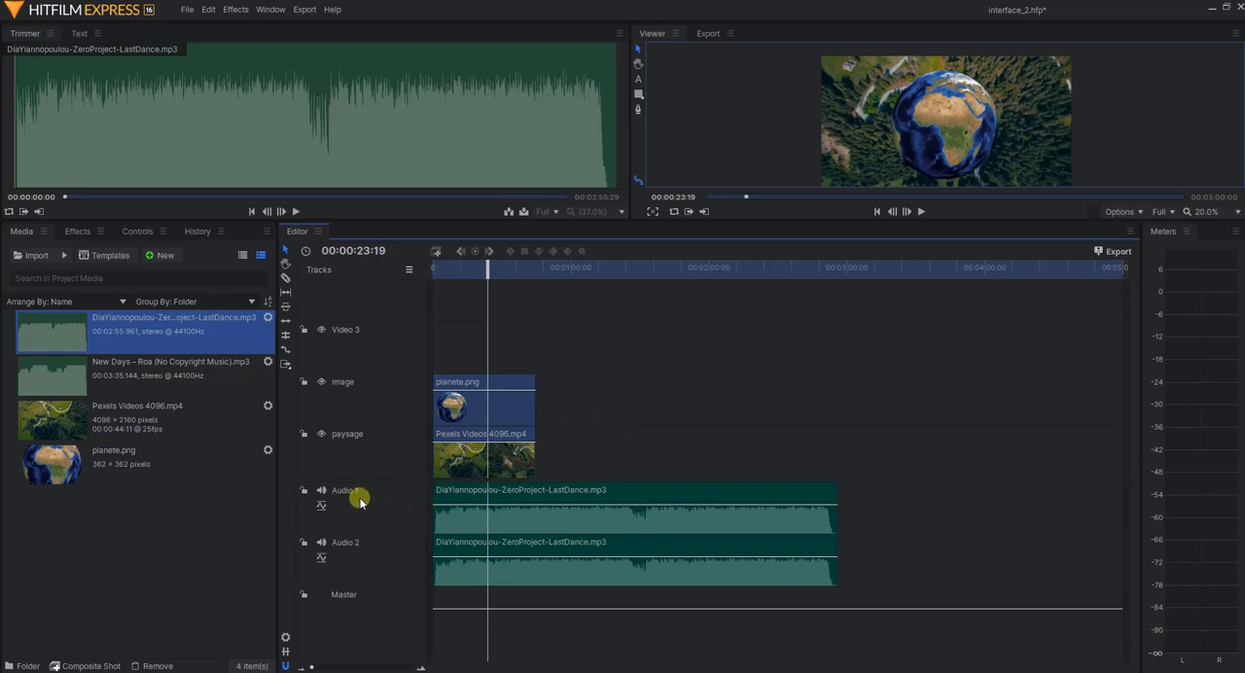
Replace the music clip on Audio 2 with New Days – Roa (No Copyright Music).mp3 and shift it to start at about 00:01:25
{"action": "left_click", "coordinate": [600, 550]}
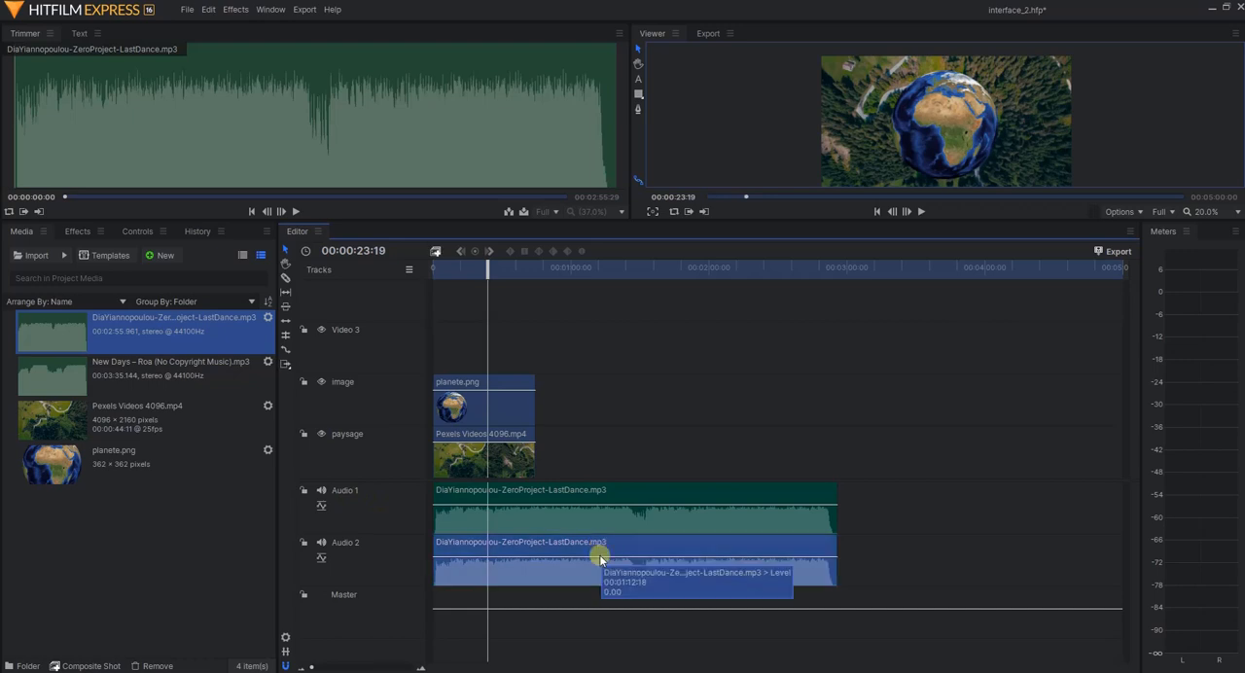
{"action": "key", "text": "Delete"}
{"action": "left_click_drag", "start_coordinate": [175, 378], "coordinate": [437, 546]}
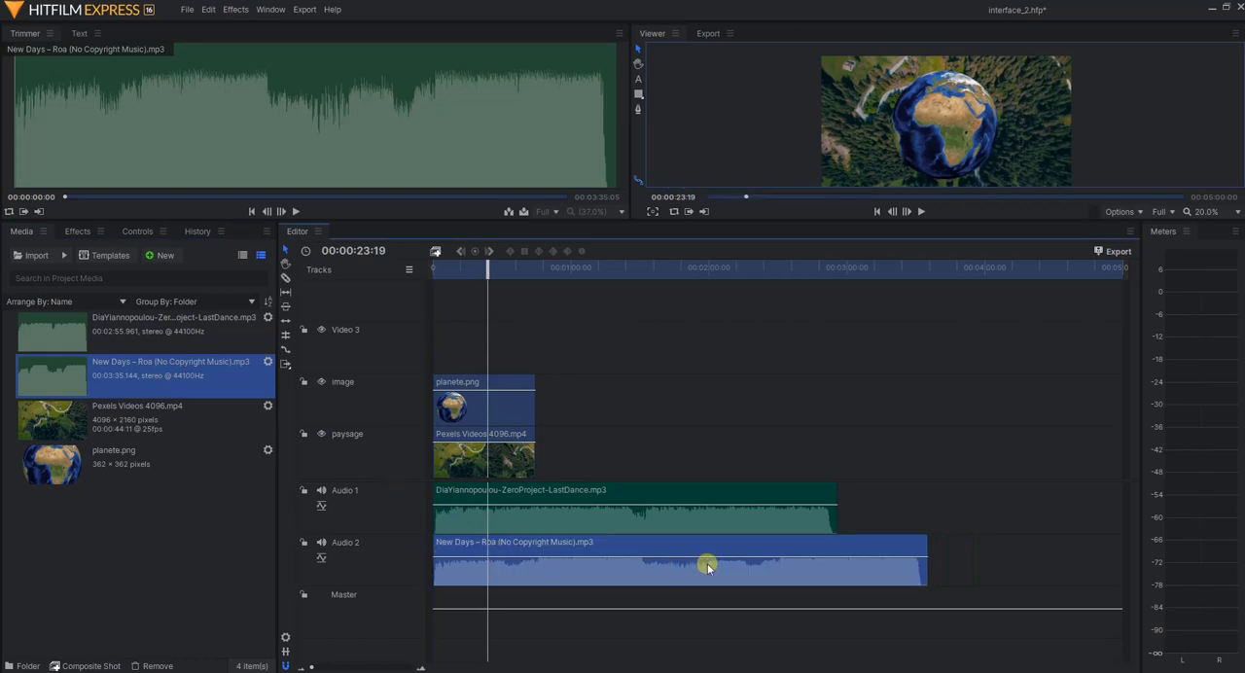
{"action": "left_click_drag", "start_coordinate": [636, 550], "coordinate": [754, 544]}
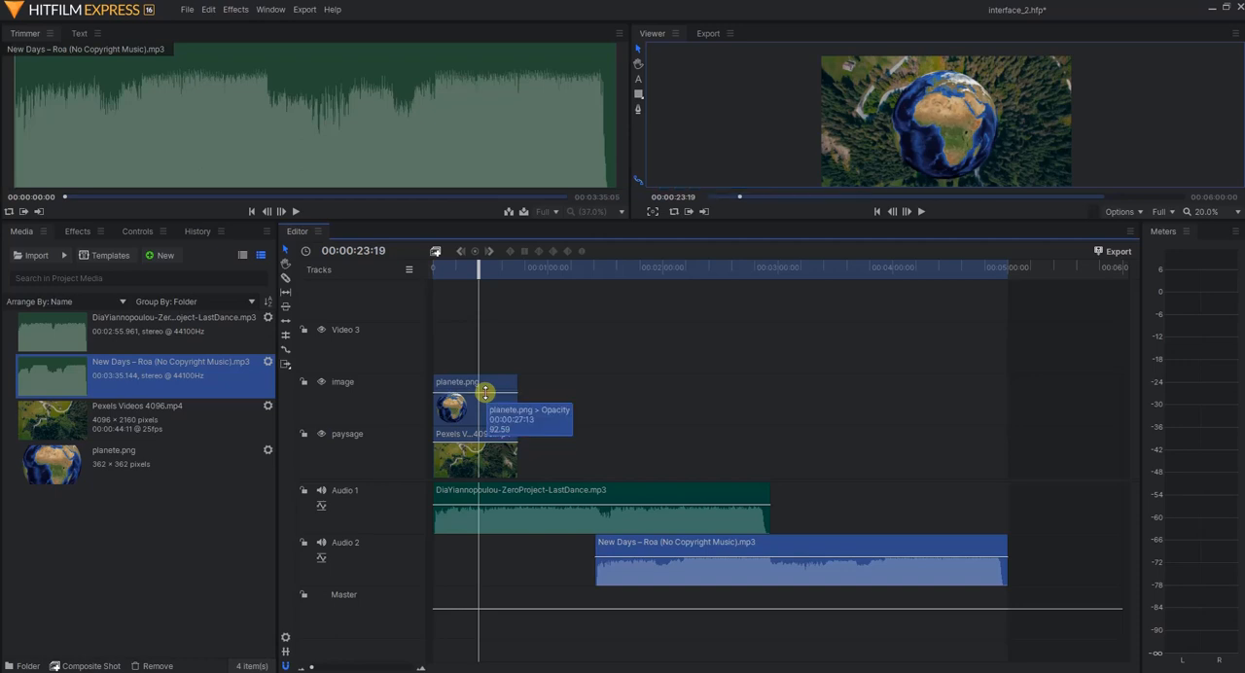
Raise the planete.png clip's opacity back to full and slightly raise the audio level of the Audio 1 clip
{"action": "mouse_move", "coordinate": [485, 392]}
{"action": "left_mouse_down"}
{"action": "mouse_move", "coordinate": [492, 424]}
{"action": "mouse_move", "coordinate": [489, 378]}
{"action": "left_mouse_up"}
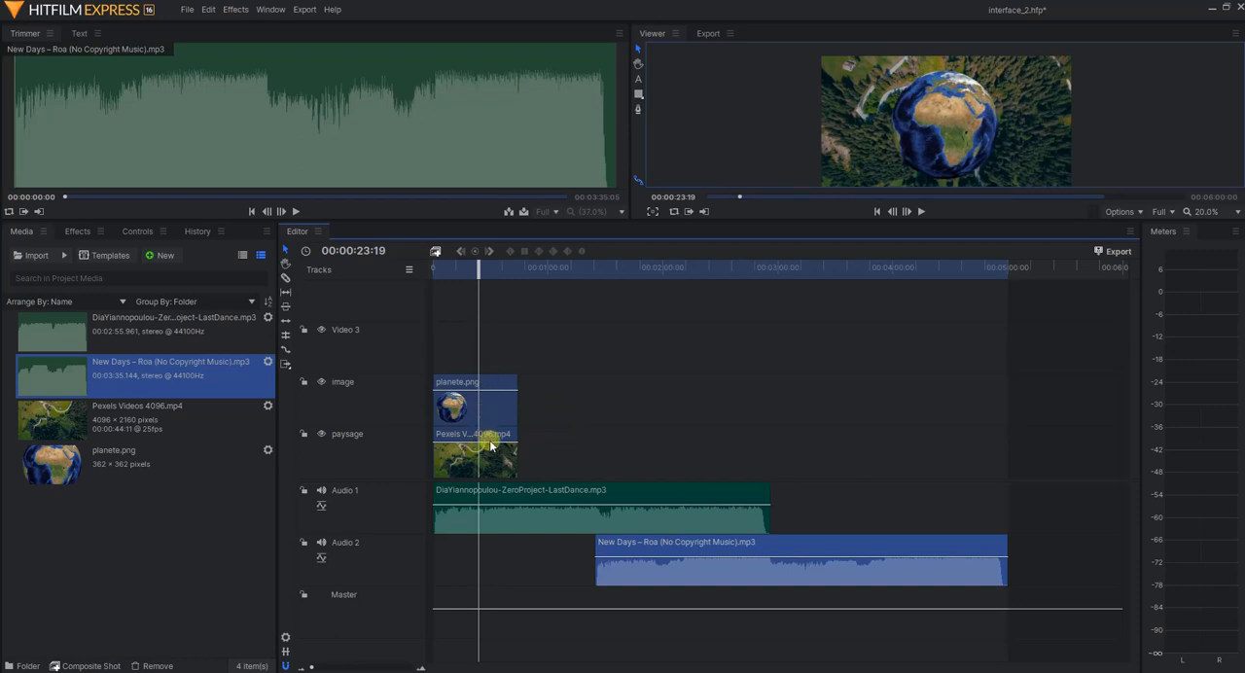
{"action": "mouse_move", "coordinate": [496, 441]}
{"action": "left_mouse_down"}
{"action": "mouse_move", "coordinate": [499, 479]}
{"action": "mouse_move", "coordinate": [496, 441]}
{"action": "left_mouse_up"}
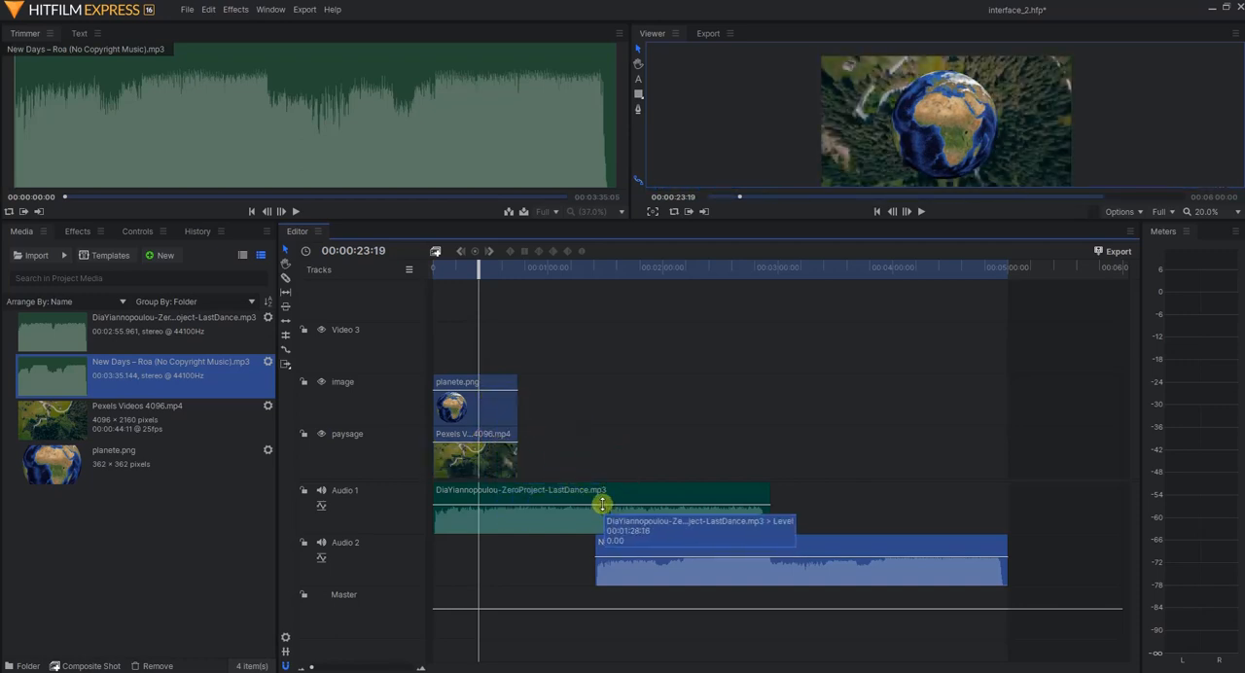
{"action": "mouse_move", "coordinate": [606, 504]}
{"action": "left_mouse_down"}
{"action": "mouse_move", "coordinate": [609, 529]}
{"action": "mouse_move", "coordinate": [606, 500]}
{"action": "left_mouse_up"}
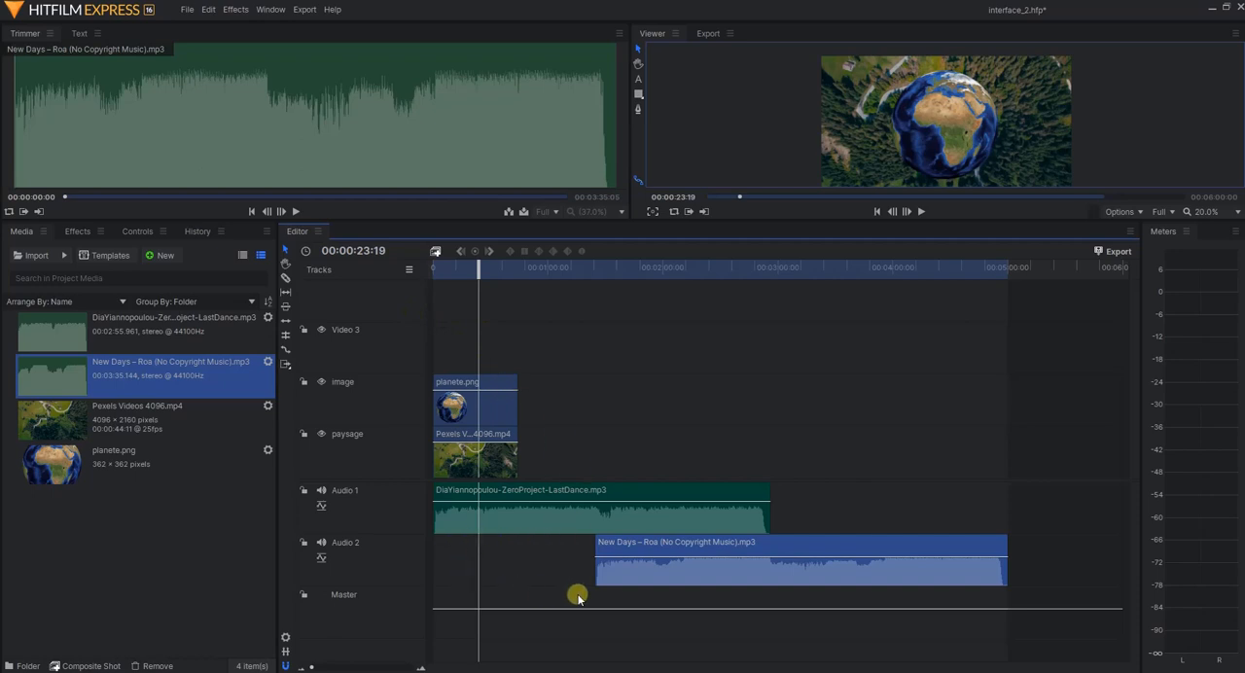
{"action": "left_click", "coordinate": [617, 407]}
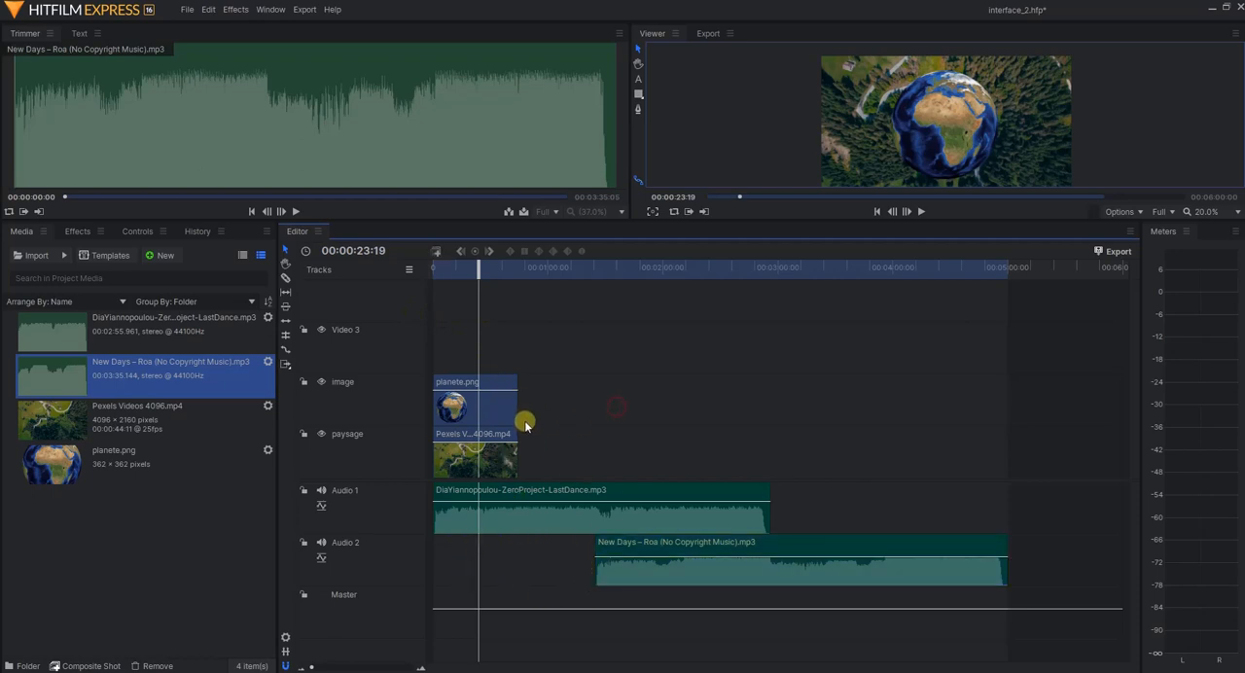
Try to extend the Pexels video clip and to trim the end of the Audio 1 clip, and undo the audio trim
{"action": "left_click_drag", "start_coordinate": [514, 457], "coordinate": [601, 454]}
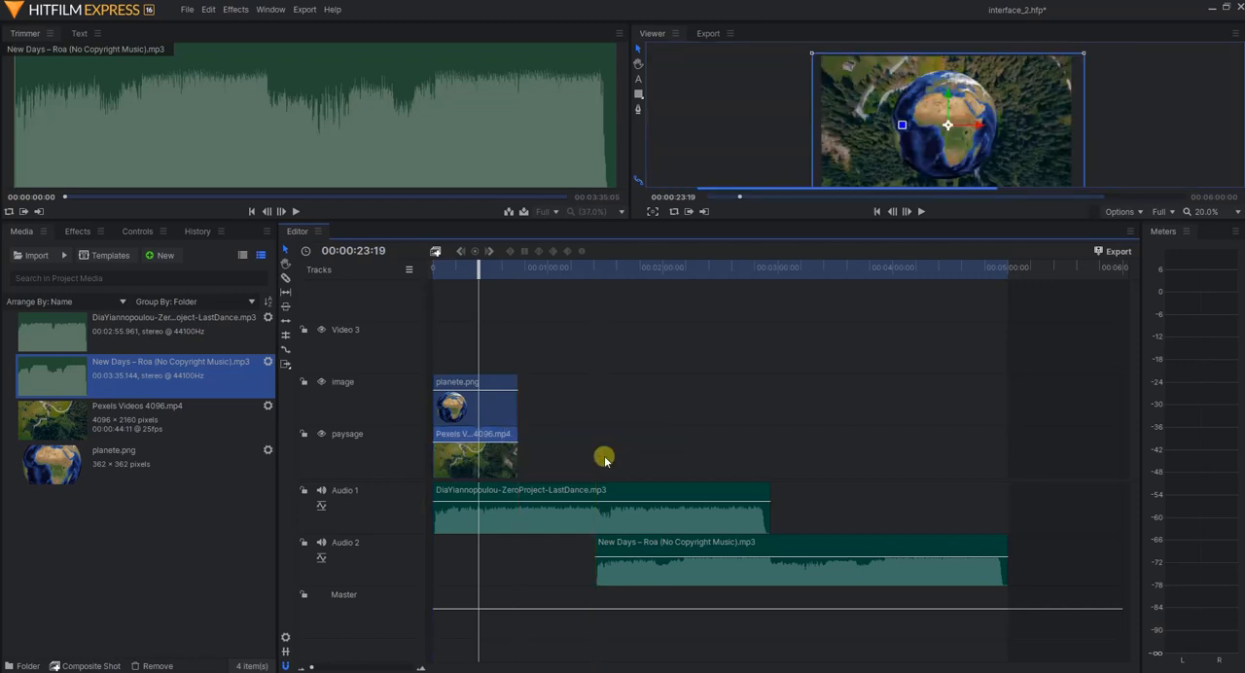
{"action": "left_click", "coordinate": [767, 513]}
{"action": "left_click_drag", "start_coordinate": [804, 517], "coordinate": [679, 517]}
{"action": "key", "text": "ctrl+z"}
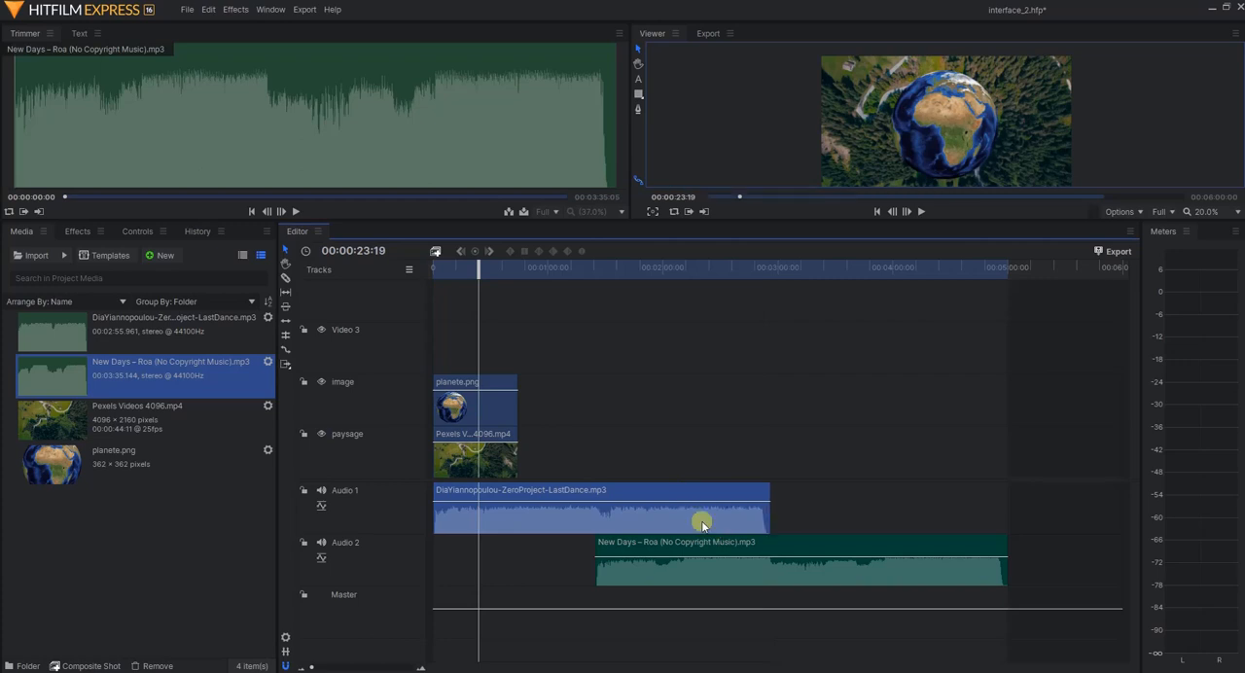
Copy the Pexels Videos 4096.mp4 clip, paste it at the playhead using Create New Track(s), and undo the paste
{"action": "left_click", "coordinate": [464, 442]}
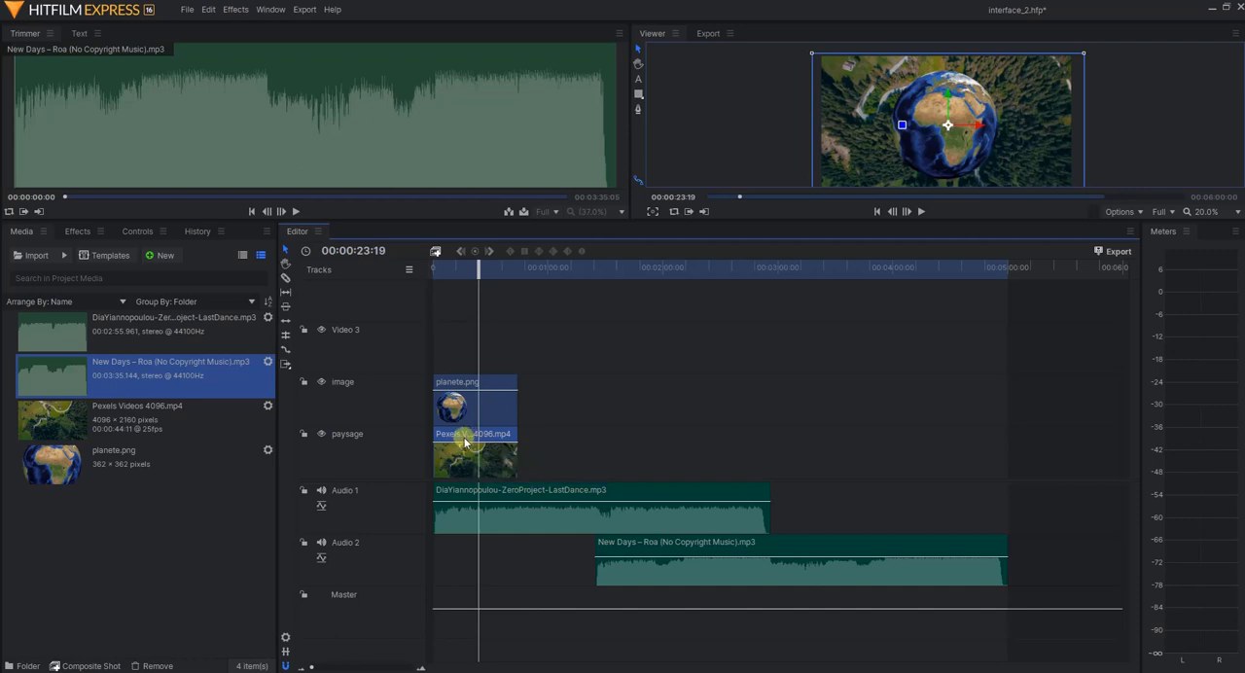
{"action": "right_click", "coordinate": [460, 438]}
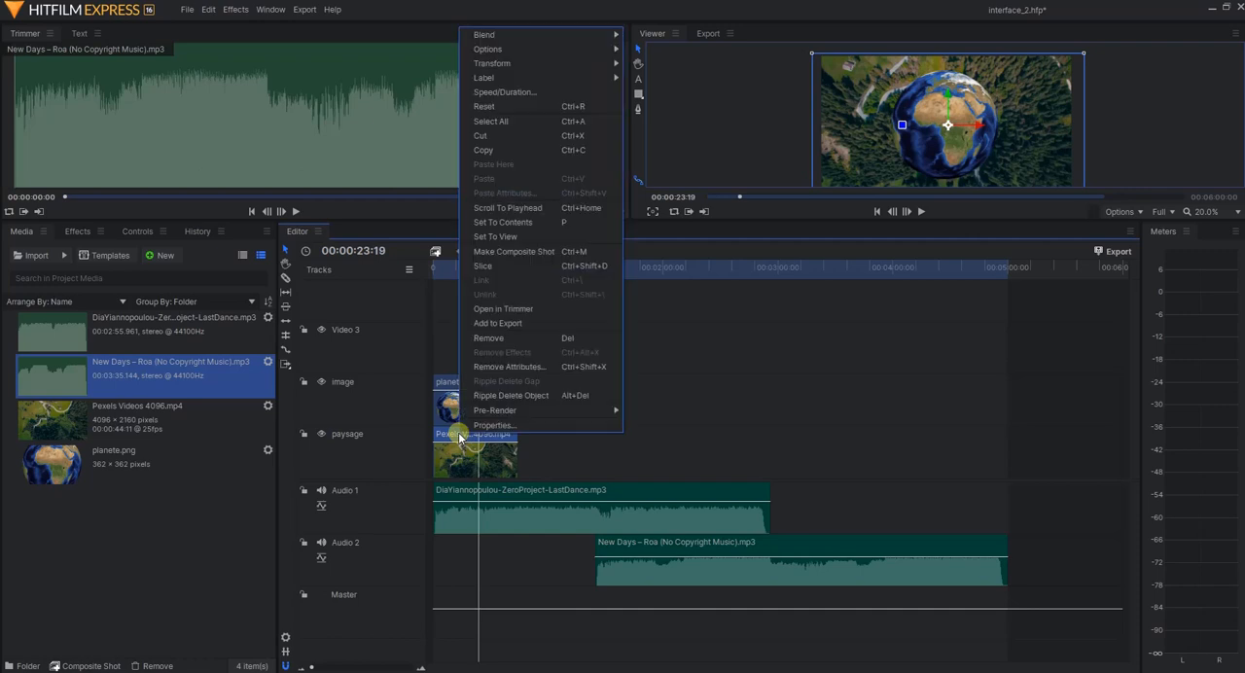
{"action": "left_click", "coordinate": [528, 151]}
{"action": "right_click", "coordinate": [634, 434]}
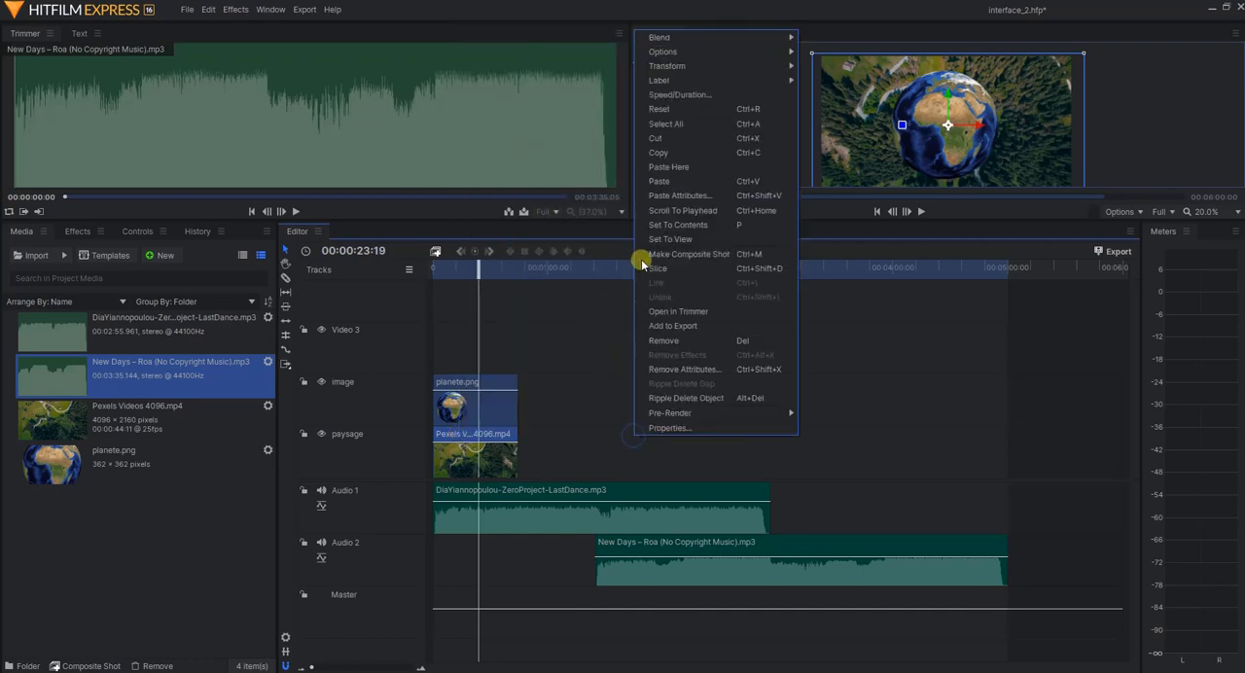
{"action": "left_click", "coordinate": [696, 183]}
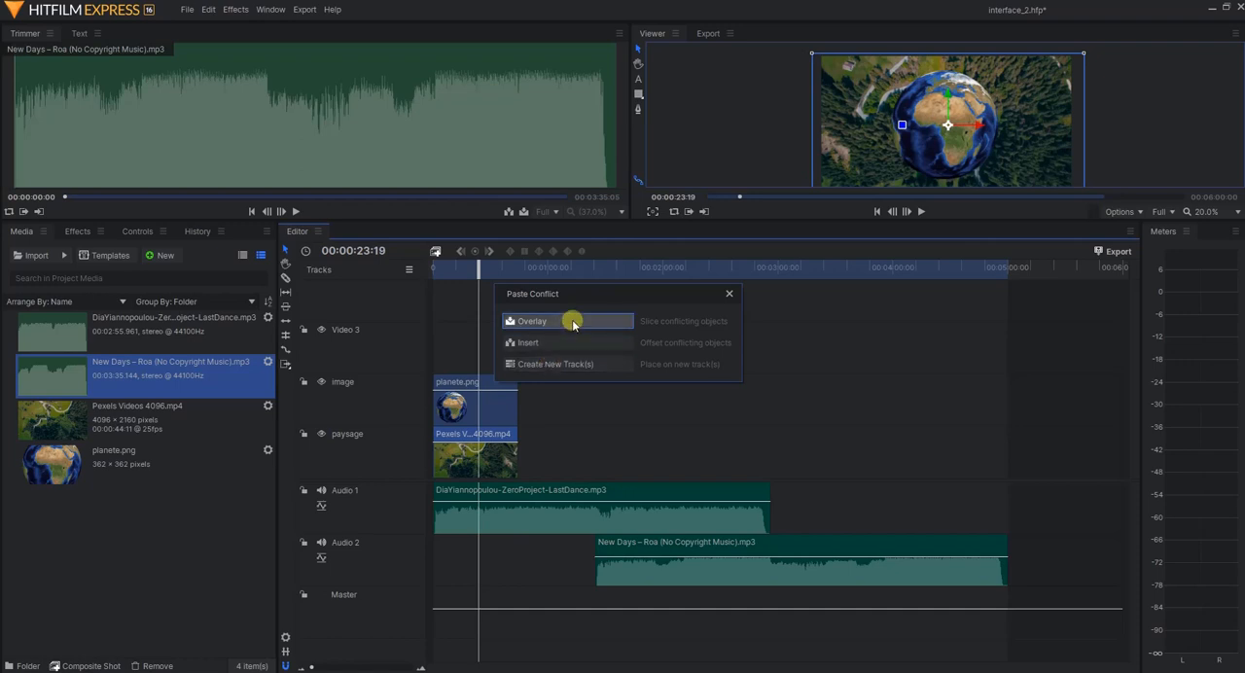
{"action": "left_click", "coordinate": [598, 366]}
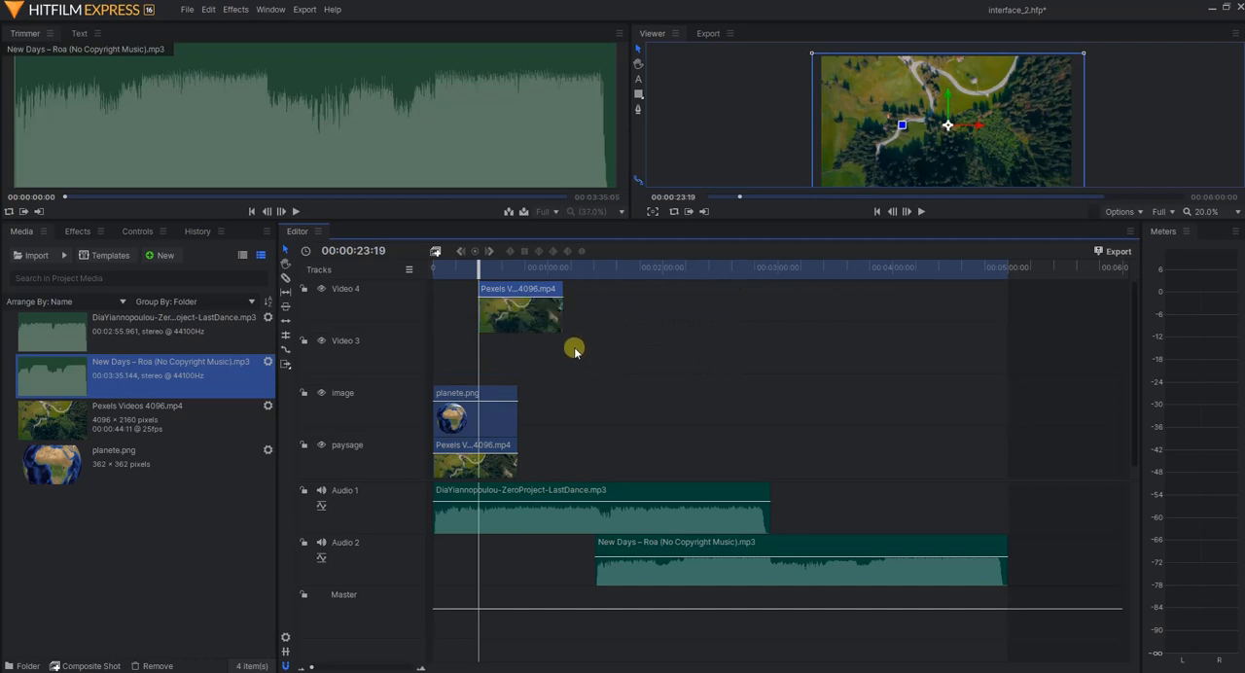
{"action": "key", "text": "ctrl+z"}
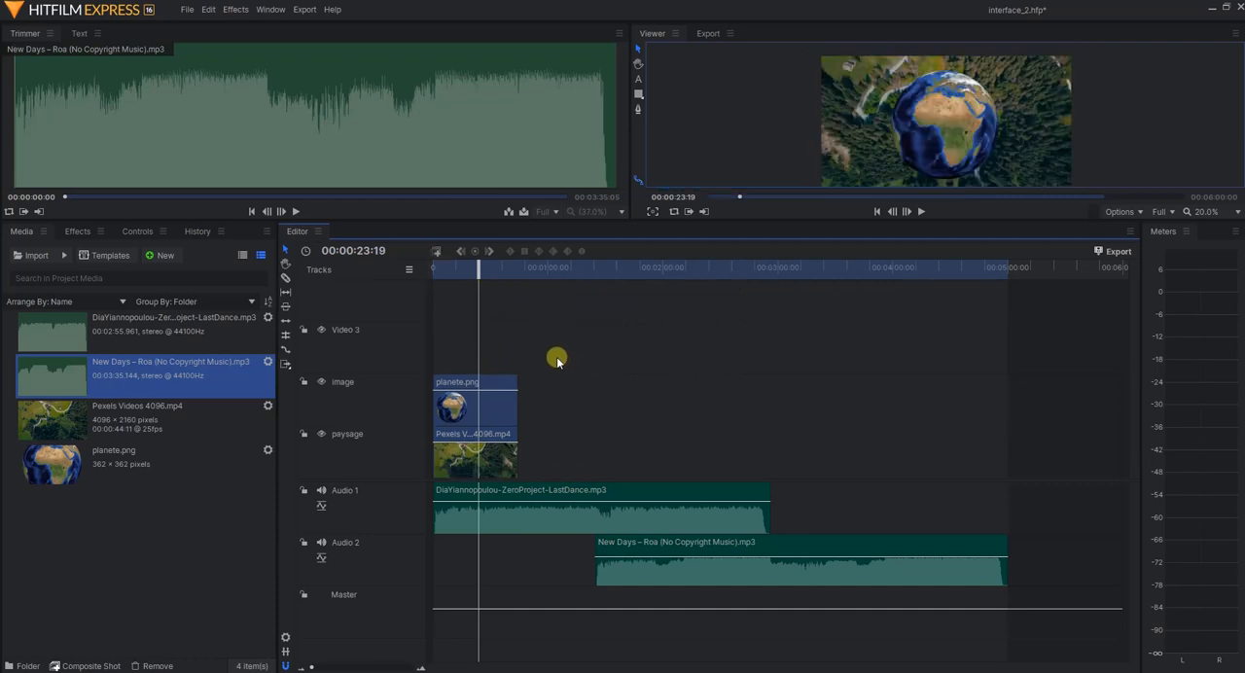
Paste the copied clip at the playhead on the paysage track using Overlay, shift it along the track, and undo both changes
{"action": "right_click", "coordinate": [536, 448]}
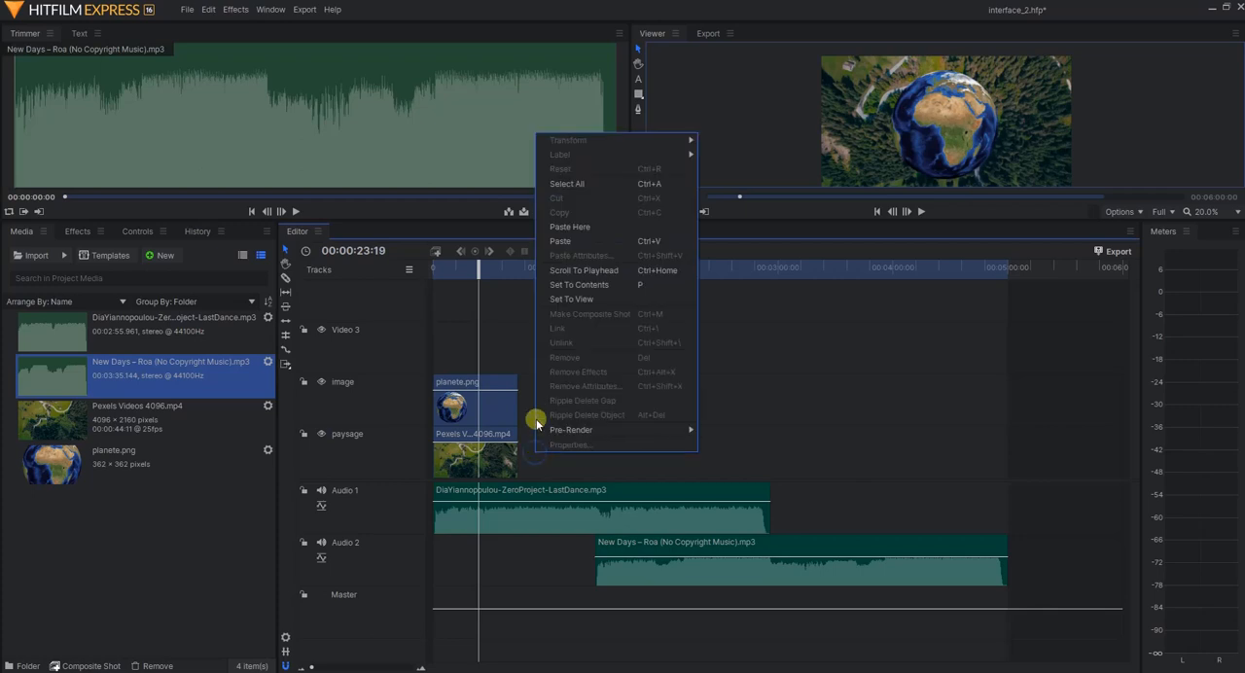
{"action": "left_click", "coordinate": [579, 238]}
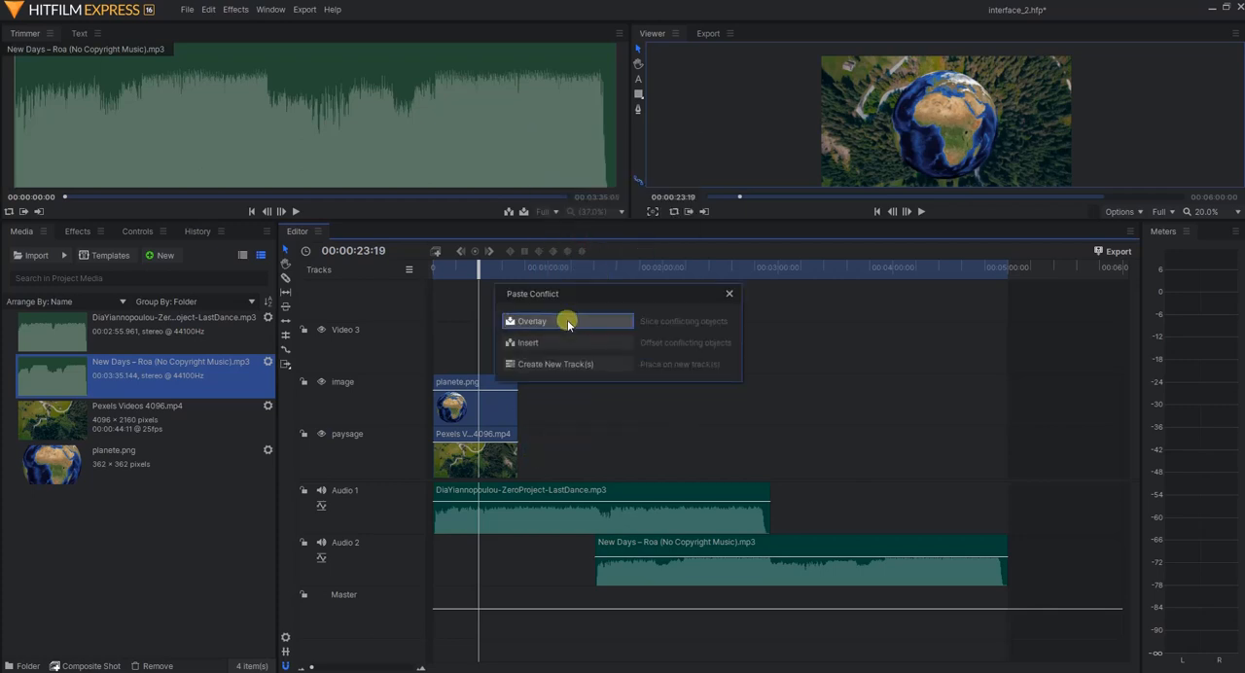
{"action": "left_click", "coordinate": [567, 319]}
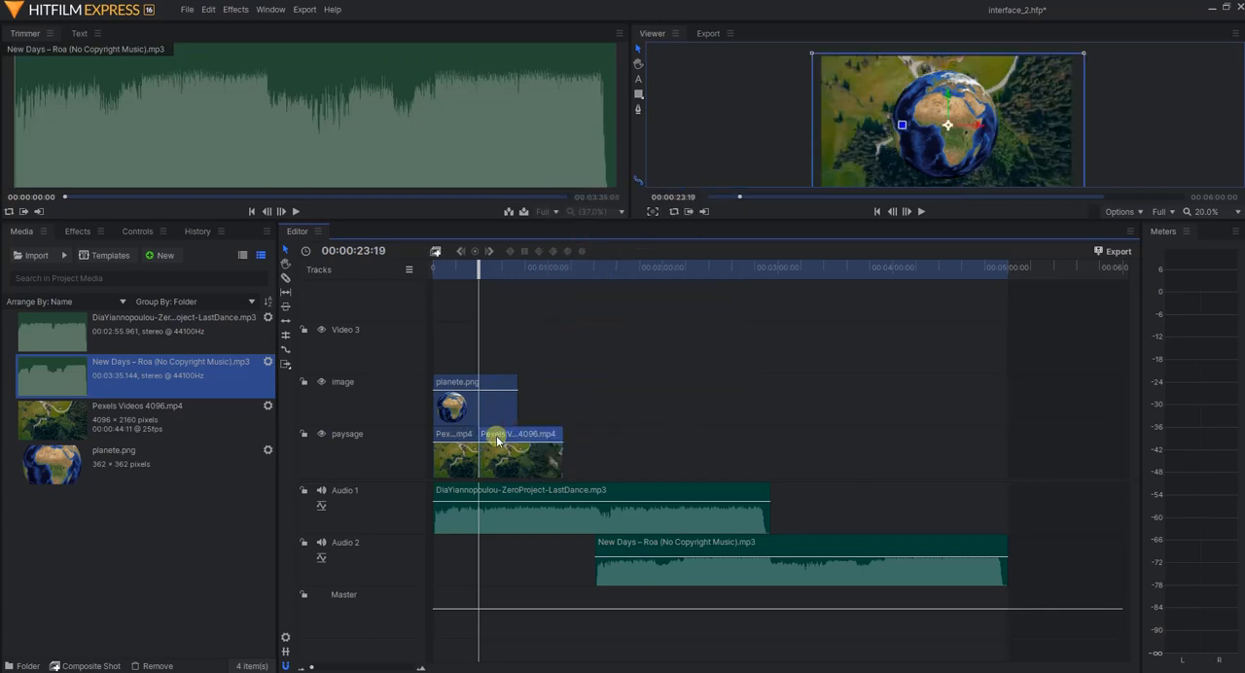
{"action": "left_click_drag", "start_coordinate": [497, 440], "coordinate": [536, 441]}
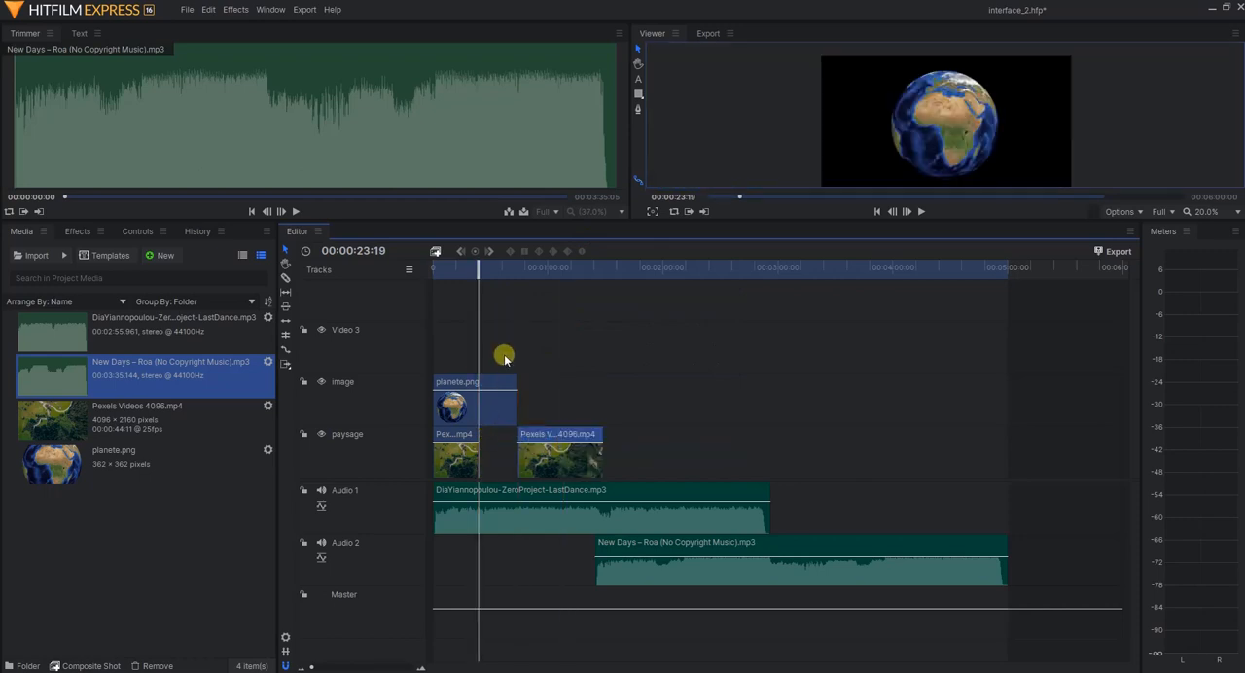
{"action": "key", "text": "ctrl+z"}
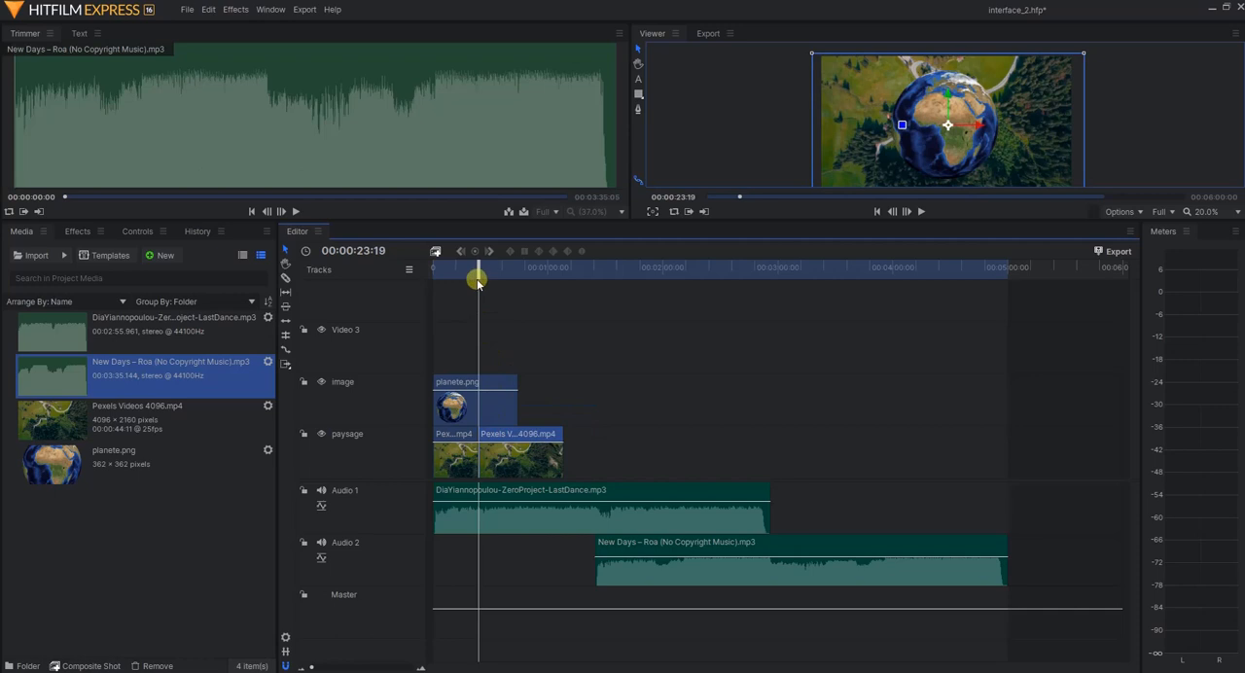
{"action": "key", "text": "ctrl+z"}
Paste the copied Pexels clip on the Video 3 track at 00:01:22:04 and on the image track at 00:03:00:00
{"action": "left_click_drag", "start_coordinate": [477, 266], "coordinate": [590, 279]}
{"action": "right_click", "coordinate": [623, 454]}
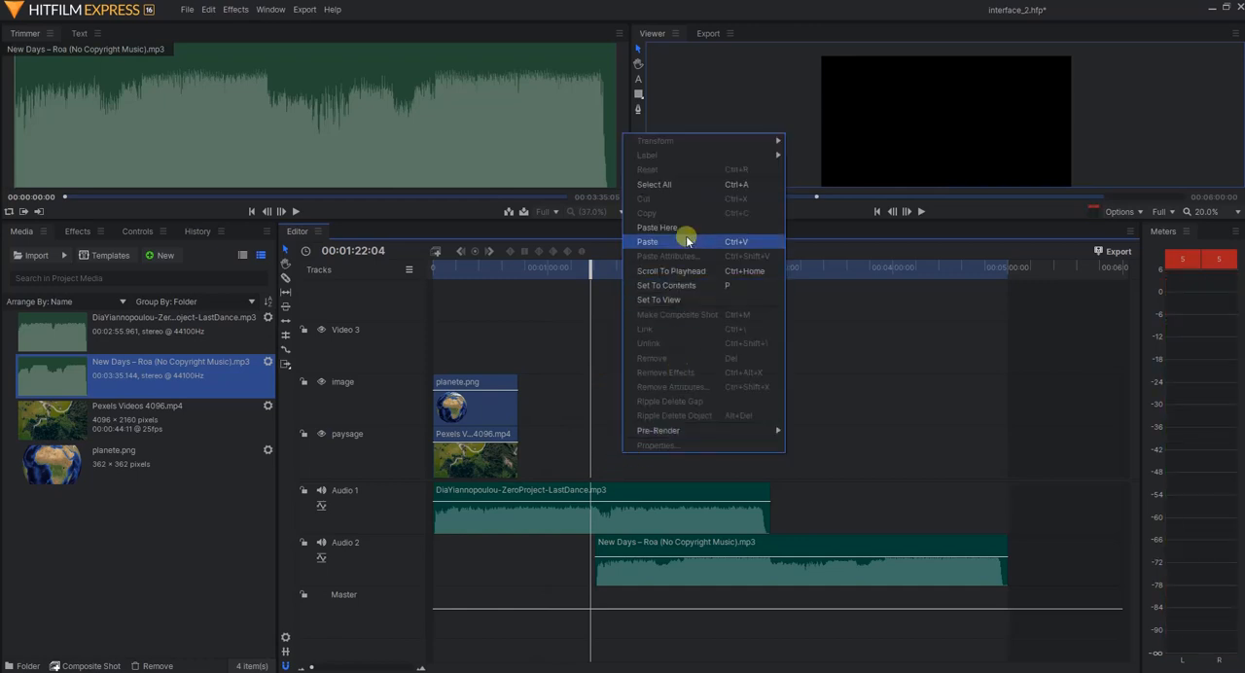
{"action": "right_click", "coordinate": [527, 325]}
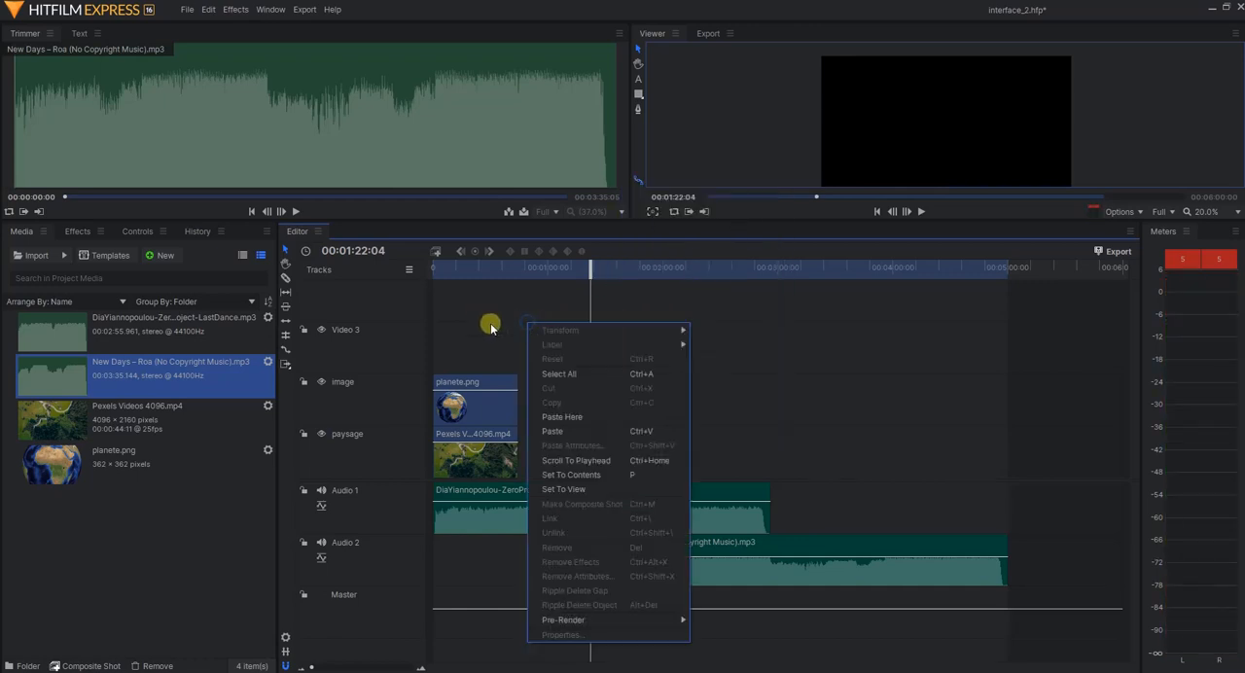
{"action": "left_click", "coordinate": [561, 430]}
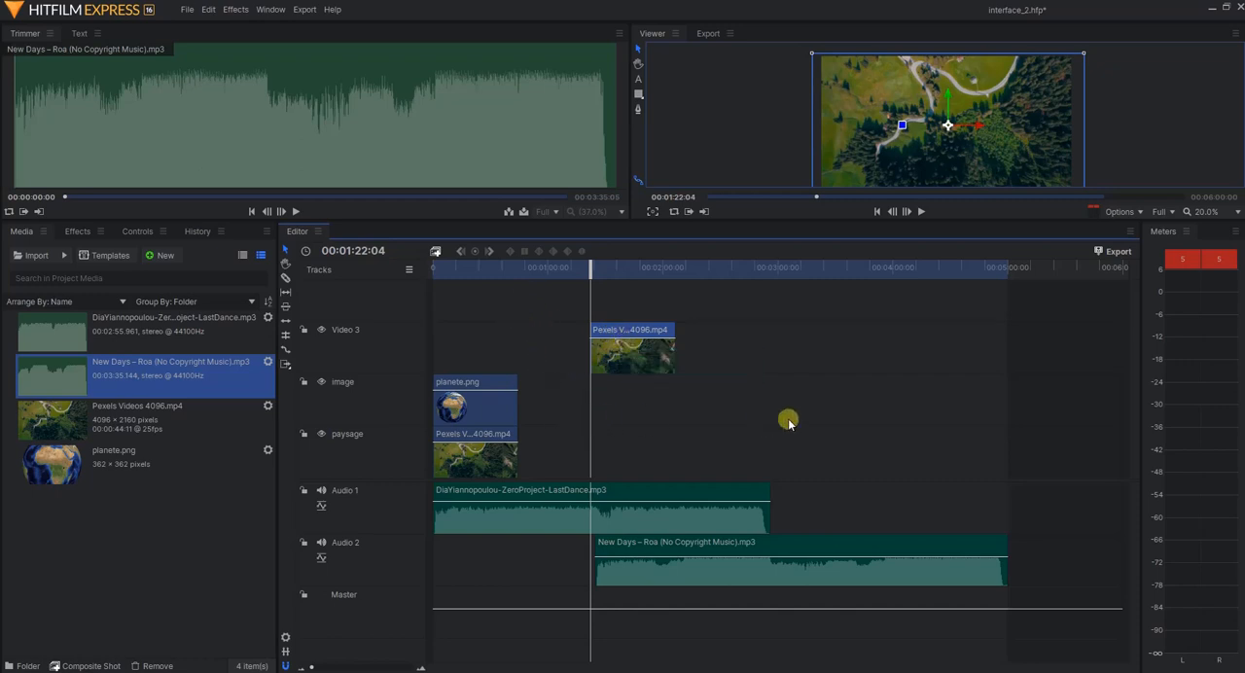
{"action": "left_click", "coordinate": [777, 268]}
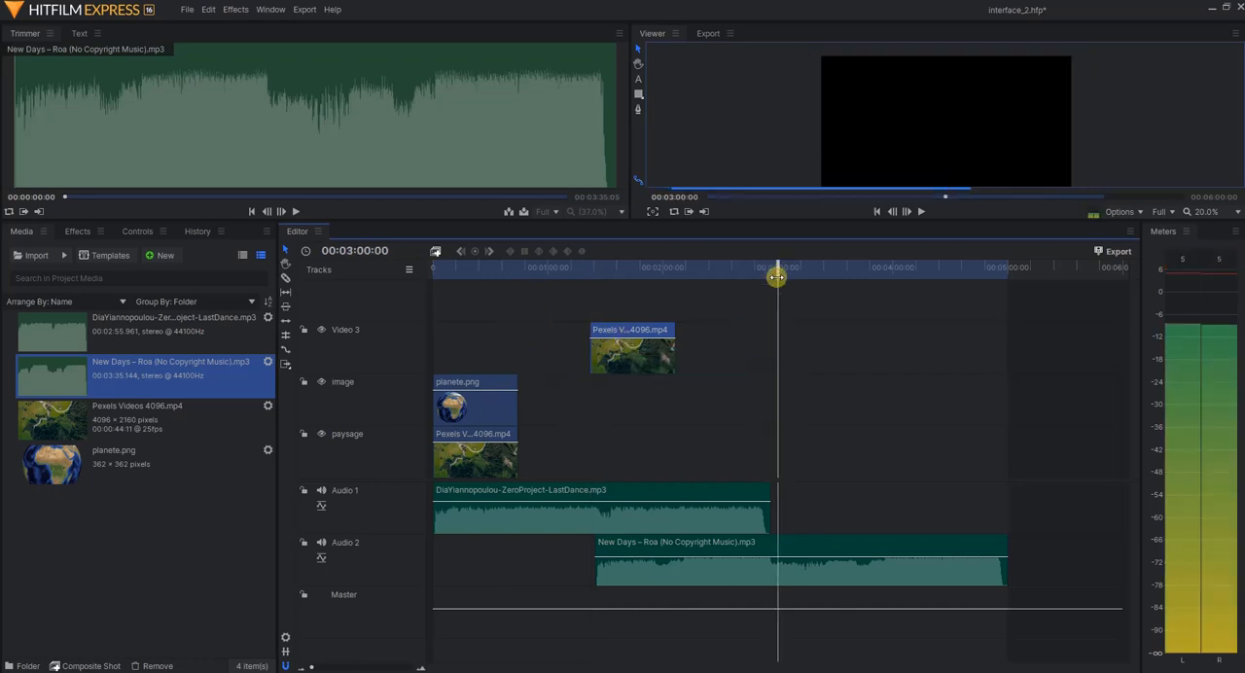
{"action": "right_click", "coordinate": [756, 401]}
{"action": "left_click", "coordinate": [806, 186]}
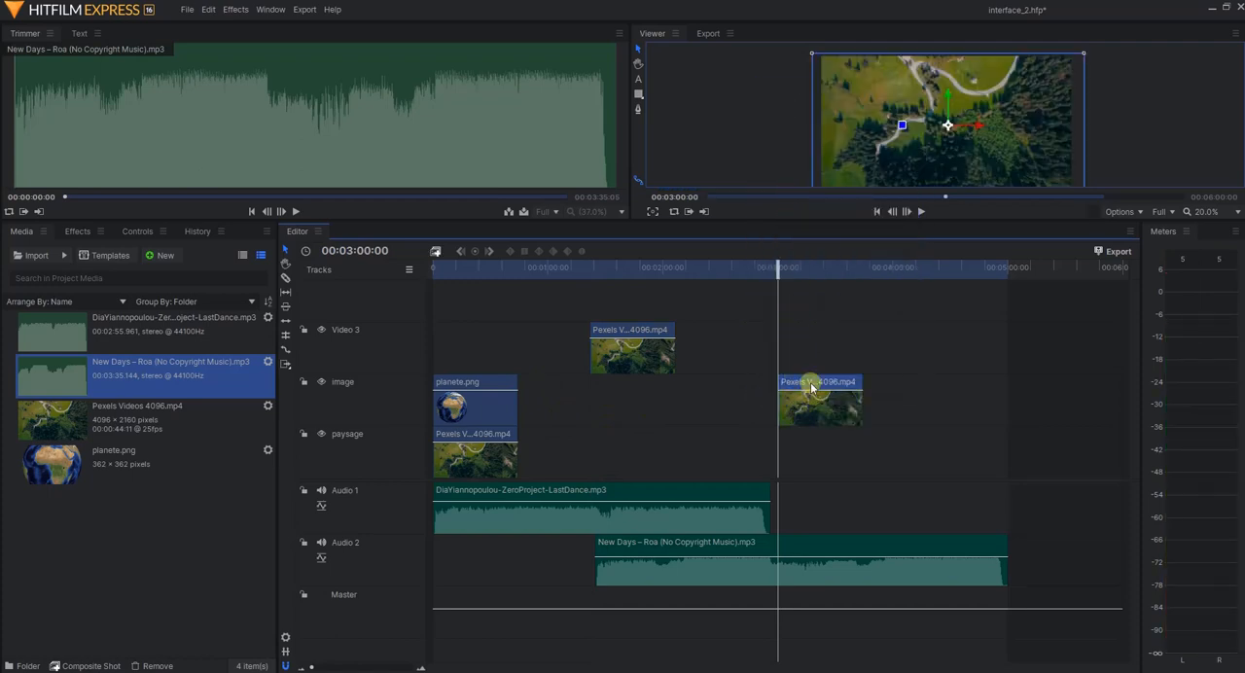
Delete both pasted Pexels clips from the Video 3 and image tracks
{"action": "left_click", "coordinate": [655, 331]}
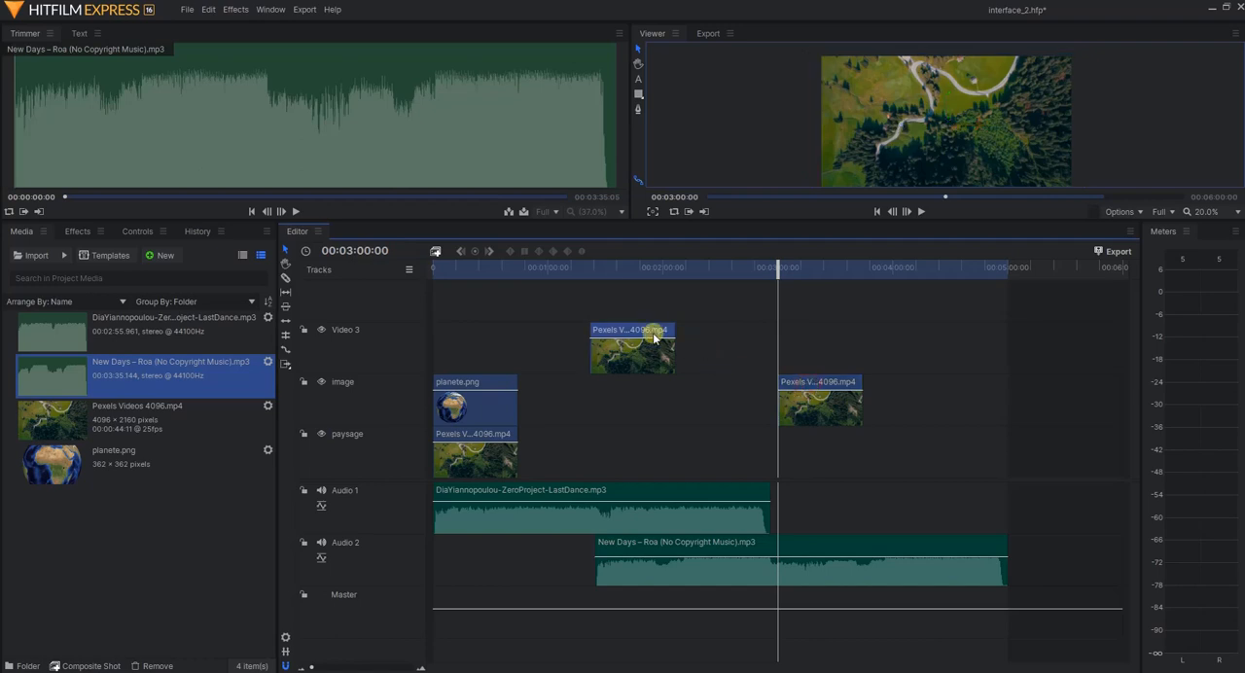
{"action": "key", "text": "Delete"}
{"action": "key", "text": "Delete"}
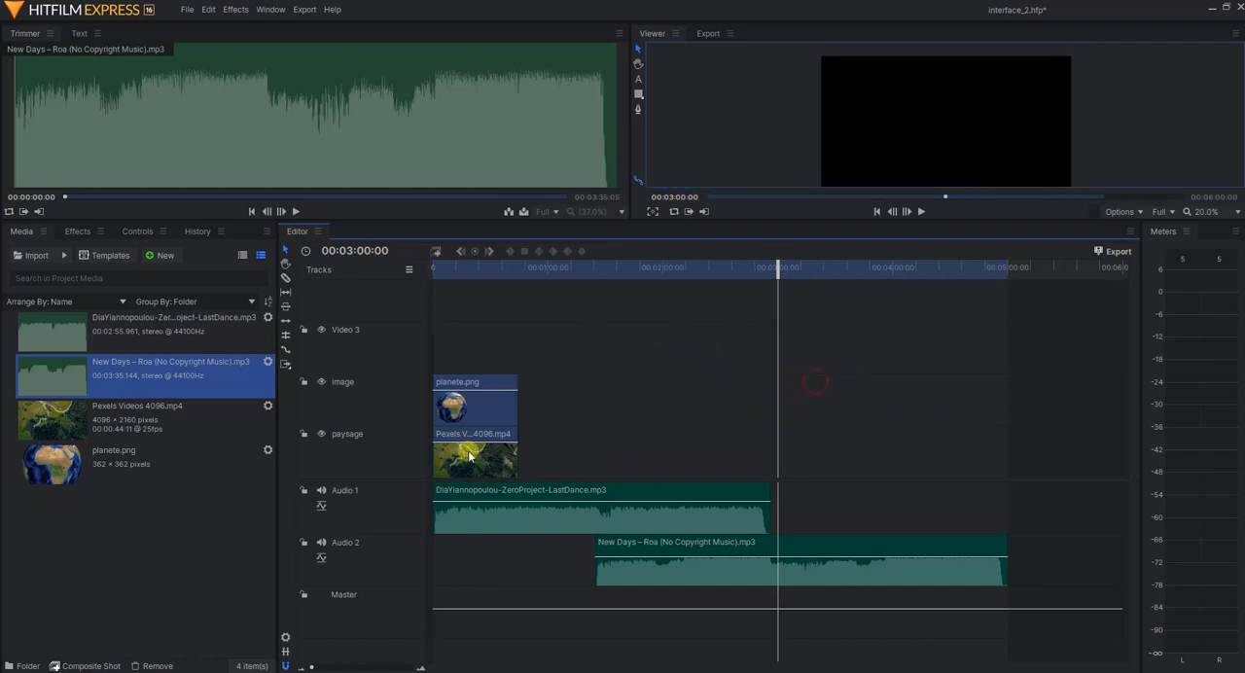
Copy the Pexels clip from the paysage track, paste it there at 00:03:00:00, shift it earlier, and delete the pasted copy
{"action": "right_click", "coordinate": [466, 453]}
{"action": "left_click", "coordinate": [502, 168]}
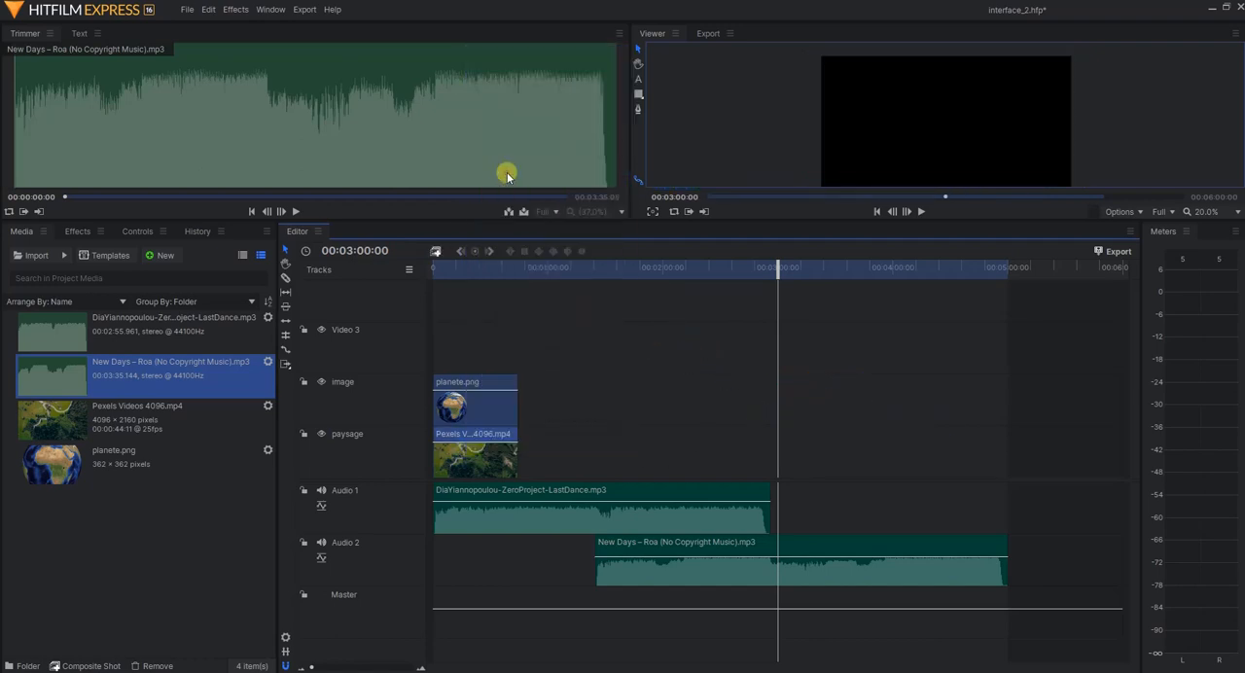
{"action": "right_click", "coordinate": [611, 442]}
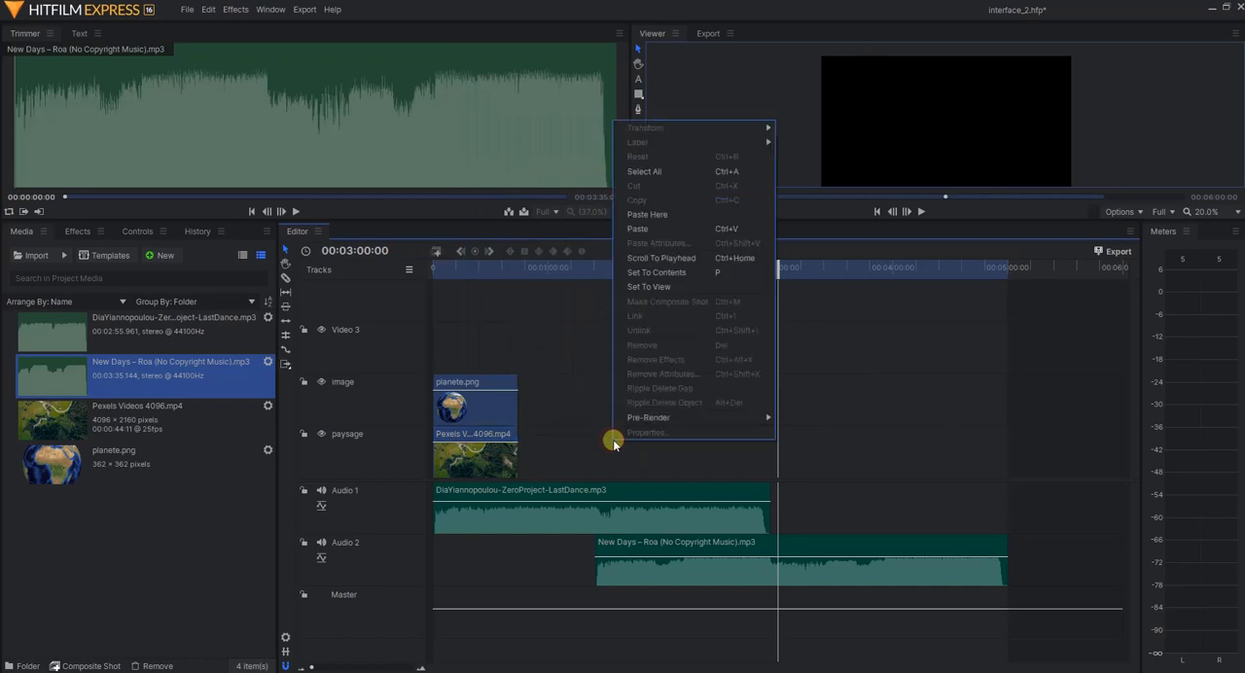
{"action": "left_click", "coordinate": [661, 234]}
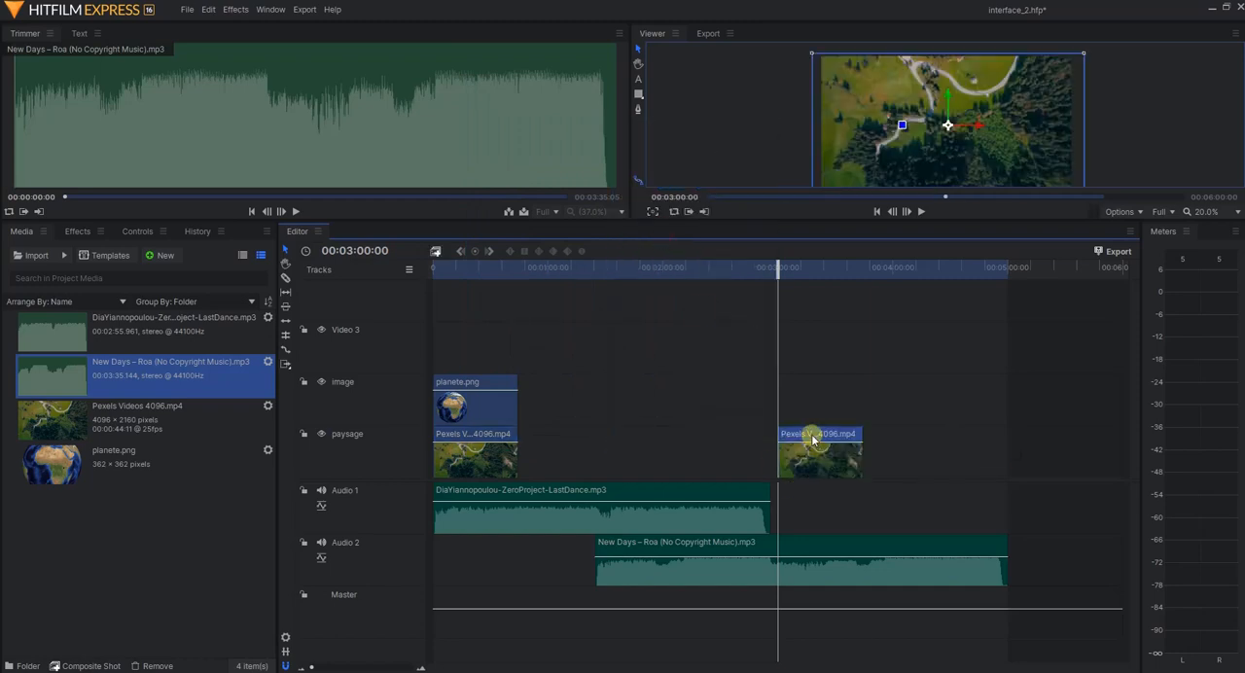
{"action": "left_click_drag", "start_coordinate": [813, 440], "coordinate": [702, 439]}
{"action": "key", "text": "Delete"}
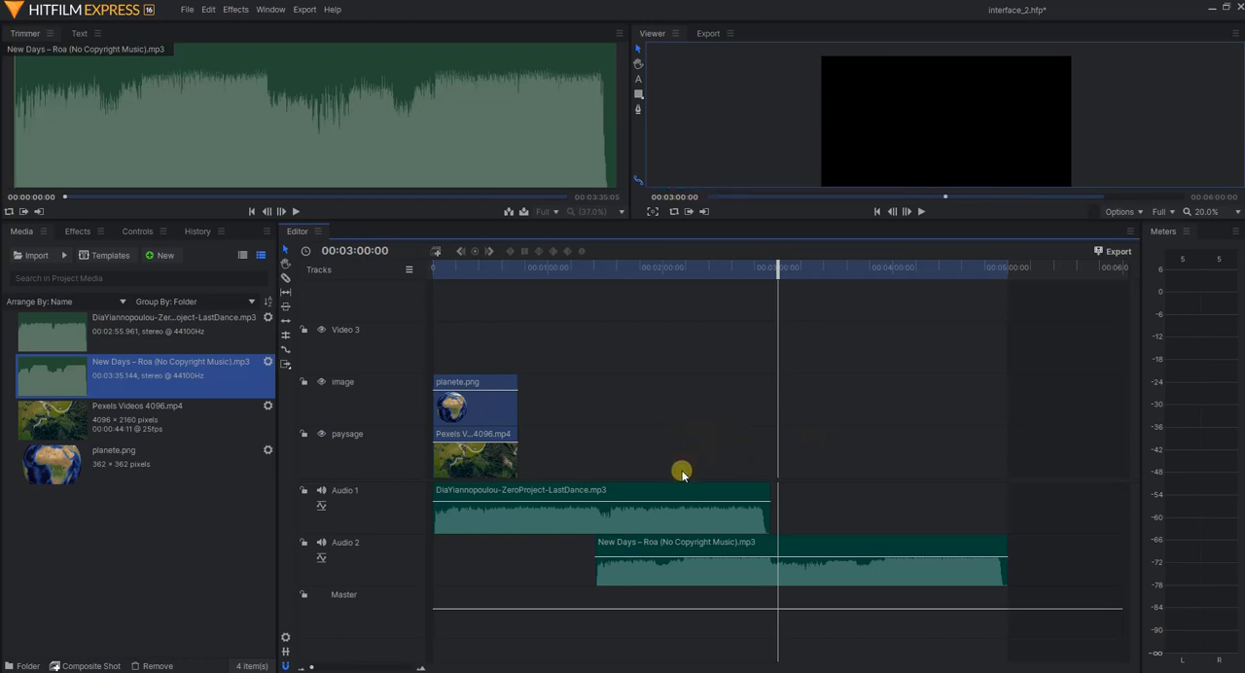
Paste the copied Pexels clip on the empty part of the paysage track before the playhead, and move it up to the image track
{"action": "right_click", "coordinate": [632, 439]}
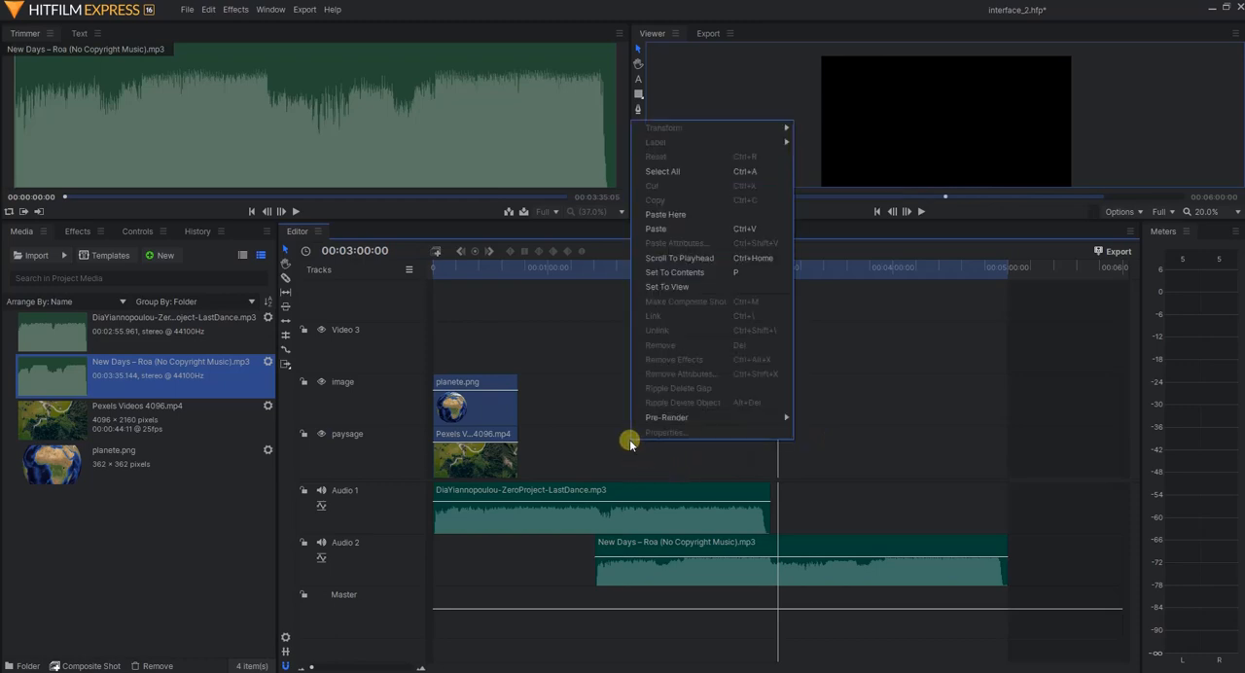
{"action": "left_click", "coordinate": [679, 219]}
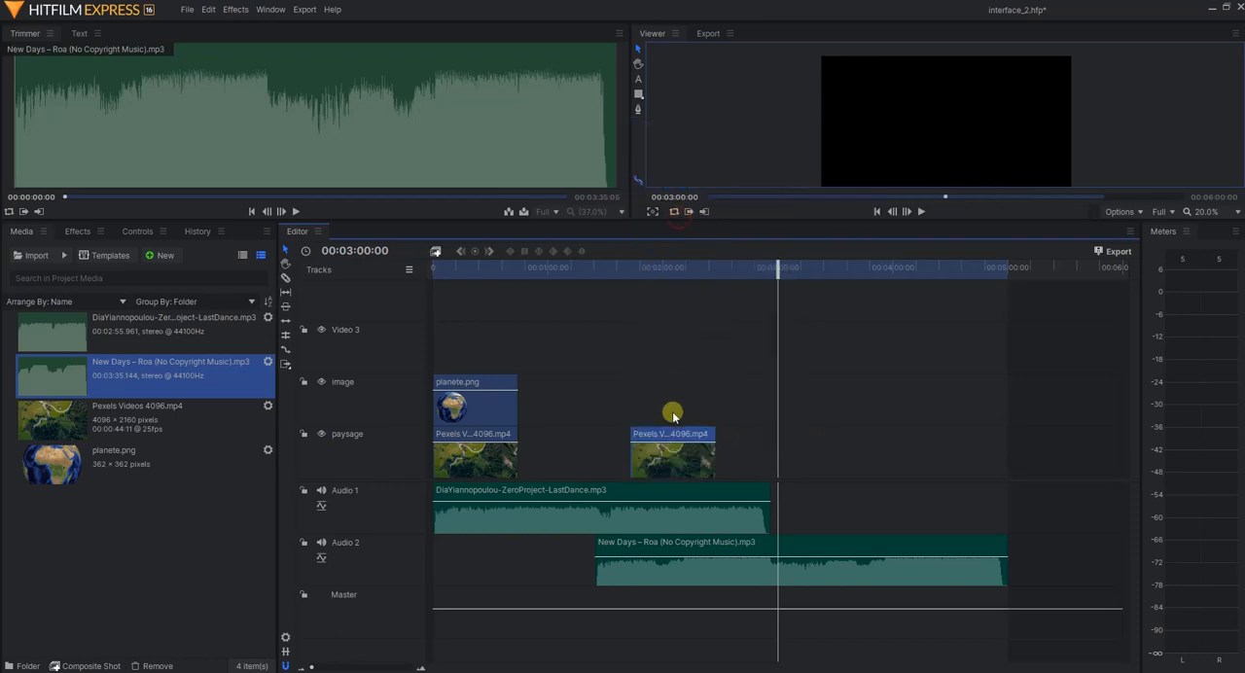
{"action": "left_click_drag", "start_coordinate": [661, 437], "coordinate": [639, 413]}
{"action": "right_click", "coordinate": [639, 407]}
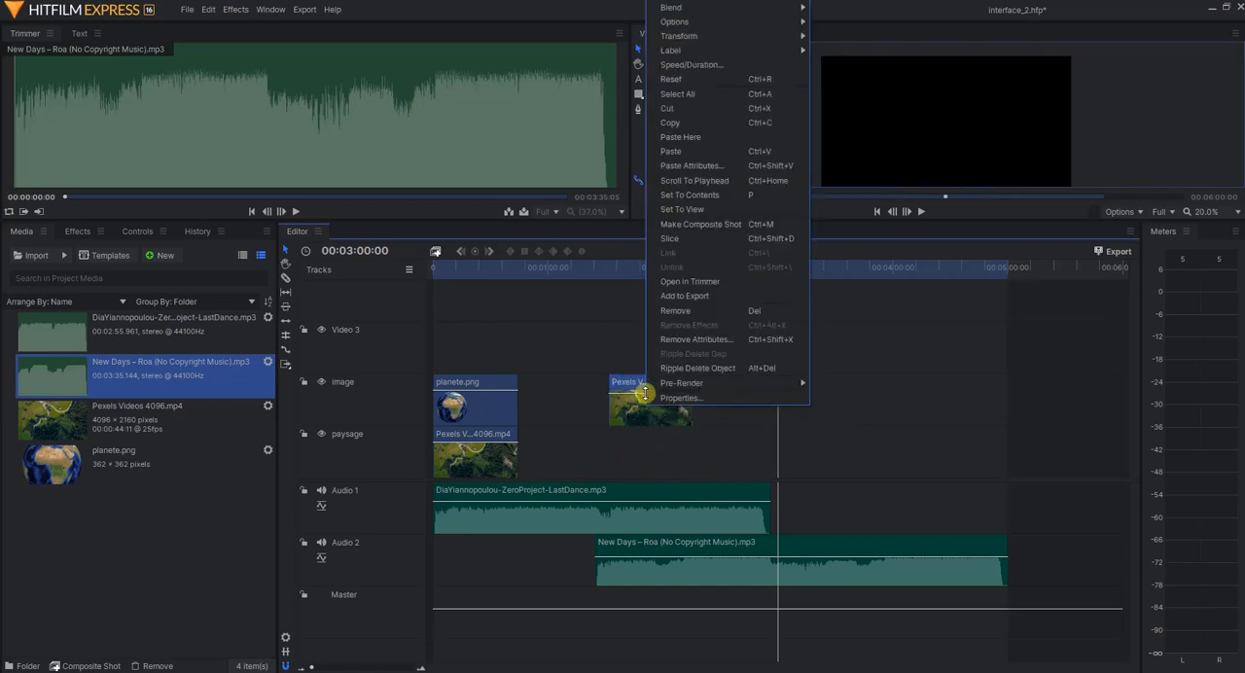
{"action": "left_click", "coordinate": [637, 394]}
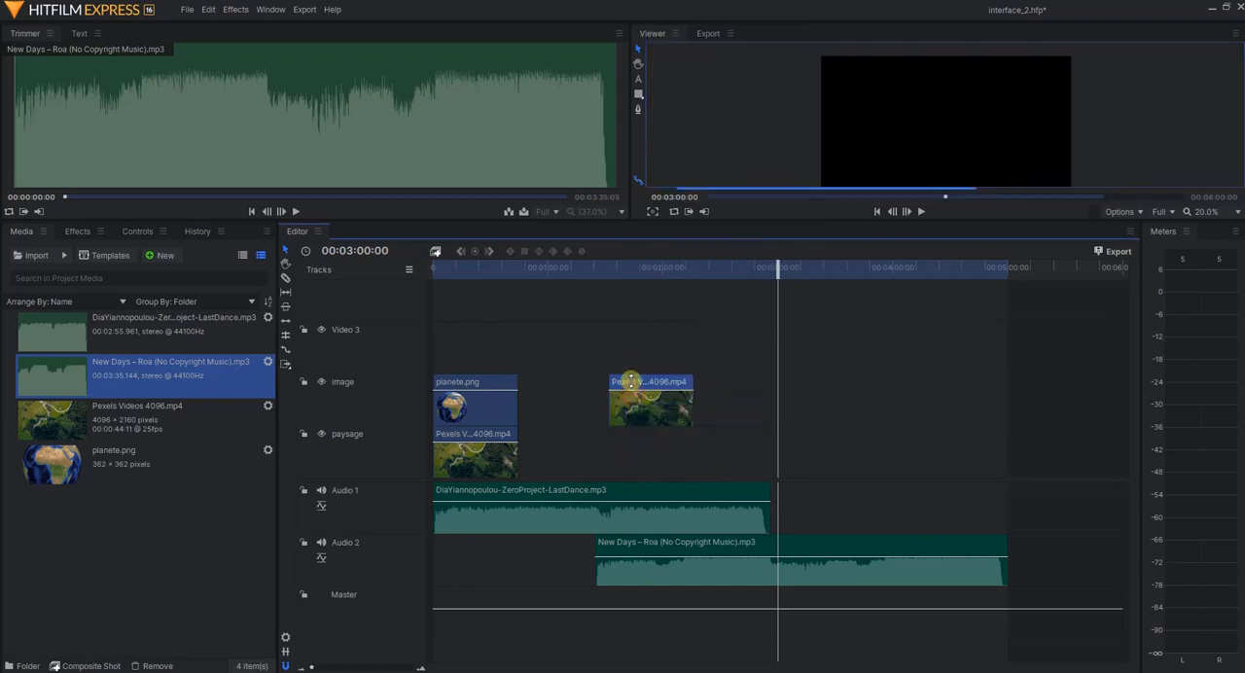
Copy the planete.png clip from the image track and paste it on the Video 3 track at 00:03:00:00
{"action": "left_click", "coordinate": [497, 404]}
{"action": "right_click", "coordinate": [496, 404]}
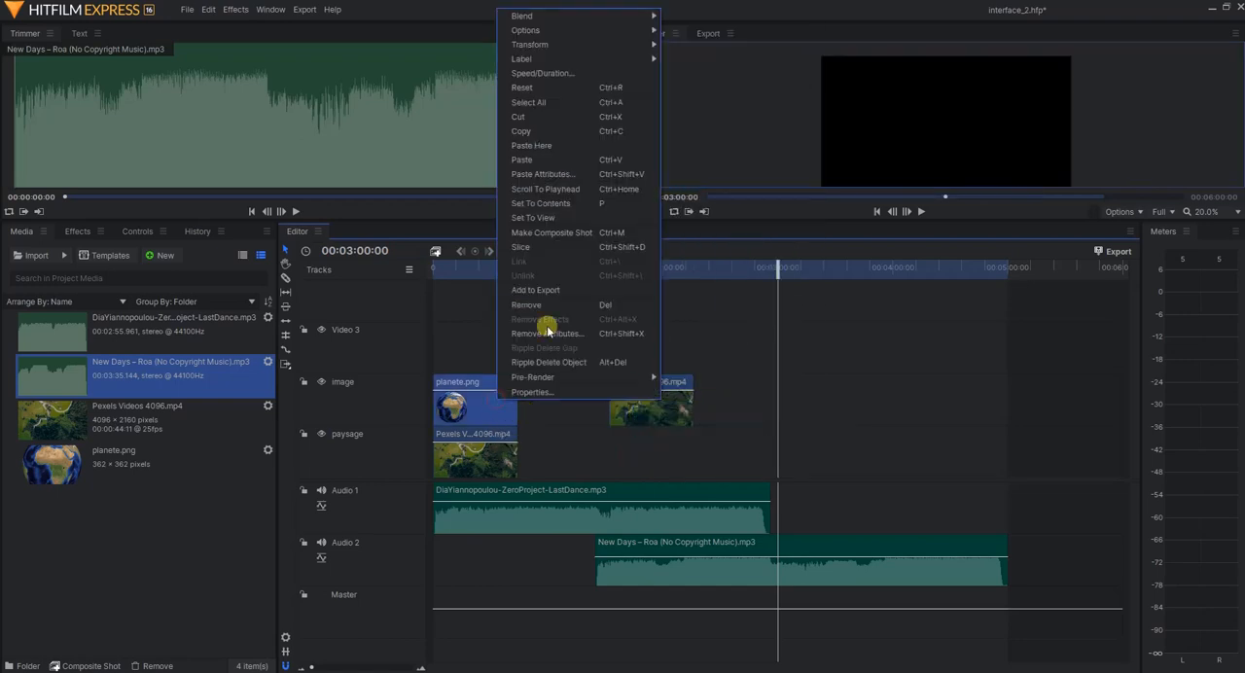
{"action": "left_click", "coordinate": [531, 131]}
{"action": "right_click", "coordinate": [742, 346]}
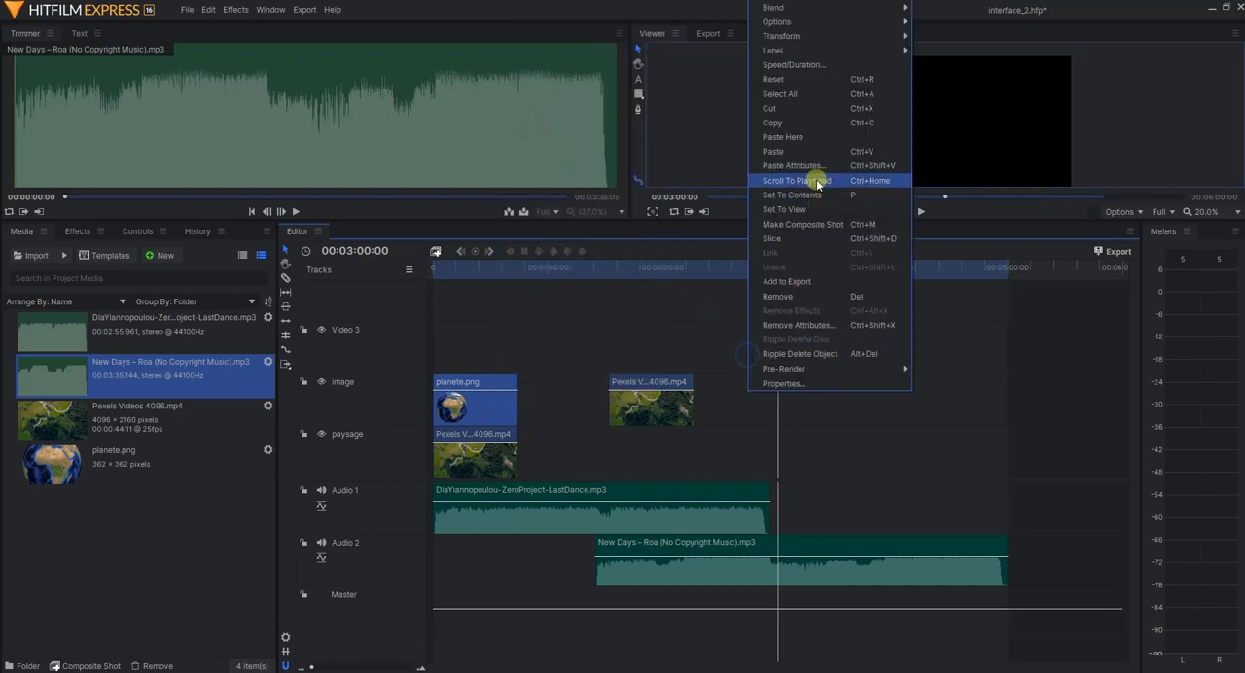
{"action": "left_click", "coordinate": [786, 152]}
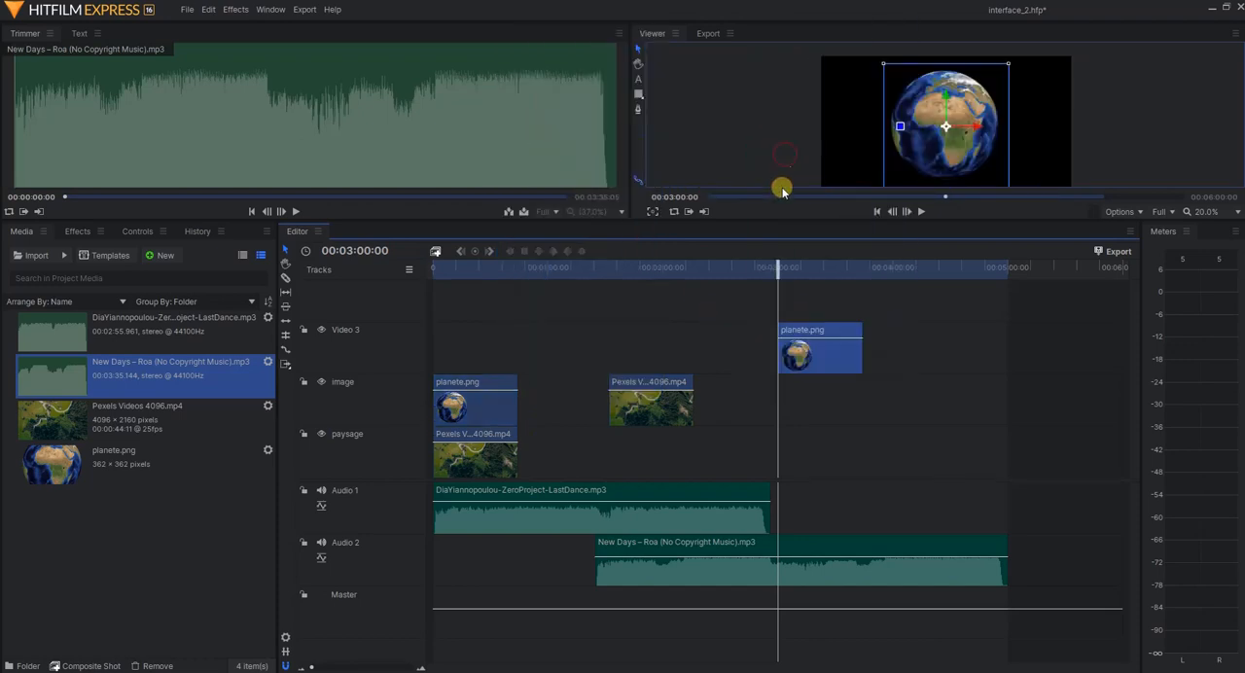
View the Paste Attributes options for the planete.png clip on Video 3, and close them without pasting
{"action": "right_click", "coordinate": [801, 333]}
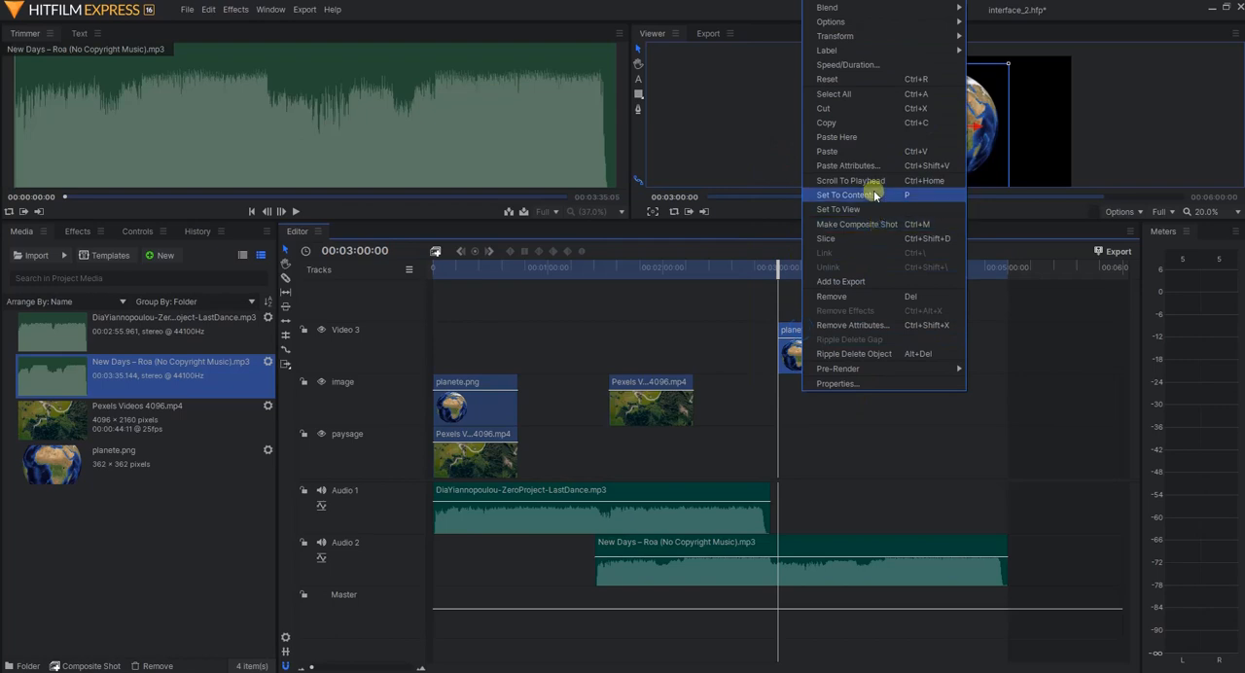
{"action": "left_click", "coordinate": [887, 169]}
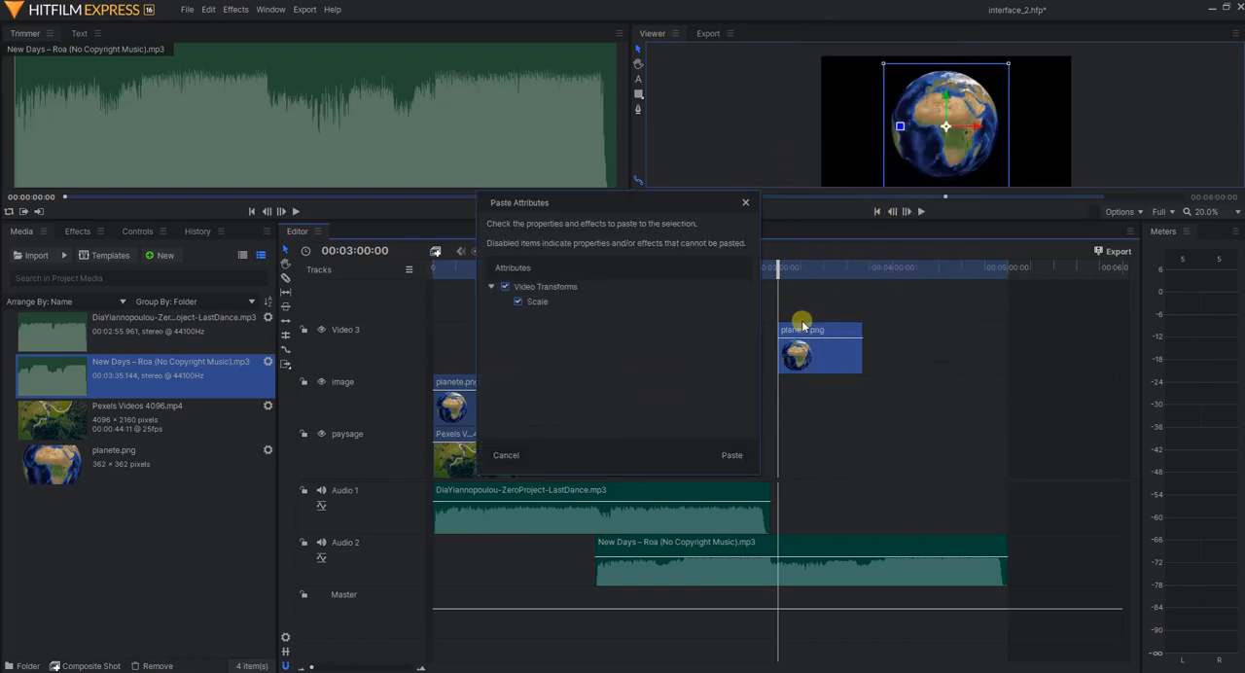
{"action": "left_click", "coordinate": [747, 208]}
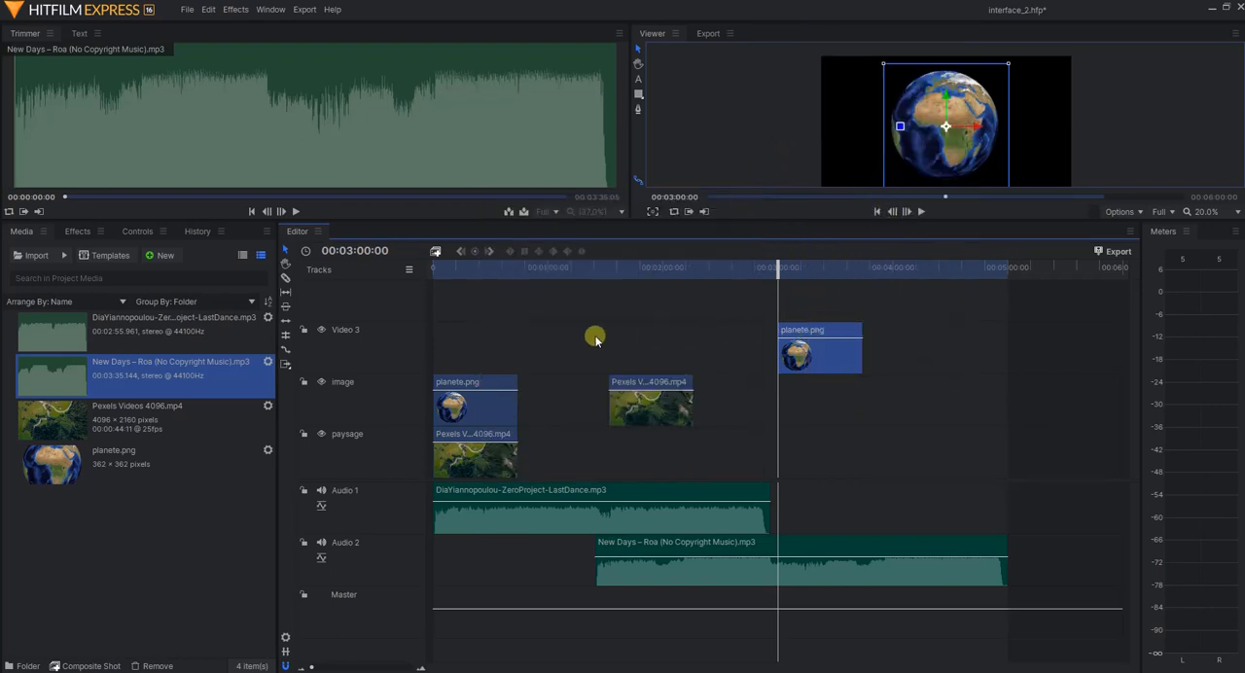
Paste the copied planete.png clip on the image track at the 00:03:00:00 playhead and deselect it
{"action": "right_click", "coordinate": [571, 301]}
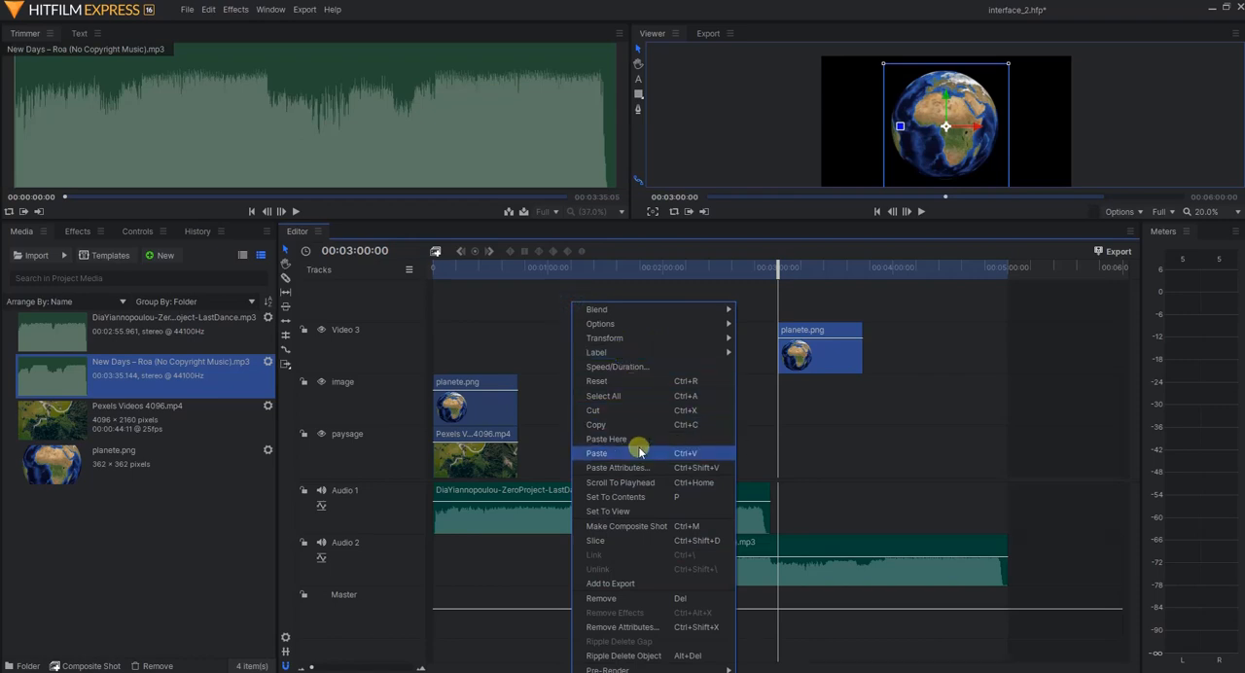
{"action": "left_click", "coordinate": [640, 452]}
{"action": "left_click", "coordinate": [545, 307]}
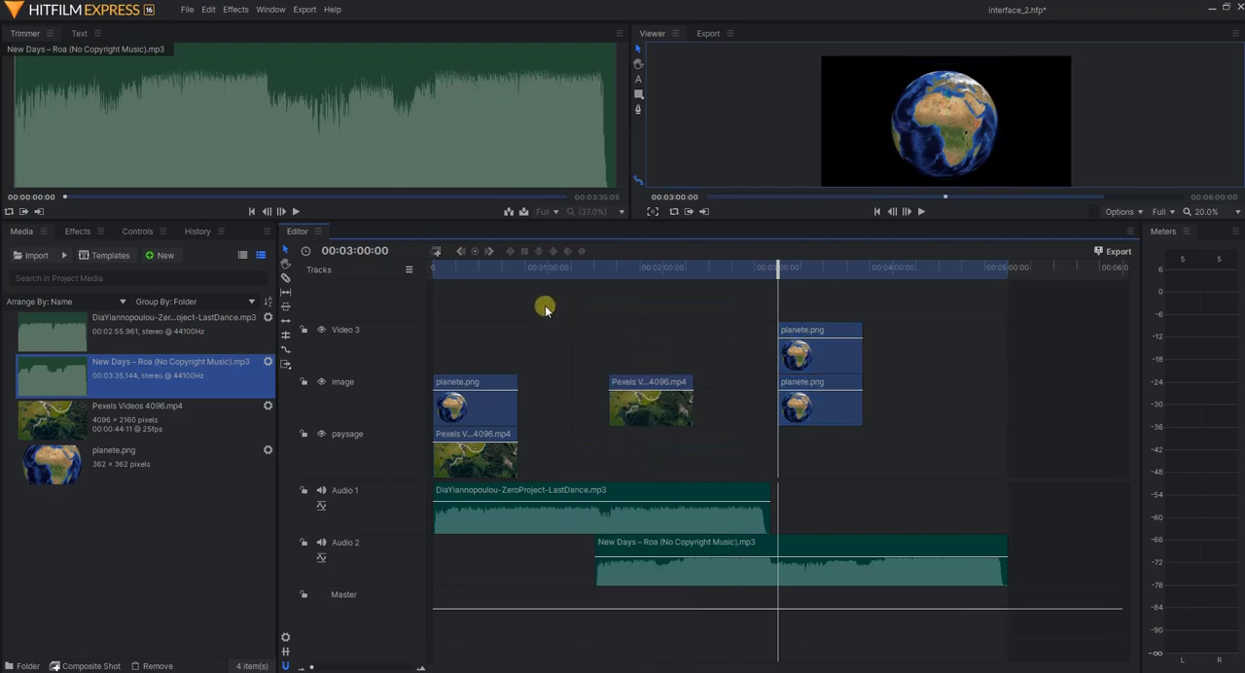
Paste planete.png again on the image track at 00:03:00:00, resolving the paste conflict with Insert
{"action": "right_click", "coordinate": [545, 308]}
{"action": "left_click", "coordinate": [591, 413]}
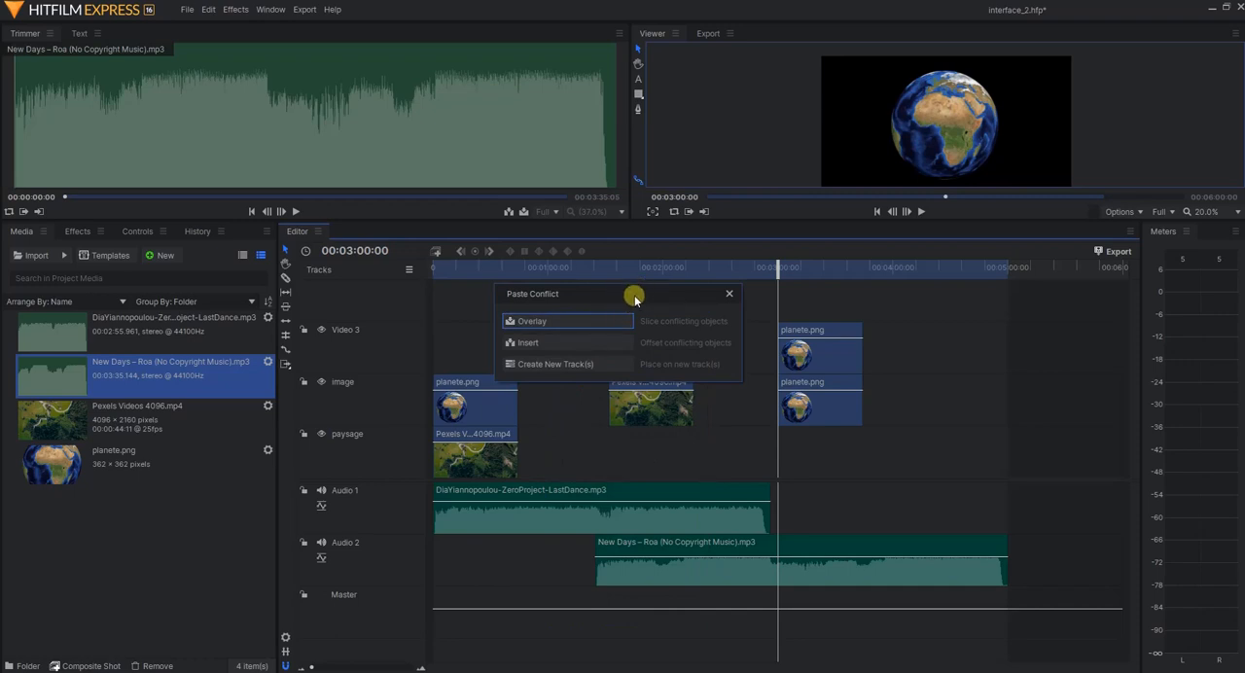
{"action": "left_click_drag", "start_coordinate": [637, 293], "coordinate": [758, 429]}
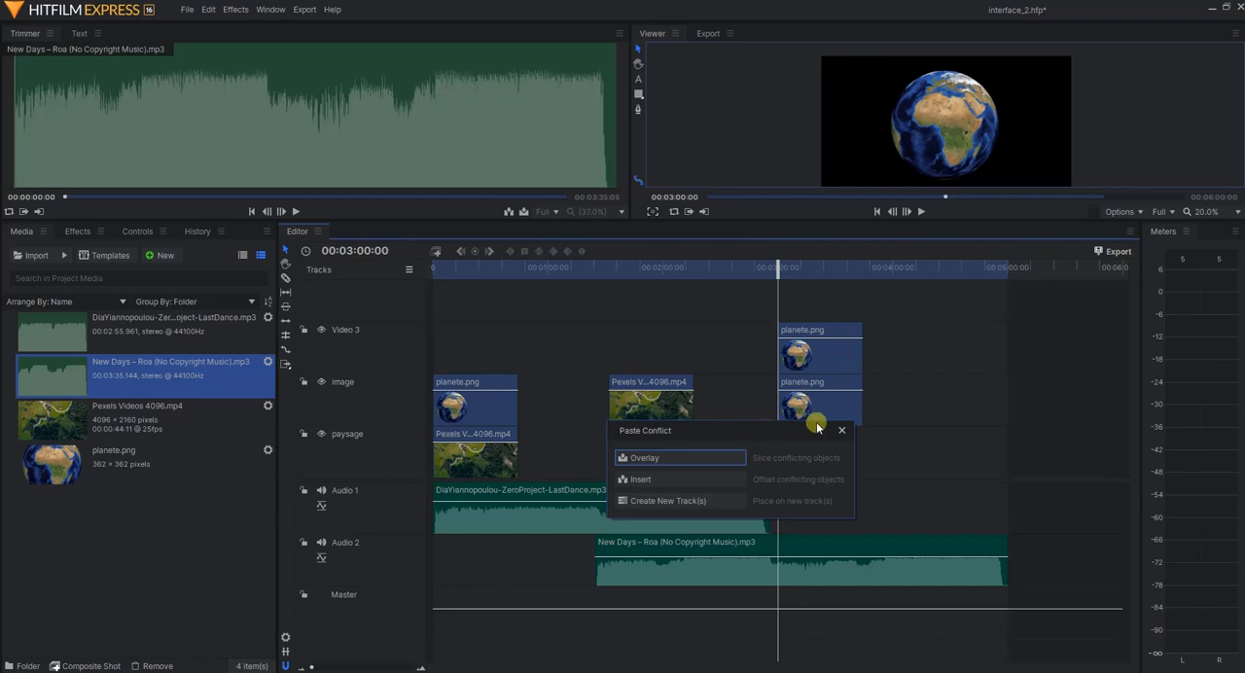
{"action": "left_click", "coordinate": [674, 479]}
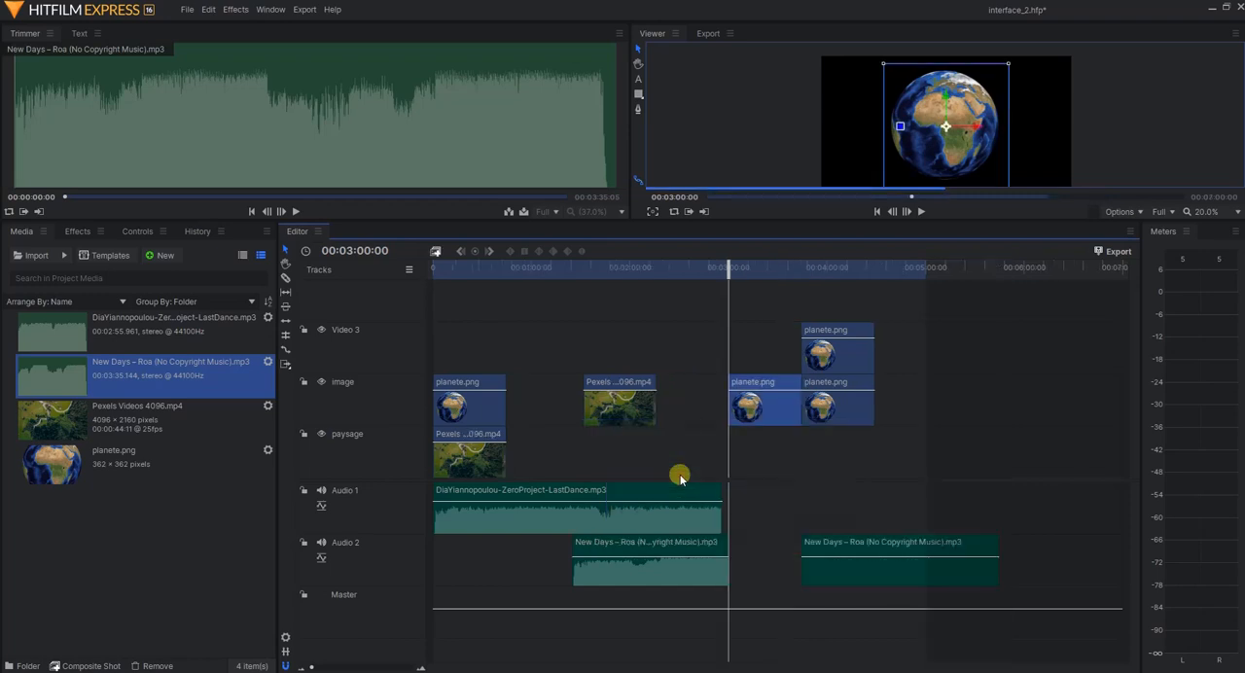
Paste another planete.png clip at the playhead, resolving the paste conflict with Create New Track(s)
{"action": "right_click", "coordinate": [744, 403]}
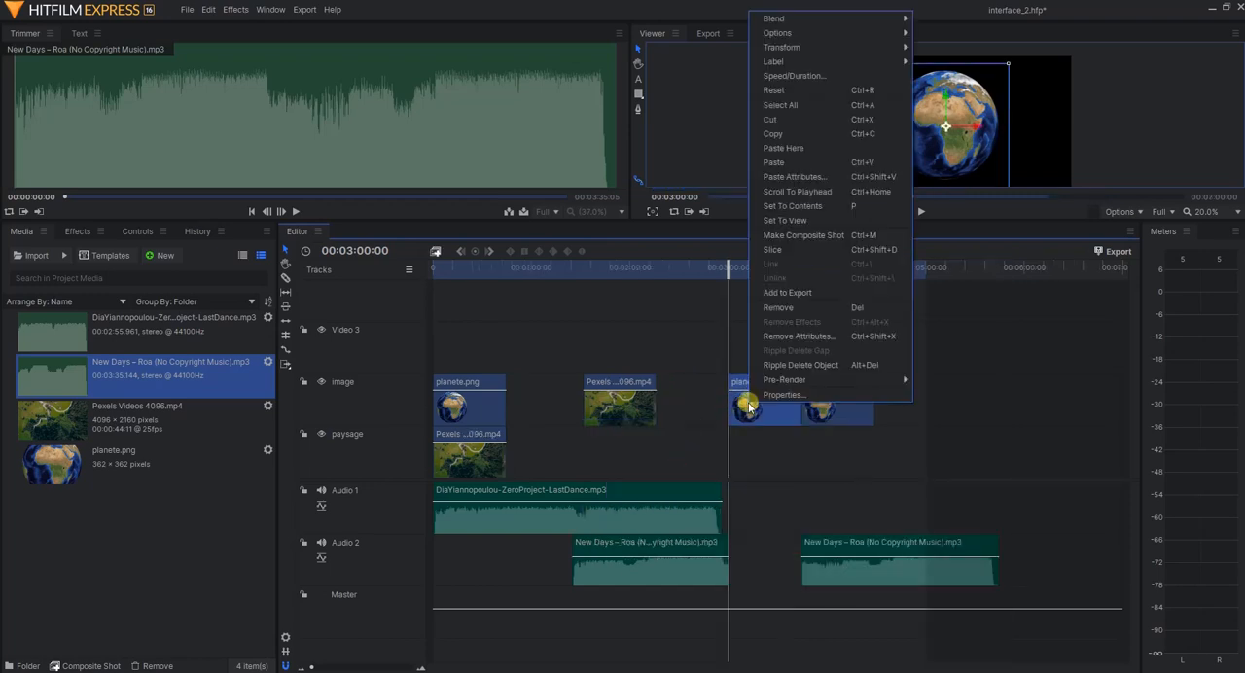
{"action": "left_click", "coordinate": [773, 162]}
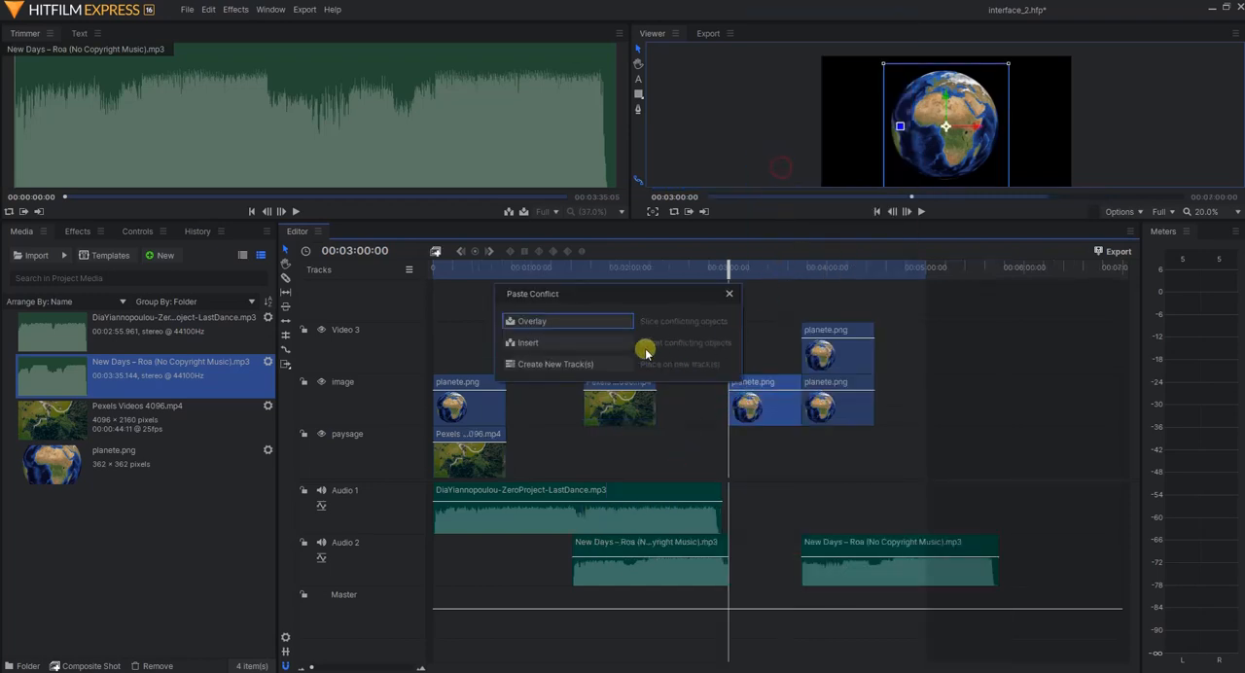
{"action": "left_click", "coordinate": [574, 366]}
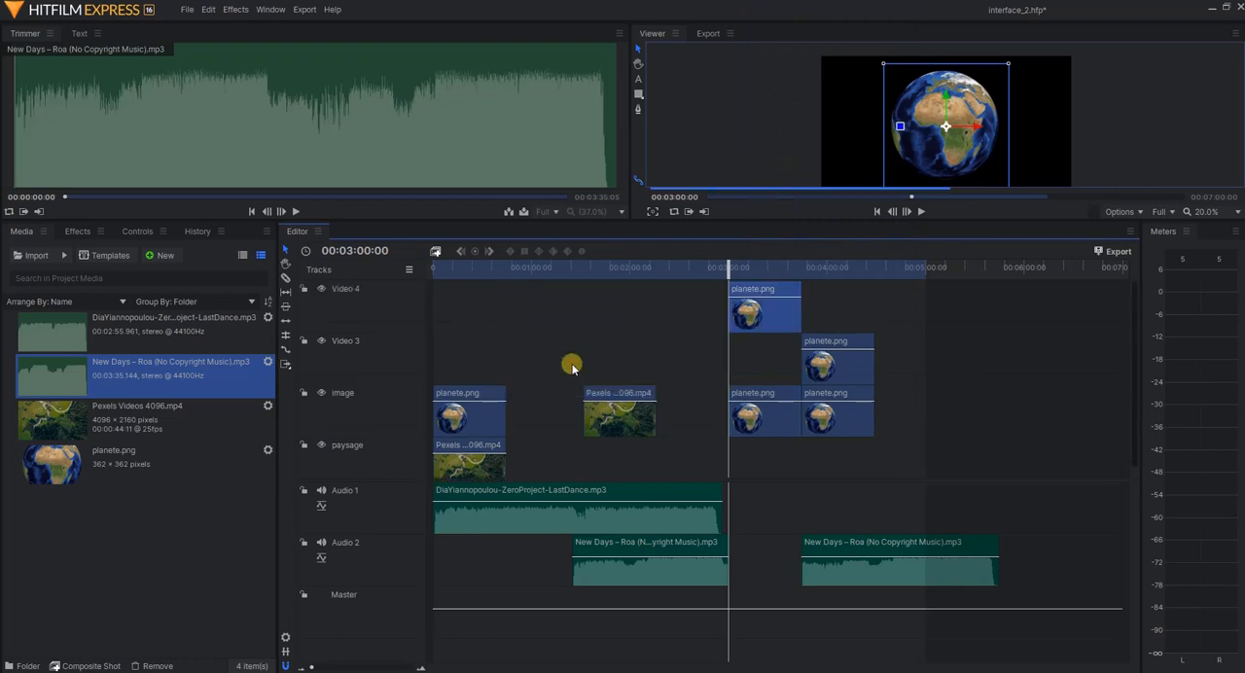
Paste planete.png over the clip on the Video 4 track at the playhead, resolving the paste conflict with Overlay
{"action": "right_click", "coordinate": [743, 298]}
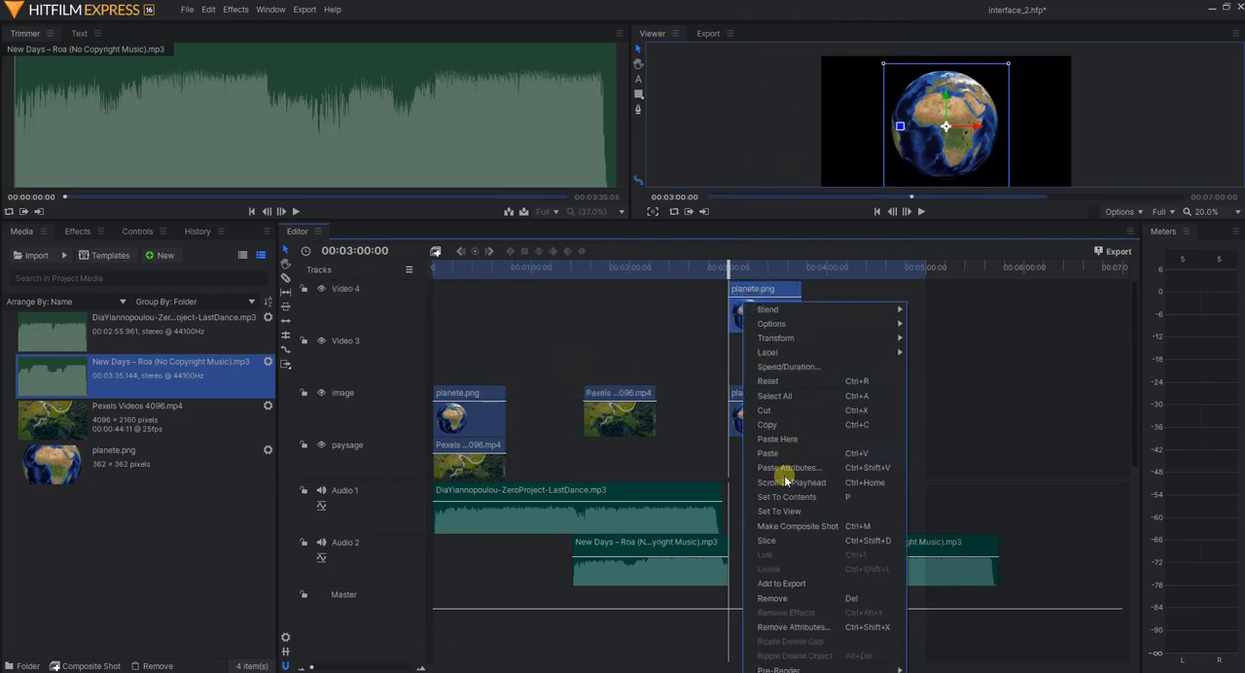
{"action": "left_click", "coordinate": [773, 447]}
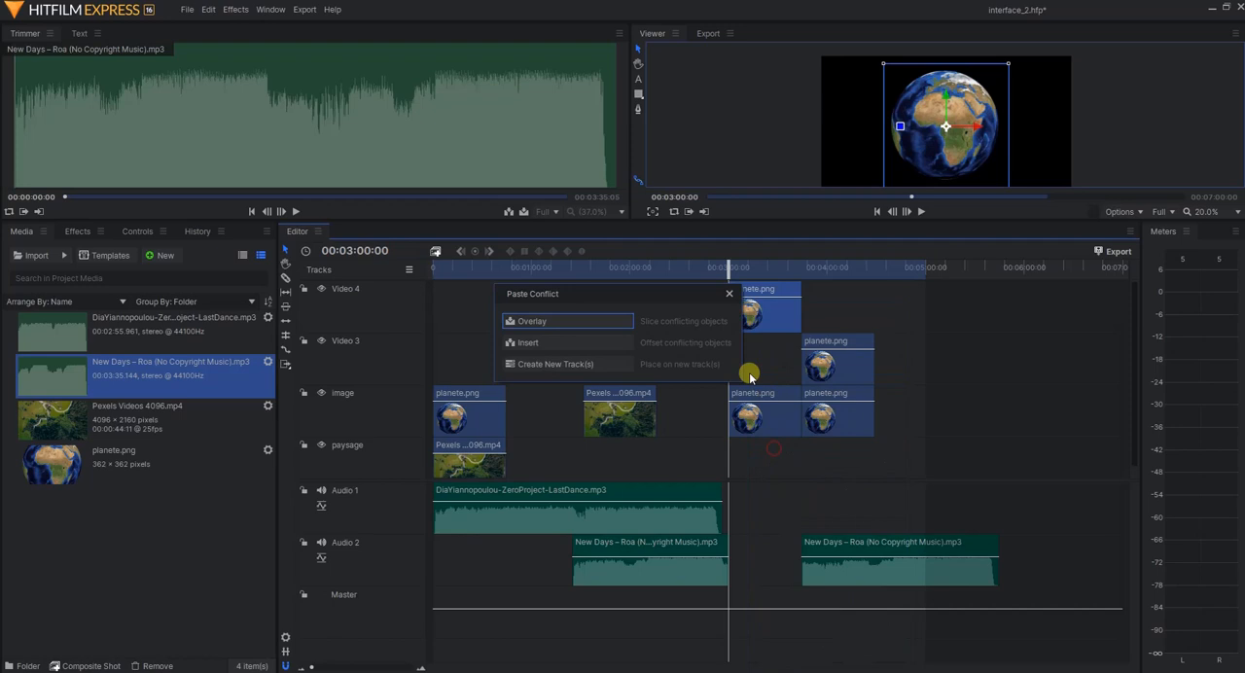
{"action": "left_click", "coordinate": [590, 322]}
{"action": "left_click_drag", "start_coordinate": [750, 296], "coordinate": [776, 288]}
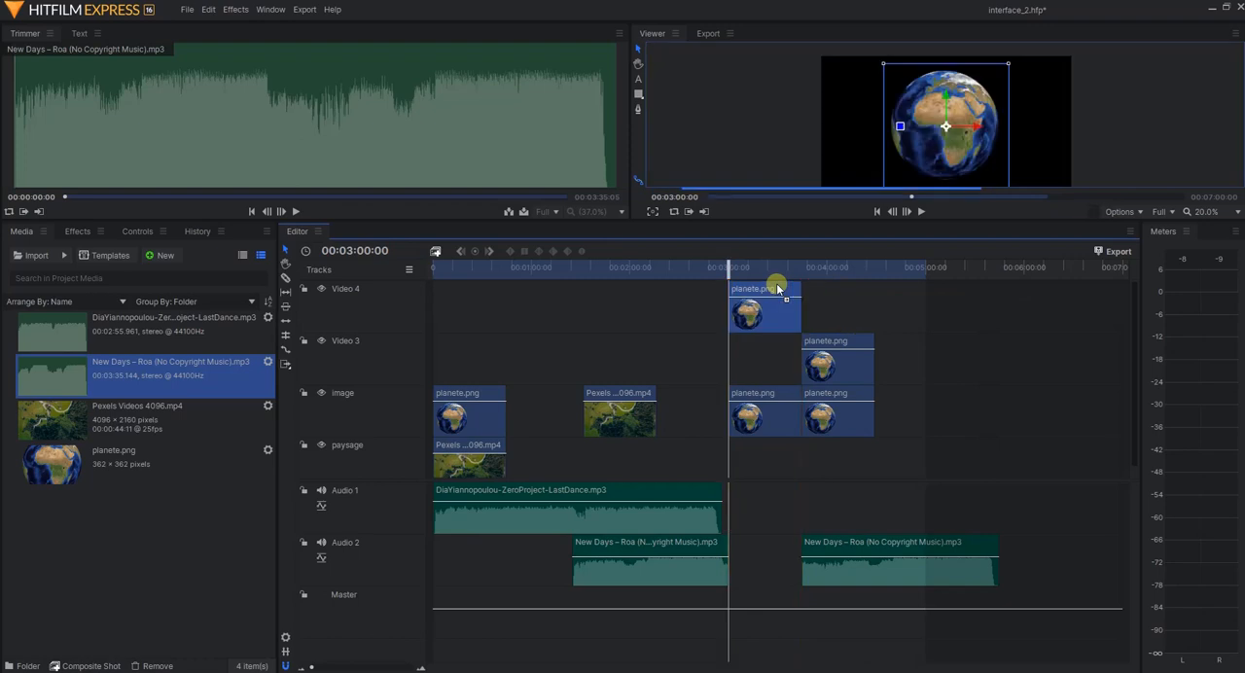
{"action": "right_click", "coordinate": [648, 309]}
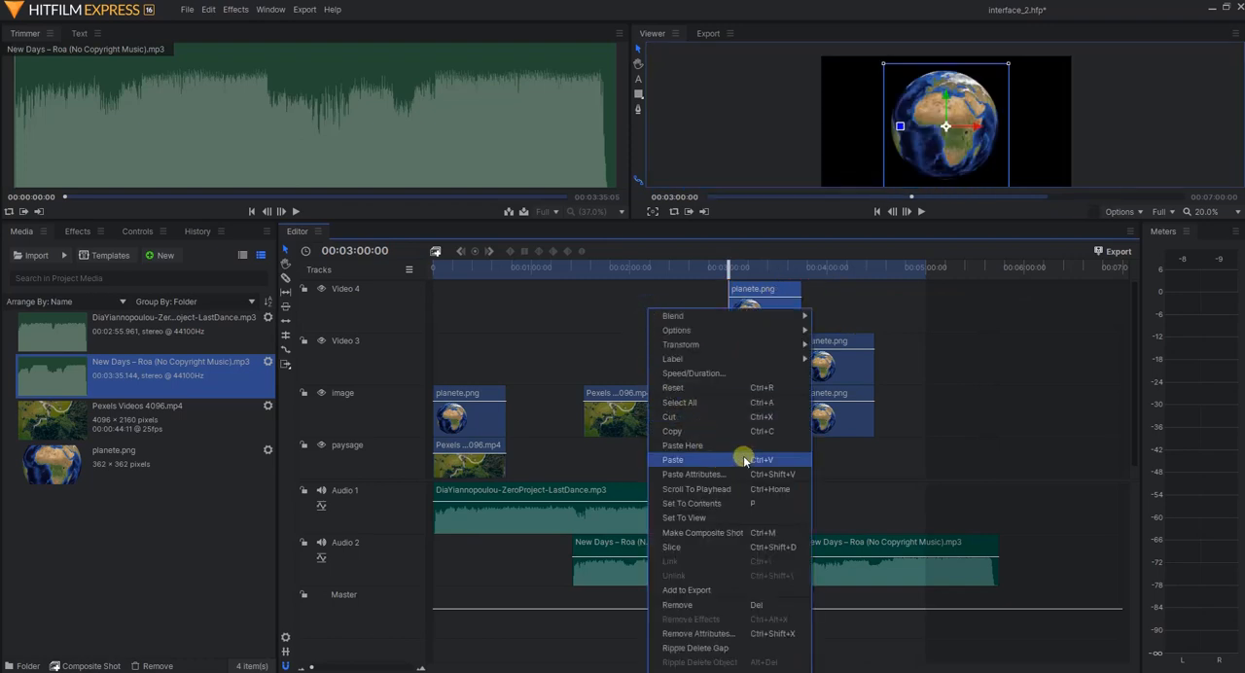
{"action": "left_click", "coordinate": [599, 329]}
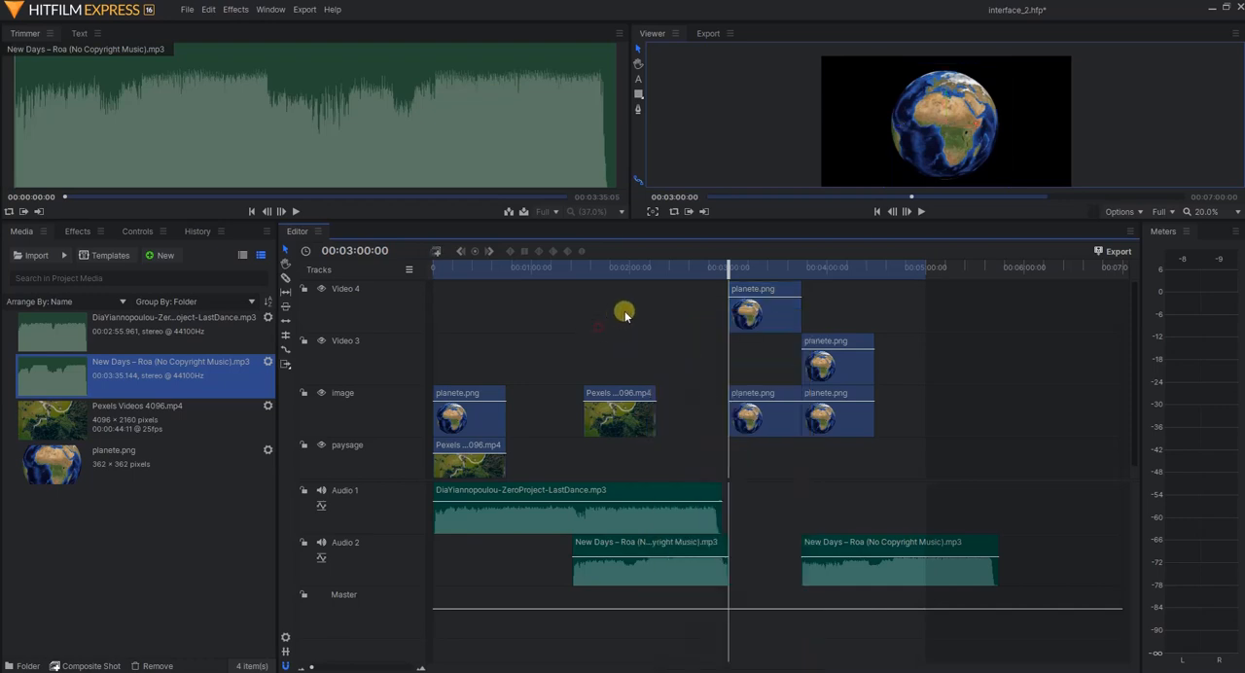
Delete the four pasted planete.png clips from the image, Video 3 and Video 4 tracks
{"action": "left_click", "coordinate": [812, 413]}
{"action": "left_click", "coordinate": [764, 413]}
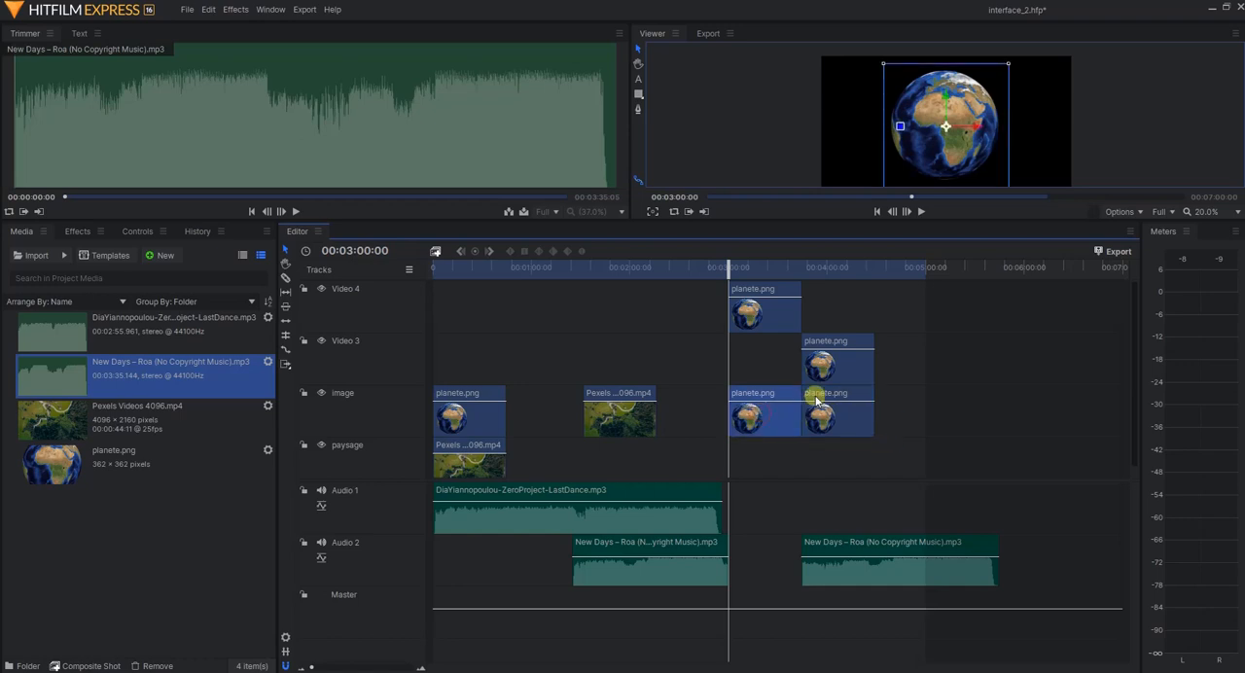
{"action": "left_click", "coordinate": [815, 398]}
{"action": "left_click", "coordinate": [784, 418]}
{"action": "key", "text": "Delete"}
{"action": "left_click", "coordinate": [843, 418]}
{"action": "key", "text": "Delete"}
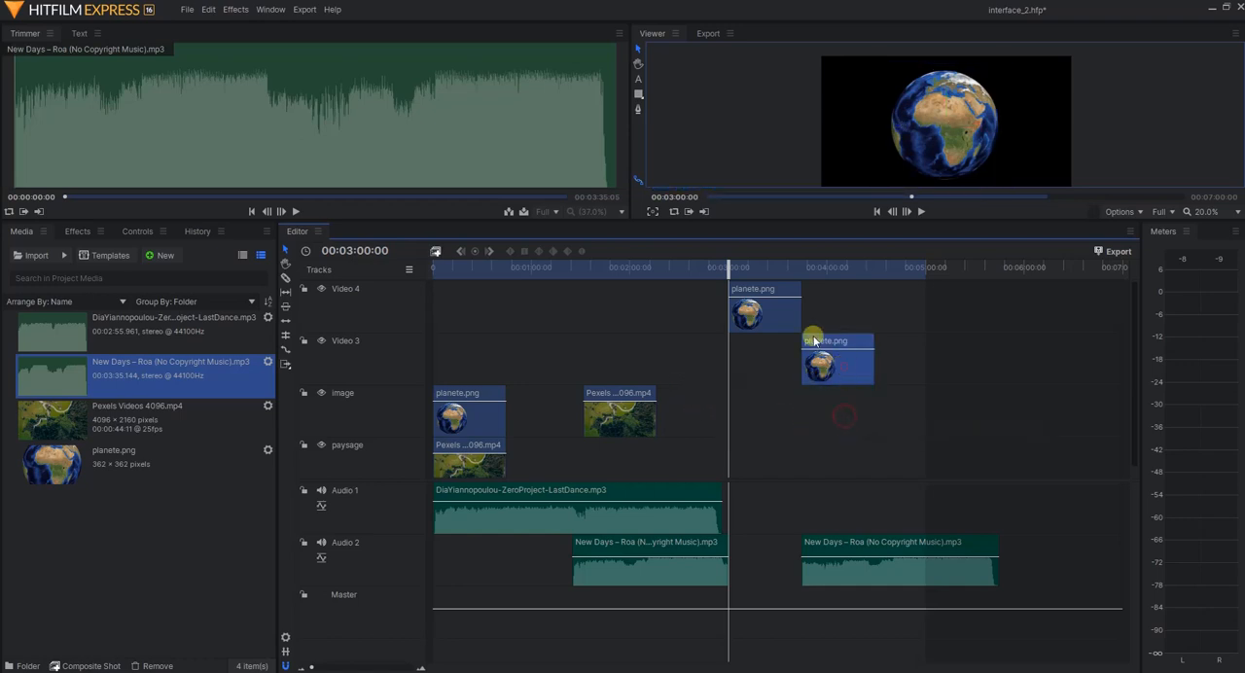
{"action": "key", "text": "Delete"}
{"action": "left_click", "coordinate": [796, 321]}
{"action": "key", "text": "Delete"}
{"action": "left_click", "coordinate": [645, 425]}
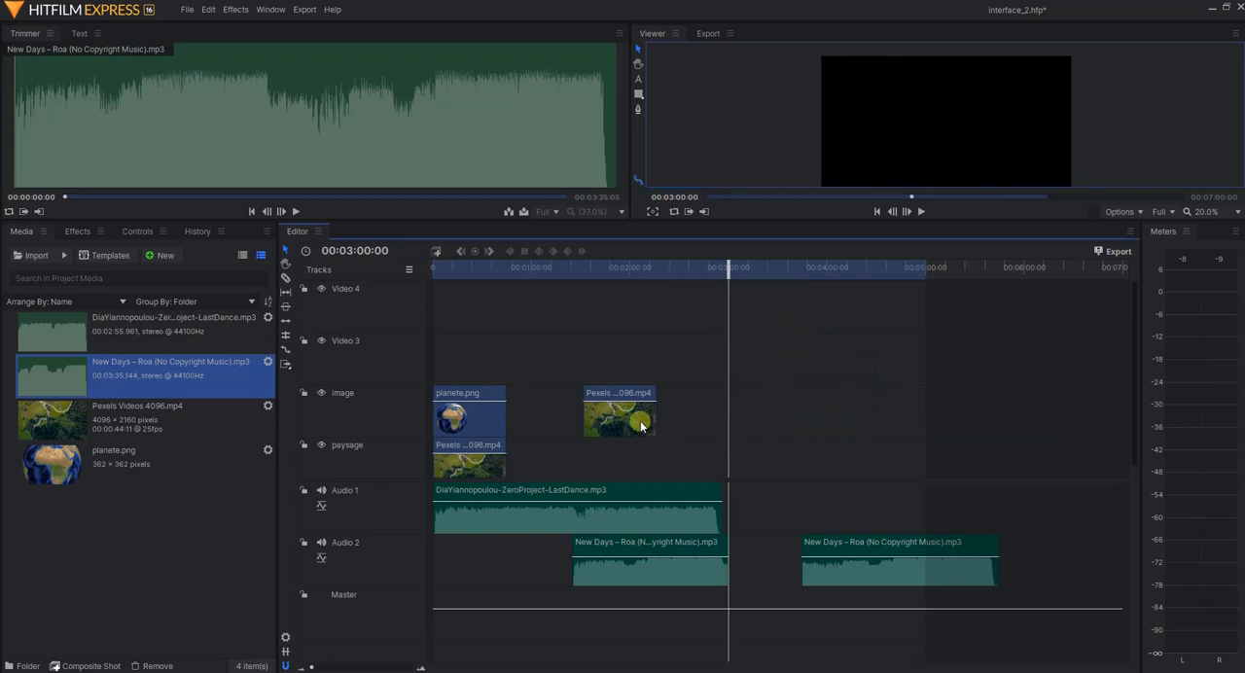
{"action": "right_click", "coordinate": [640, 420]}
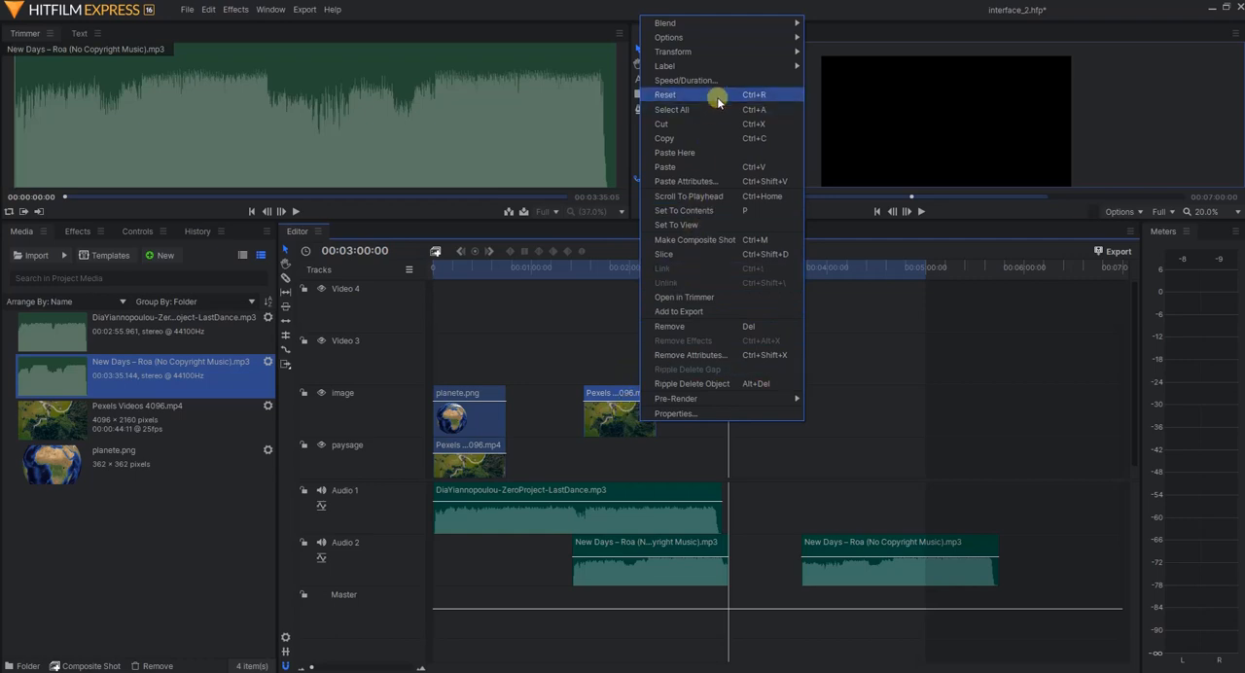
{"action": "left_click", "coordinate": [609, 405]}
{"action": "right_click", "coordinate": [609, 407]}
{"action": "left_click", "coordinate": [600, 408]}
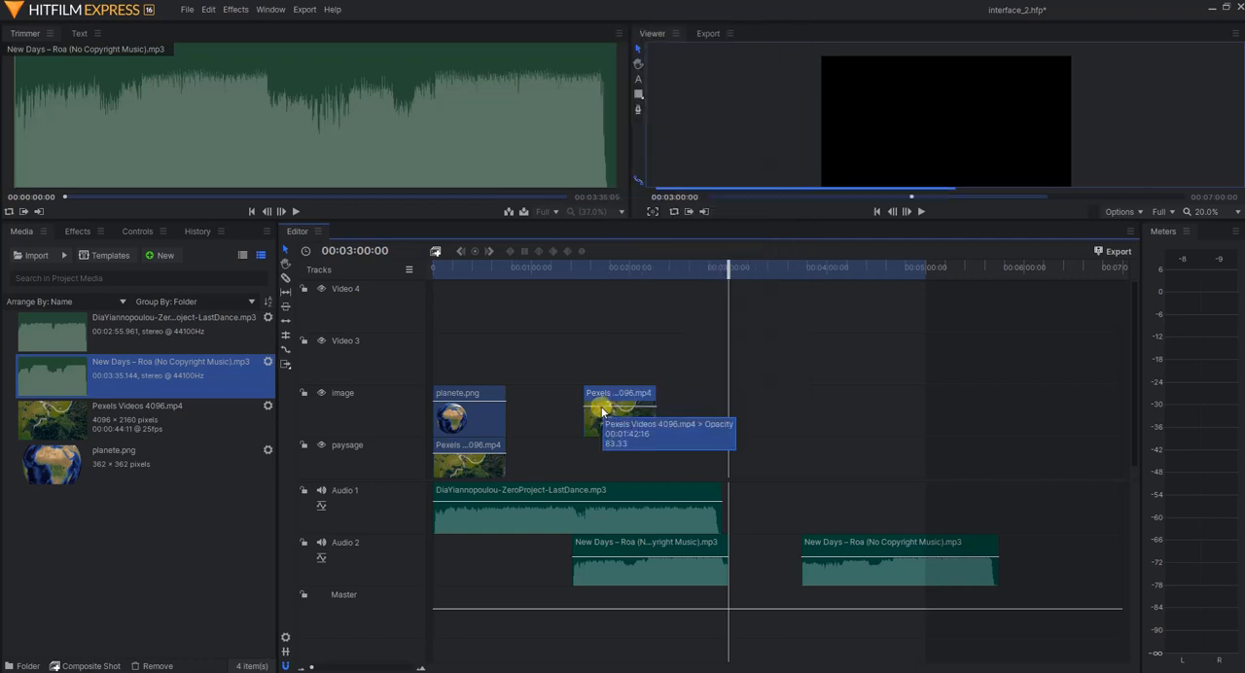
Shorten the duration of the Pexels Videos 4096.mp4 clip on the image track, with speed and duration linked
{"action": "left_click", "coordinate": [623, 266]}
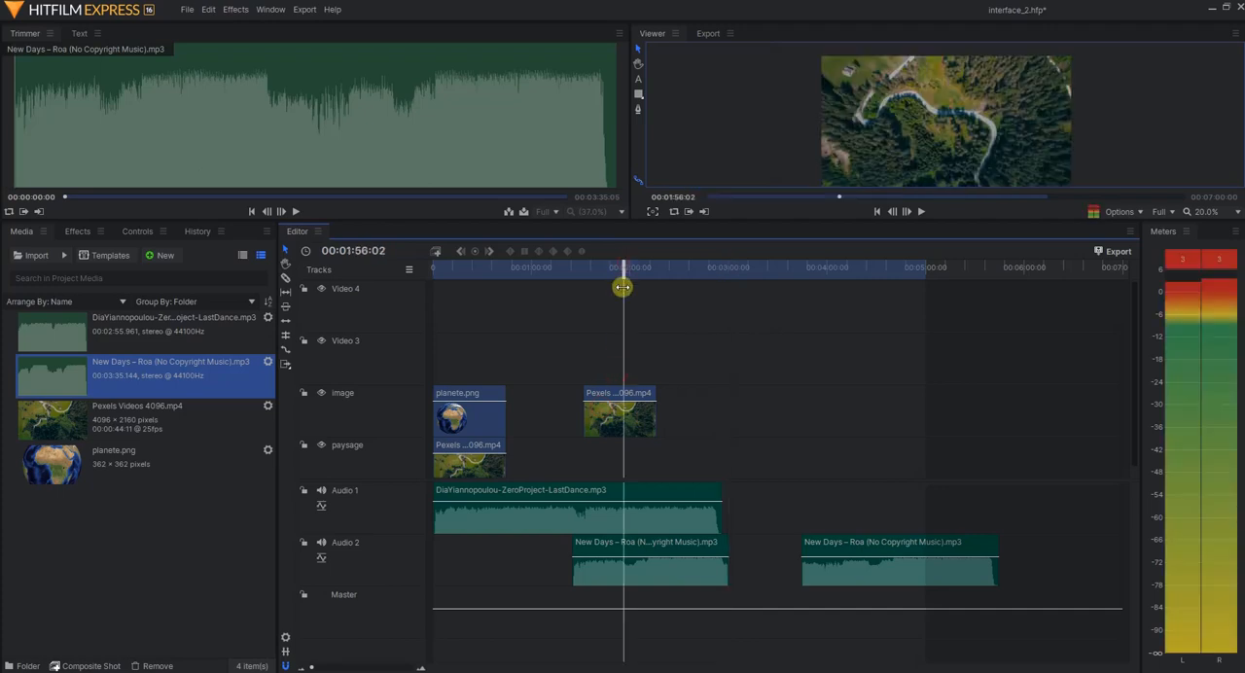
{"action": "right_click", "coordinate": [636, 401]}
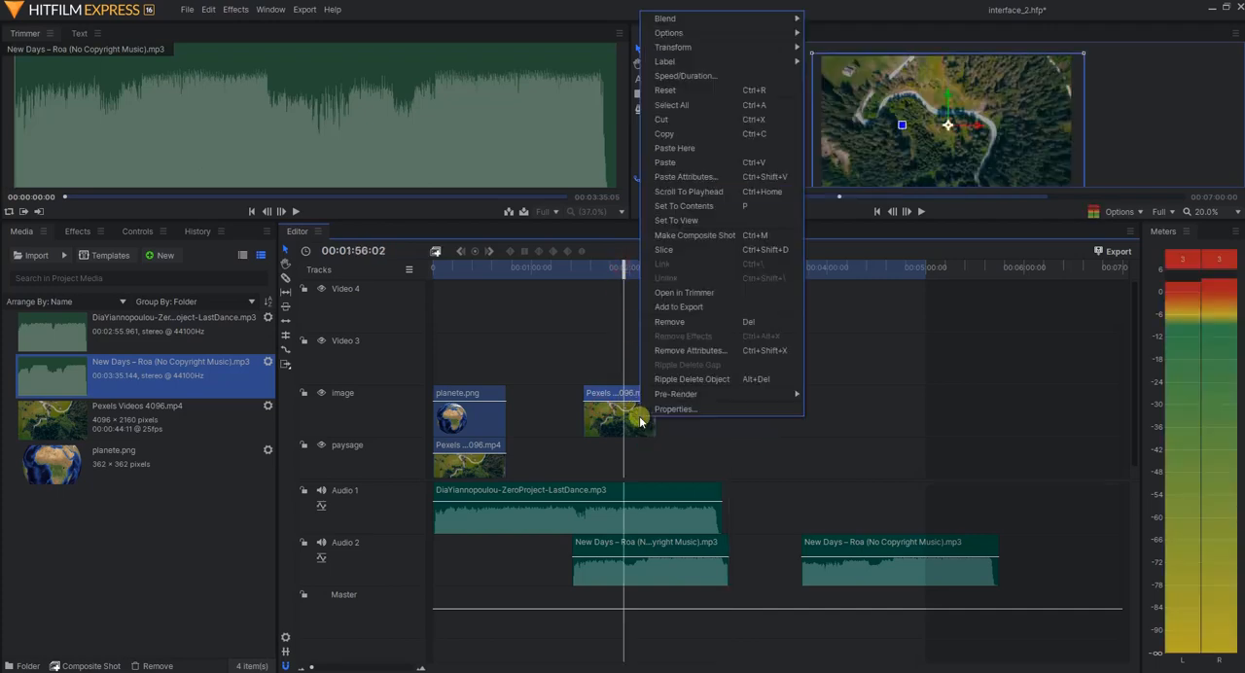
{"action": "left_click", "coordinate": [704, 78]}
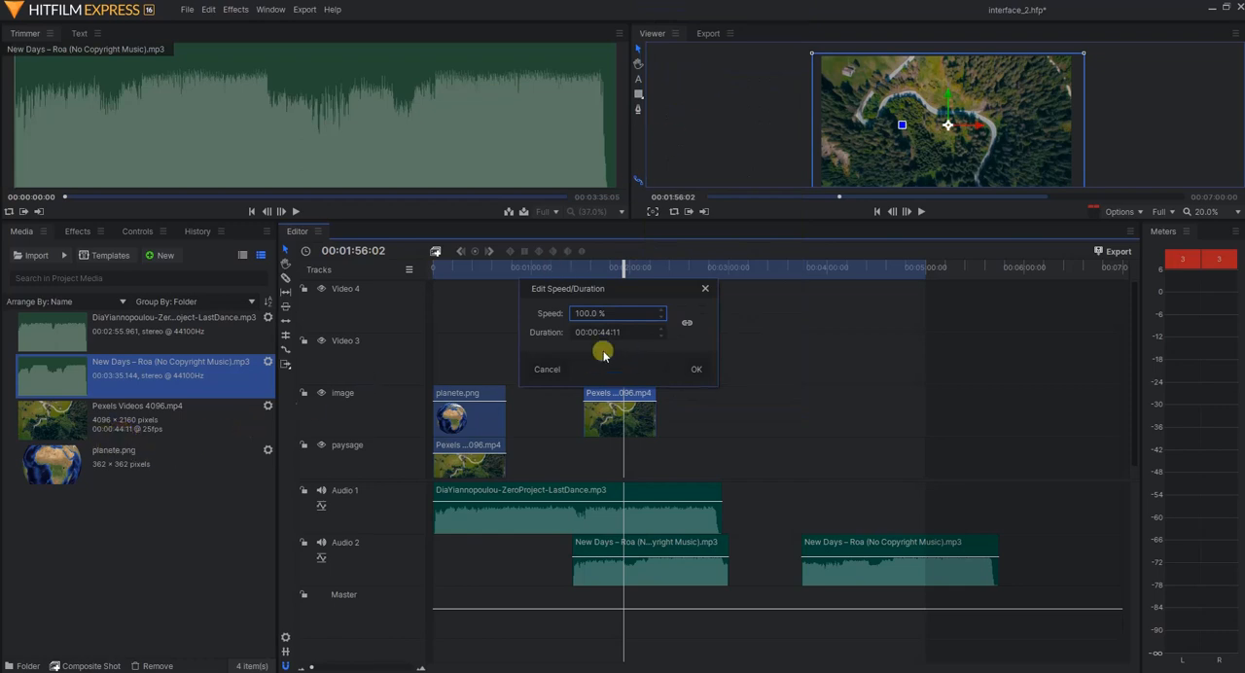
{"action": "left_click_drag", "start_coordinate": [607, 334], "coordinate": [607, 335]}
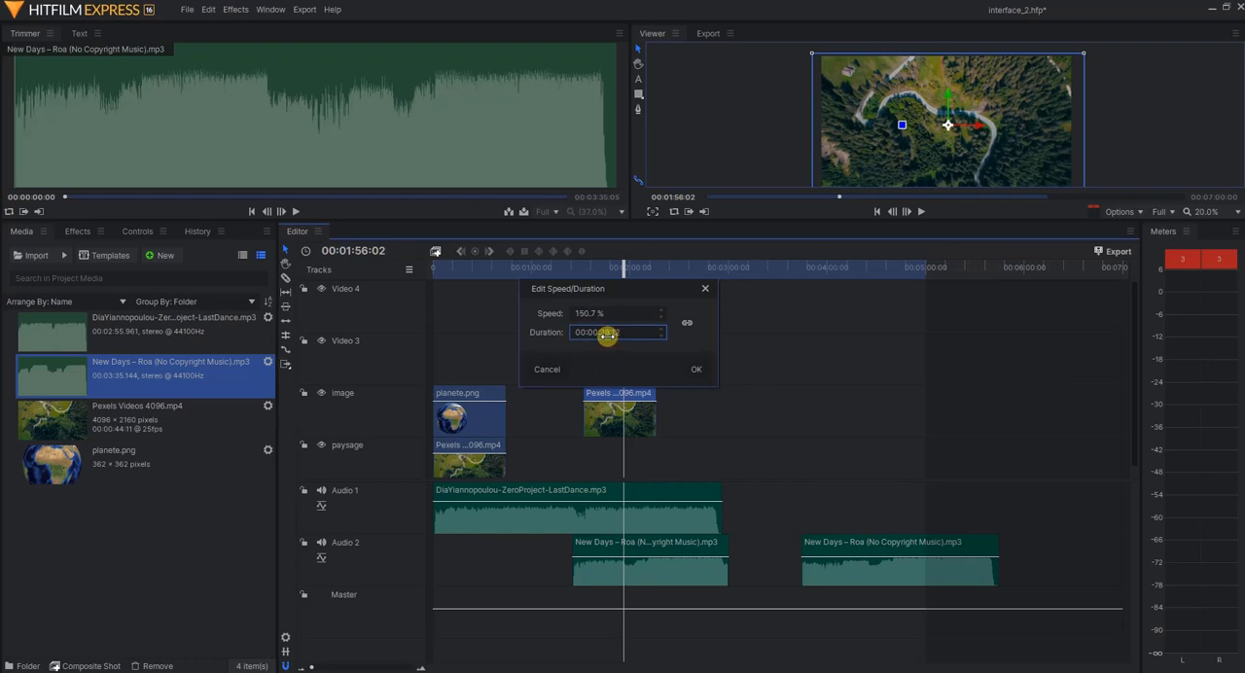
{"action": "left_click_drag", "start_coordinate": [627, 332], "coordinate": [610, 331]}
{"action": "left_click", "coordinate": [696, 369]}
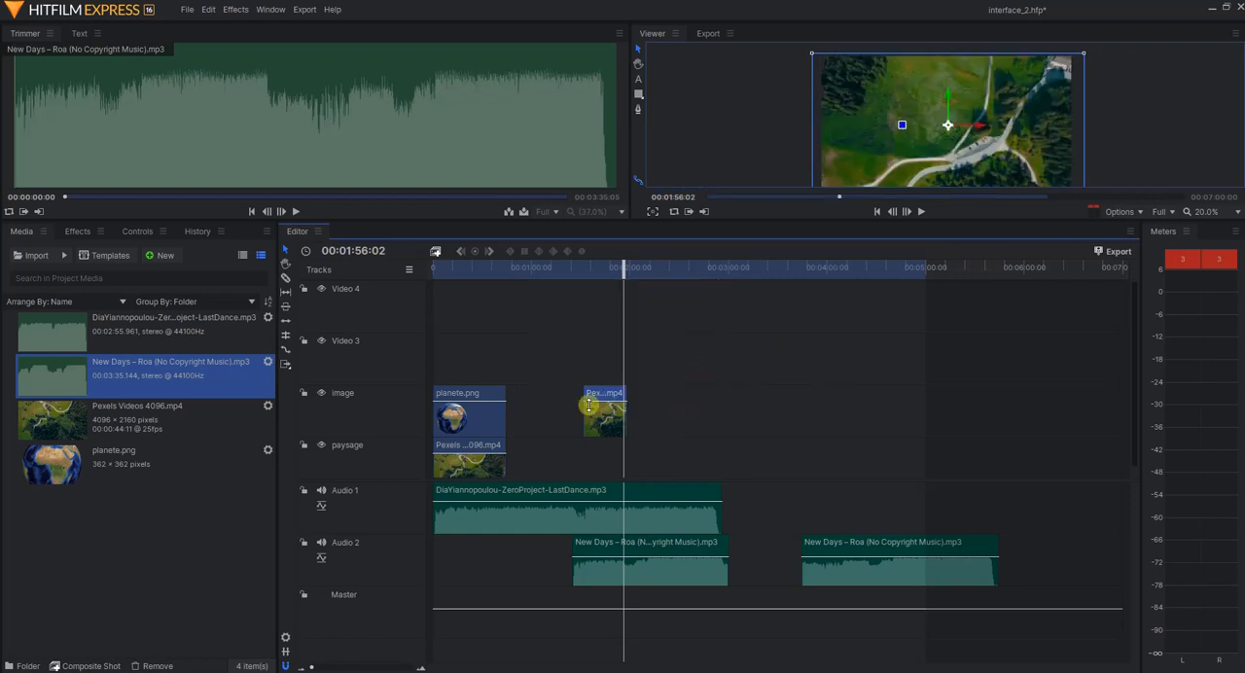
Play the shortened clip on the image track from 00:01:33:23 to check its speed
{"action": "left_click", "coordinate": [586, 267]}
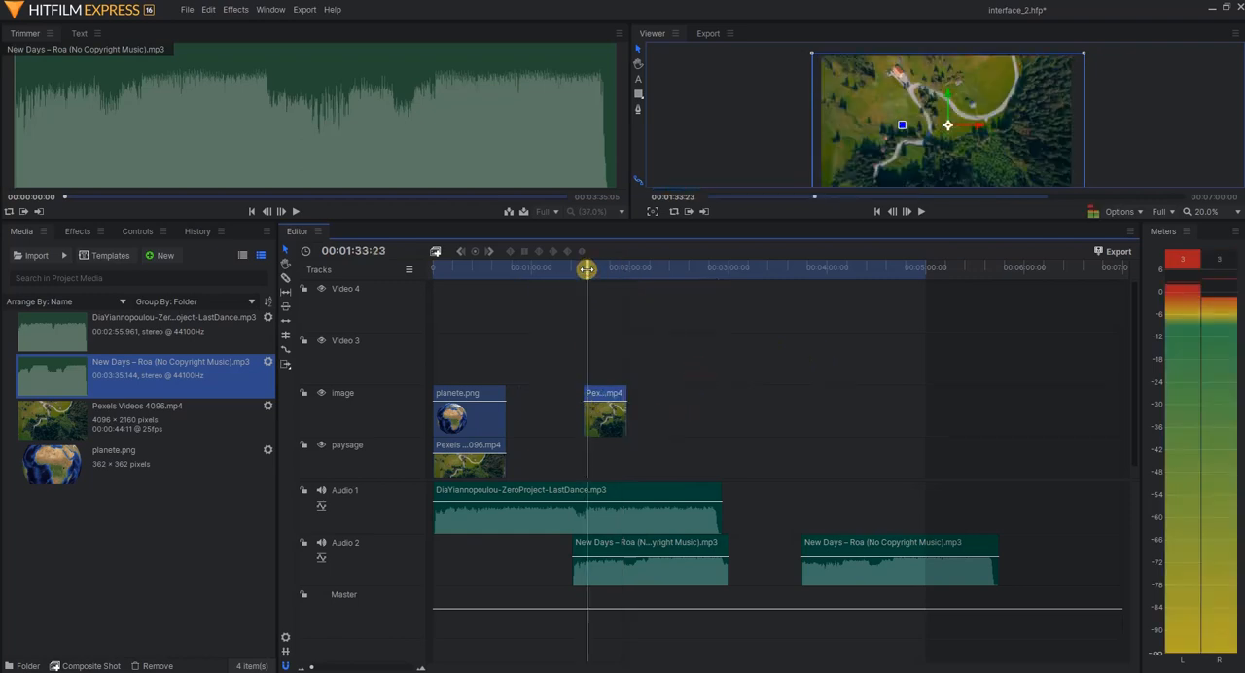
{"action": "key", "text": "space"}
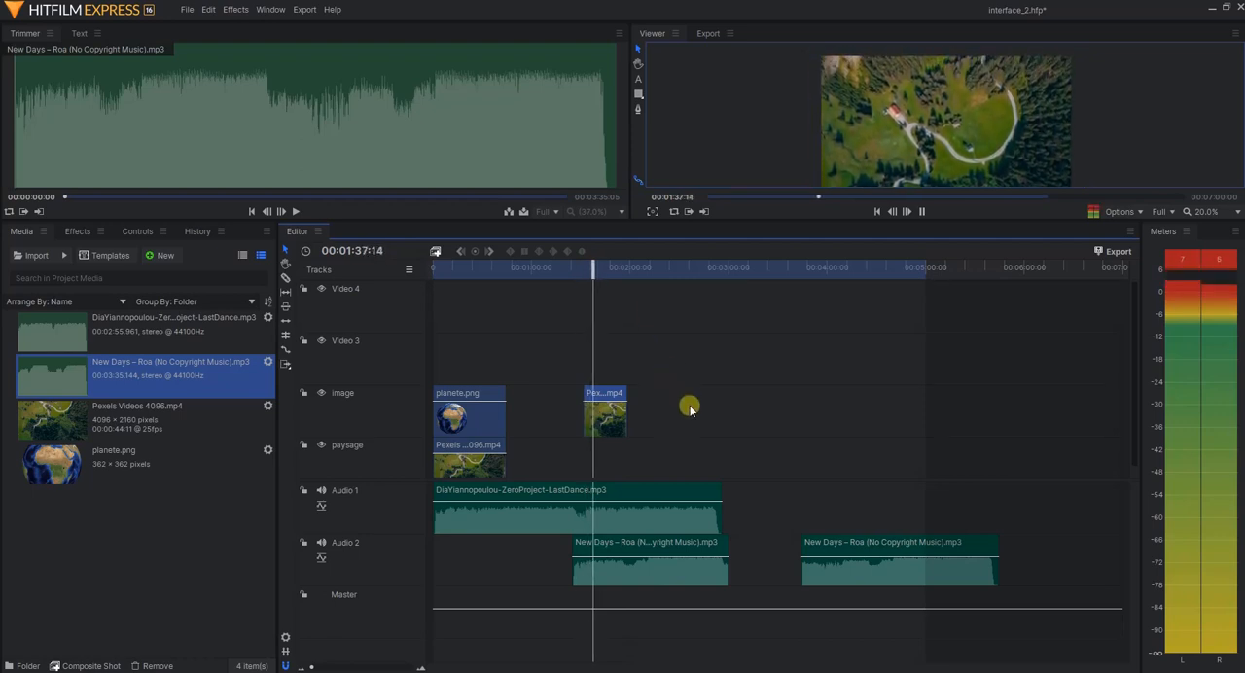
{"action": "key", "text": "space"}
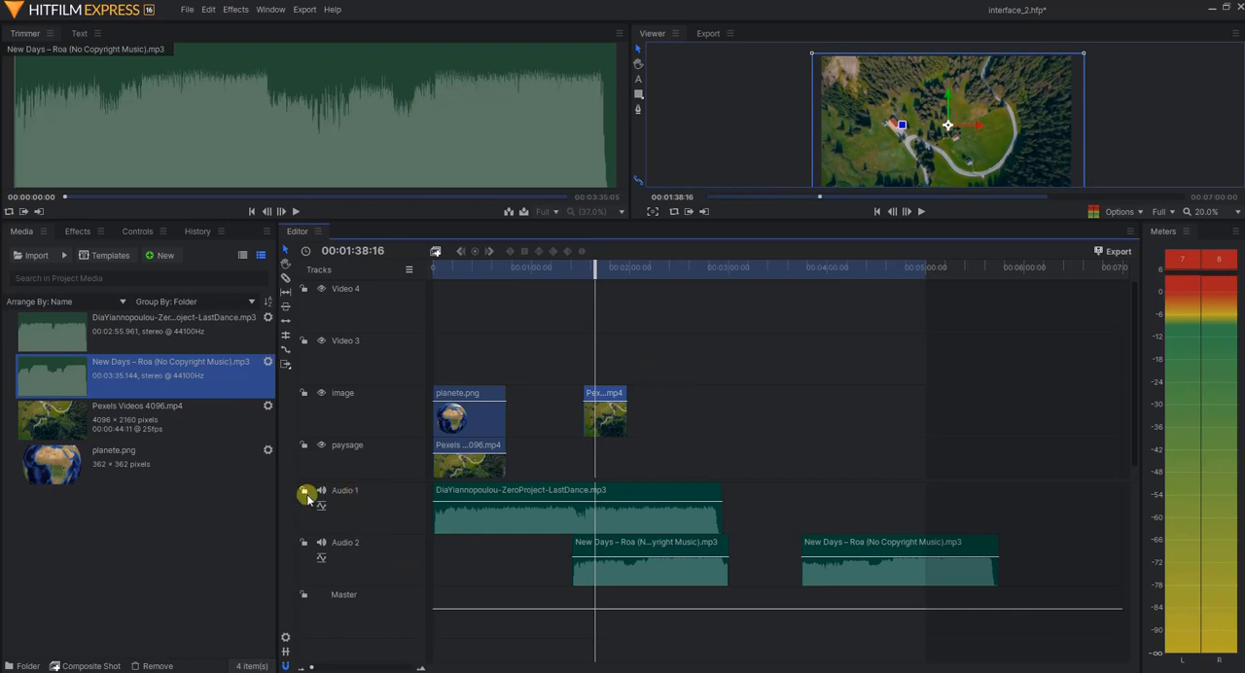
Mute the Audio 1 and Audio 2 tracks and play the sped-up clip and the opening clips to compare their speed
{"action": "left_click", "coordinate": [319, 492]}
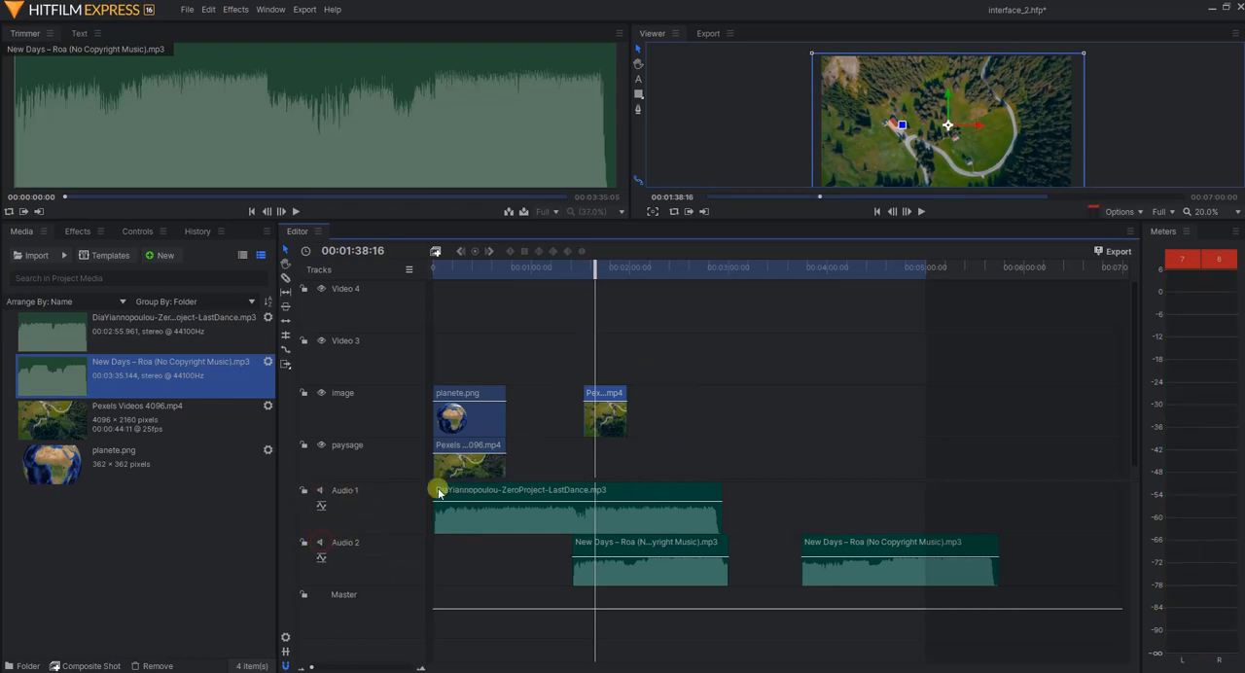
{"action": "key", "text": "space"}
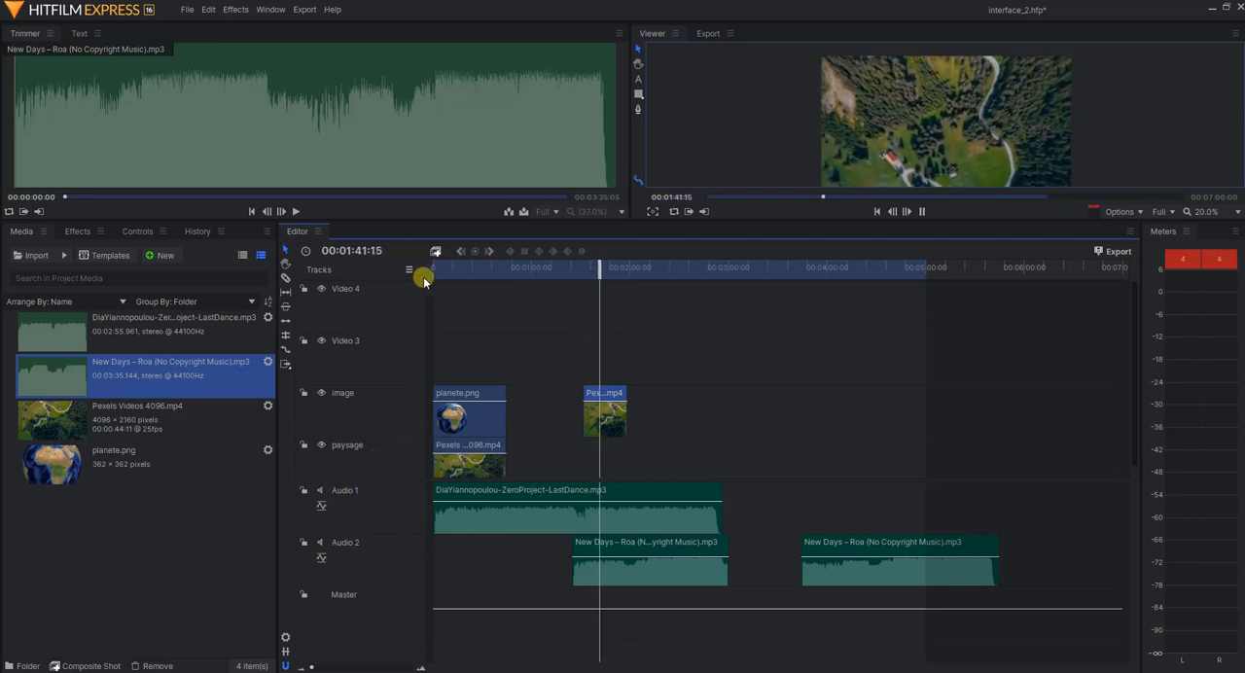
{"action": "key", "text": "space"}
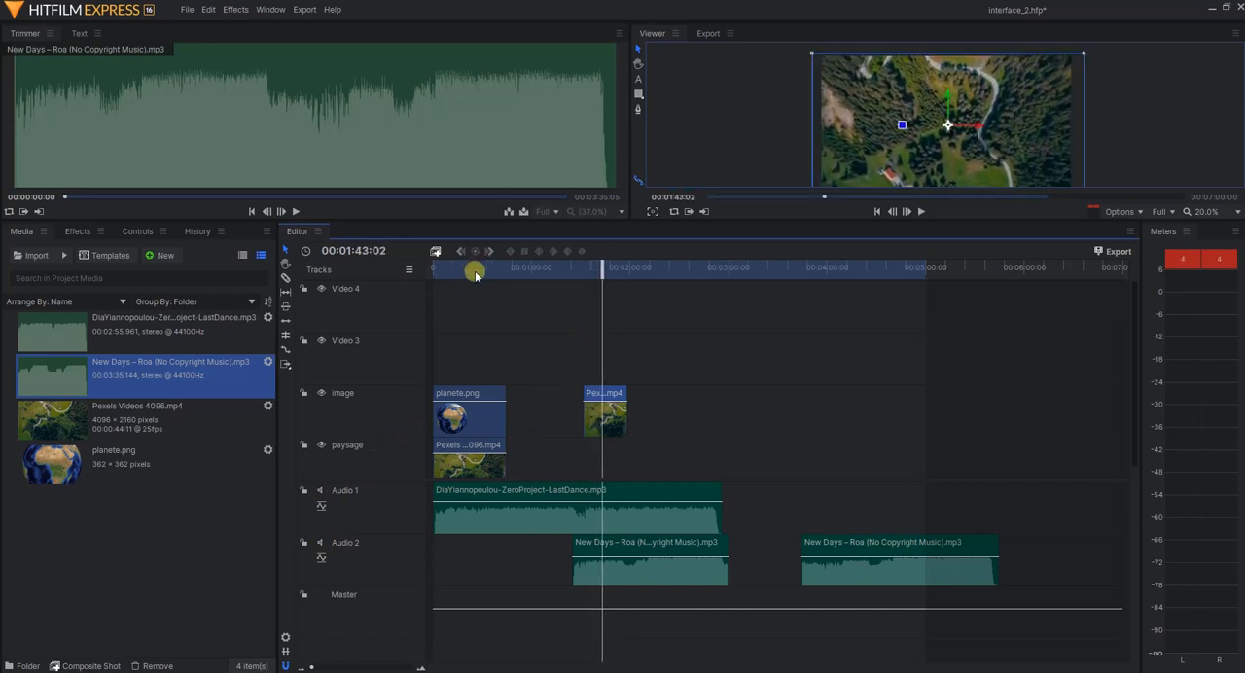
{"action": "left_click", "coordinate": [466, 268]}
{"action": "key", "text": "space"}
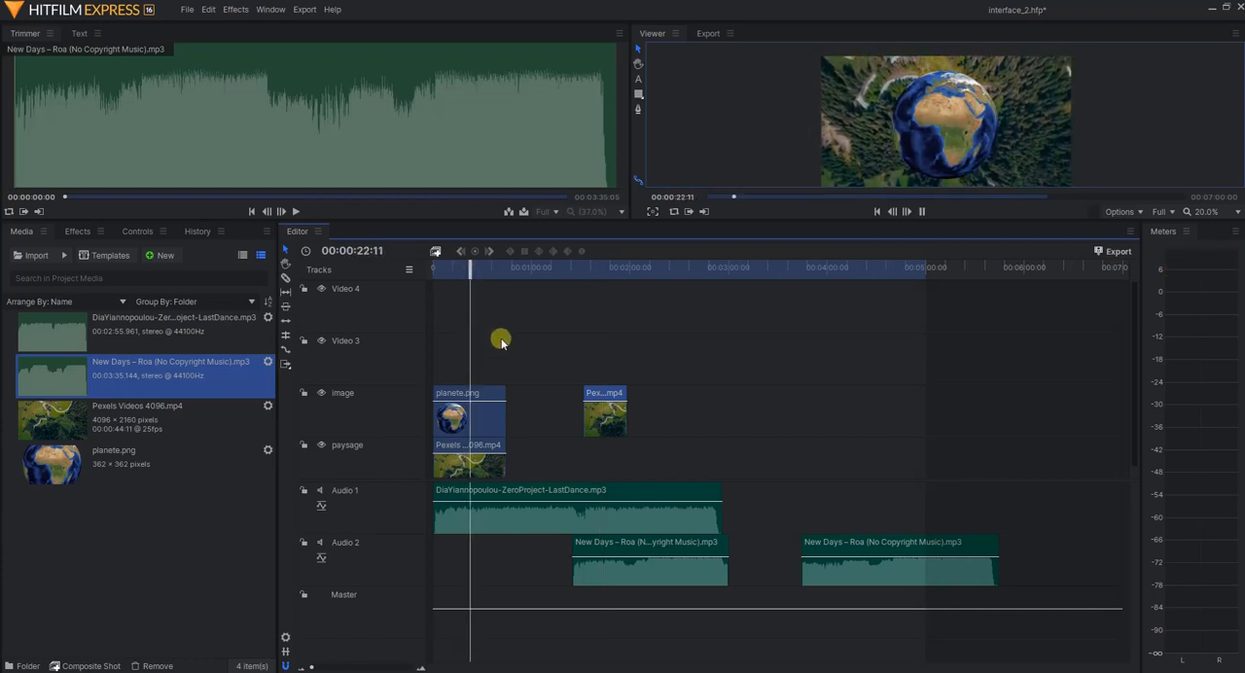
{"action": "key", "text": "space"}
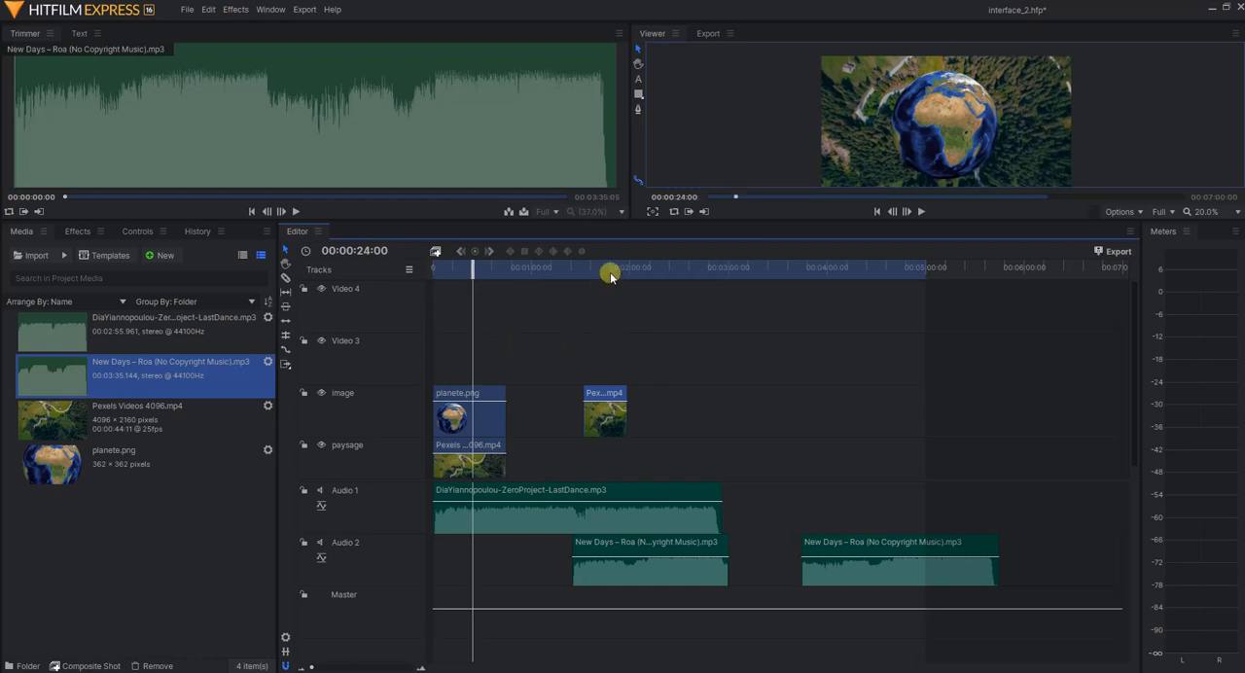
Increase the speed of the Pexels Videos 4096.mp4 clip on the image track further and play it from 00:01:35:02
{"action": "left_click", "coordinate": [609, 269]}
{"action": "right_click", "coordinate": [615, 400]}
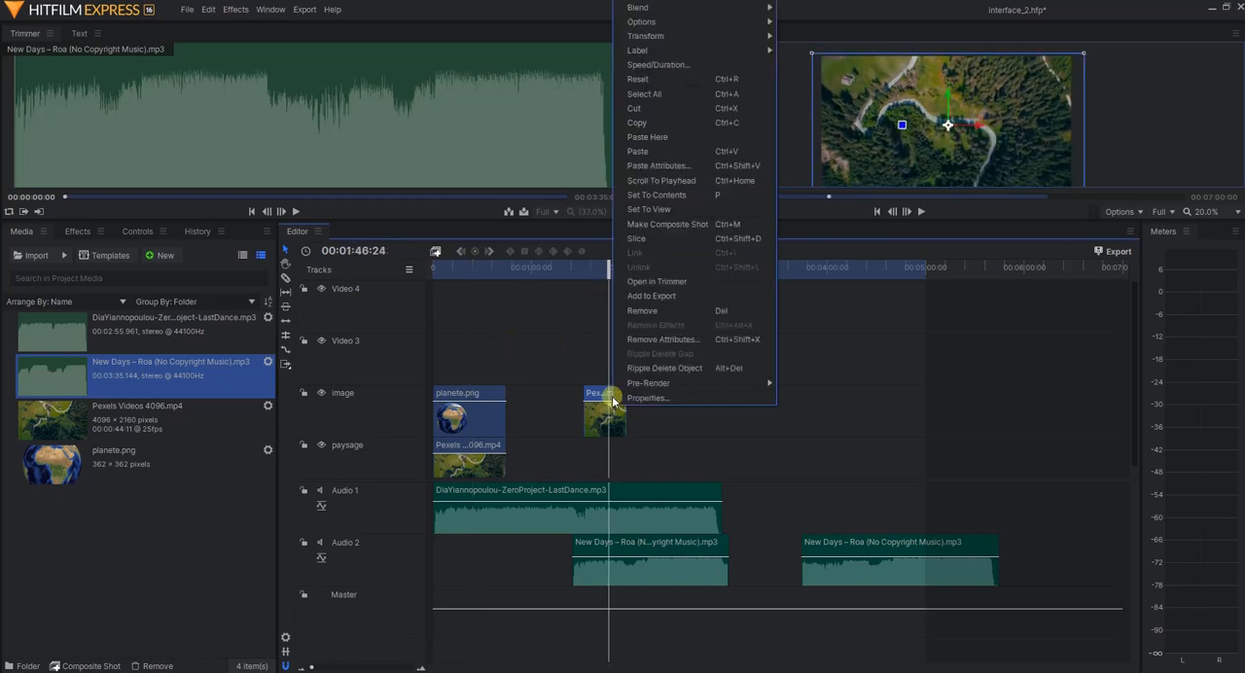
{"action": "left_click", "coordinate": [710, 67]}
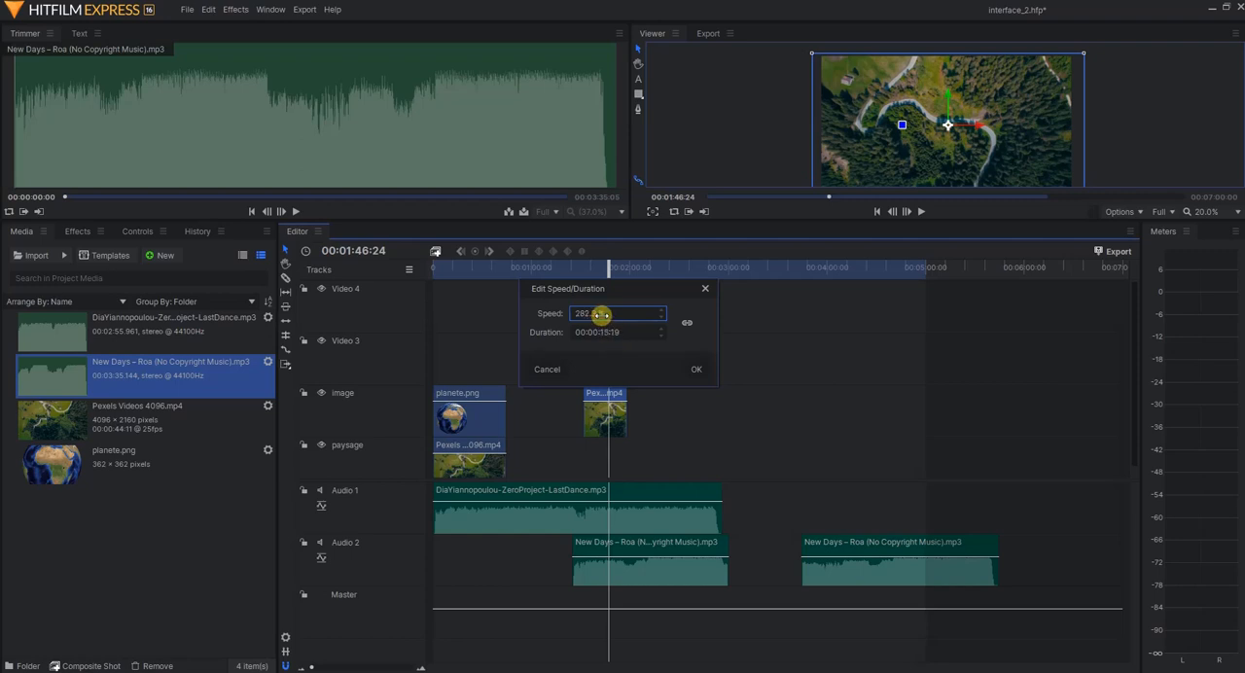
{"action": "left_click", "coordinate": [698, 371]}
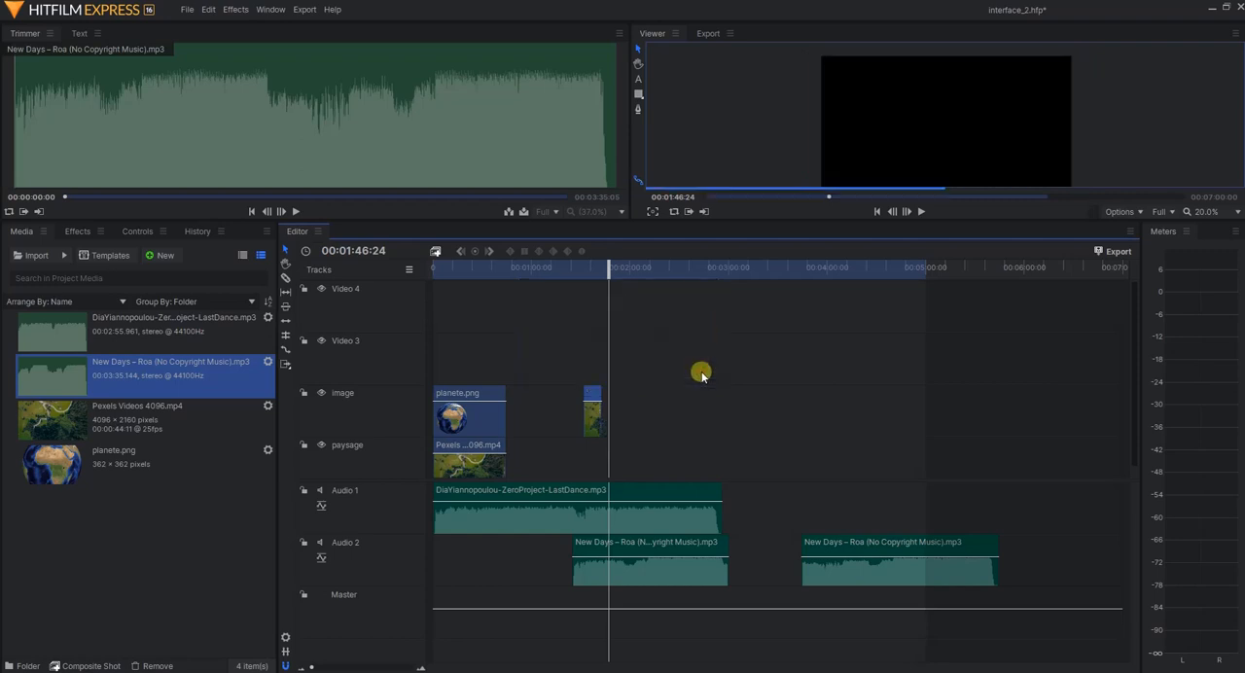
{"action": "left_click", "coordinate": [588, 270]}
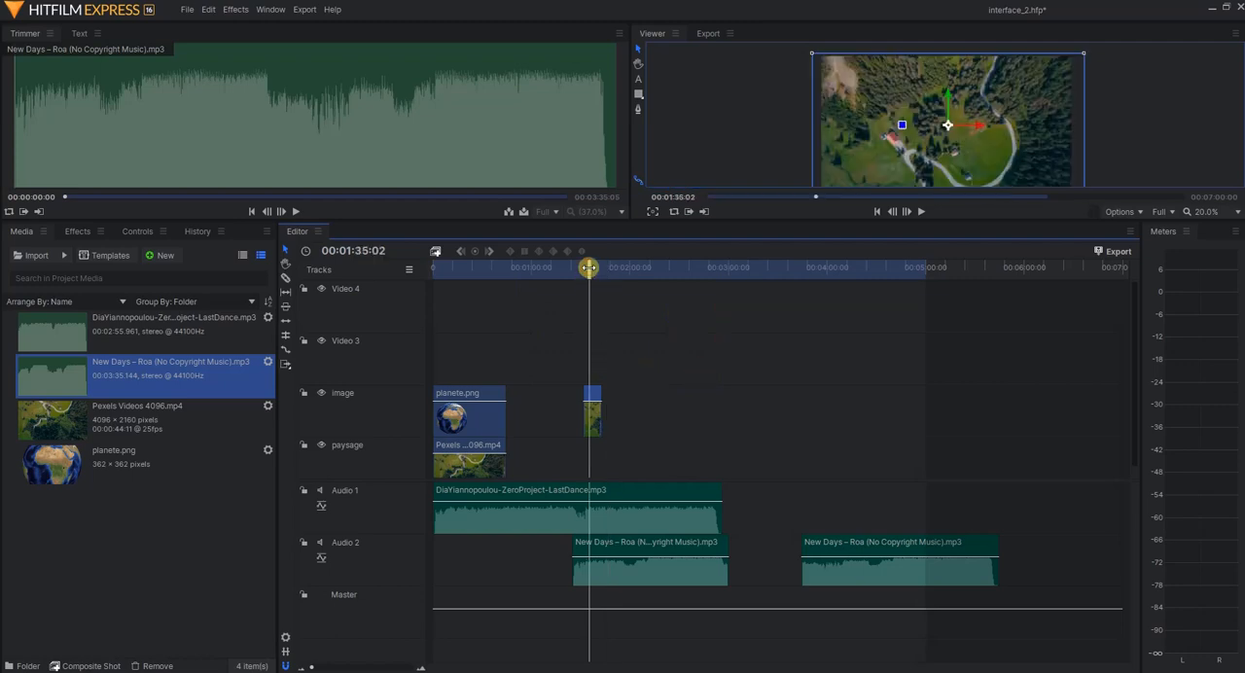
{"action": "key", "text": "space"}
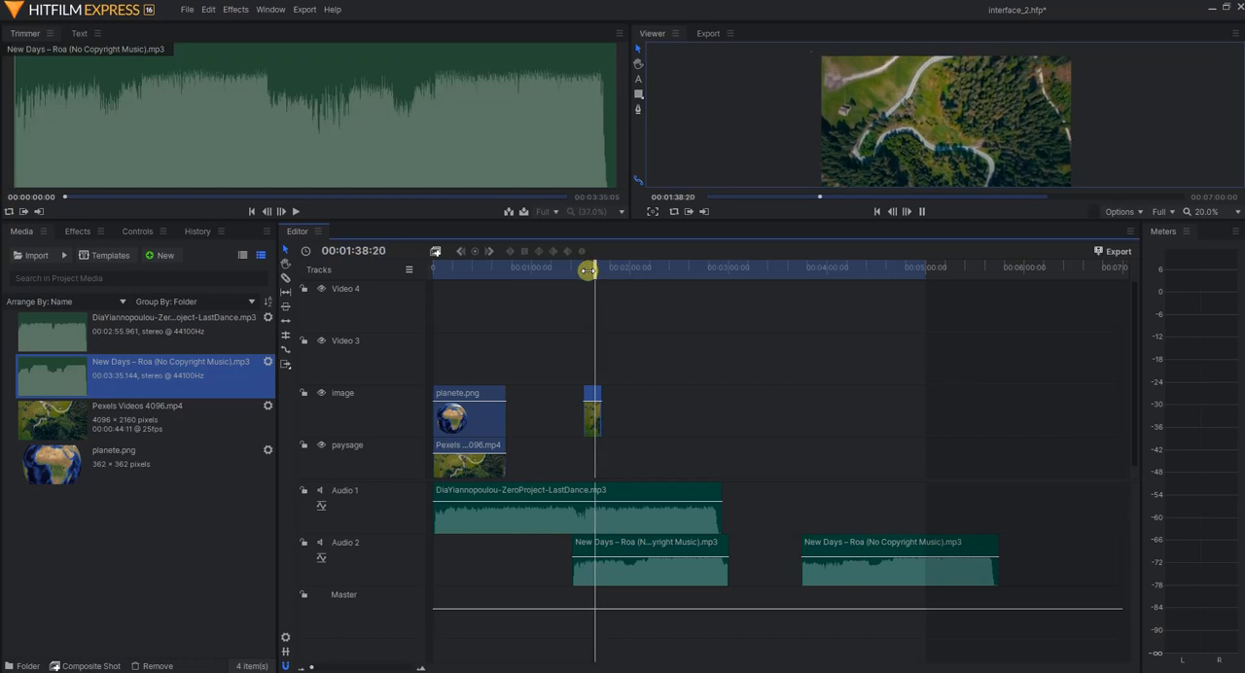
{"action": "key", "text": "space"}
Copy the paysage track's Pexels Videos 4096.mp4 clip to 00:01:38:21 using Create New Track(s), and delete the empty tracks
{"action": "right_click", "coordinate": [477, 463]}
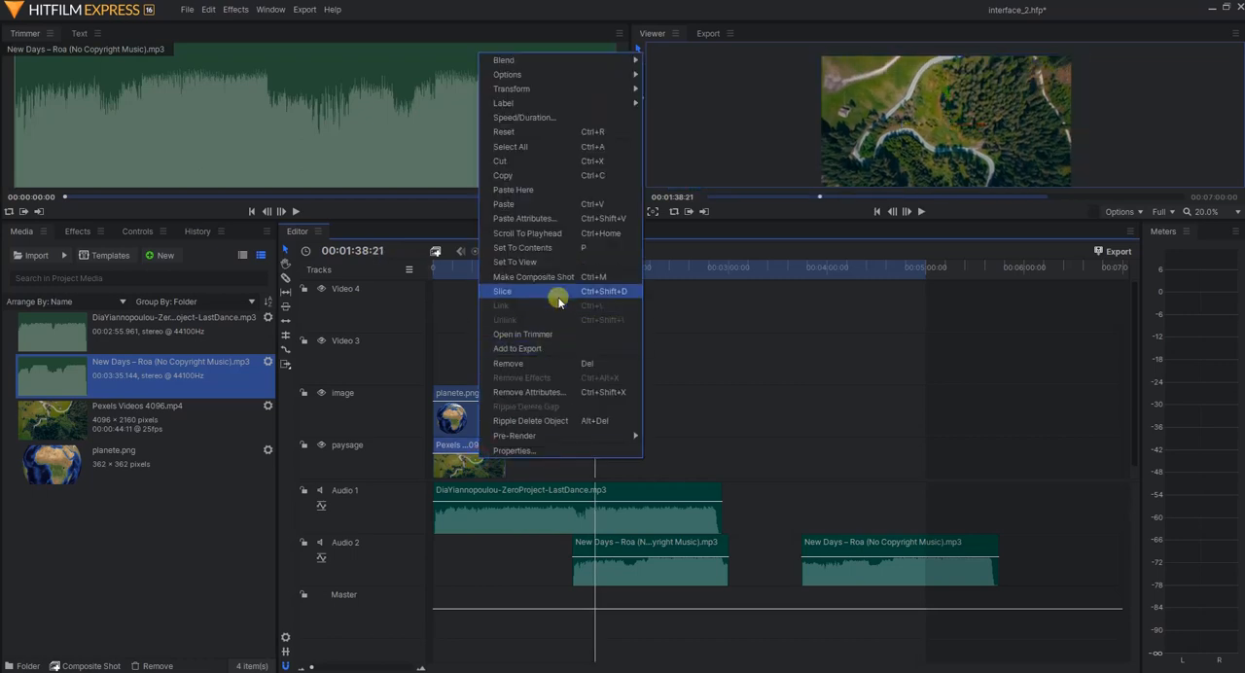
{"action": "left_click", "coordinate": [528, 175]}
{"action": "right_click", "coordinate": [636, 403]}
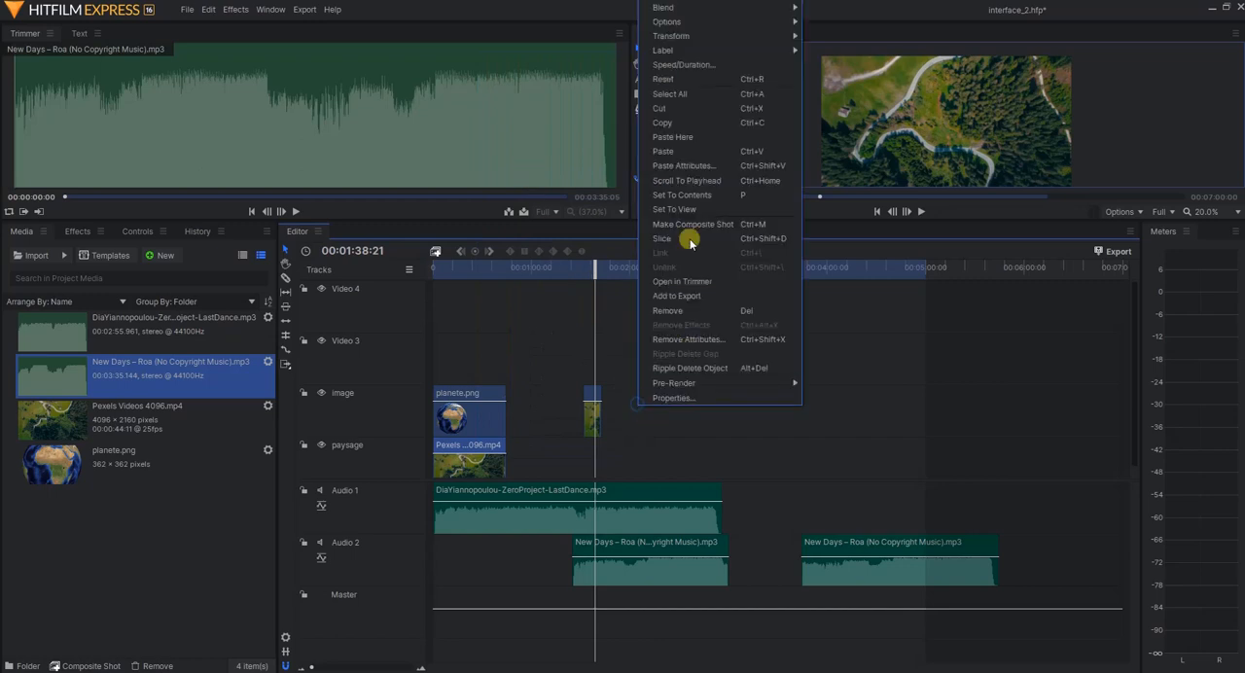
{"action": "left_click", "coordinate": [687, 151]}
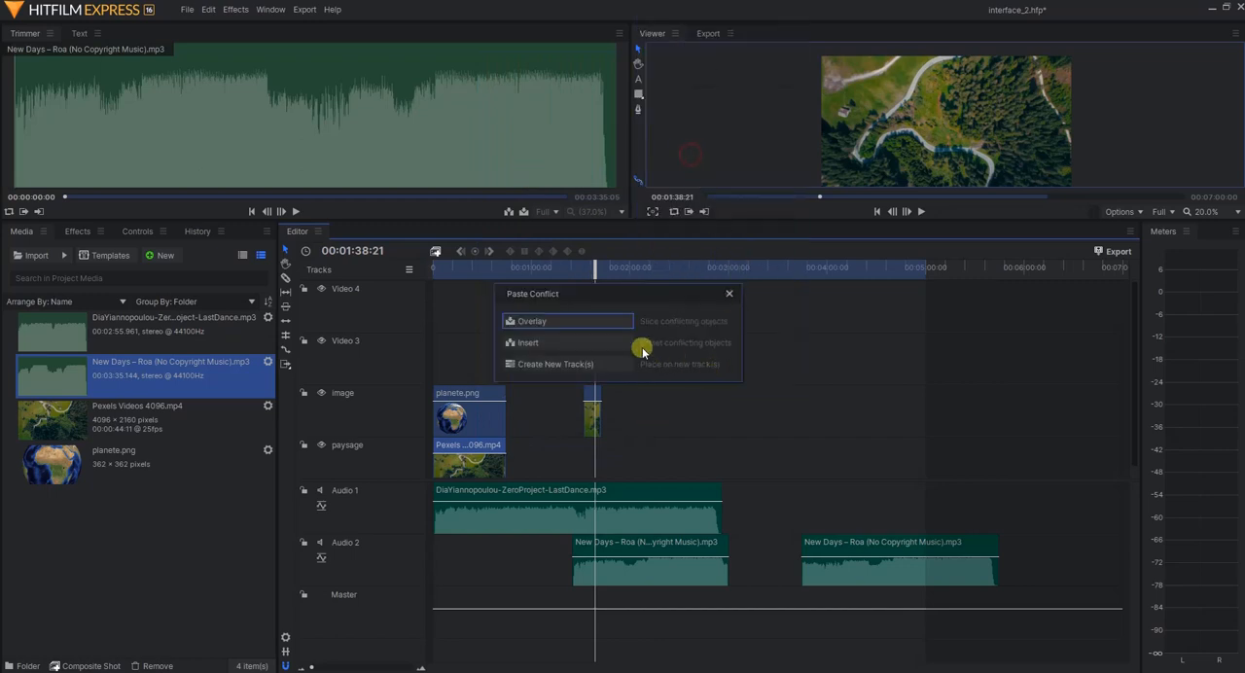
{"action": "left_click", "coordinate": [582, 366]}
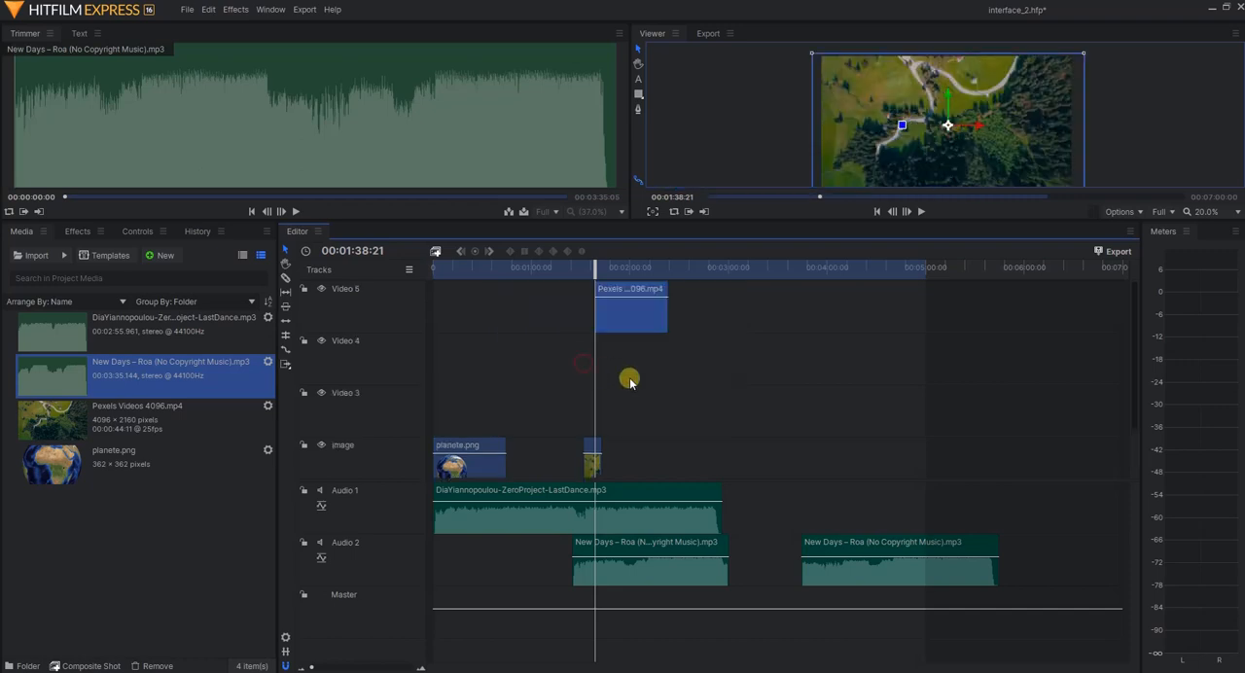
{"action": "right_click", "coordinate": [390, 354]}
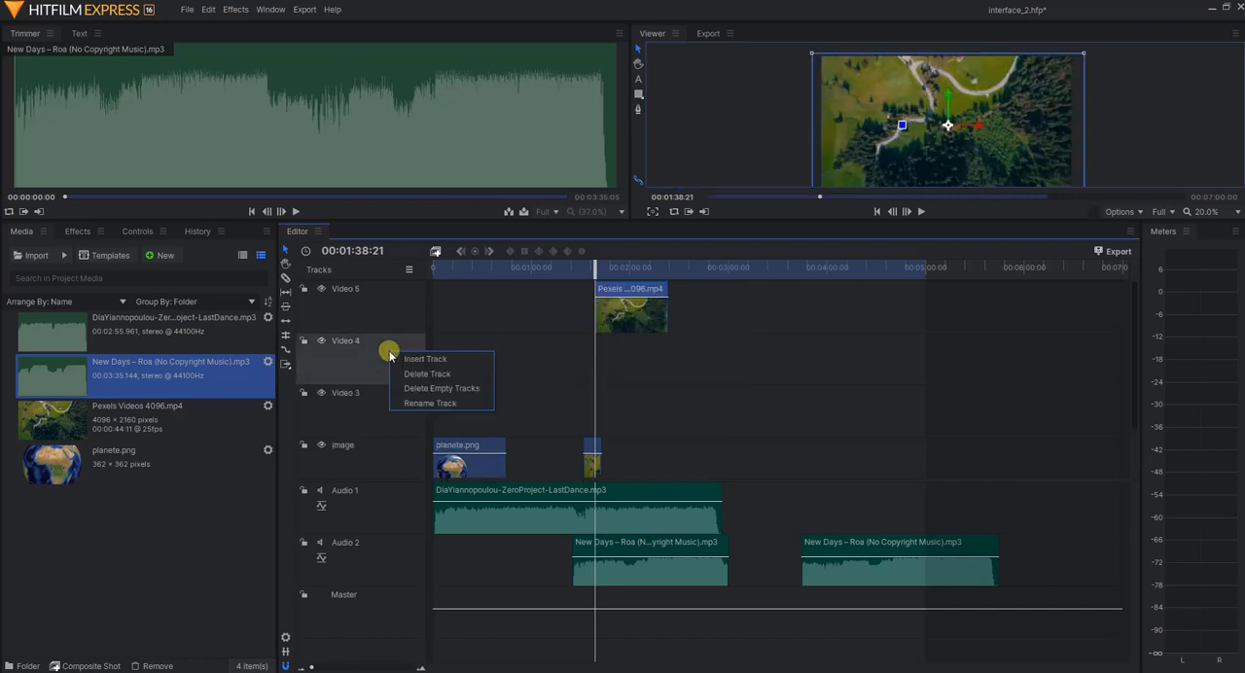
{"action": "left_click", "coordinate": [473, 389]}
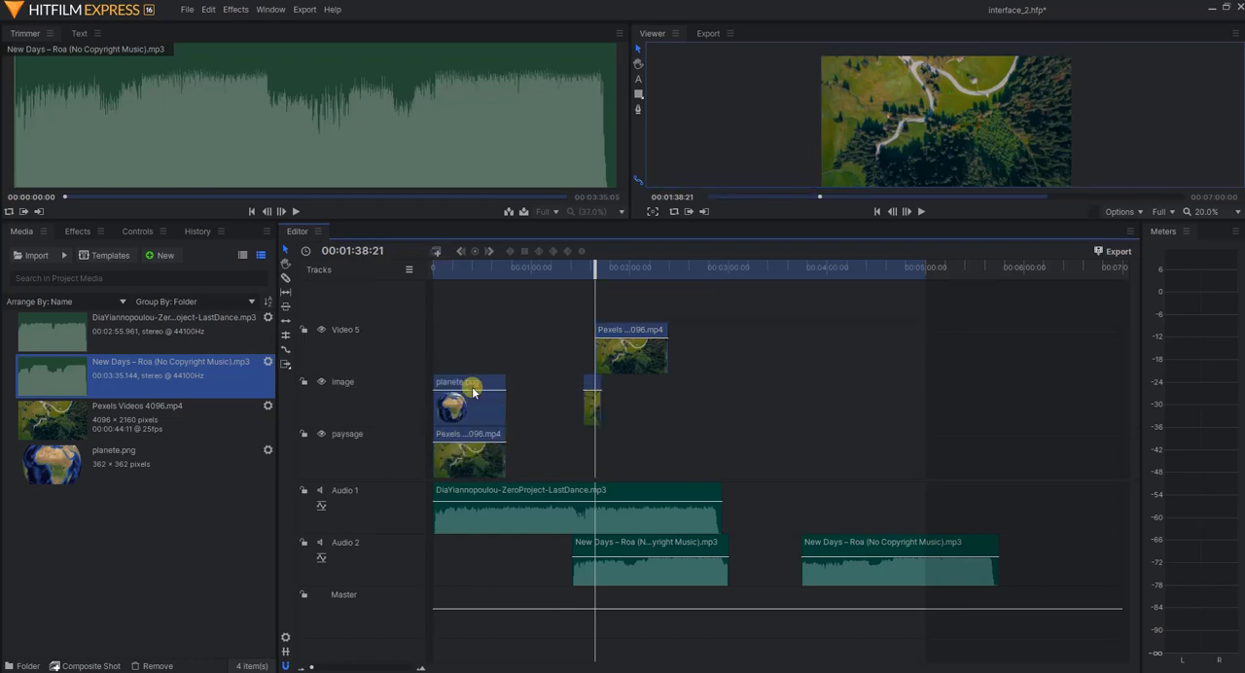
Set the speed of the Pexels Videos 4096.mp4 clip on the Video 5 track to 8.0 %
{"action": "right_click", "coordinate": [619, 334]}
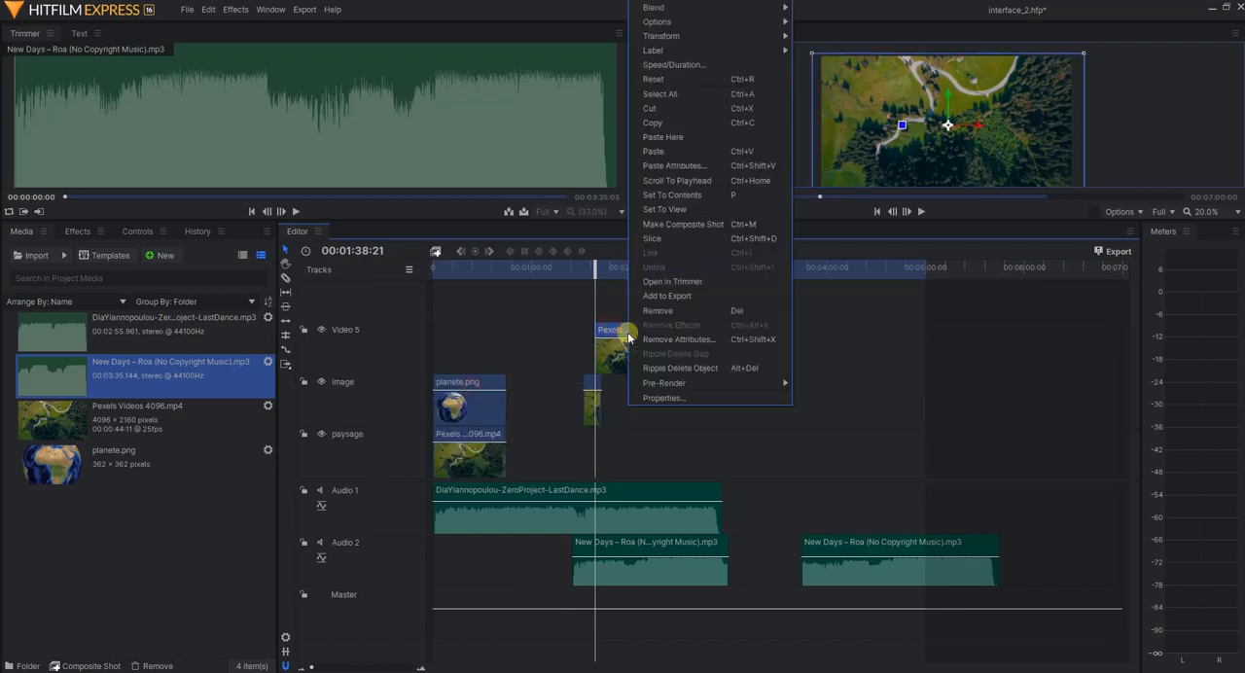
{"action": "left_click", "coordinate": [682, 71]}
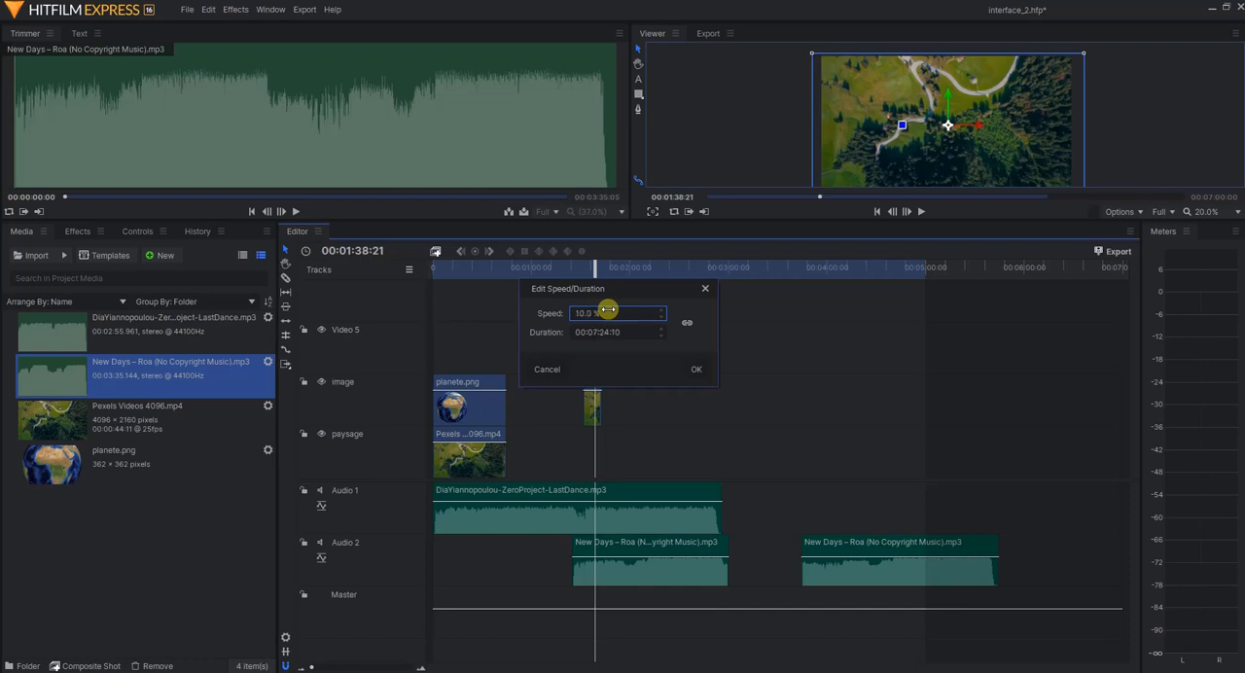
{"action": "left_click", "coordinate": [696, 369]}
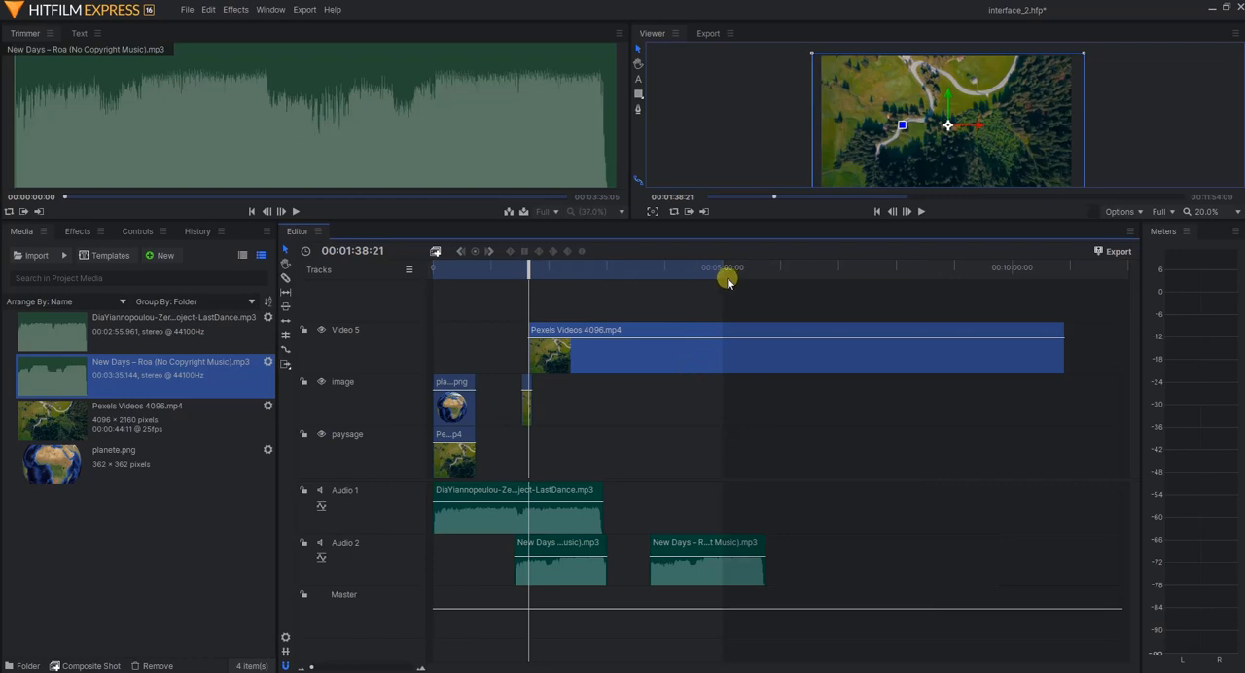
Extend the timeline's work area to the end of the Video 5 clip and play the slowed clip until 00:01:56:00
{"action": "mouse_move", "coordinate": [722, 273]}
{"action": "left_mouse_down"}
{"action": "mouse_move", "coordinate": [909, 269]}
{"action": "mouse_move", "coordinate": [695, 267]}
{"action": "mouse_move", "coordinate": [1064, 278]}
{"action": "left_mouse_up"}
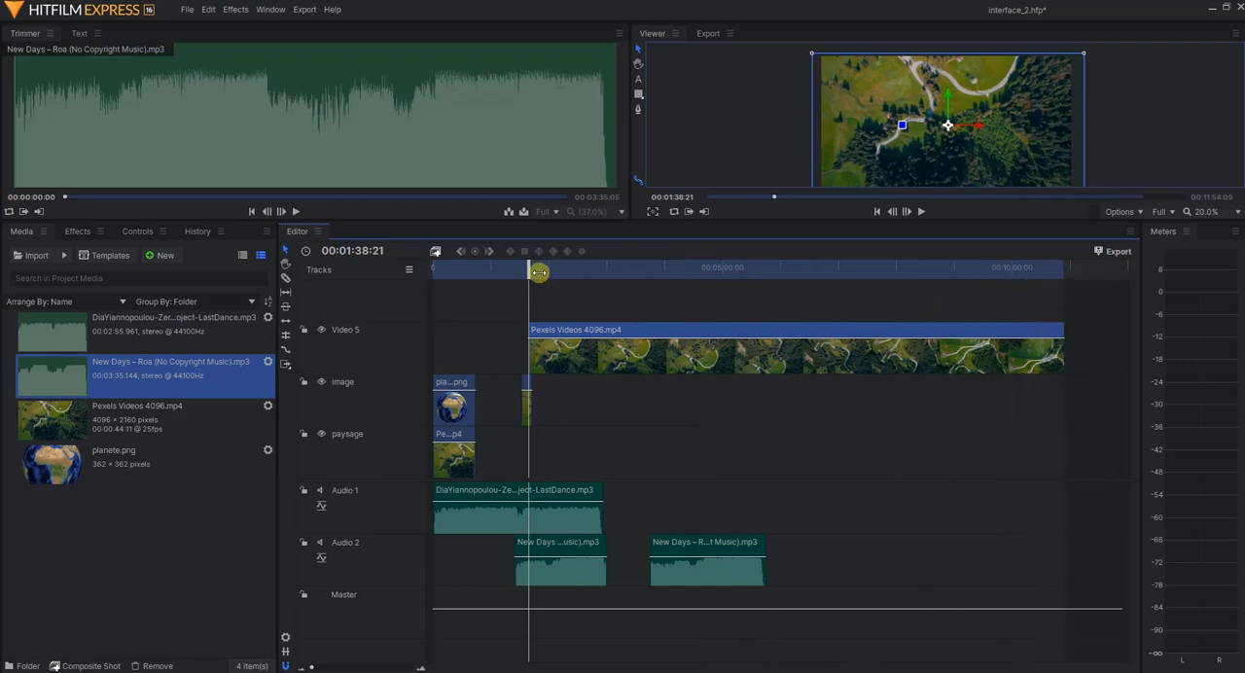
{"action": "key", "text": "space"}
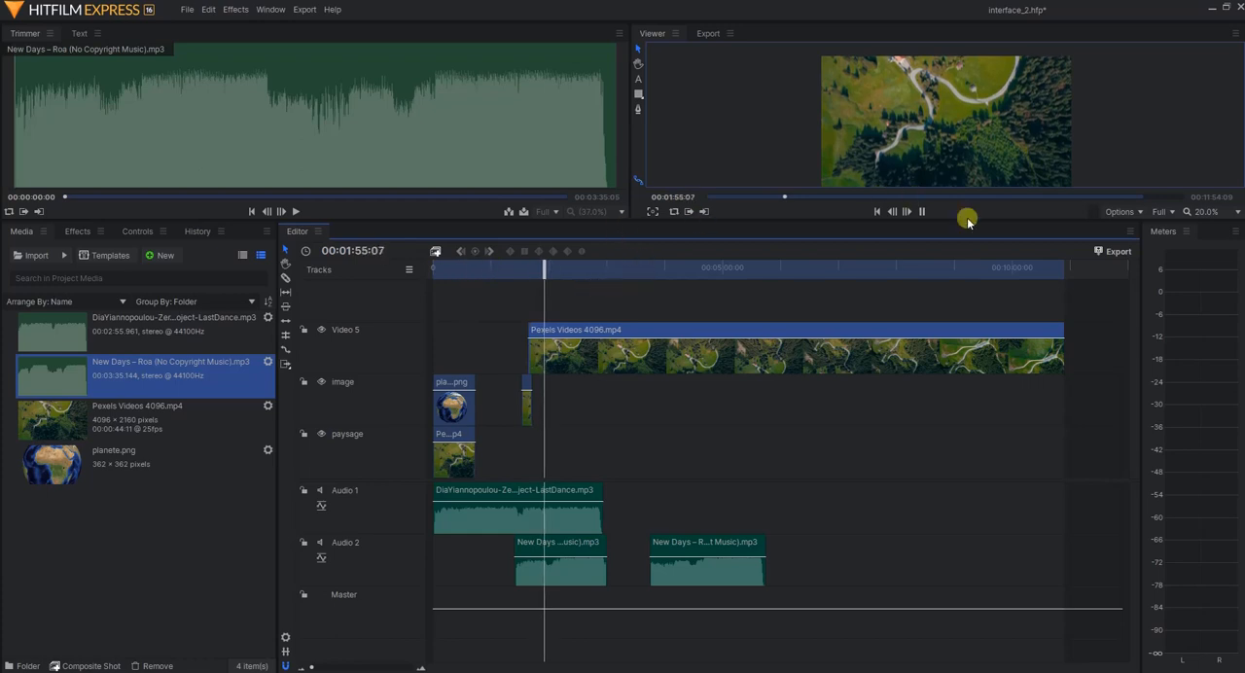
{"action": "left_click", "coordinate": [921, 212]}
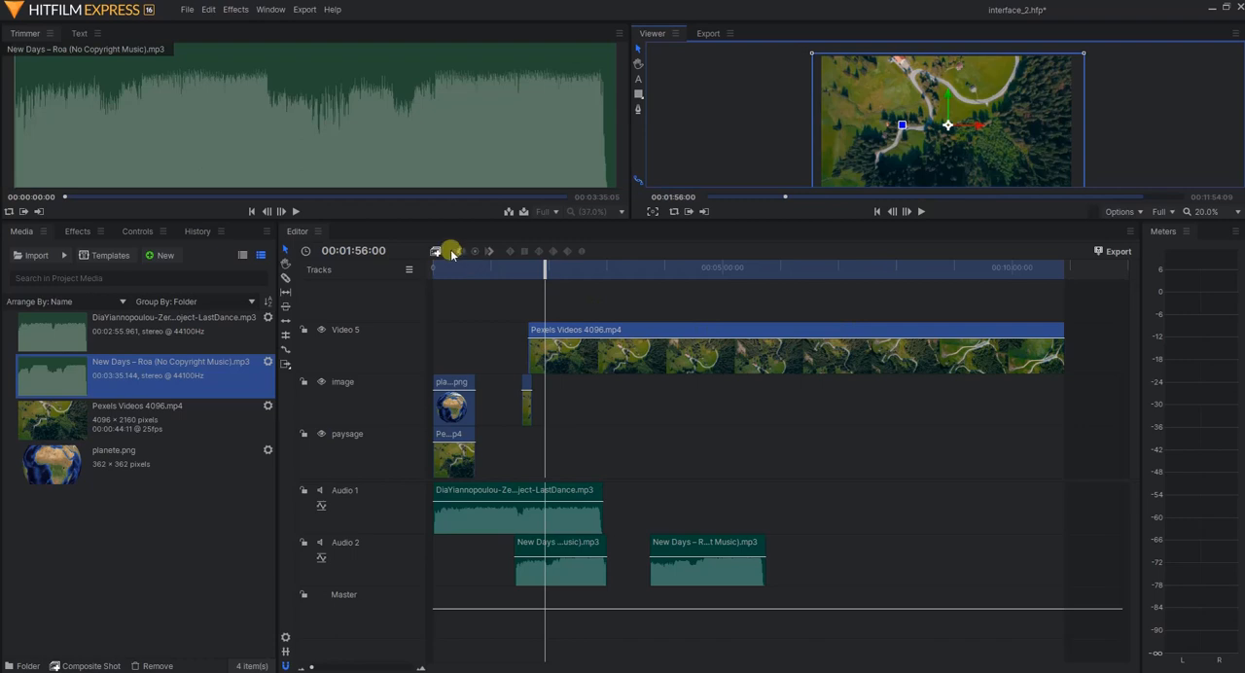
Try the Slice tool on the first part of the Video 5 clip and the Hand tool on the timeline
{"action": "left_click", "coordinate": [286, 279]}
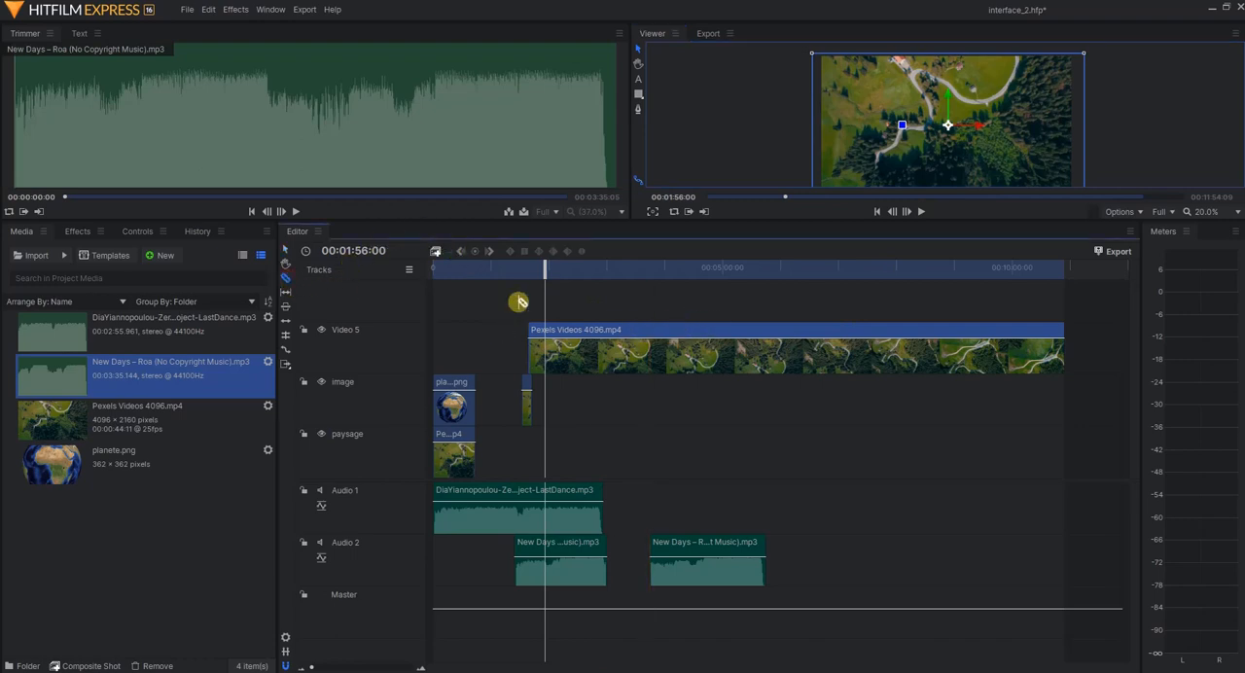
{"action": "left_click_drag", "start_coordinate": [581, 330], "coordinate": [587, 337]}
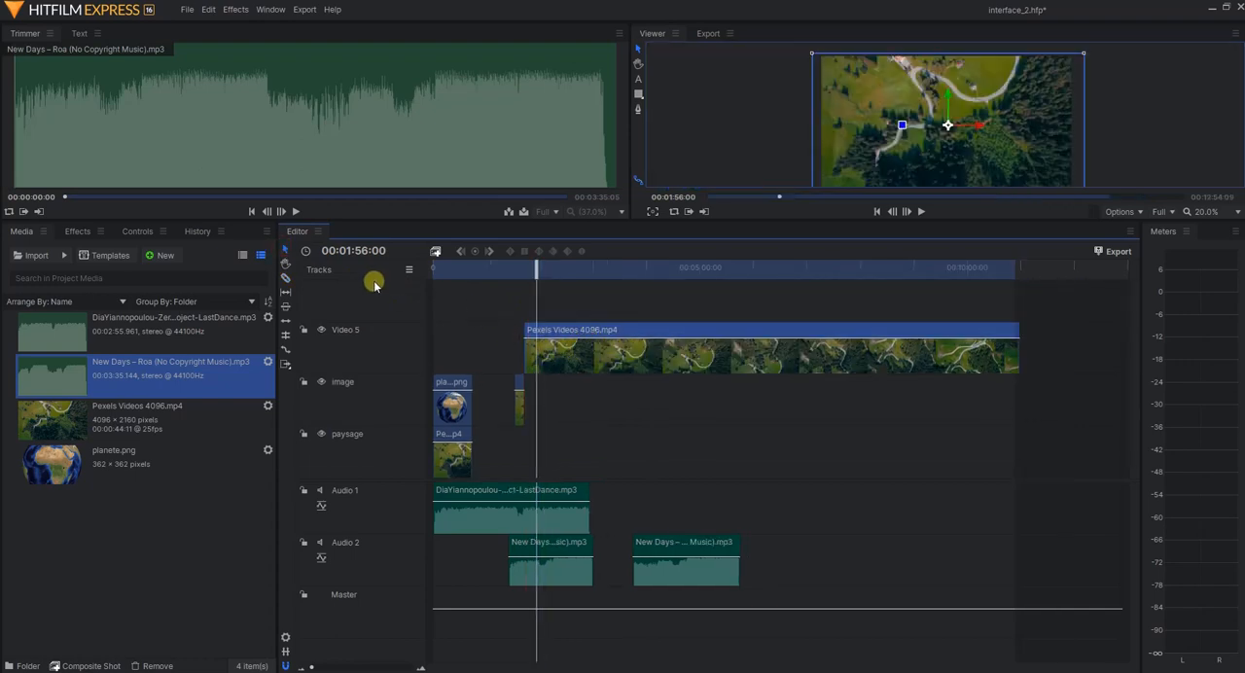
{"action": "left_click", "coordinate": [284, 262]}
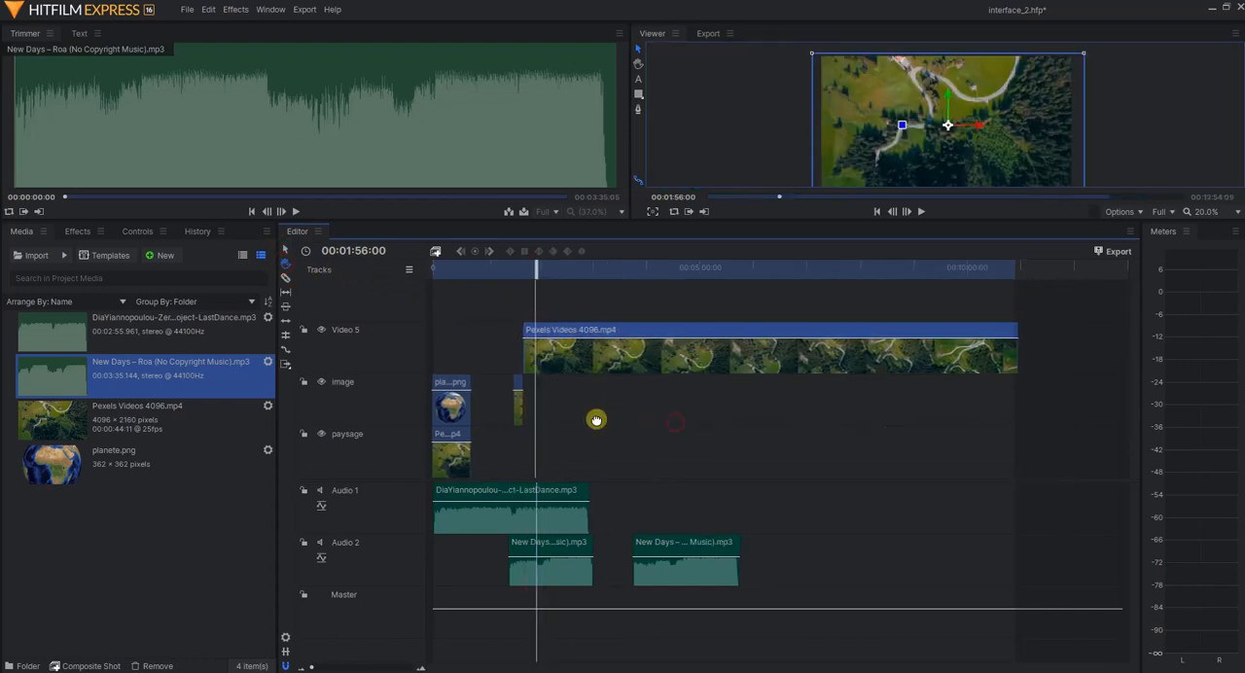
{"action": "left_click", "coordinate": [948, 630]}
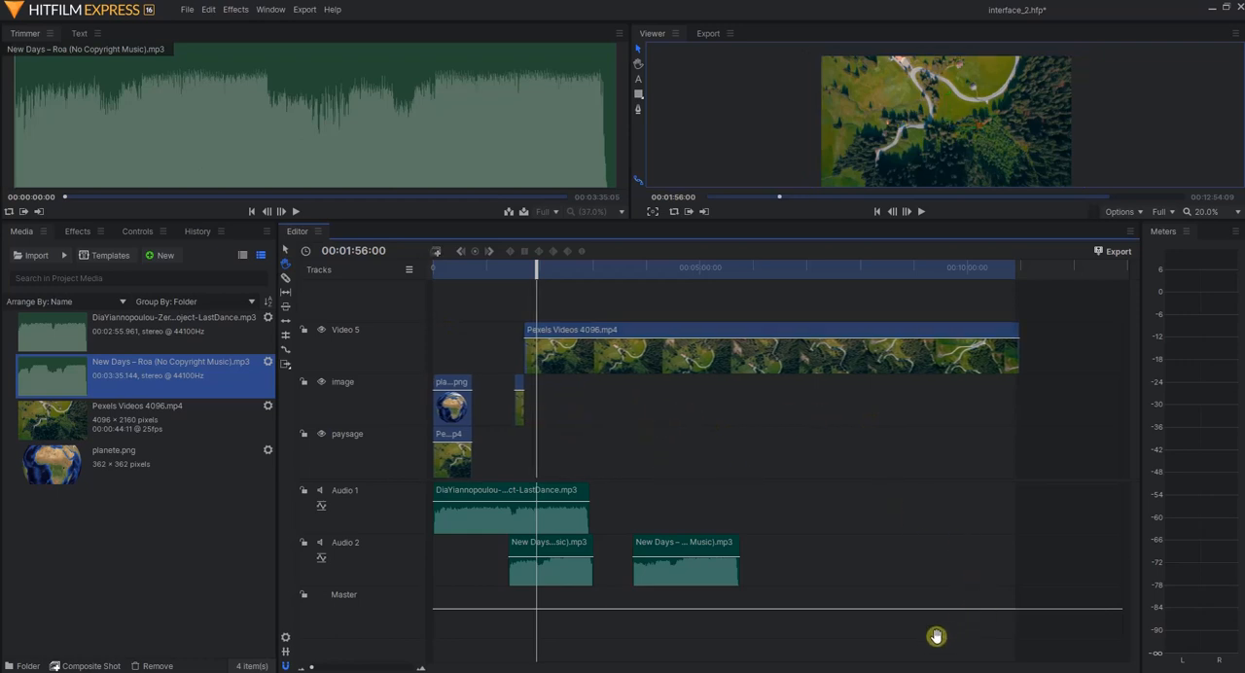
Slice the Pexels Videos 4096.mp4 clip on the Video 5 track just before 00:05:00:00
{"action": "left_click", "coordinate": [285, 277]}
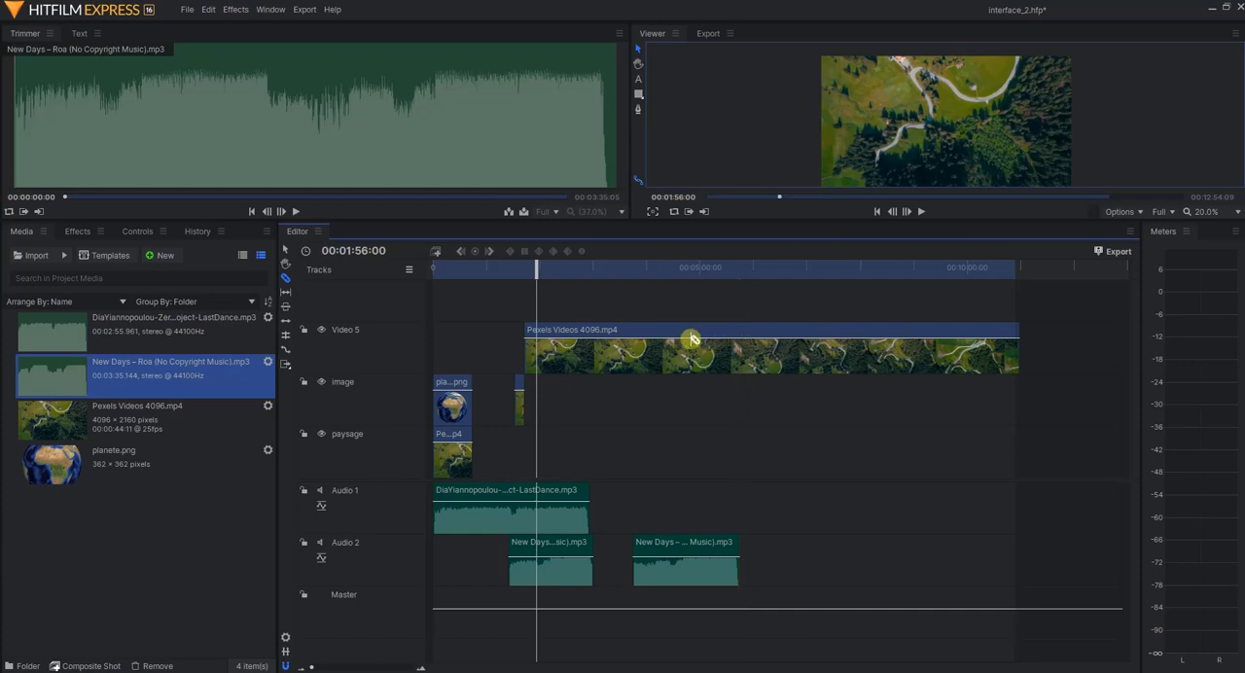
{"action": "left_click", "coordinate": [692, 329]}
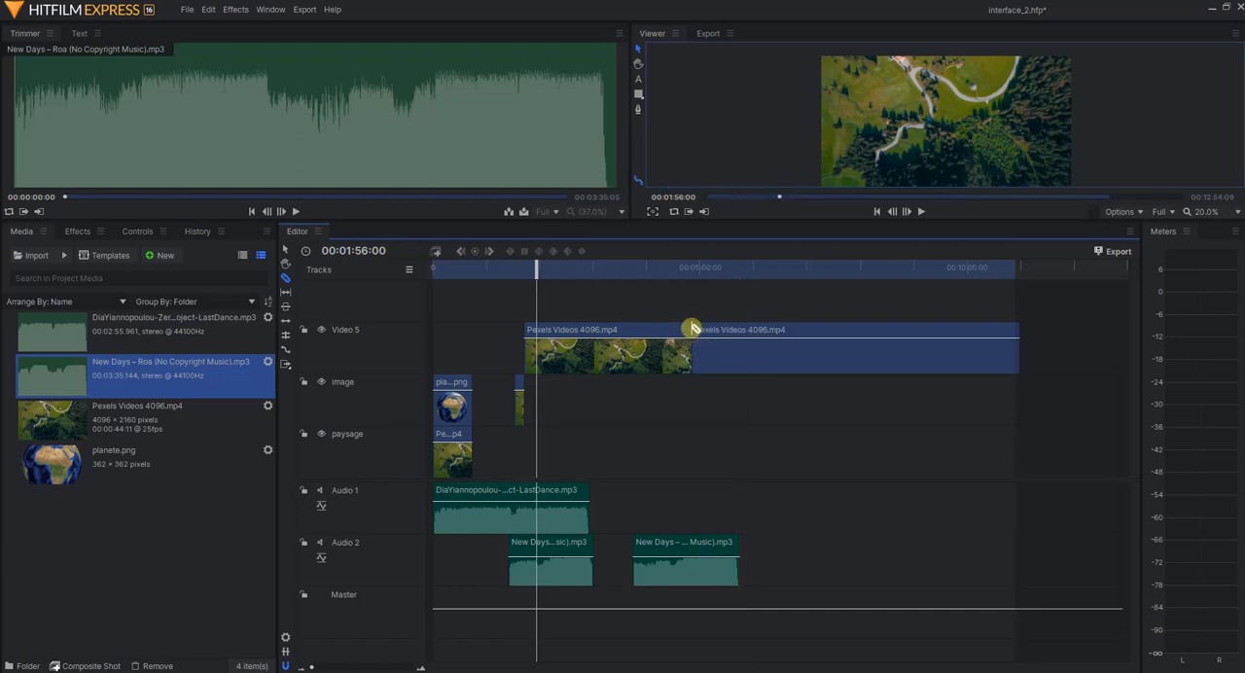
Slice the second part of the Video 5 clip around its middle and move the three pieces earlier, leaving gaps between them
{"action": "left_click", "coordinate": [838, 329]}
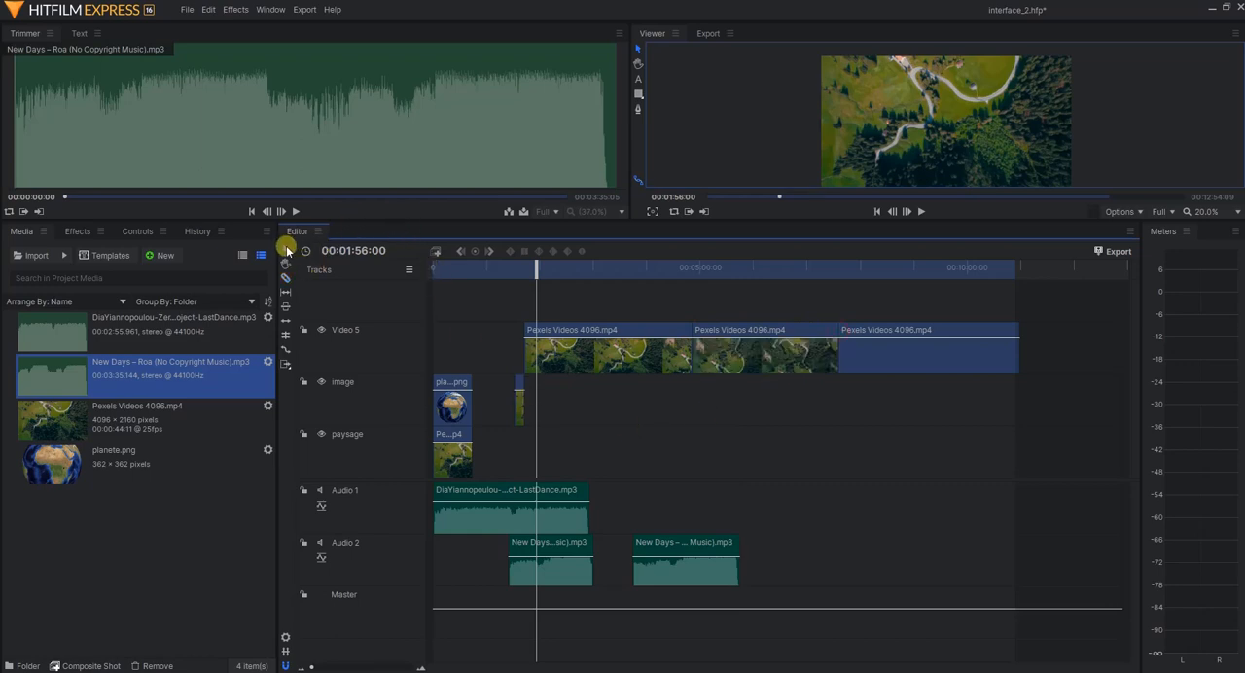
{"action": "left_click", "coordinate": [287, 251]}
{"action": "left_click_drag", "start_coordinate": [591, 328], "coordinate": [532, 328]}
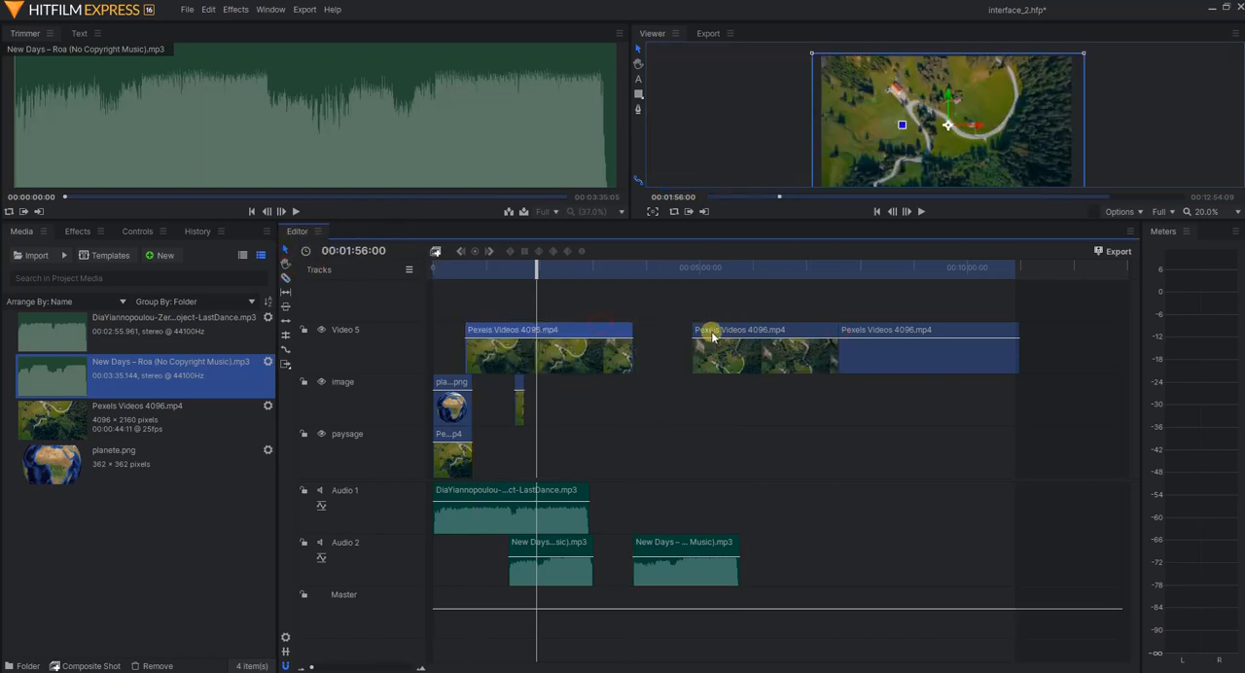
{"action": "mouse_move", "coordinate": [712, 337]}
{"action": "left_mouse_down"}
{"action": "mouse_move", "coordinate": [664, 336]}
{"action": "mouse_move", "coordinate": [711, 328]}
{"action": "left_mouse_up"}
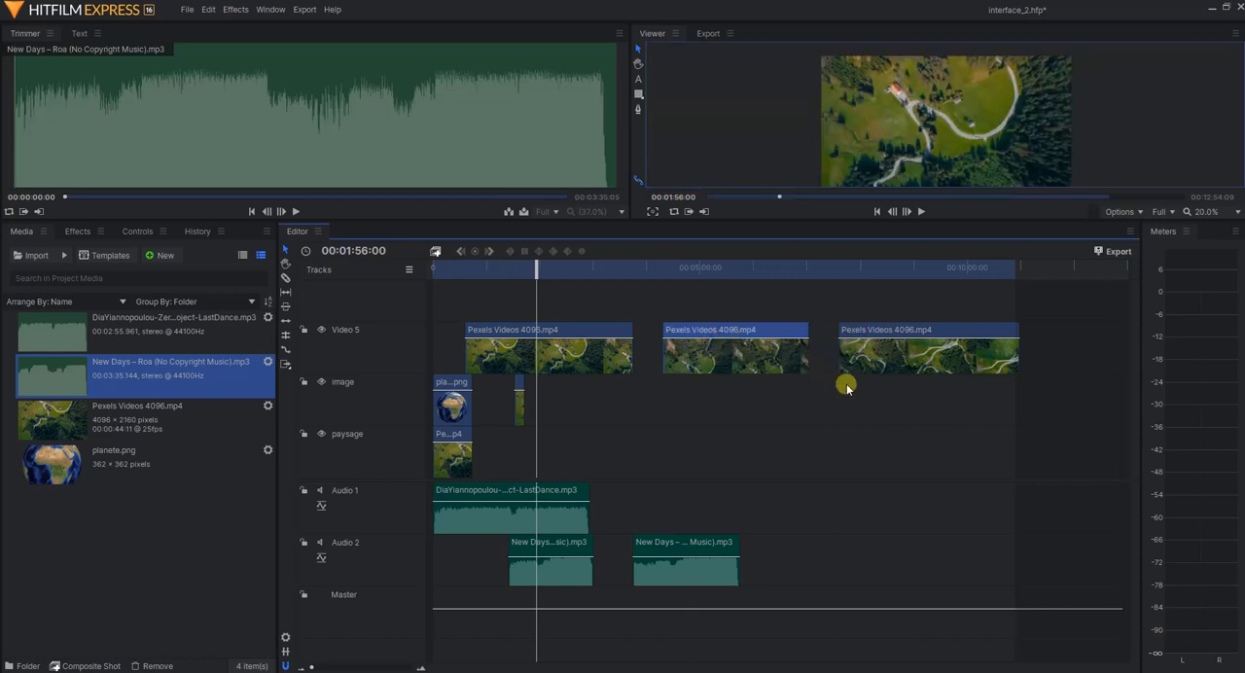
{"action": "left_click_drag", "start_coordinate": [880, 330], "coordinate": [874, 331]}
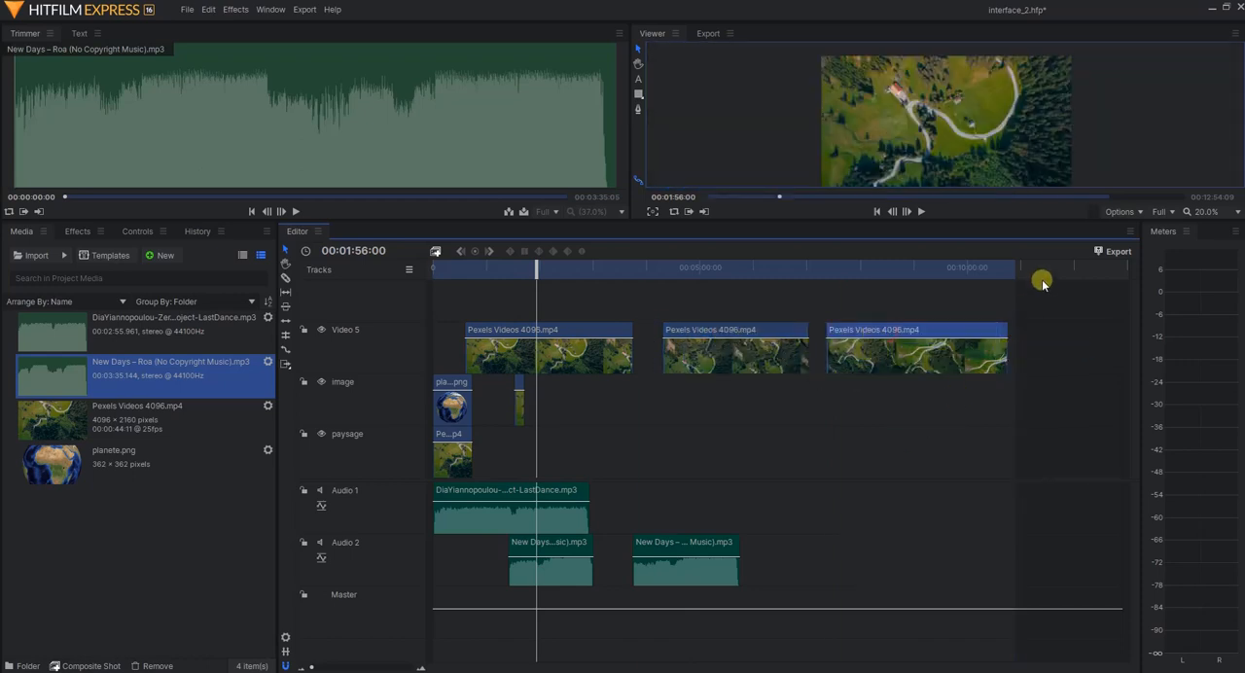
Shorten the work area to the end of the last Video 5 piece and play the first gap from 00:03:55:24
{"action": "mouse_move", "coordinate": [1017, 264]}
{"action": "left_mouse_down"}
{"action": "mouse_move", "coordinate": [1005, 264]}
{"action": "mouse_move", "coordinate": [1053, 261]}
{"action": "mouse_move", "coordinate": [1009, 269]}
{"action": "left_mouse_up"}
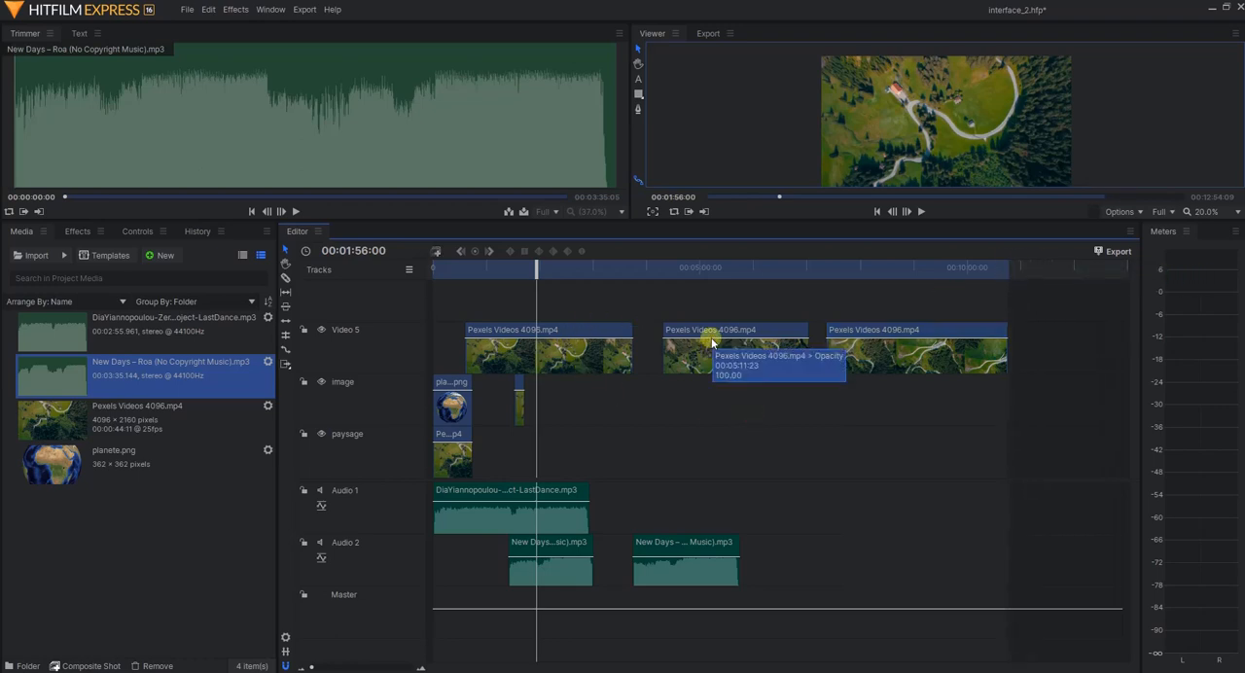
{"action": "left_click", "coordinate": [643, 265]}
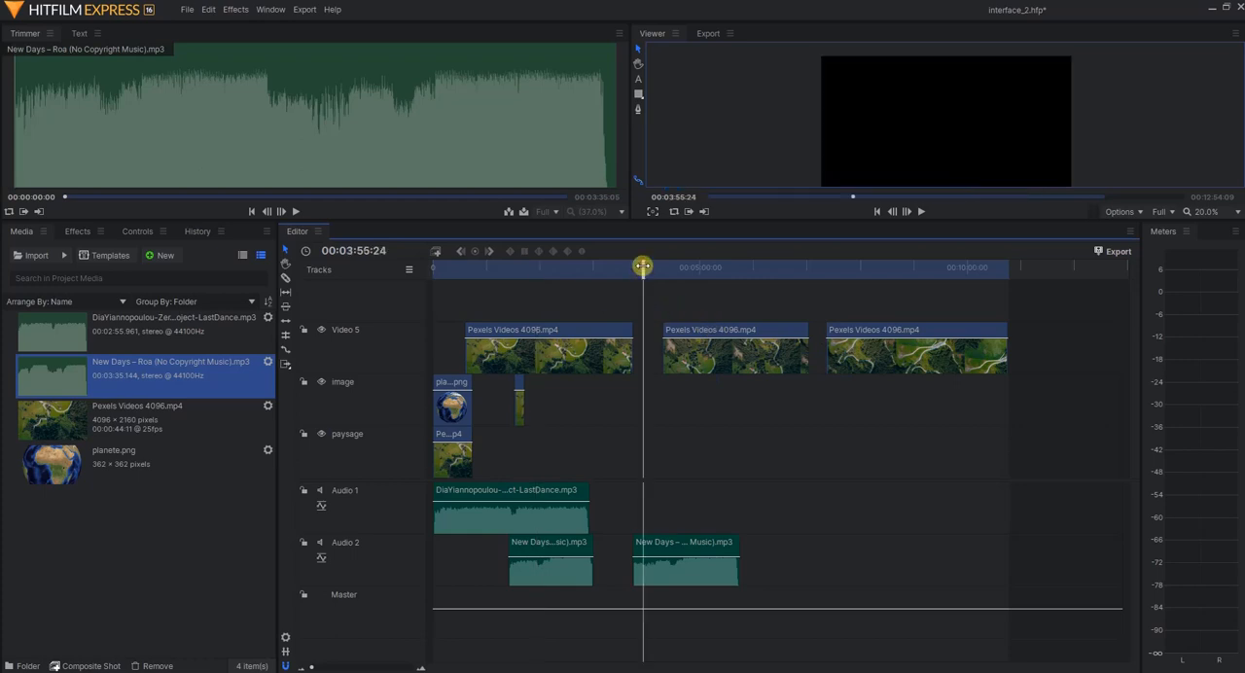
{"action": "key", "text": "space"}
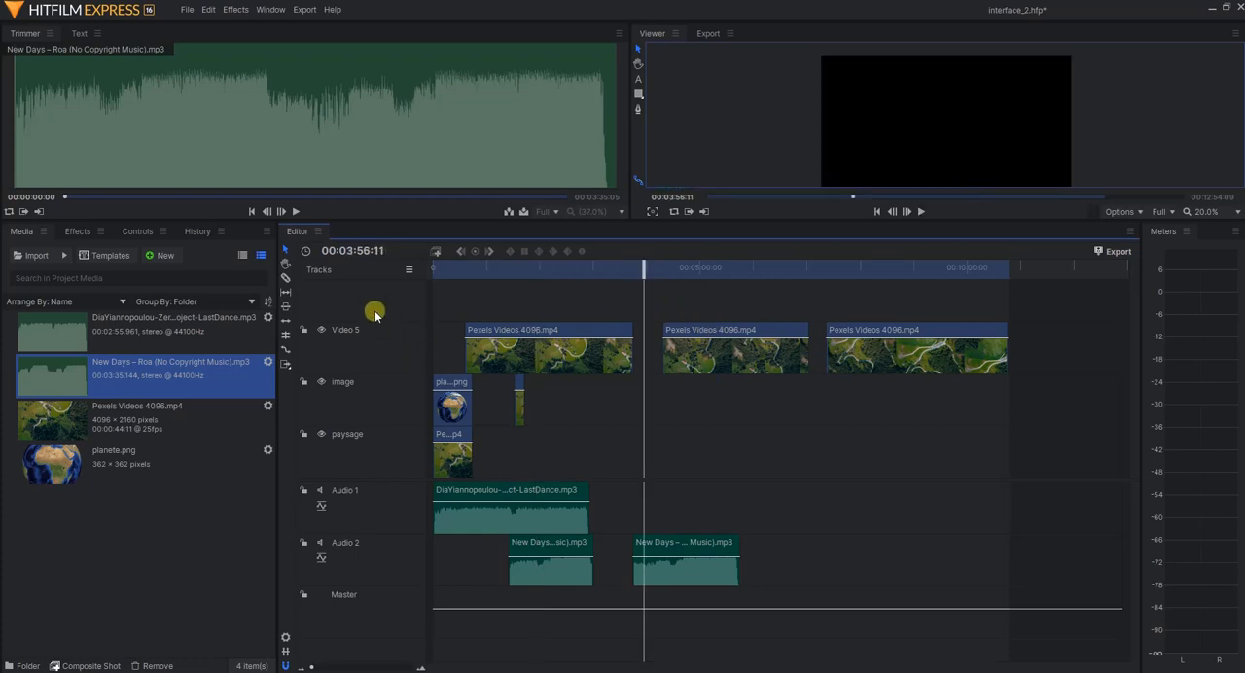
Try the visibility toggle of the Video 5 track, and lock and unlock the track
{"action": "left_click", "coordinate": [320, 330]}
{"action": "left_click", "coordinate": [304, 330]}
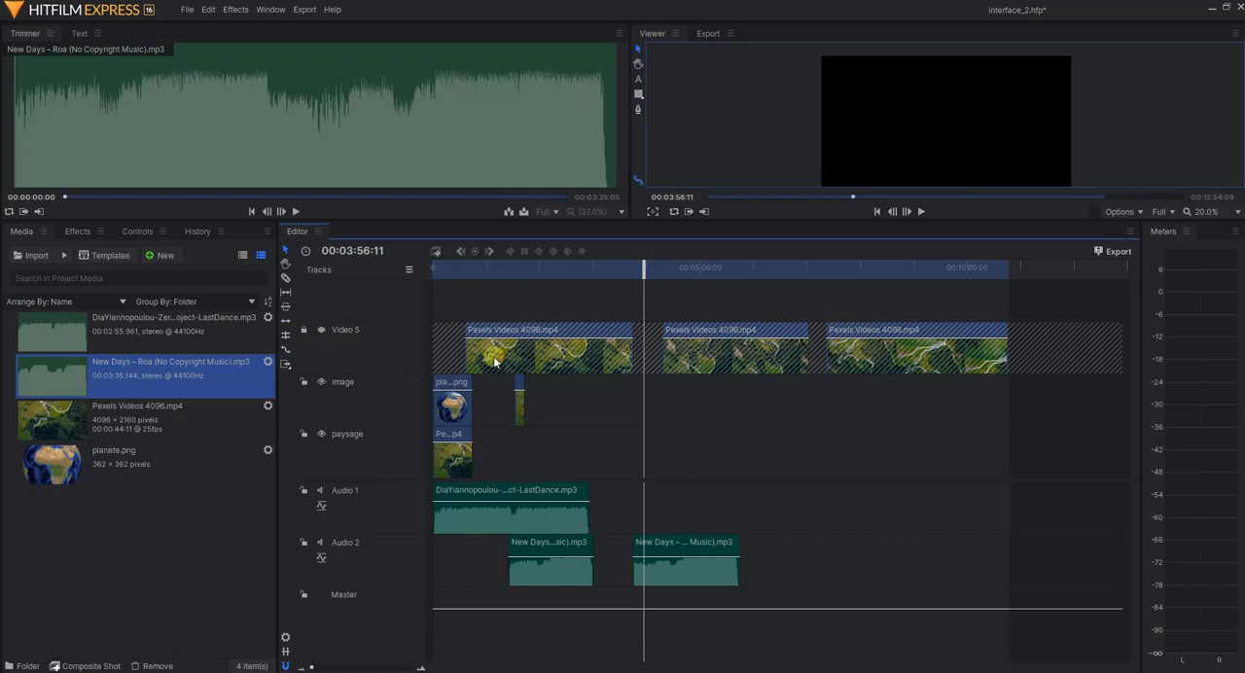
{"action": "left_click", "coordinate": [304, 332]}
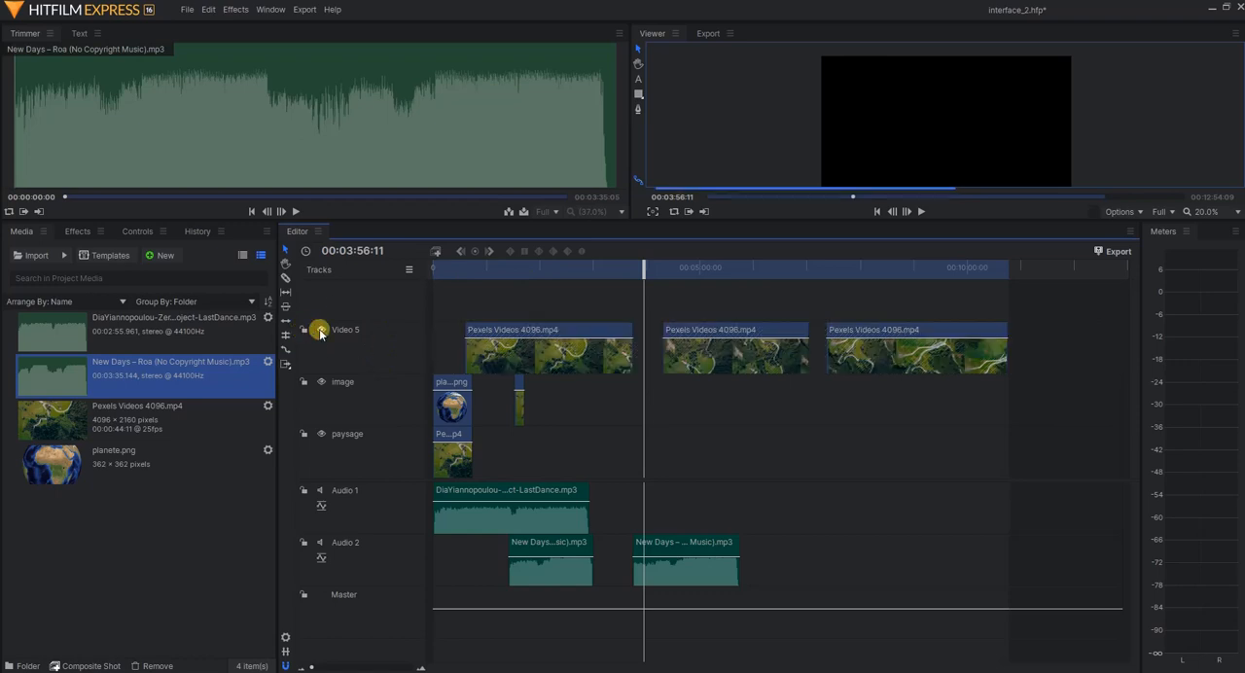
Check the middle Video 5 piece at 00:05:09:19 by hiding the track and showing it again
{"action": "left_click", "coordinate": [709, 274]}
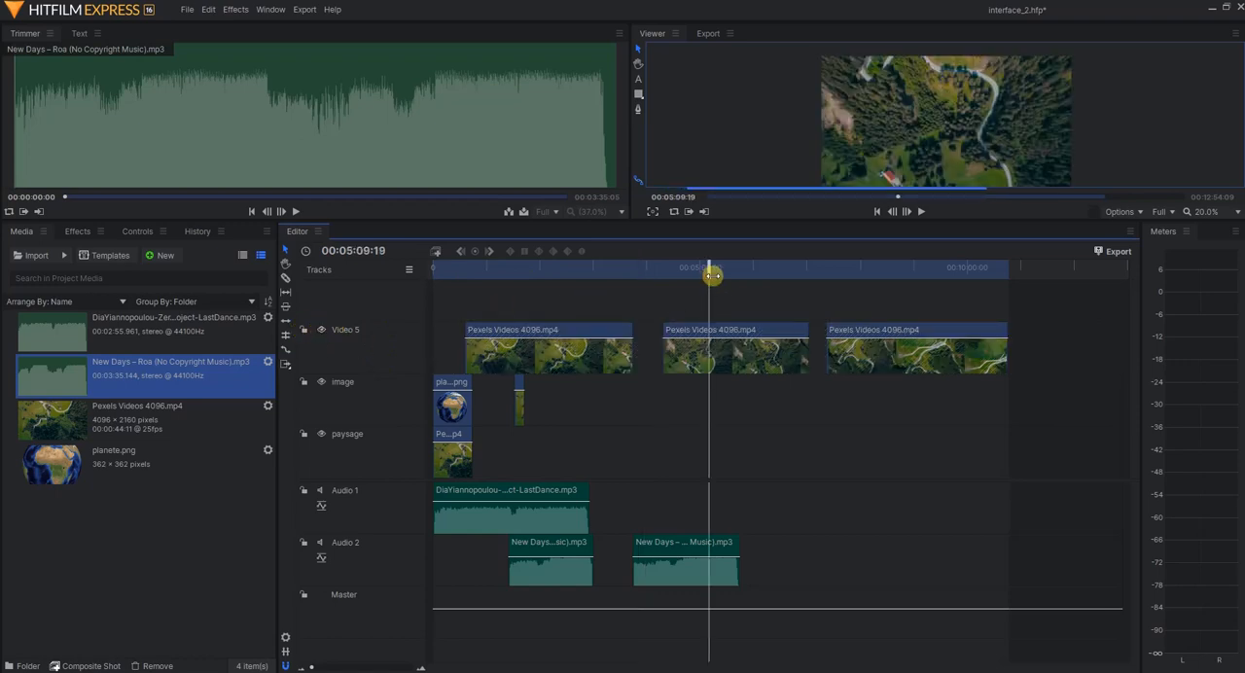
{"action": "left_click", "coordinate": [320, 330]}
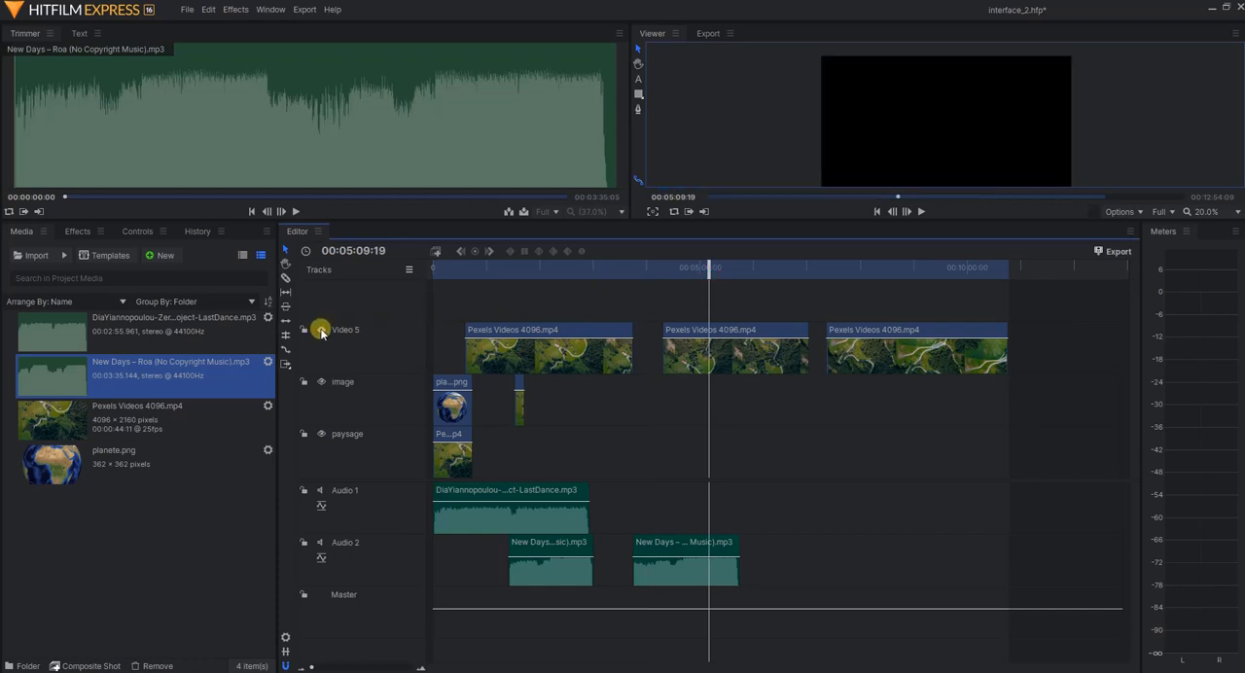
{"action": "left_click", "coordinate": [320, 330]}
Lock the Video 5 track against edits and save the project
{"action": "left_click", "coordinate": [304, 332]}
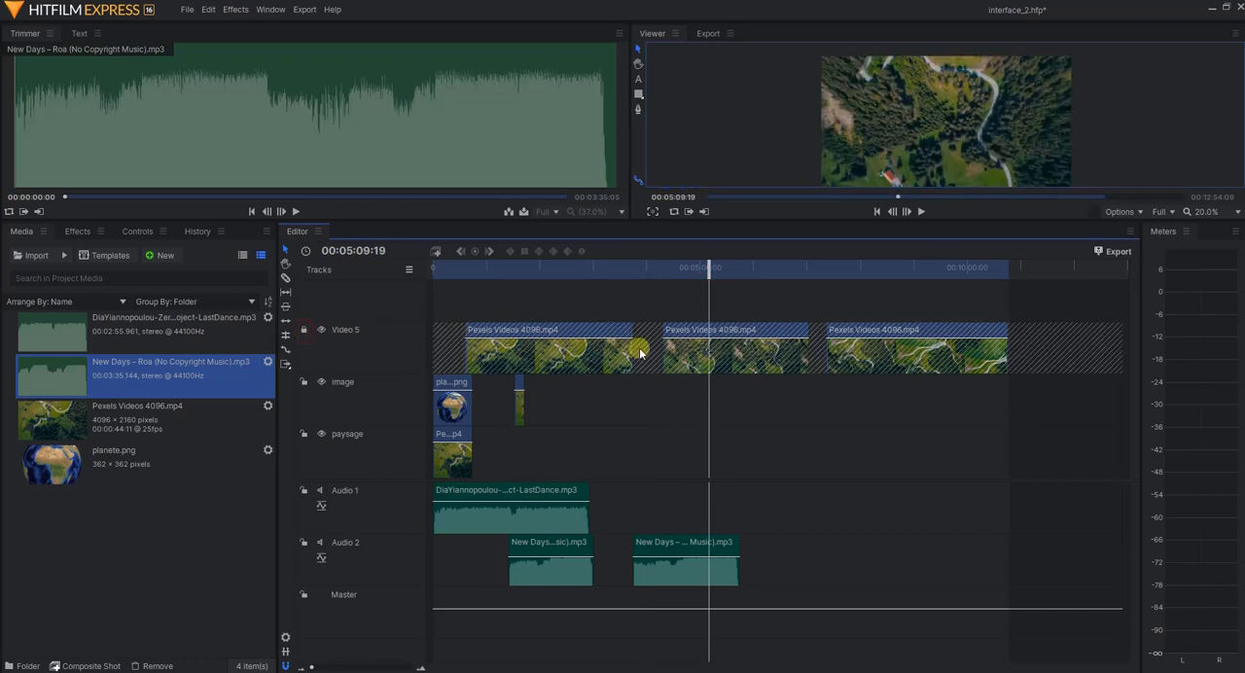
{"action": "left_click_drag", "start_coordinate": [751, 355], "coordinate": [788, 337]}
{"action": "left_click", "coordinate": [186, 10]}
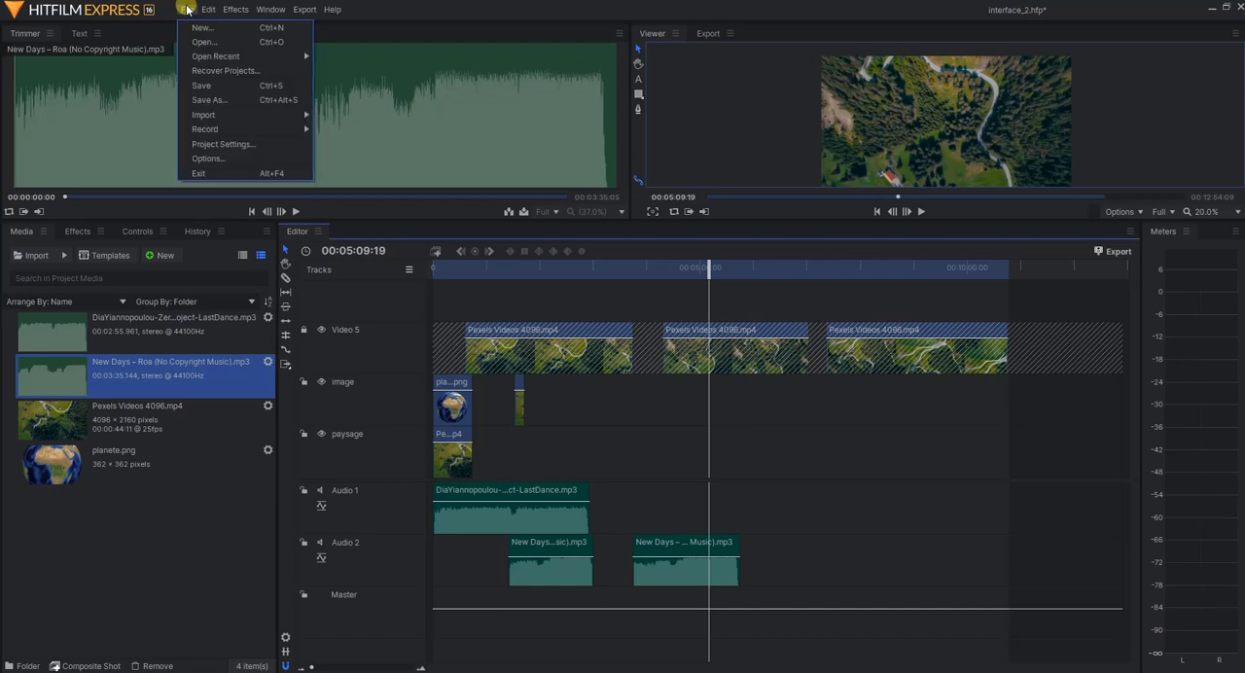
{"action": "left_click", "coordinate": [222, 86]}
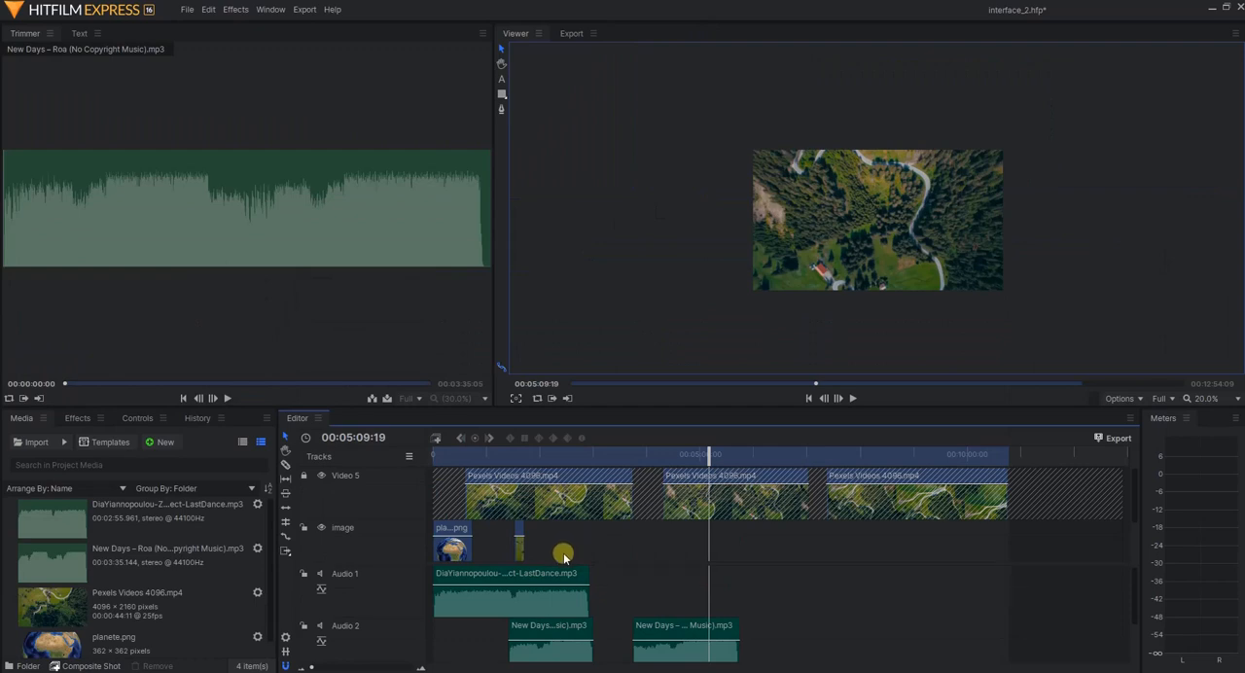
Insert a new video track above Video 5 and rename it "titre 1"
{"action": "right_click", "coordinate": [342, 501]}
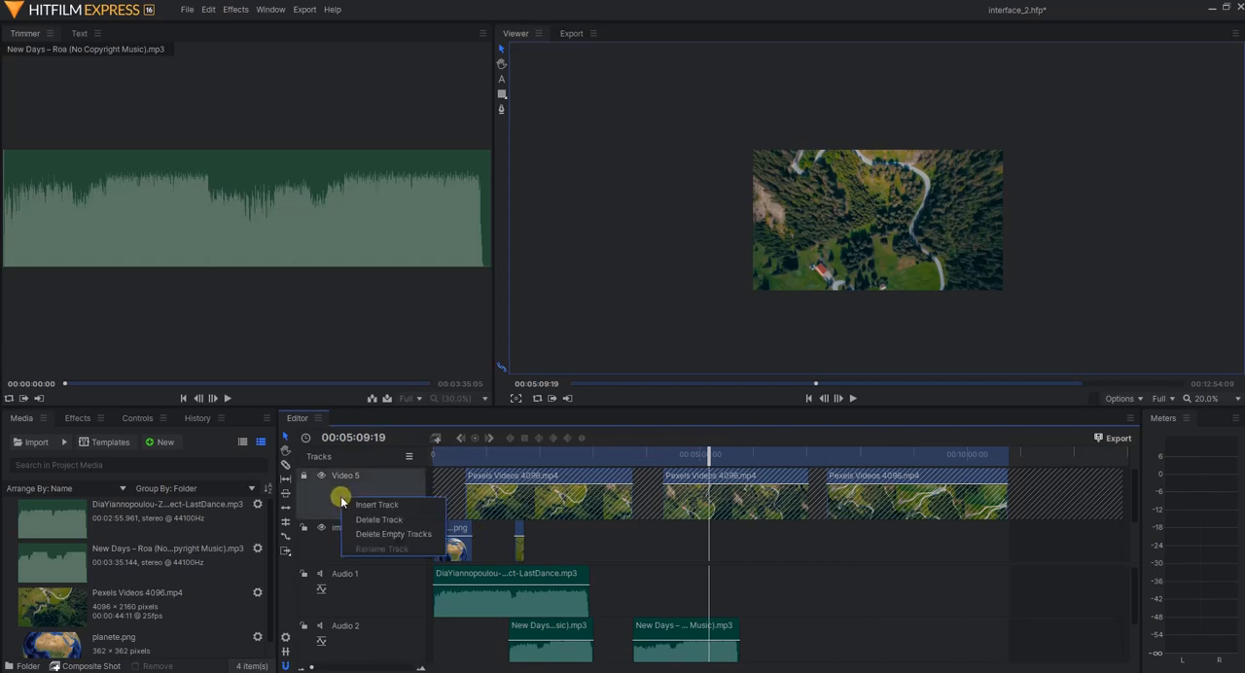
{"action": "left_click", "coordinate": [359, 504]}
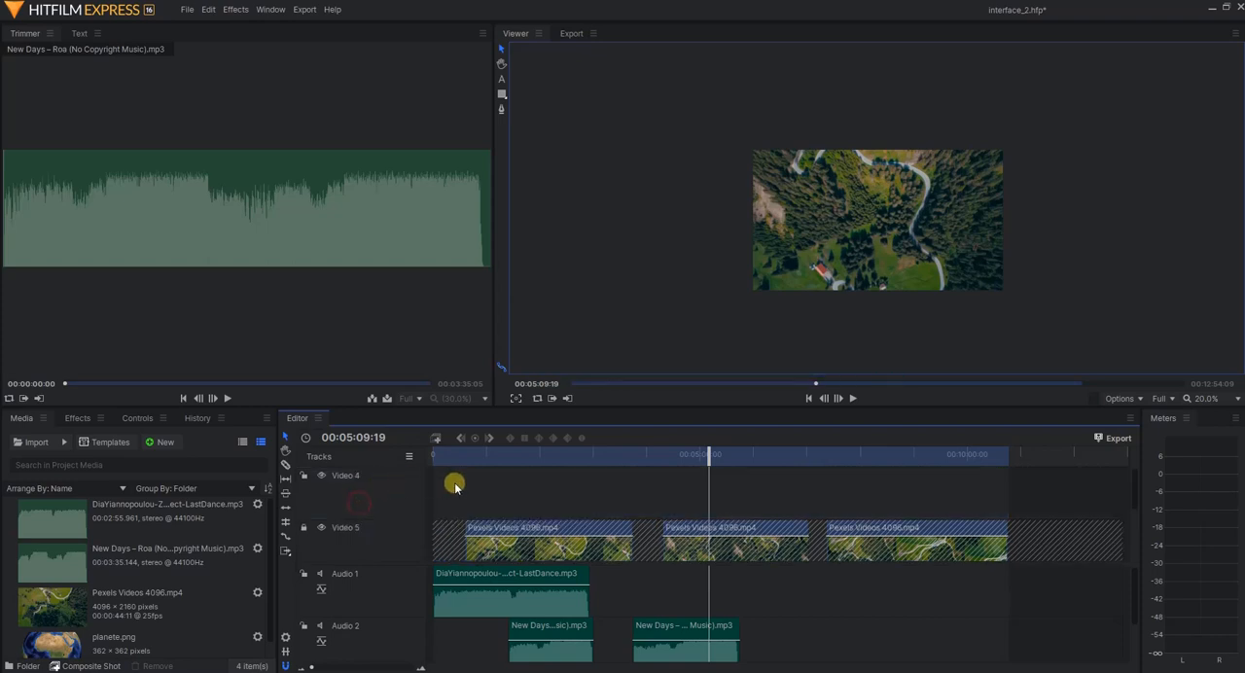
{"action": "right_click", "coordinate": [346, 476]}
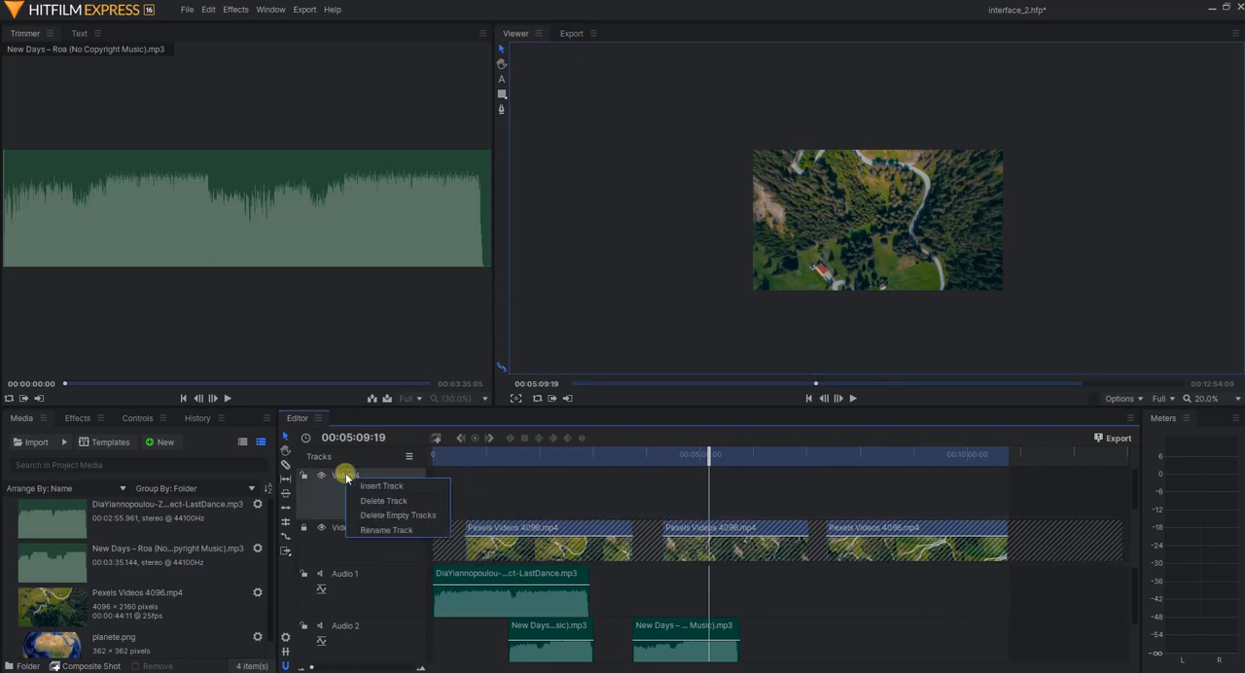
{"action": "left_click", "coordinate": [386, 530]}
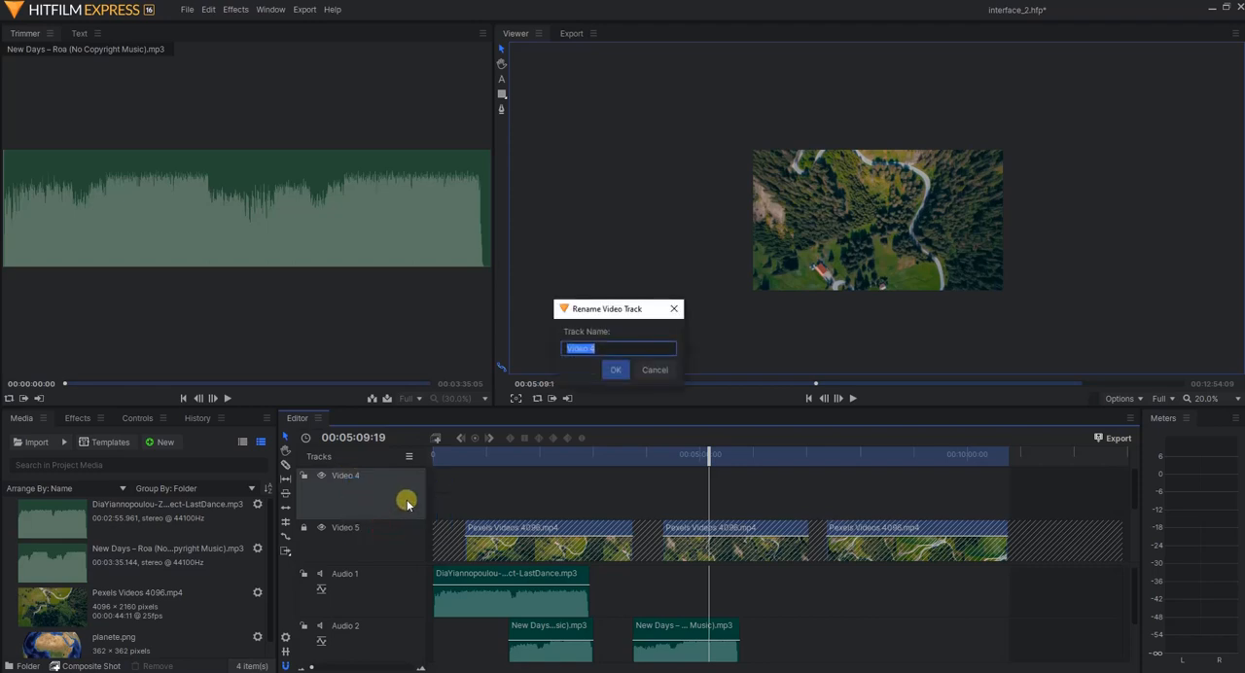
{"action": "type", "text": "titre 1"}
{"action": "key", "text": "Return"}
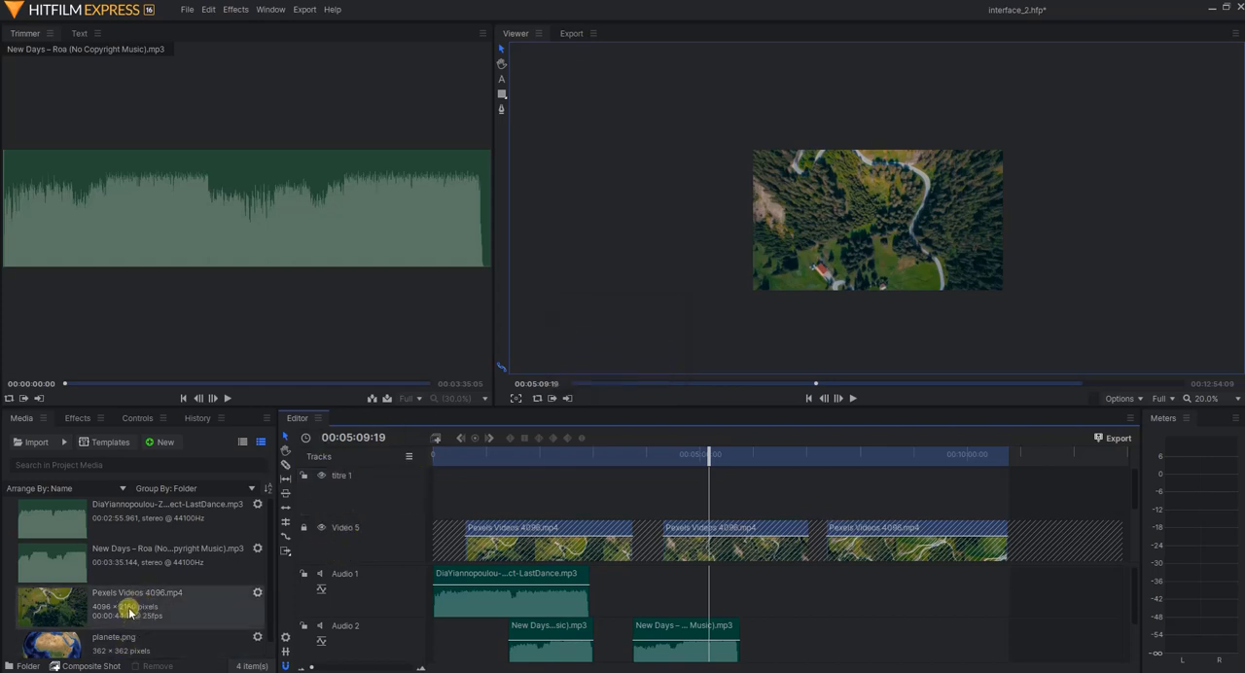
Show the text settings, narrow their area in favour of the viewer, and enlarge the timeline's height
{"action": "left_click", "coordinate": [80, 33]}
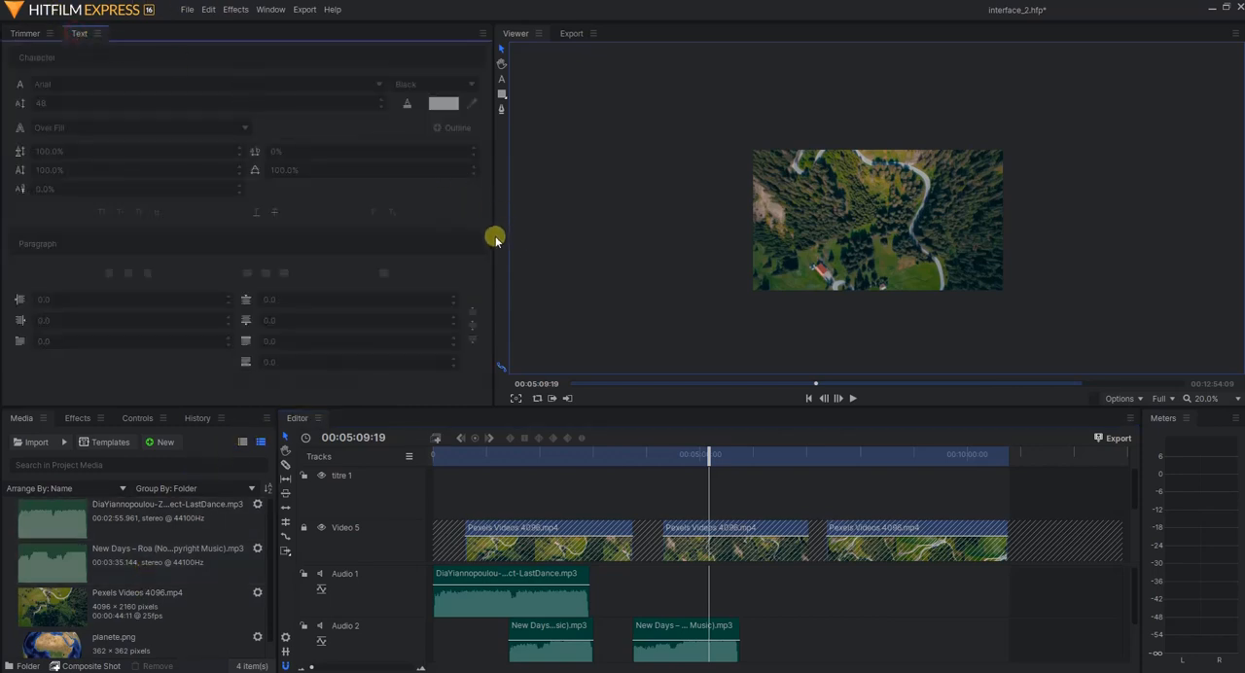
{"action": "left_click_drag", "start_coordinate": [494, 239], "coordinate": [380, 219]}
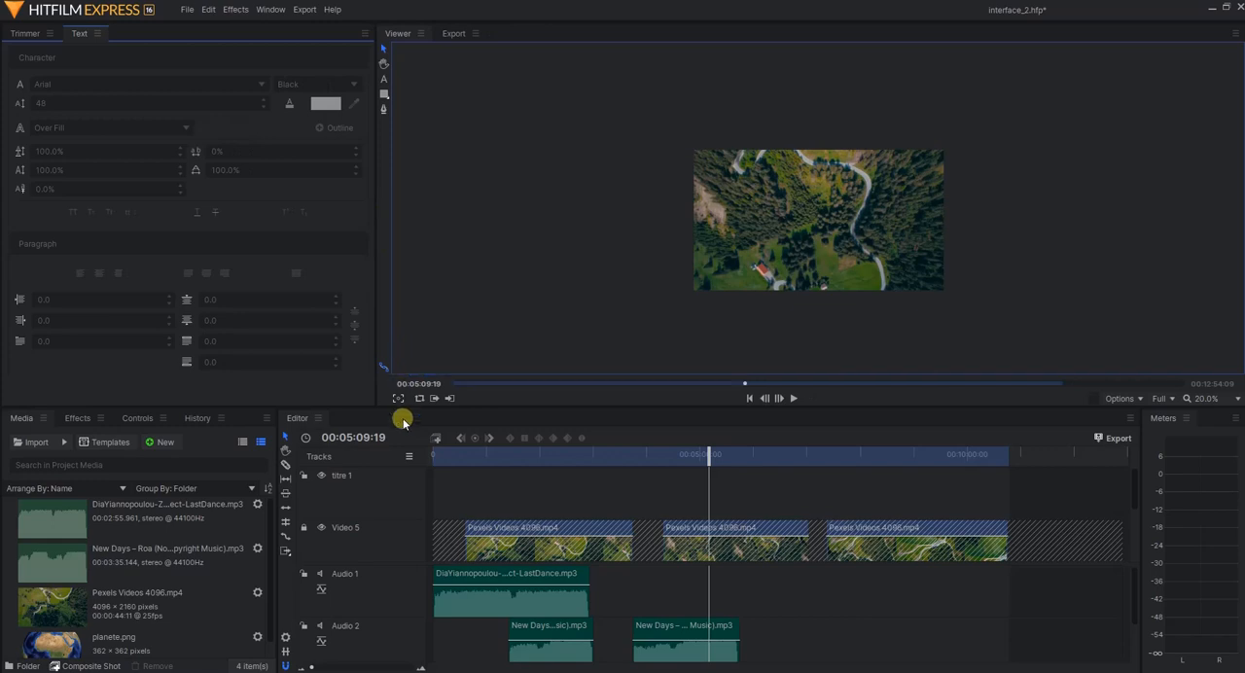
{"action": "left_click_drag", "start_coordinate": [397, 405], "coordinate": [398, 292]}
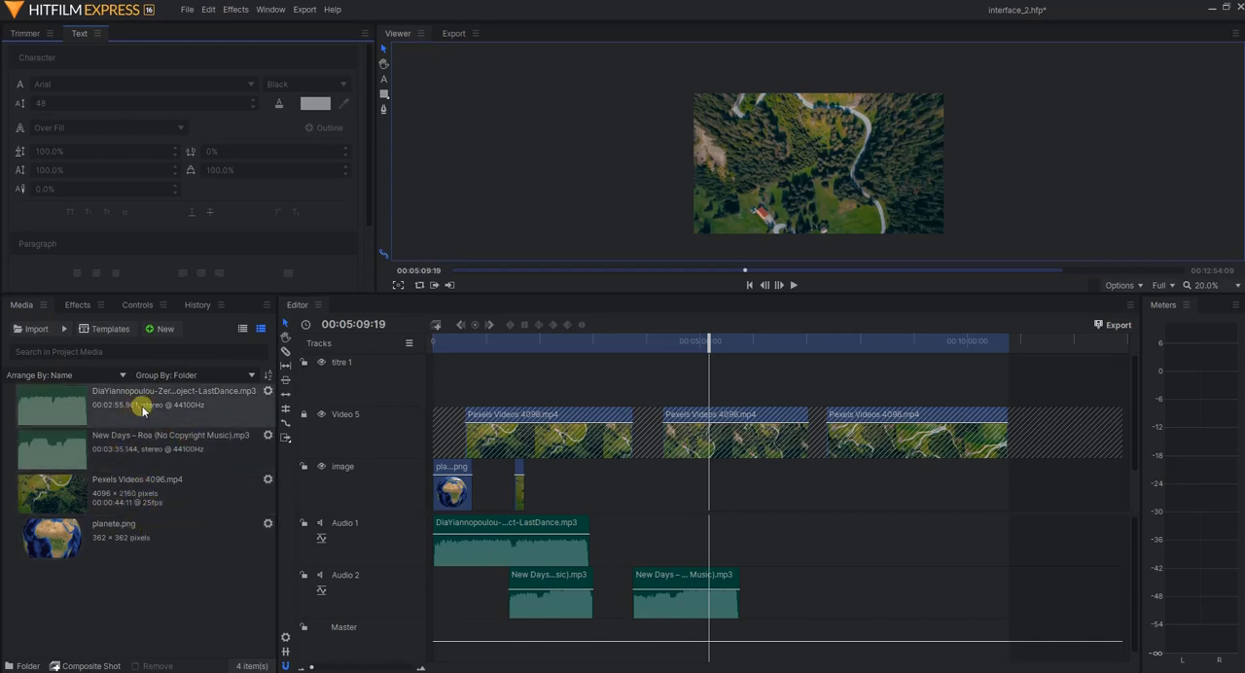
Start creating a new composite shot in the project media
{"action": "left_click", "coordinate": [156, 332]}
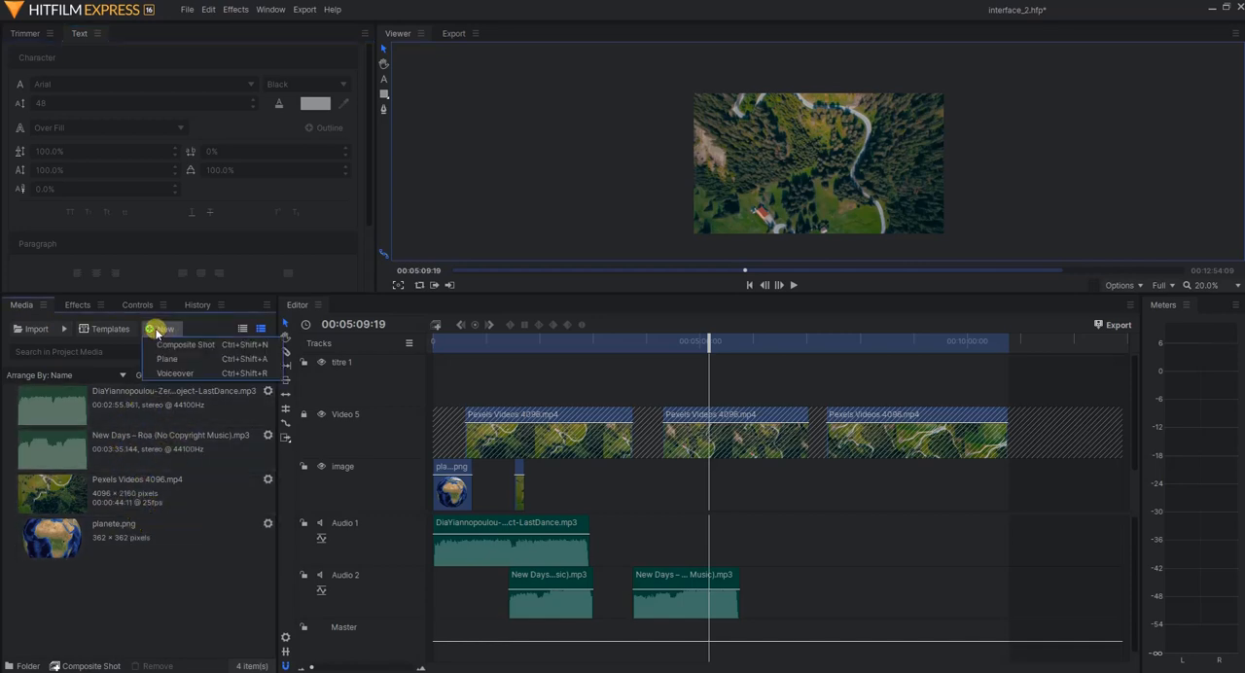
{"action": "left_click", "coordinate": [204, 348]}
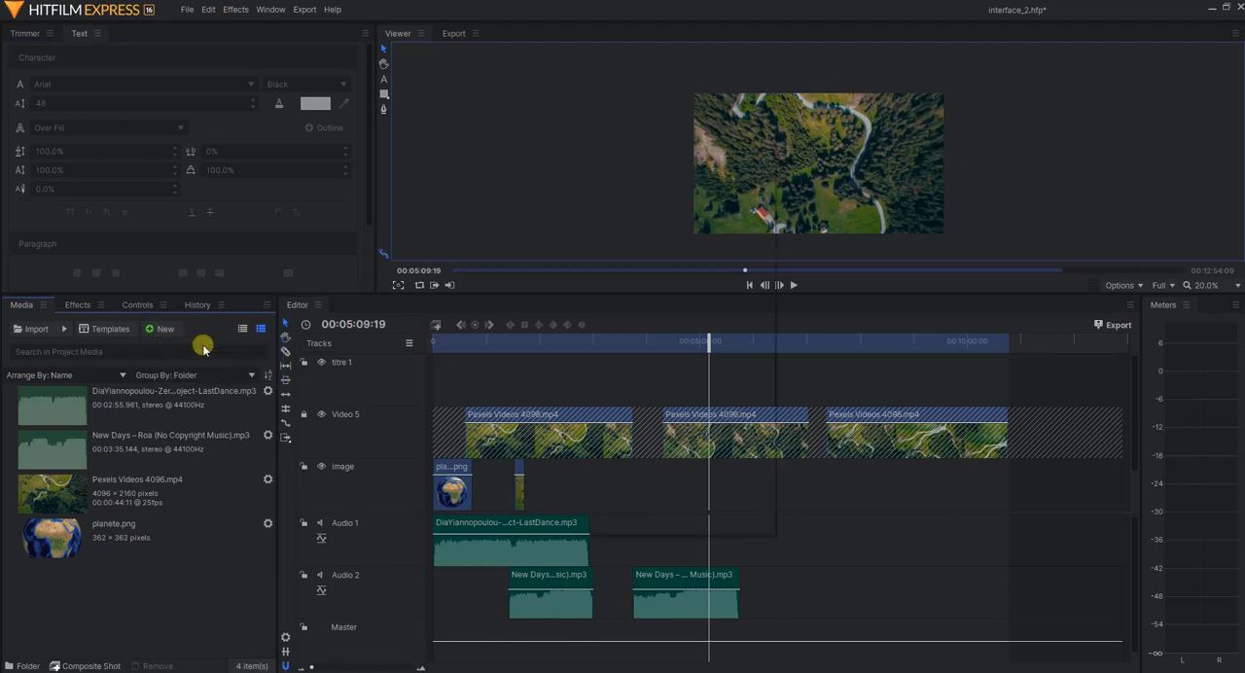
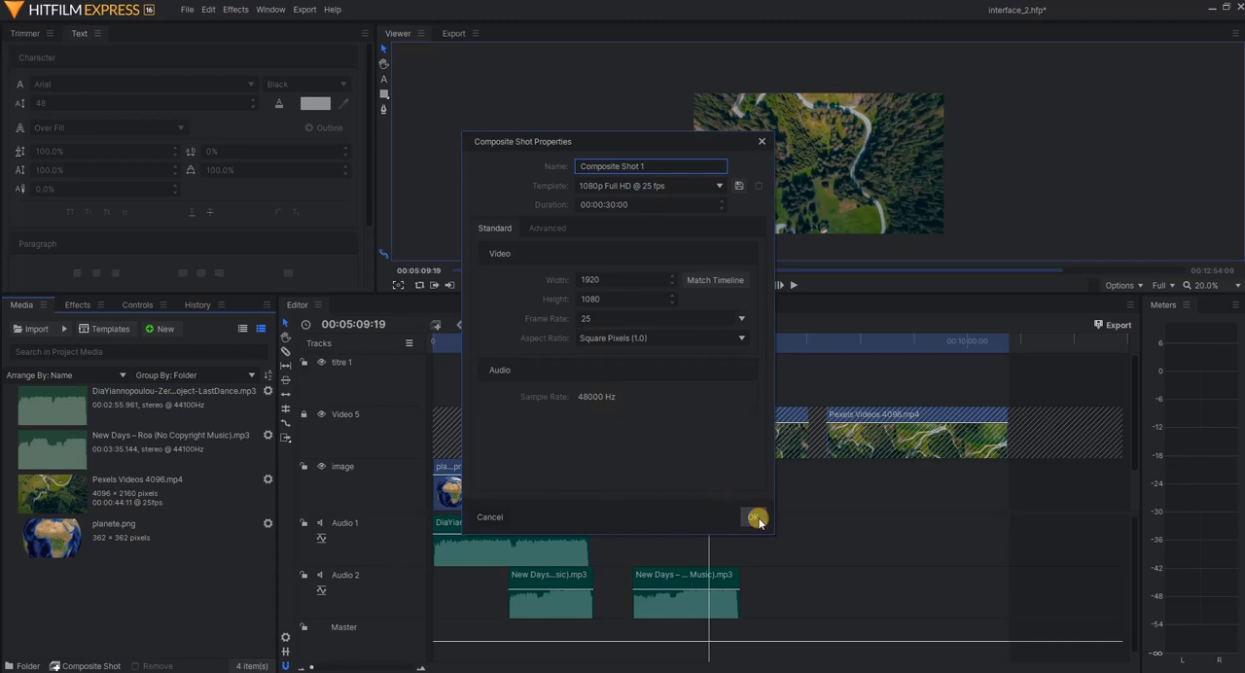
Create the composite shot under the name "titre 1" and switch to the main timeline and back to the composite shot
{"action": "left_click_drag", "start_coordinate": [724, 167], "coordinate": [477, 166]}
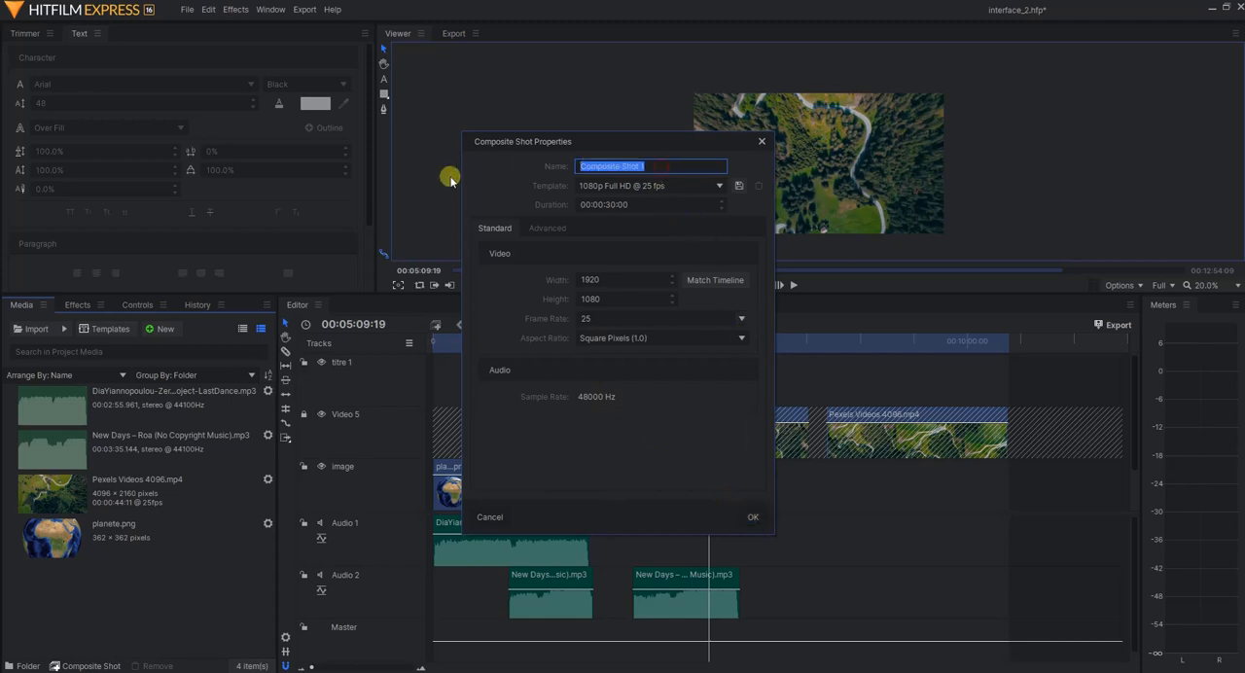
{"action": "type", "text": "titre"}
{"action": "left_click", "coordinate": [750, 518]}
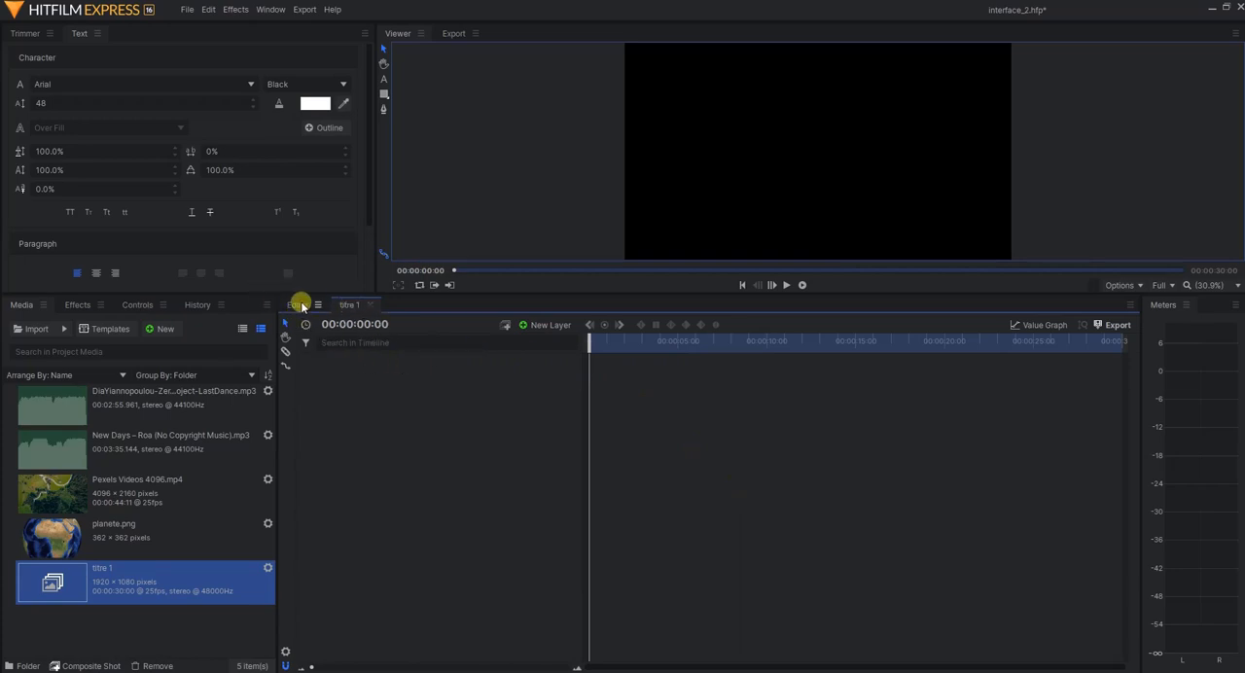
{"action": "left_click", "coordinate": [298, 305]}
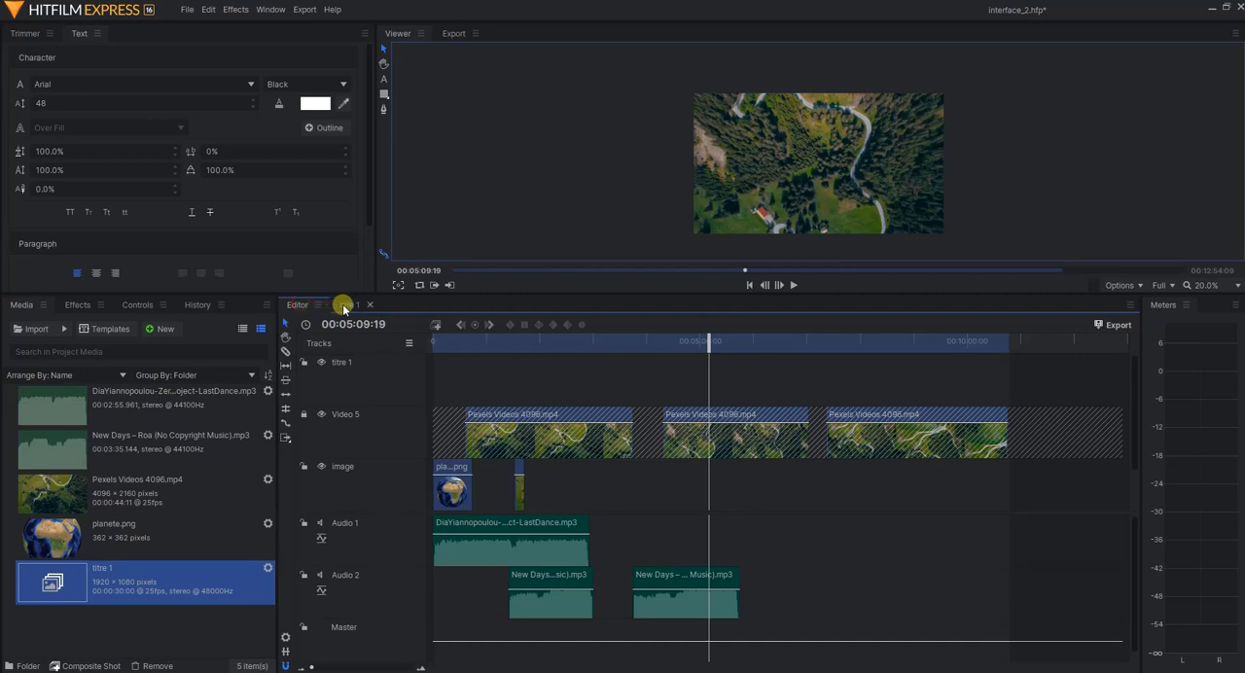
{"action": "left_click", "coordinate": [344, 308]}
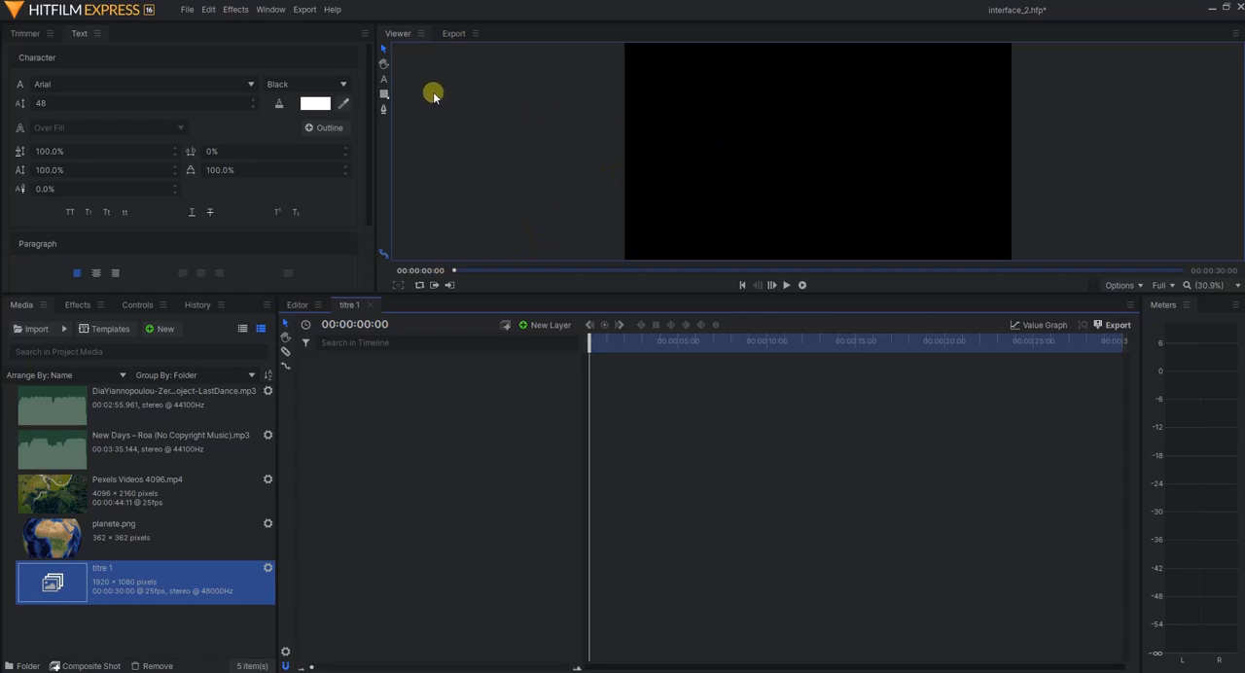
Add the text "mon titre 1" in the upper part of the composite shot's frame with the Text tool
{"action": "left_click", "coordinate": [384, 80]}
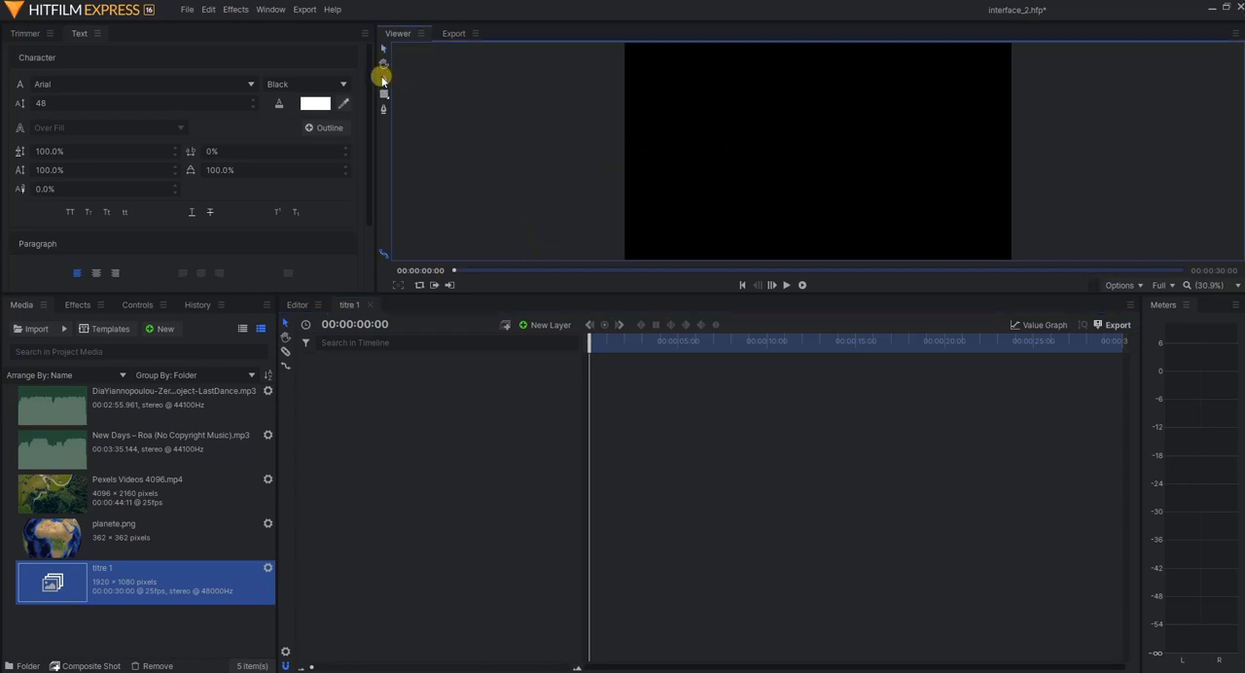
{"action": "left_click", "coordinate": [688, 103]}
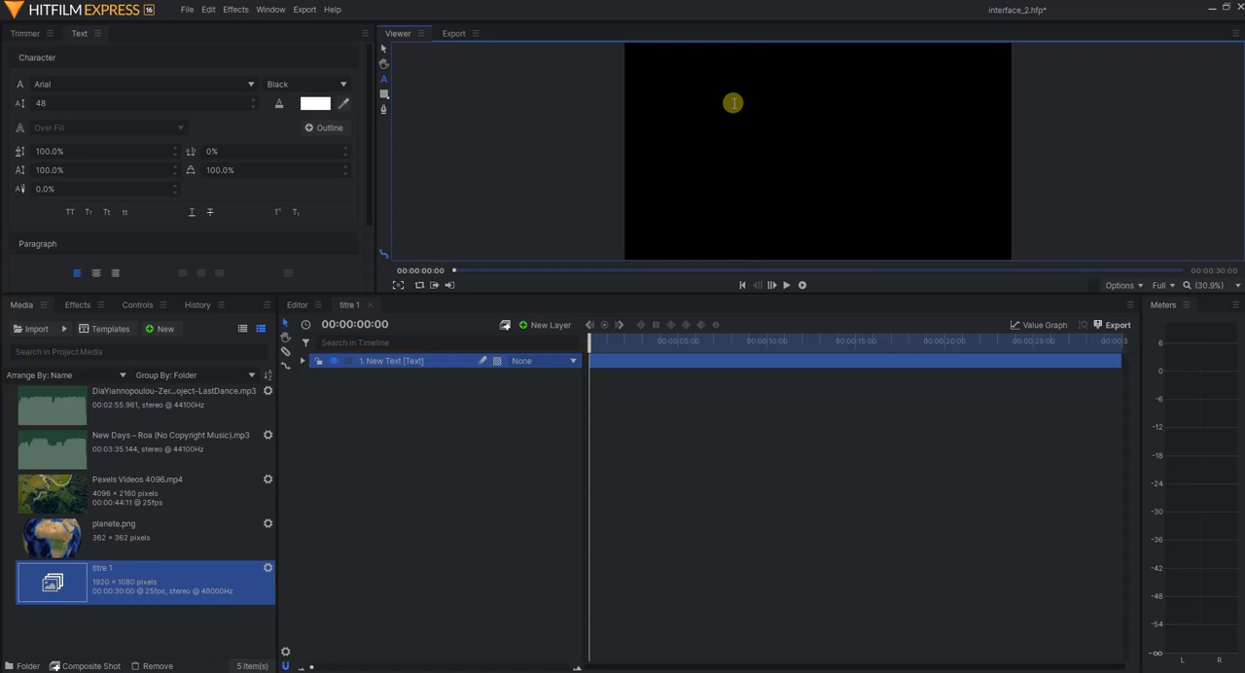
{"action": "type", "text": "mon titre"}
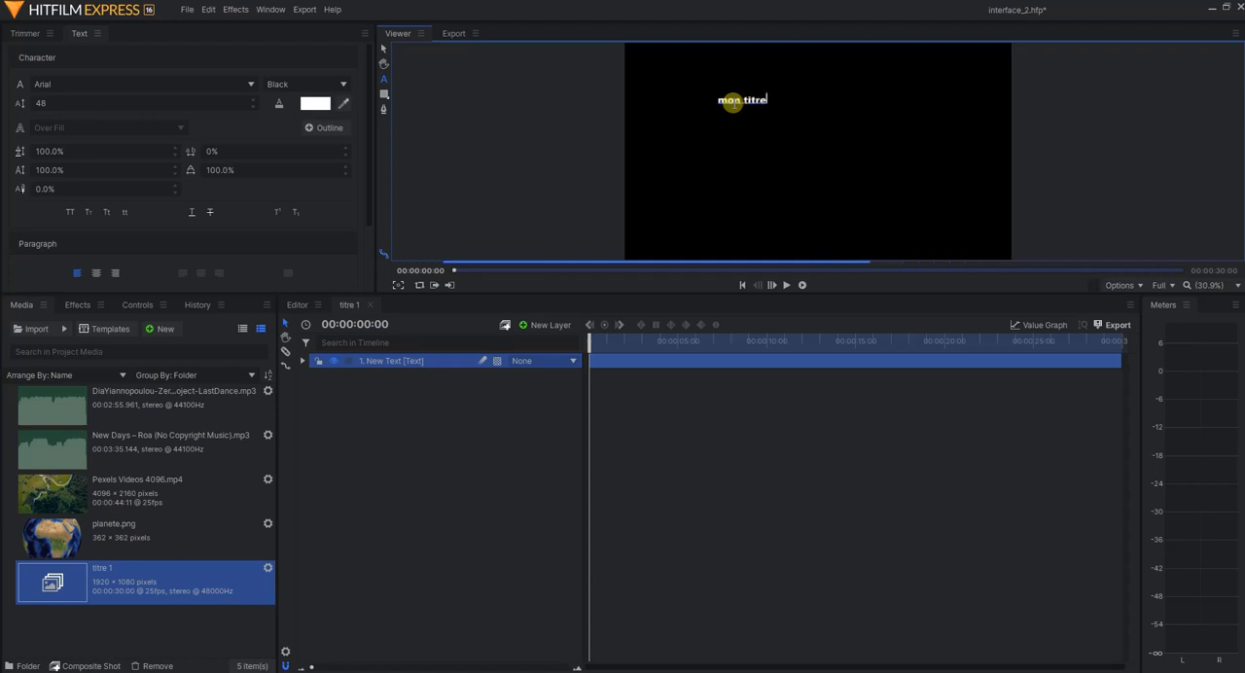
{"action": "type", "text": " 1"}
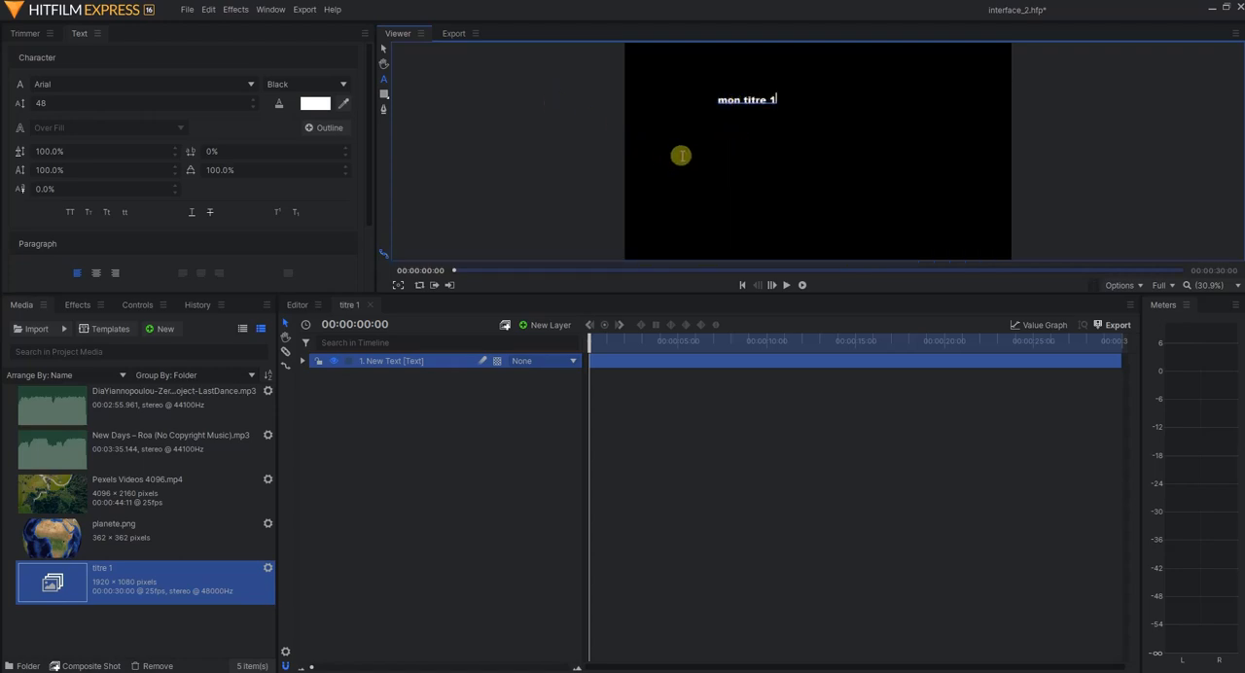
{"action": "left_click", "coordinate": [687, 157]}
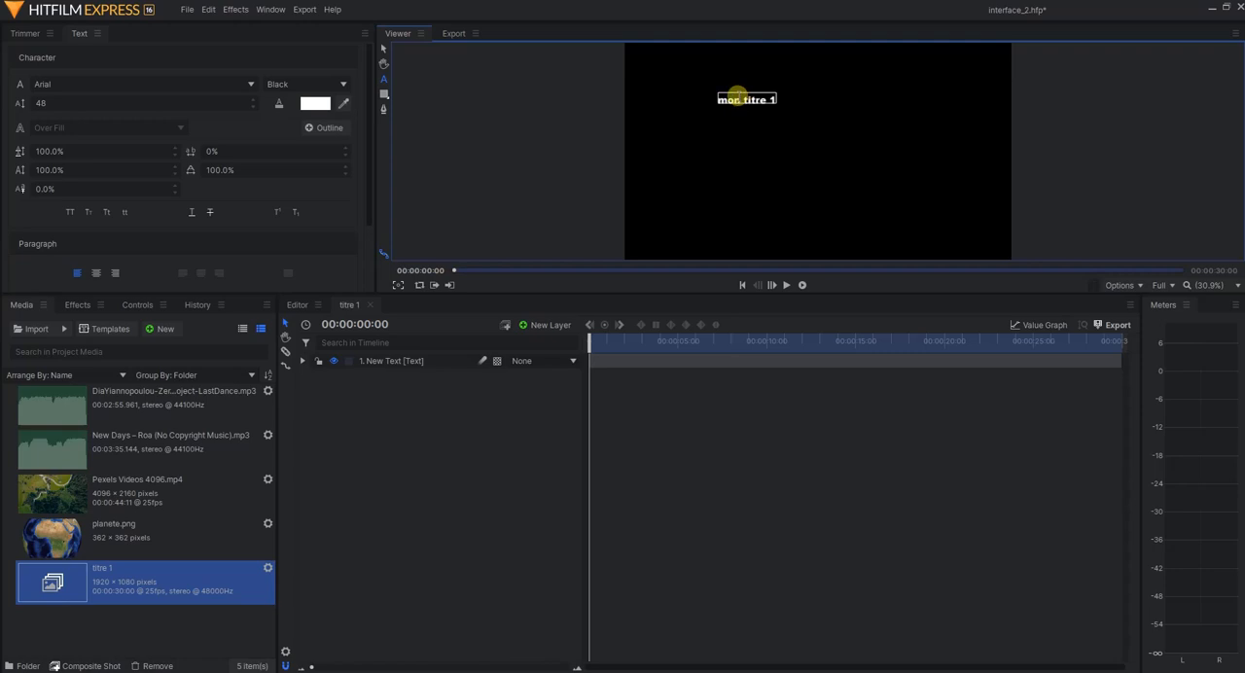
{"action": "right_click", "coordinate": [383, 365]}
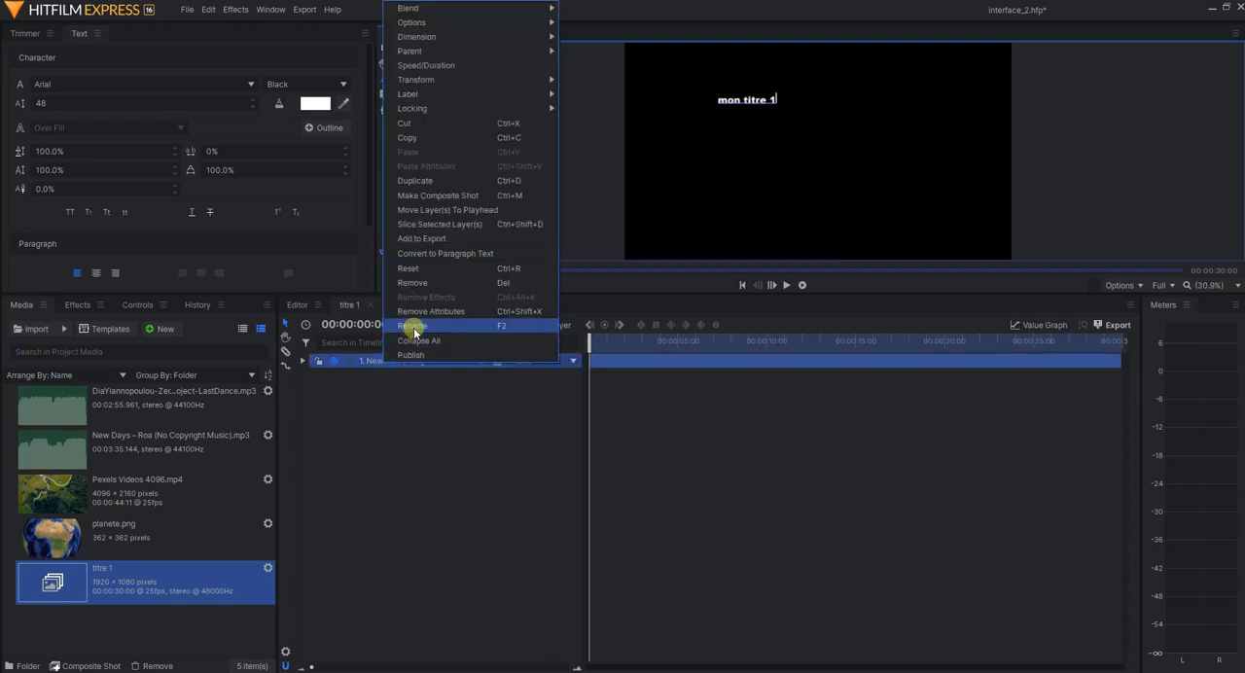
{"action": "left_click", "coordinate": [413, 331]}
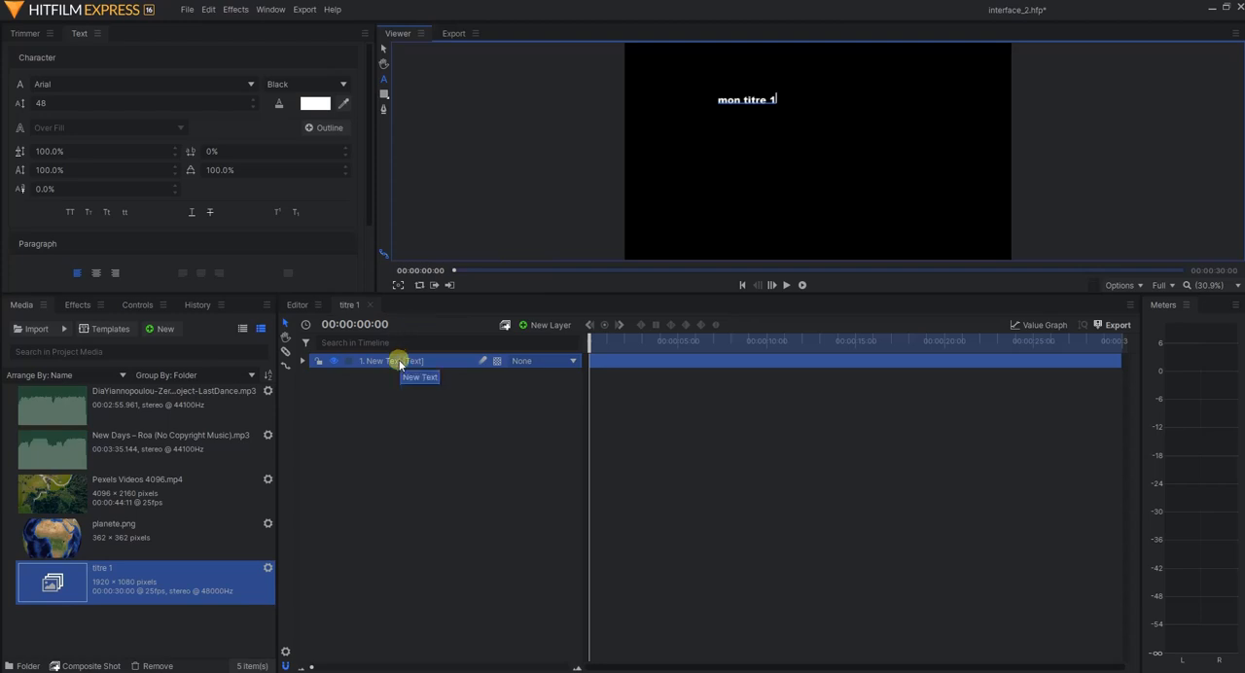
{"action": "type", "text": "ff"}
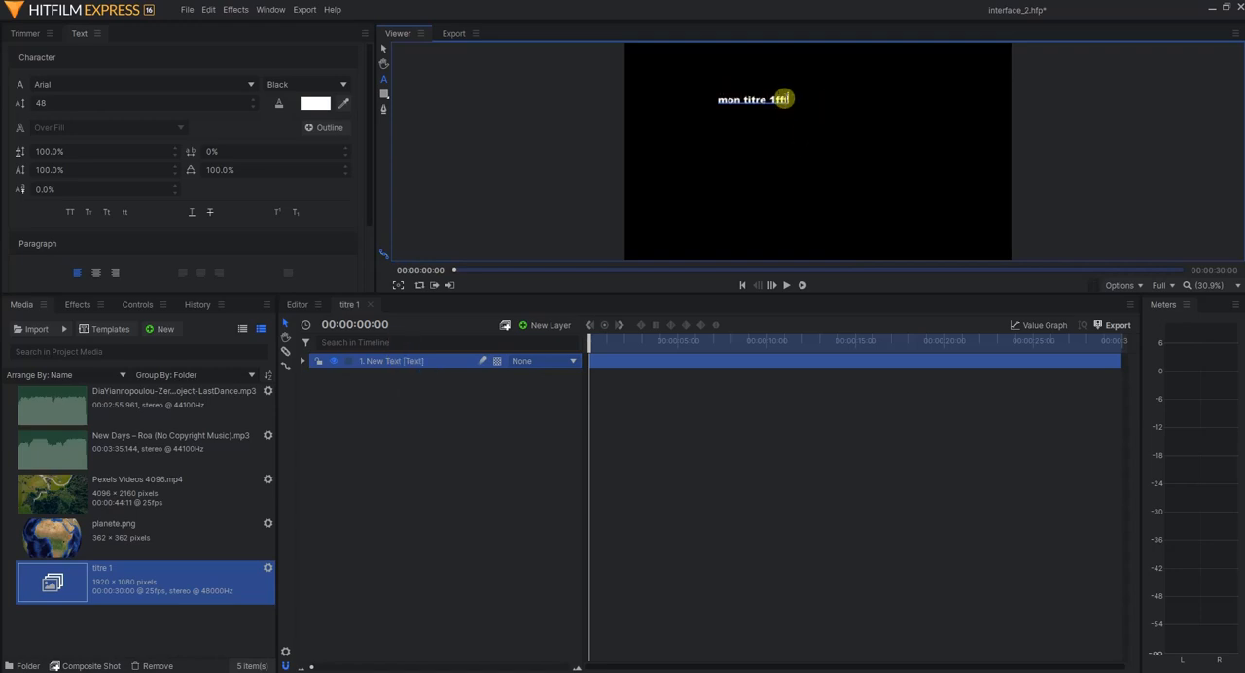
{"action": "key", "text": "BackSpace"}
{"action": "key", "text": "BackSpace"}
{"action": "key", "text": "BackSpace"}
Leave text editing with the selection tool and rename the New Text layer as "titre1"
{"action": "left_click", "coordinate": [384, 52]}
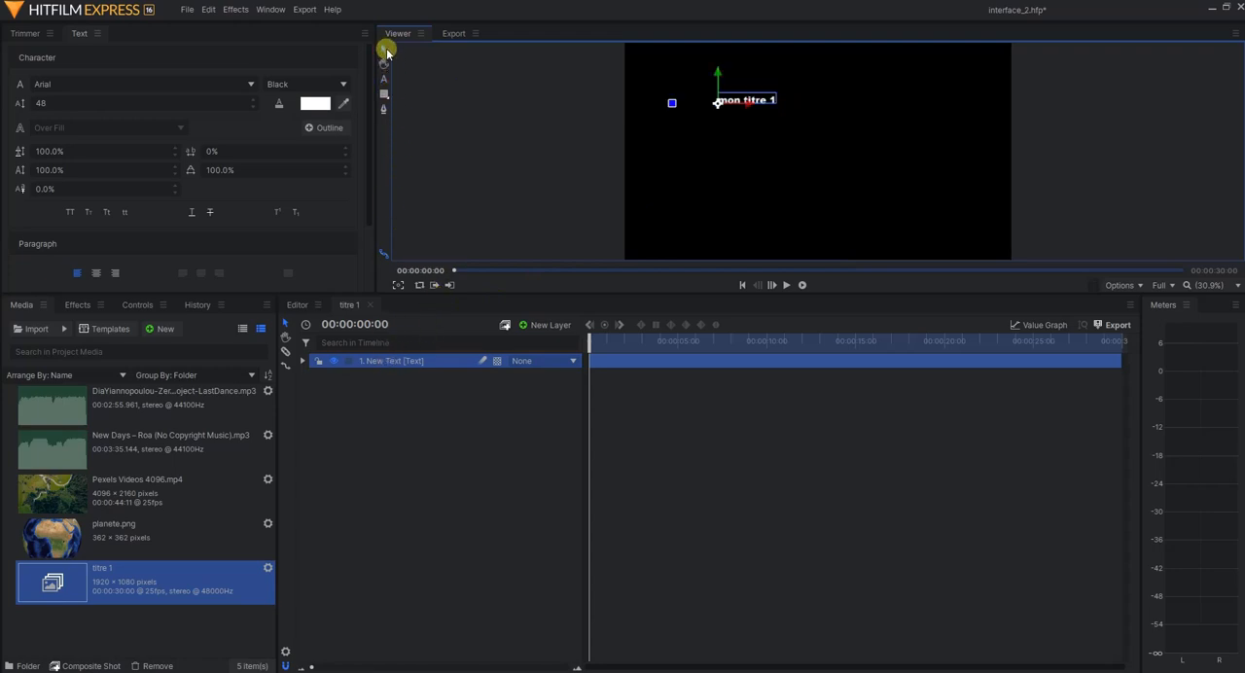
{"action": "left_click", "coordinate": [390, 363]}
{"action": "right_click", "coordinate": [389, 363]}
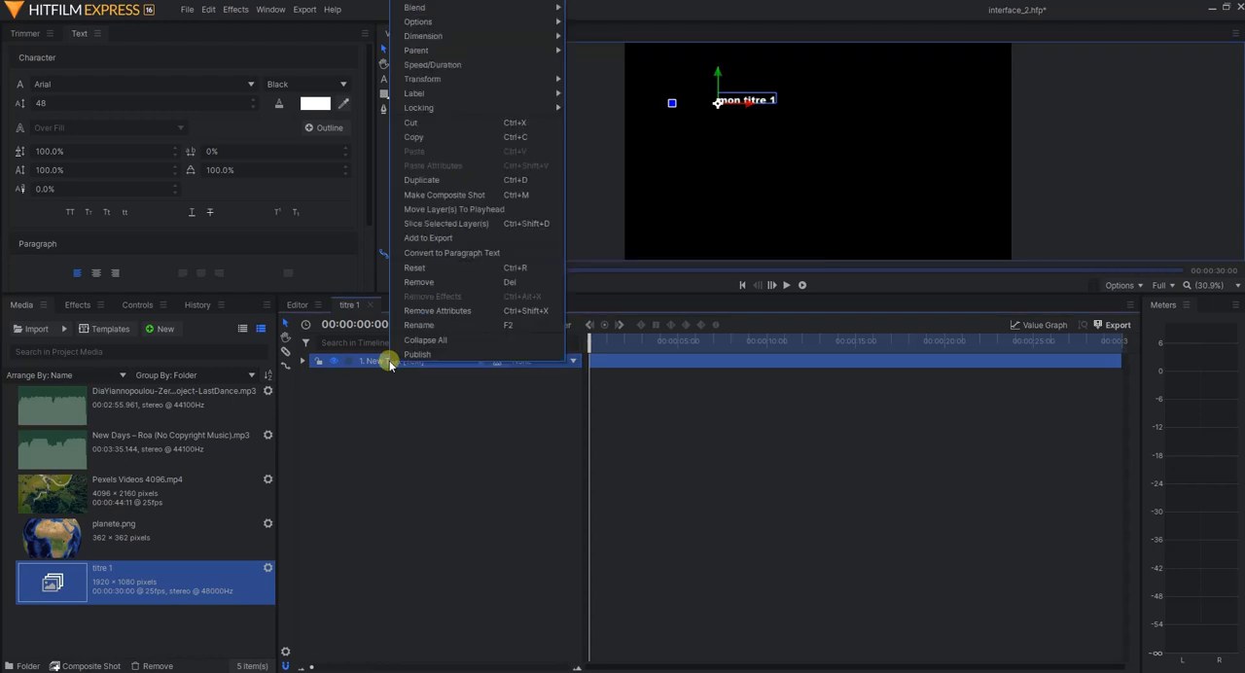
{"action": "left_click", "coordinate": [416, 325]}
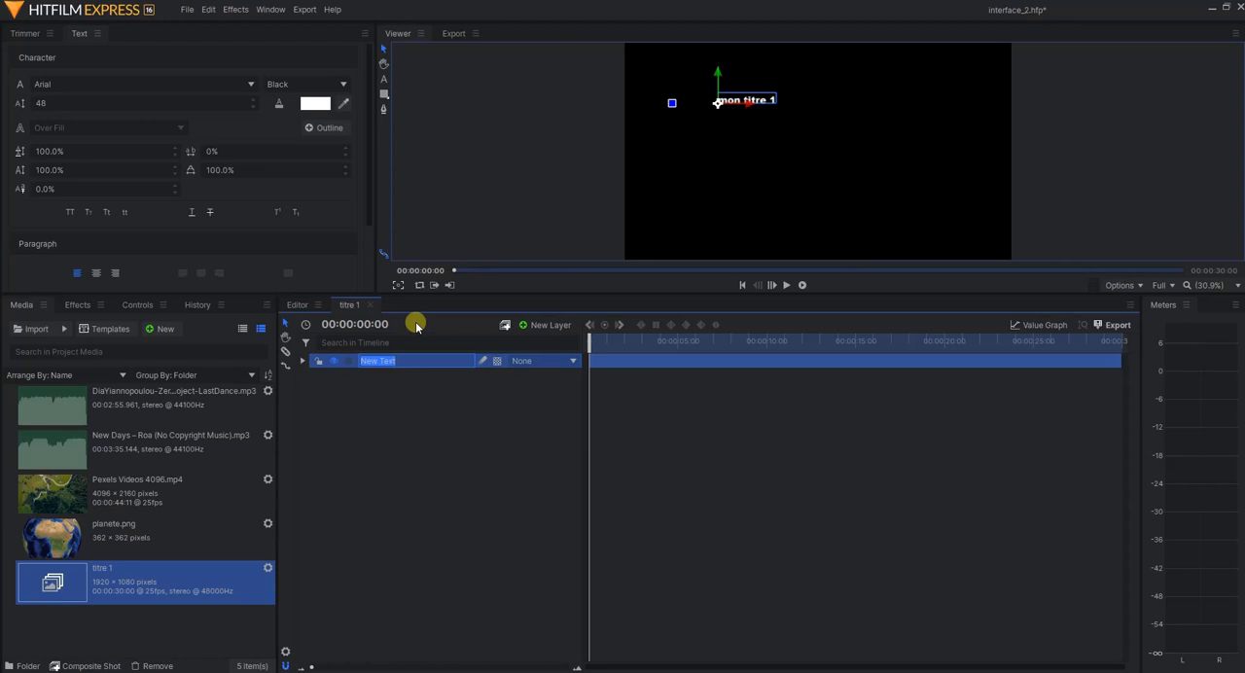
{"action": "type", "text": "titre1"}
{"action": "key", "text": "Return"}
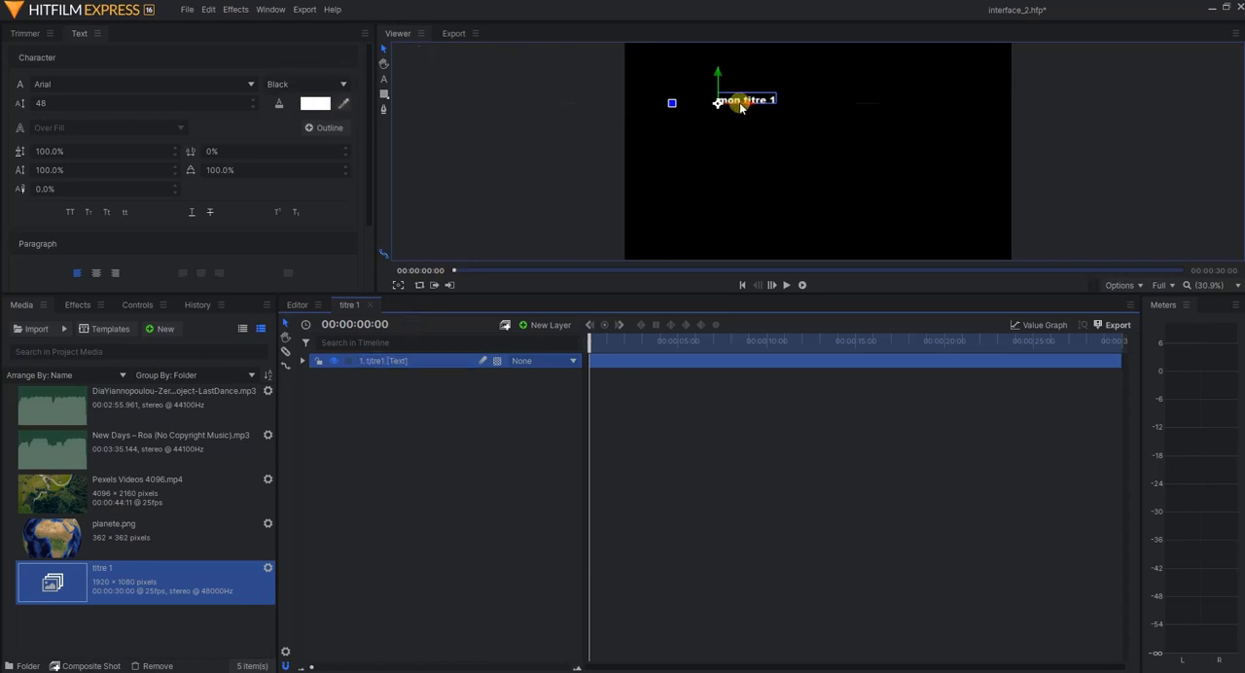
Move the title towards the frame's centre and set its text to Berlin Sans FB at size 193
{"action": "left_click_drag", "start_coordinate": [739, 101], "coordinate": [795, 143]}
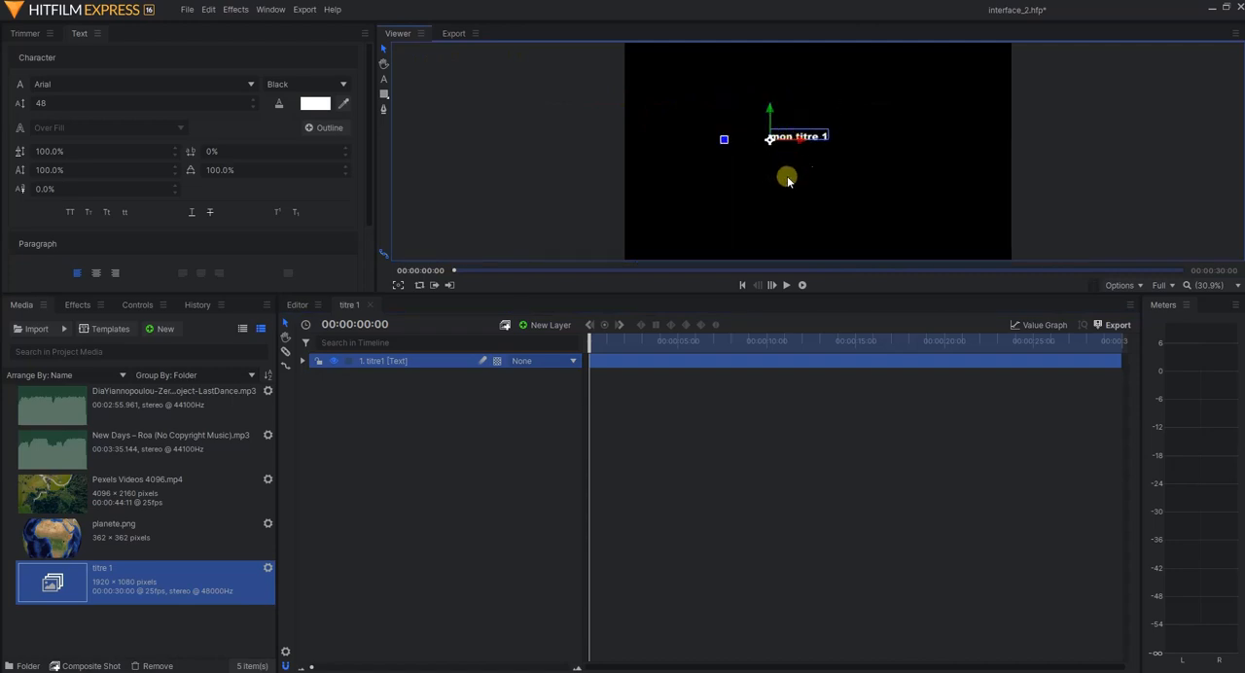
{"action": "left_click", "coordinate": [181, 86]}
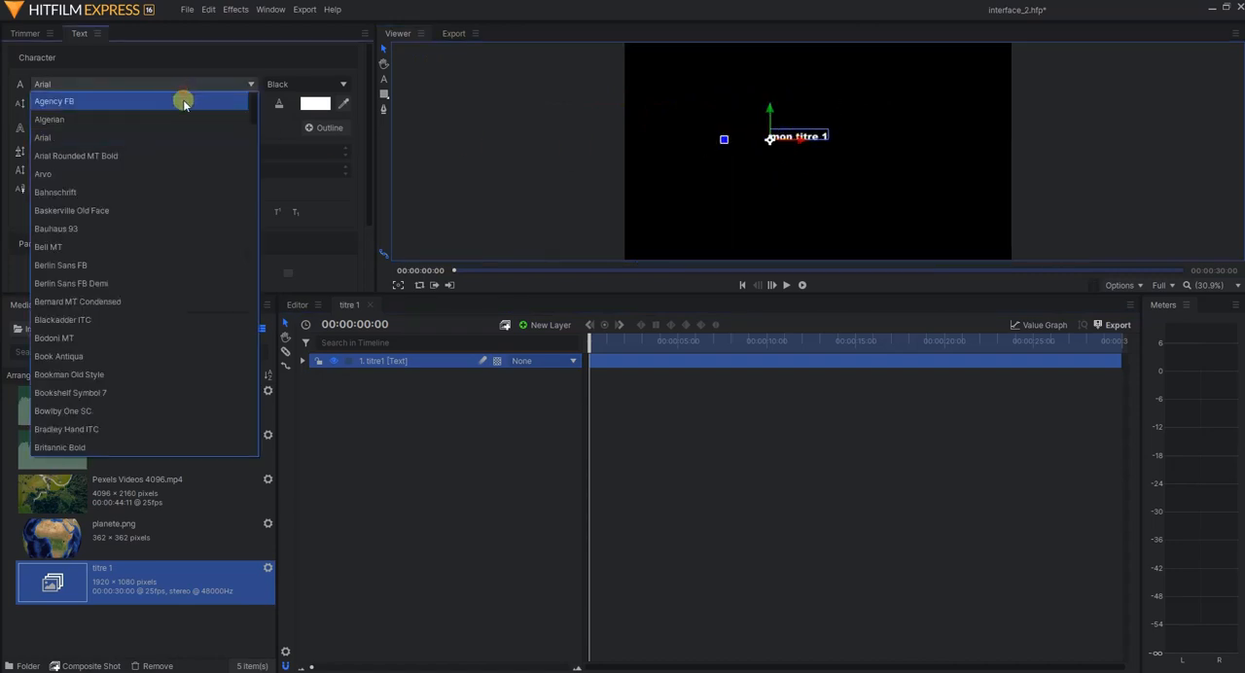
{"action": "left_click", "coordinate": [84, 262]}
{"action": "left_click_drag", "start_coordinate": [85, 102], "coordinate": [84, 101]}
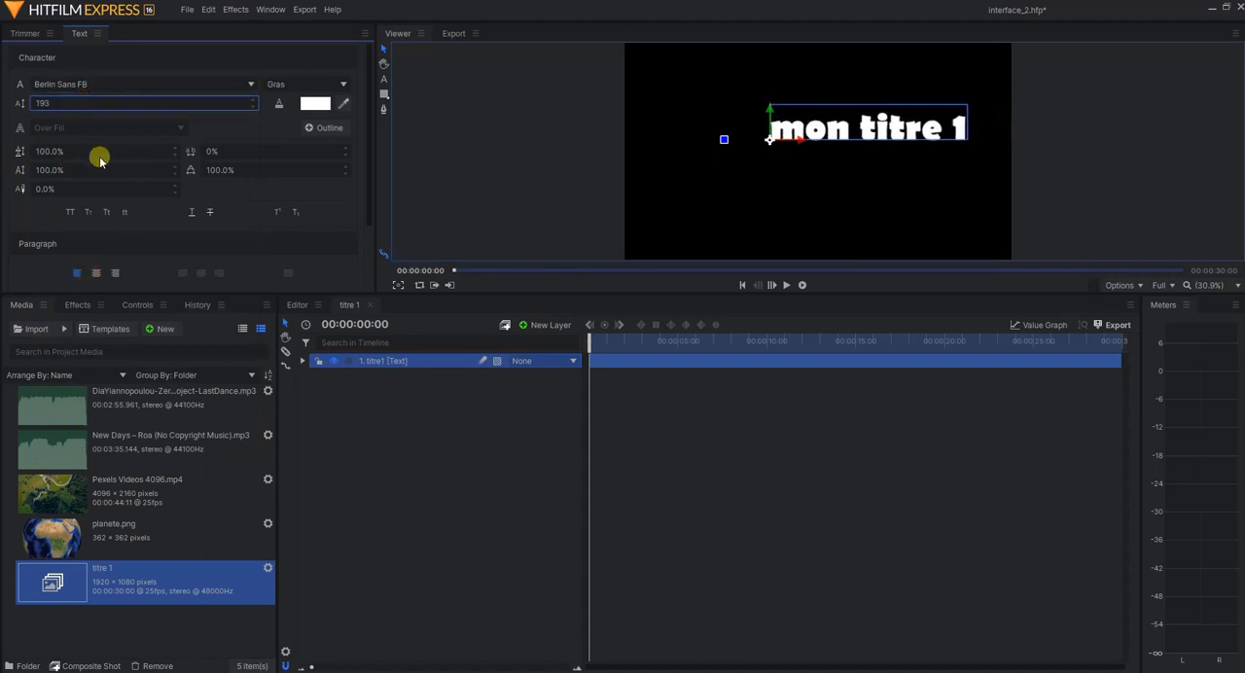
Add a red 4.00 outline to the title and try the capitalisation styles, finishing with all lowercase
{"action": "left_click", "coordinate": [319, 127]}
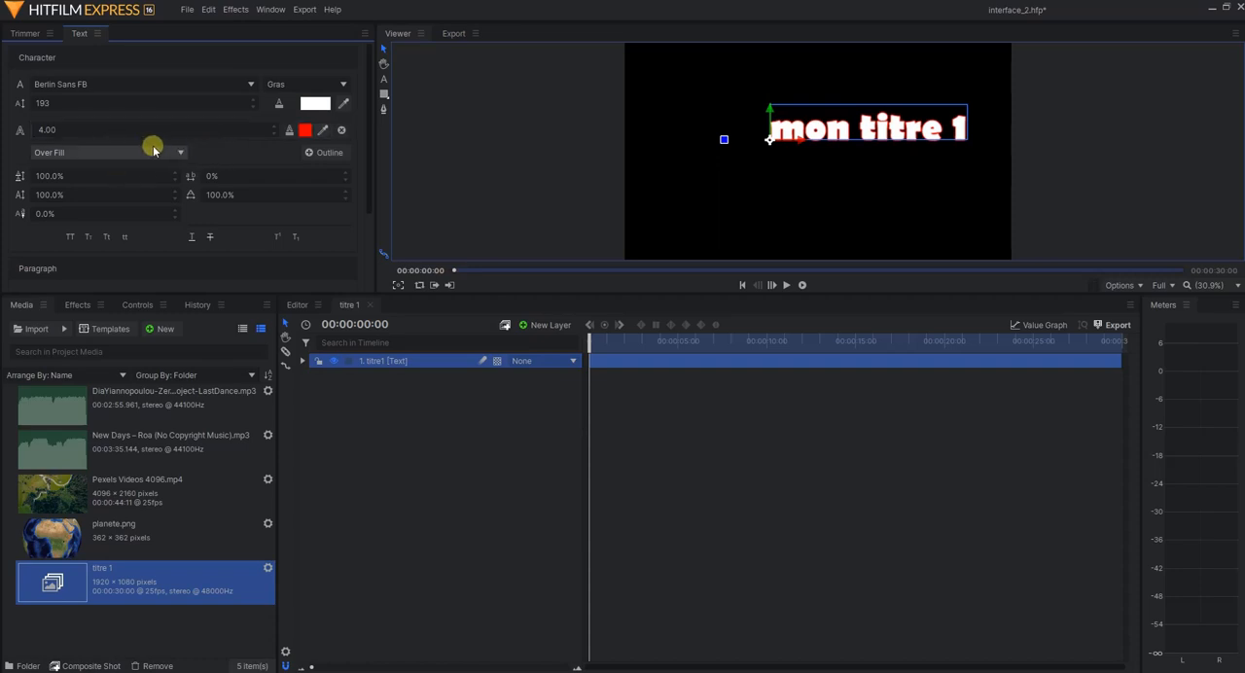
{"action": "left_click", "coordinate": [205, 191]}
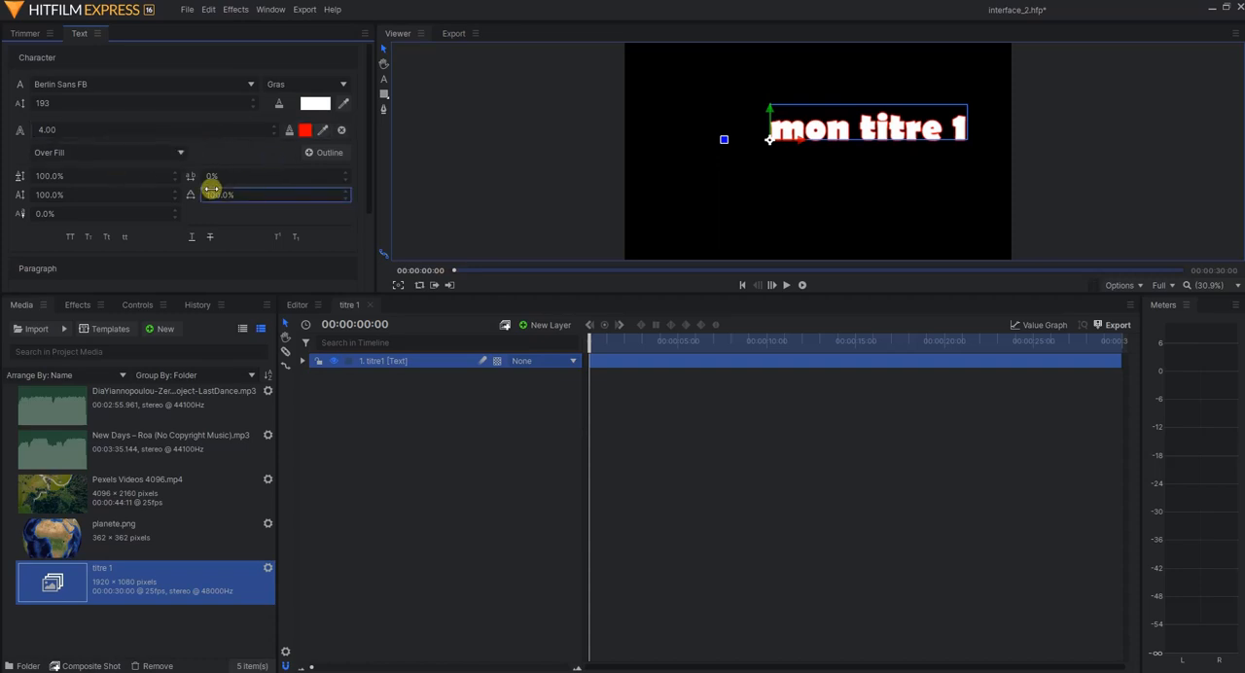
{"action": "left_click", "coordinate": [70, 236]}
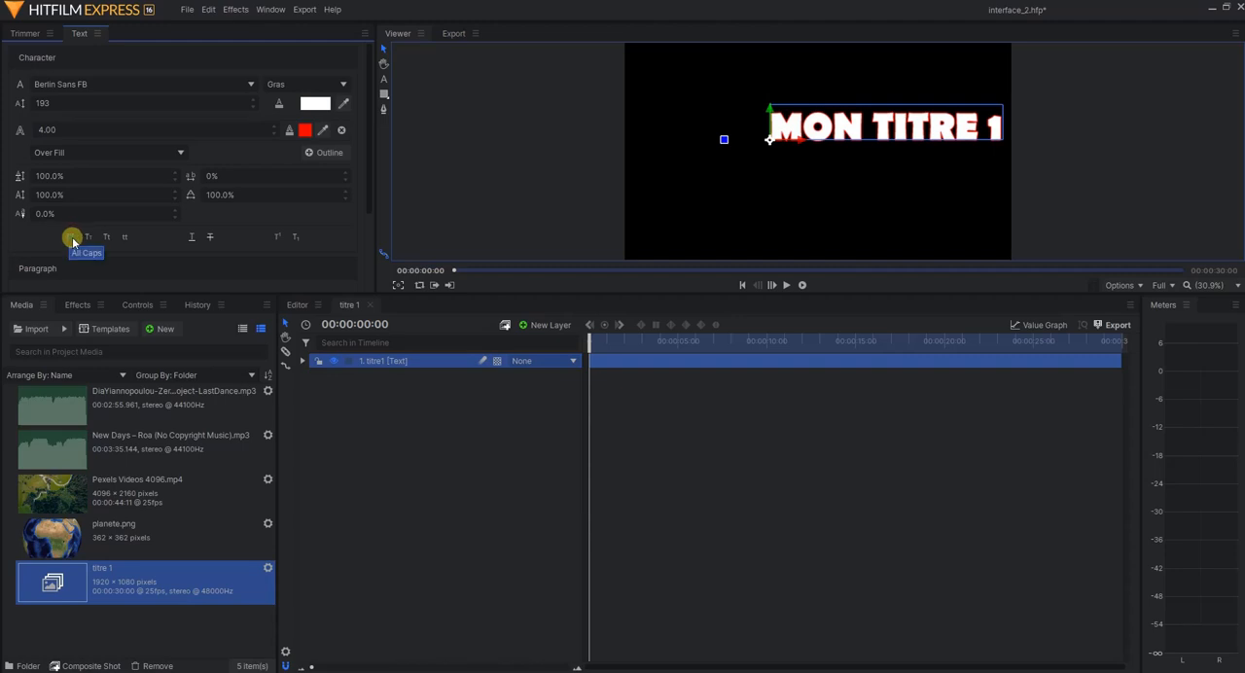
{"action": "left_click", "coordinate": [90, 238]}
{"action": "left_click", "coordinate": [103, 238]}
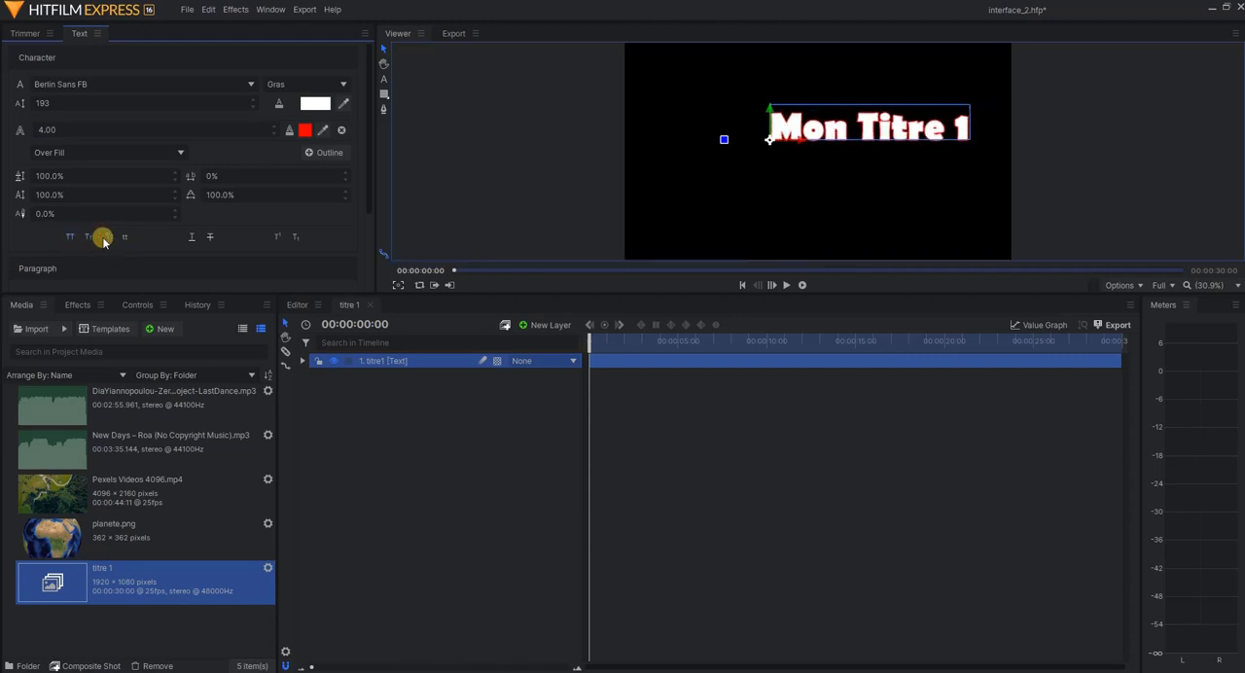
{"action": "left_click", "coordinate": [124, 237]}
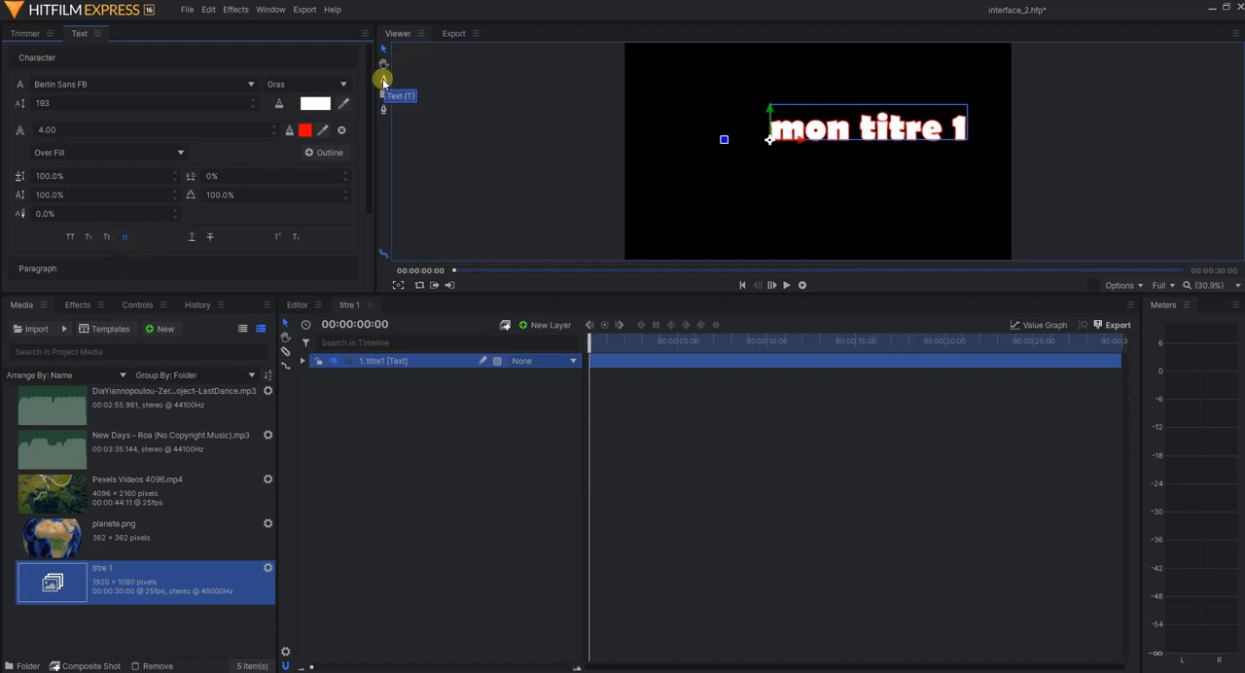
Try to set the title's font size to 40 without selecting its characters in text editing mode
{"action": "left_click", "coordinate": [384, 79]}
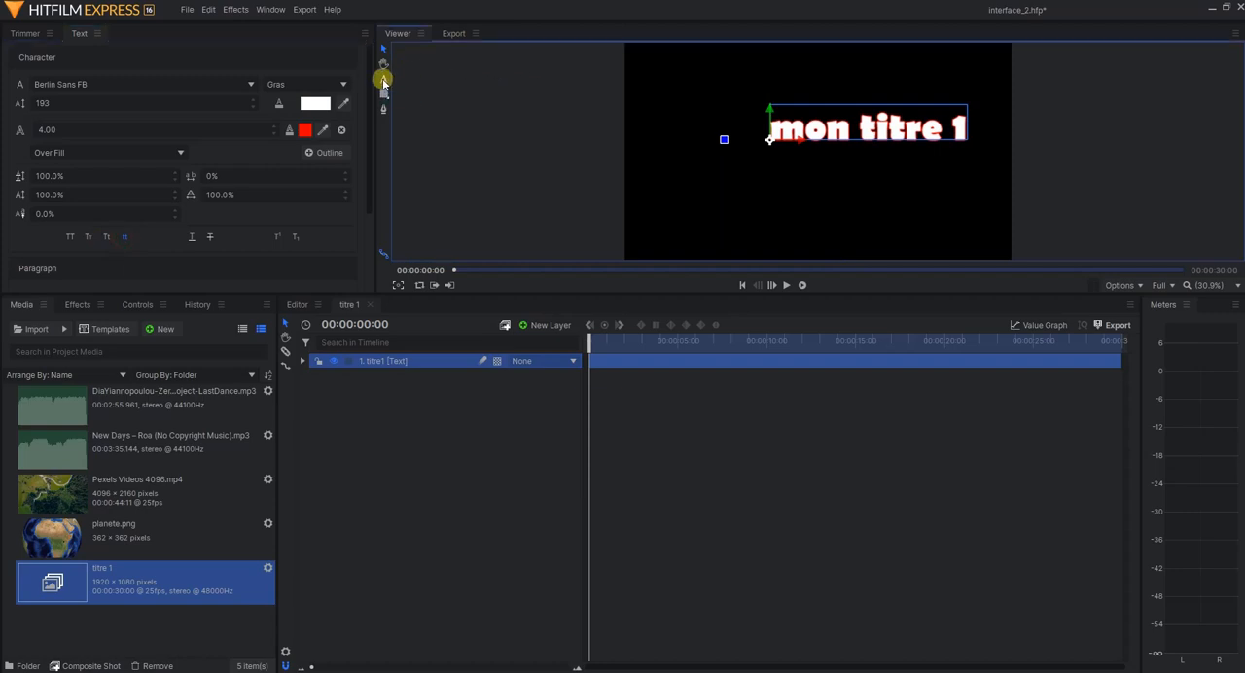
{"action": "left_click", "coordinate": [118, 104]}
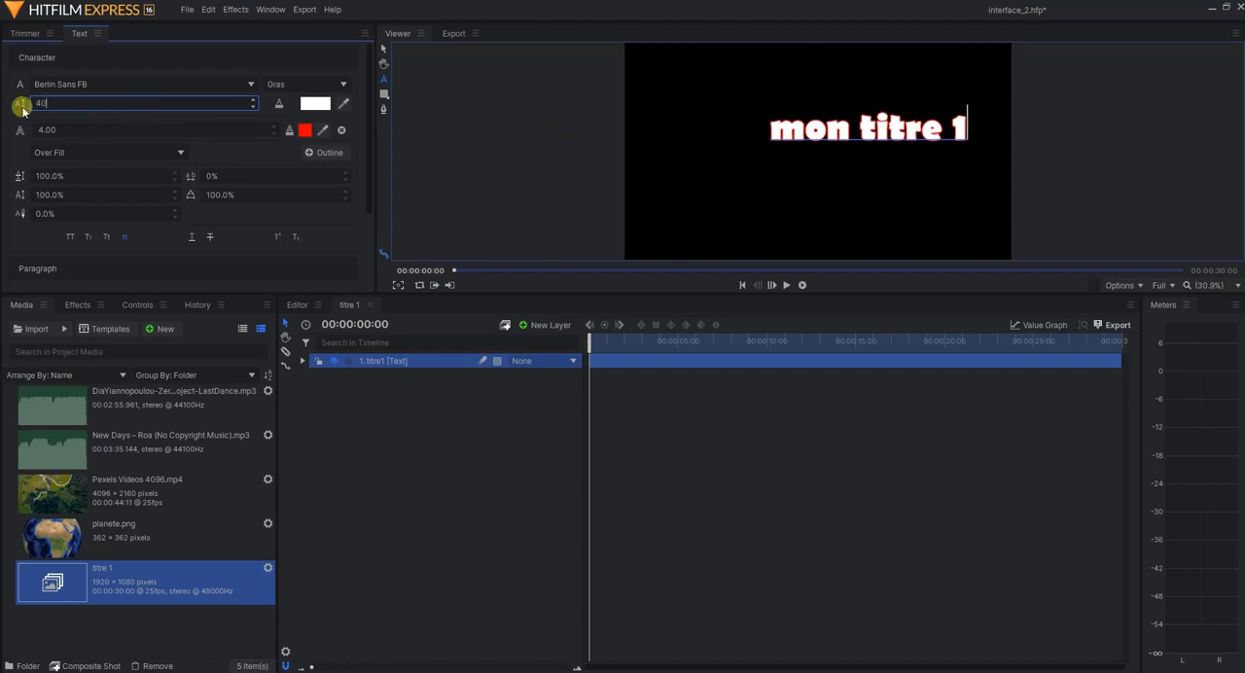
{"action": "left_click", "coordinate": [867, 135]}
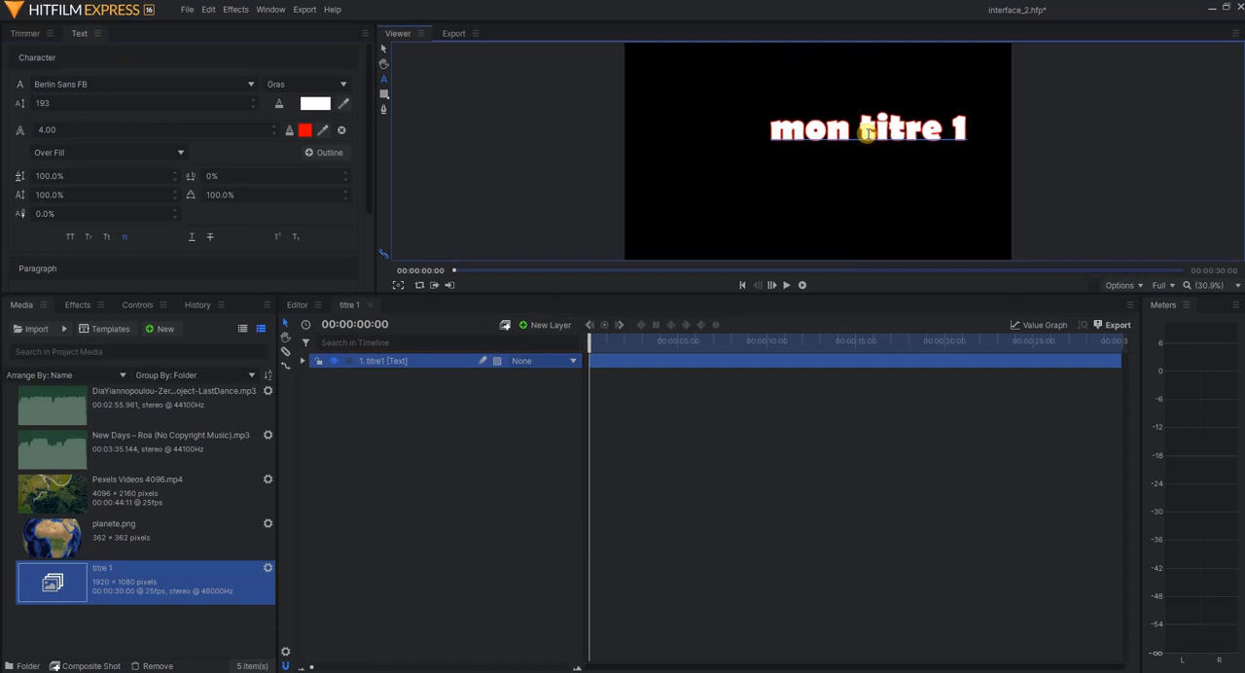
Select all characters of "mon titre 1" in the frame and reduce their font size to 79
{"action": "triple_click", "coordinate": [868, 133]}
{"action": "left_click", "coordinate": [773, 130]}
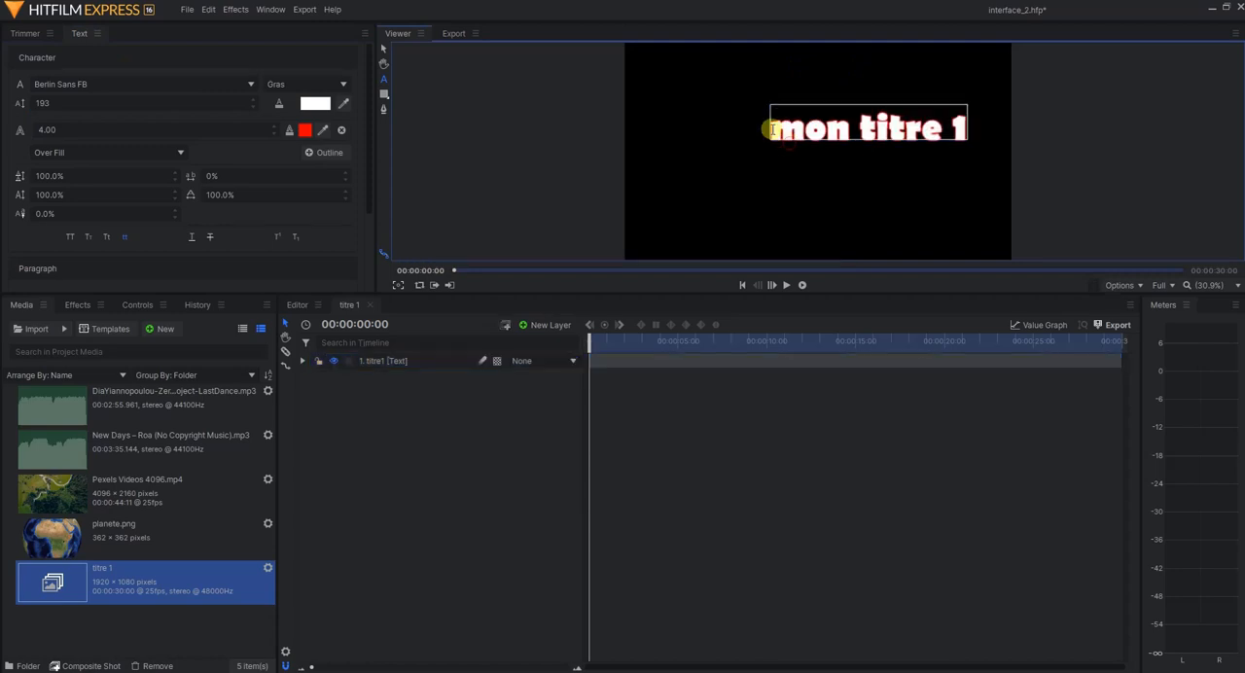
{"action": "left_click_drag", "start_coordinate": [775, 130], "coordinate": [964, 127]}
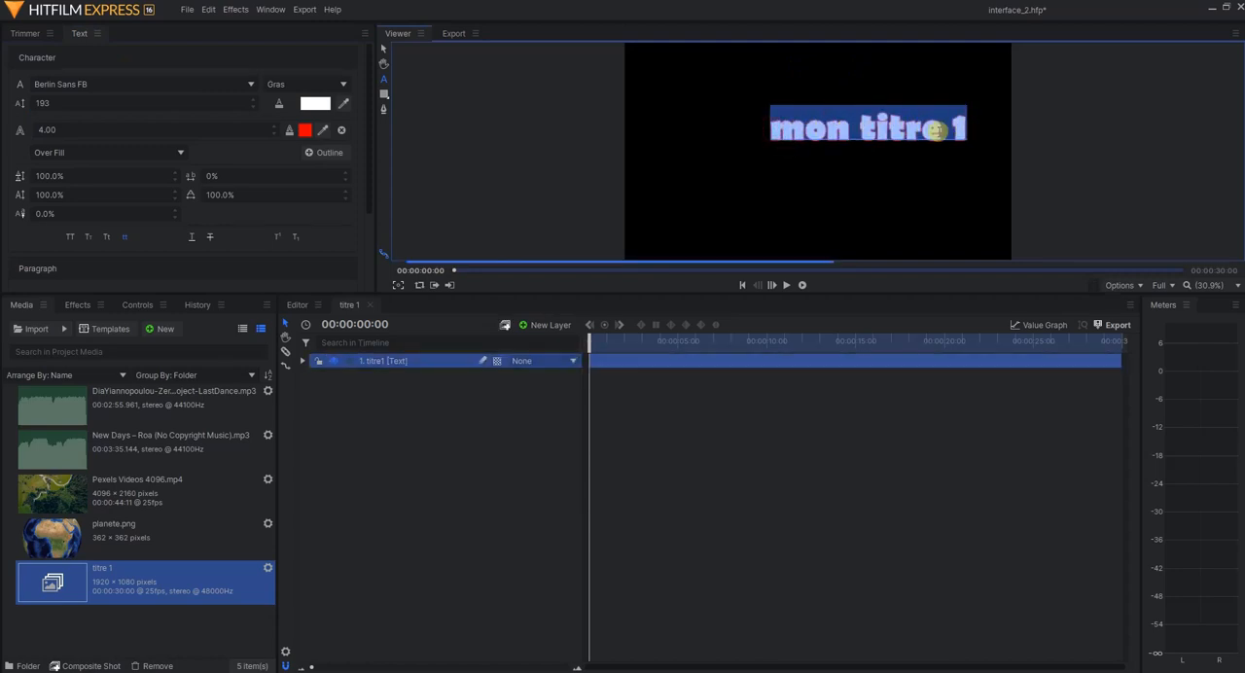
{"action": "left_click_drag", "start_coordinate": [71, 105], "coordinate": [33, 104]}
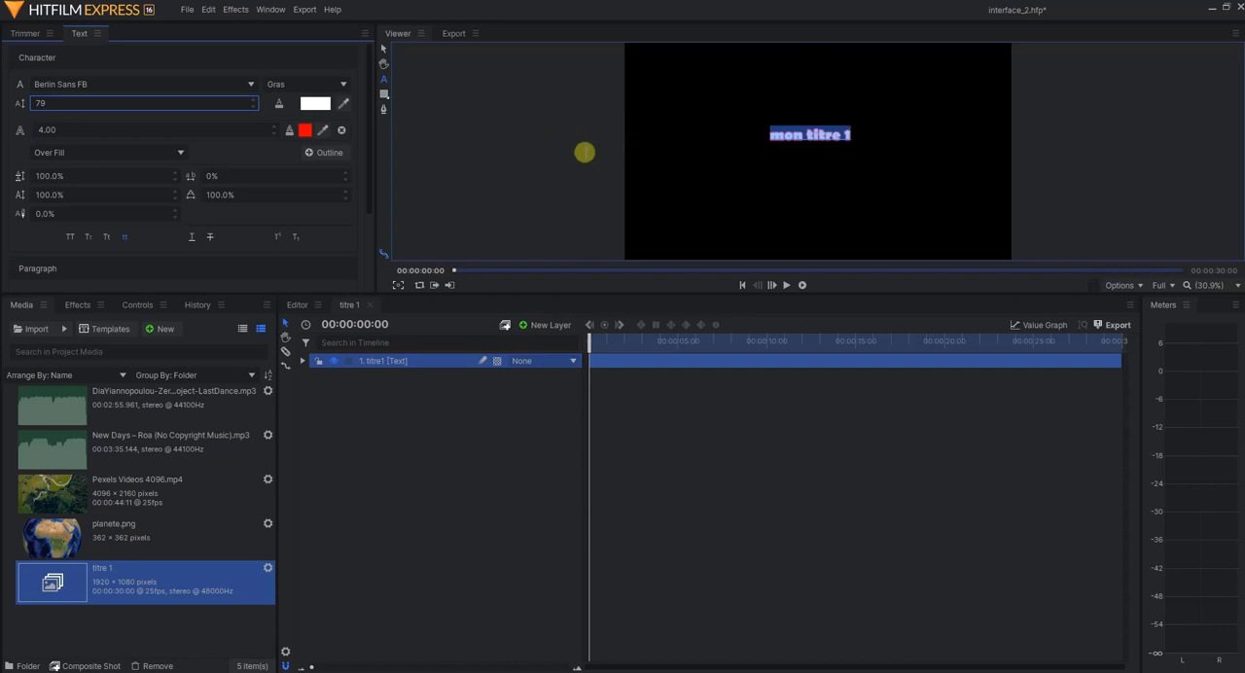
Place three empty text layers at separate spots in the frame's left part and hide the titre1 layer
{"action": "left_click", "coordinate": [383, 79]}
{"action": "left_click_drag", "start_coordinate": [670, 195], "coordinate": [709, 202]}
{"action": "left_click", "coordinate": [704, 161]}
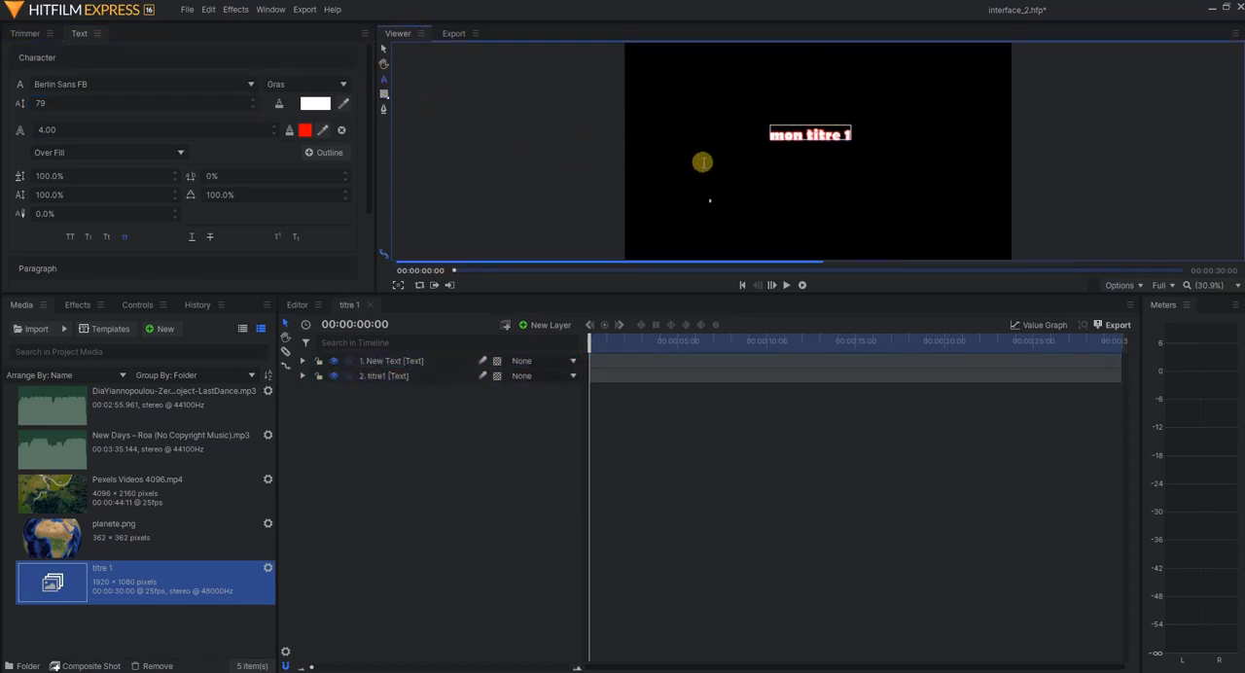
{"action": "left_click", "coordinate": [689, 107]}
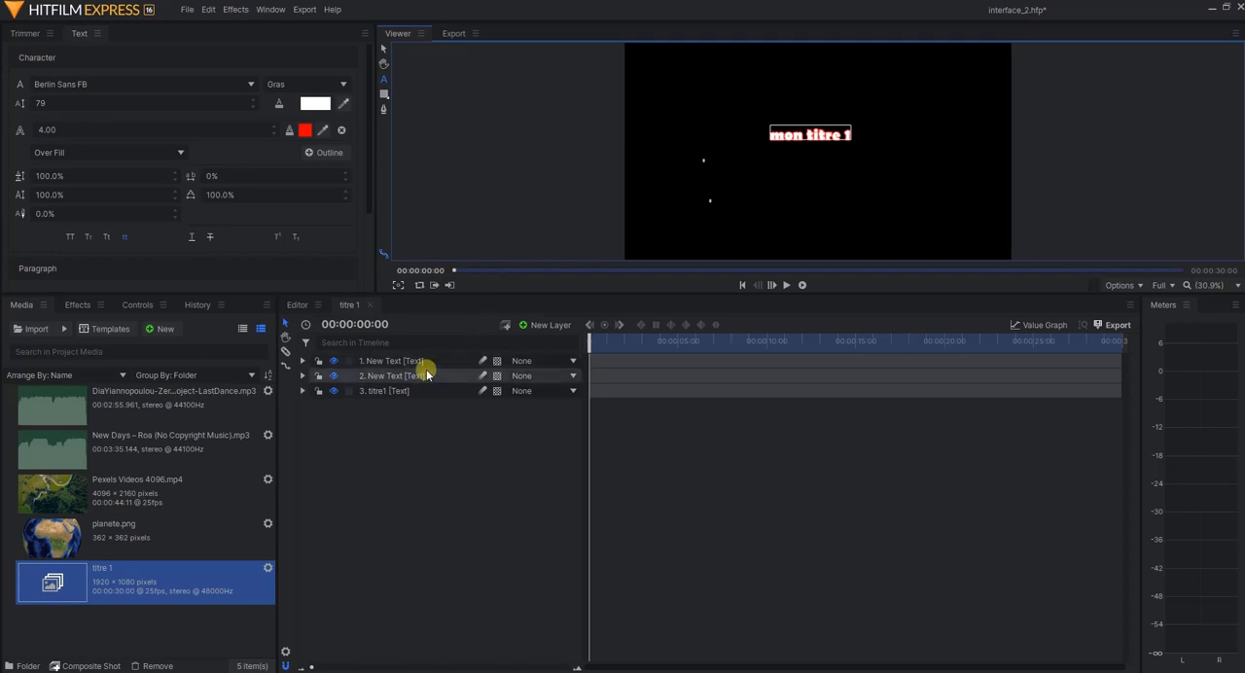
{"action": "left_click", "coordinate": [693, 106]}
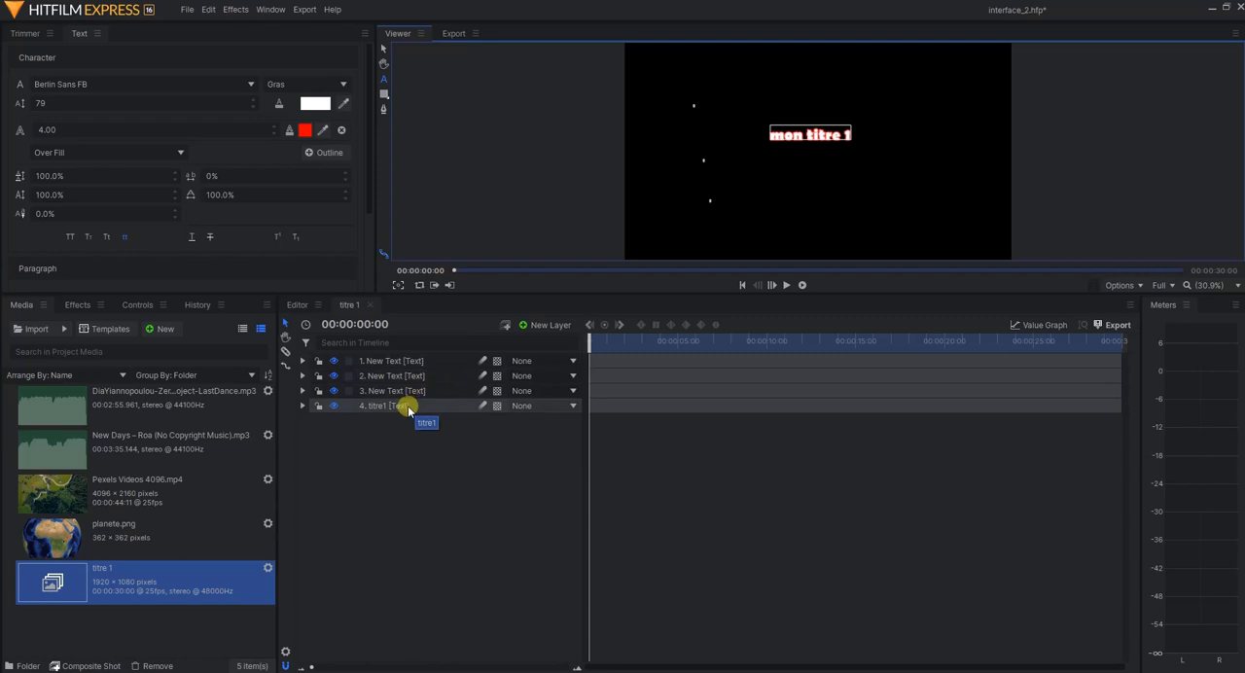
{"action": "left_click", "coordinate": [331, 406]}
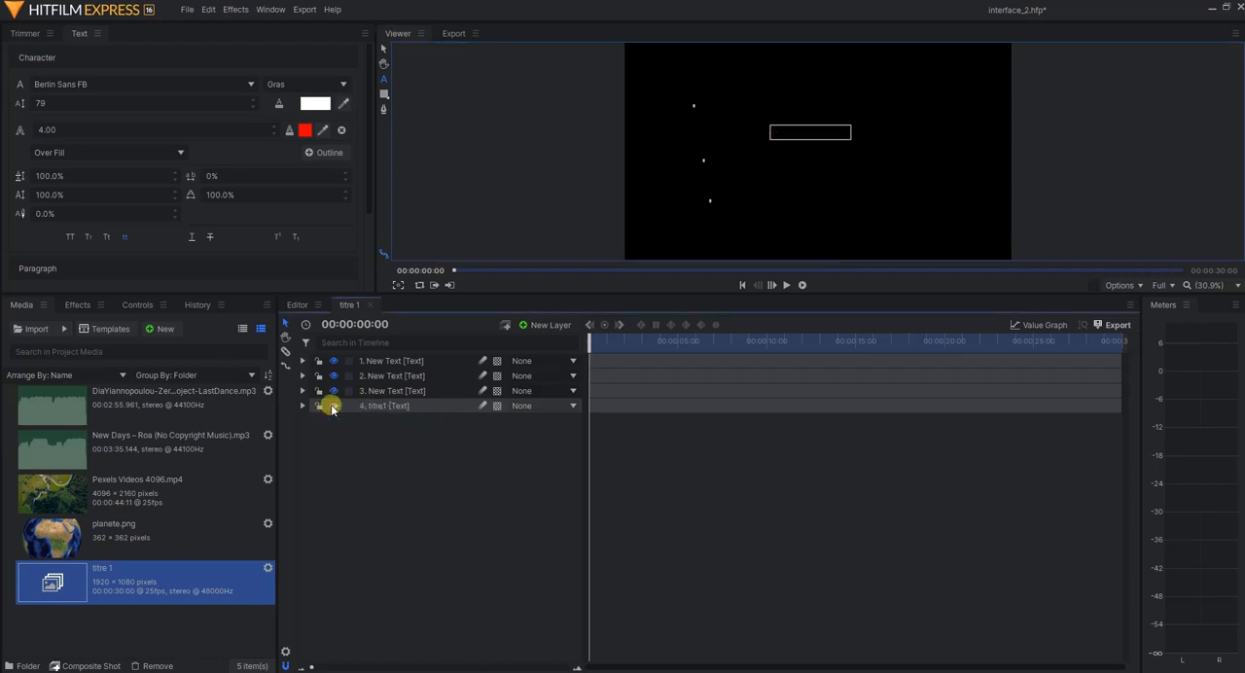
Show the titre1 layer again, and select the three empty New Text layers together and remove them
{"action": "left_click", "coordinate": [332, 407]}
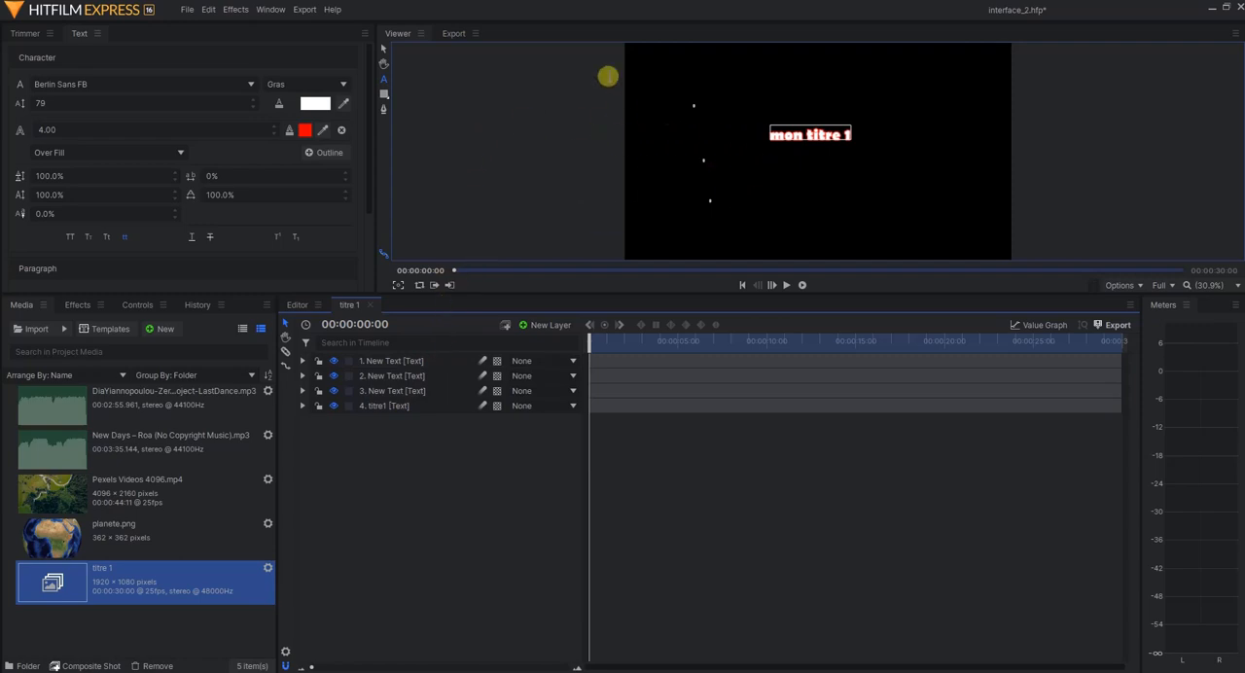
{"action": "left_click", "coordinate": [380, 50]}
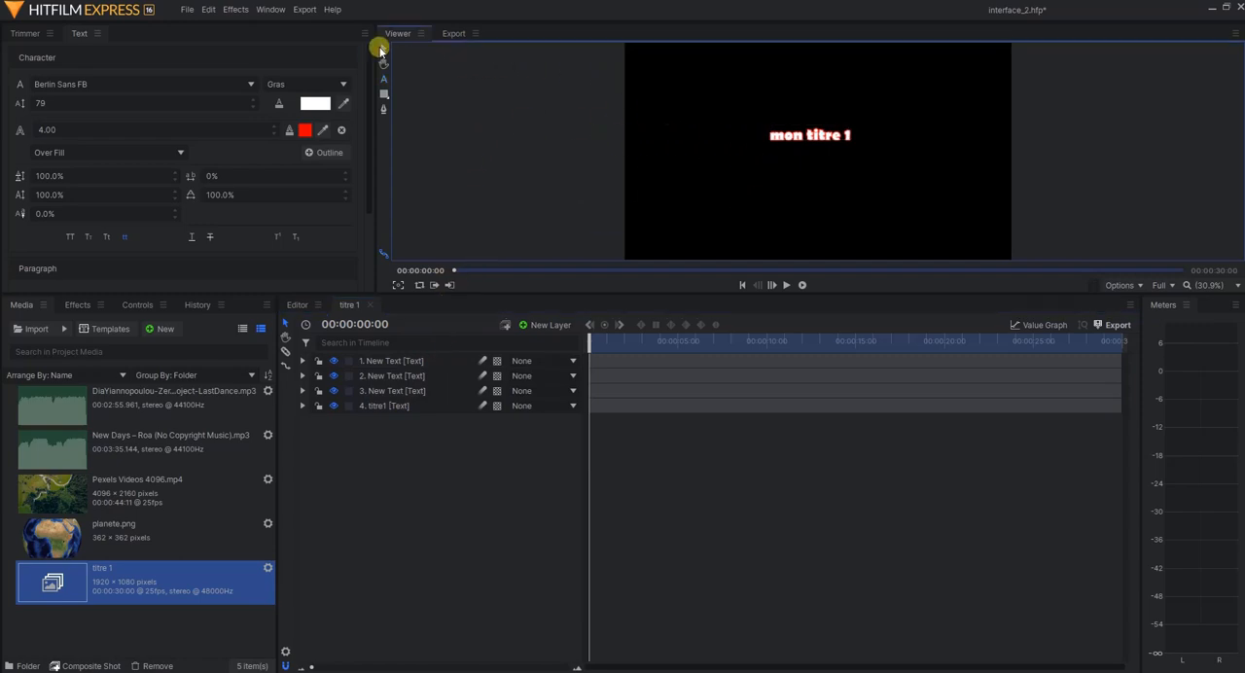
{"action": "left_click", "coordinate": [405, 362]}
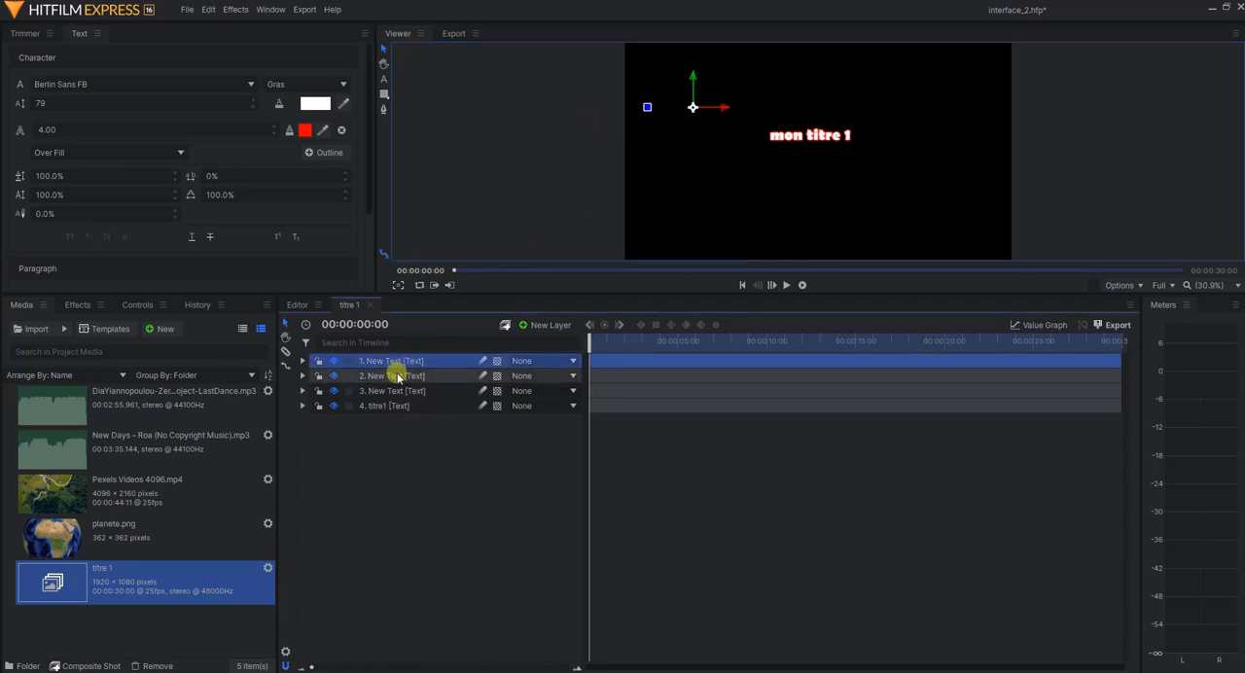
{"action": "left_click", "coordinate": [397, 376], "text": "ctrl"}
{"action": "left_click", "coordinate": [400, 391], "text": "ctrl"}
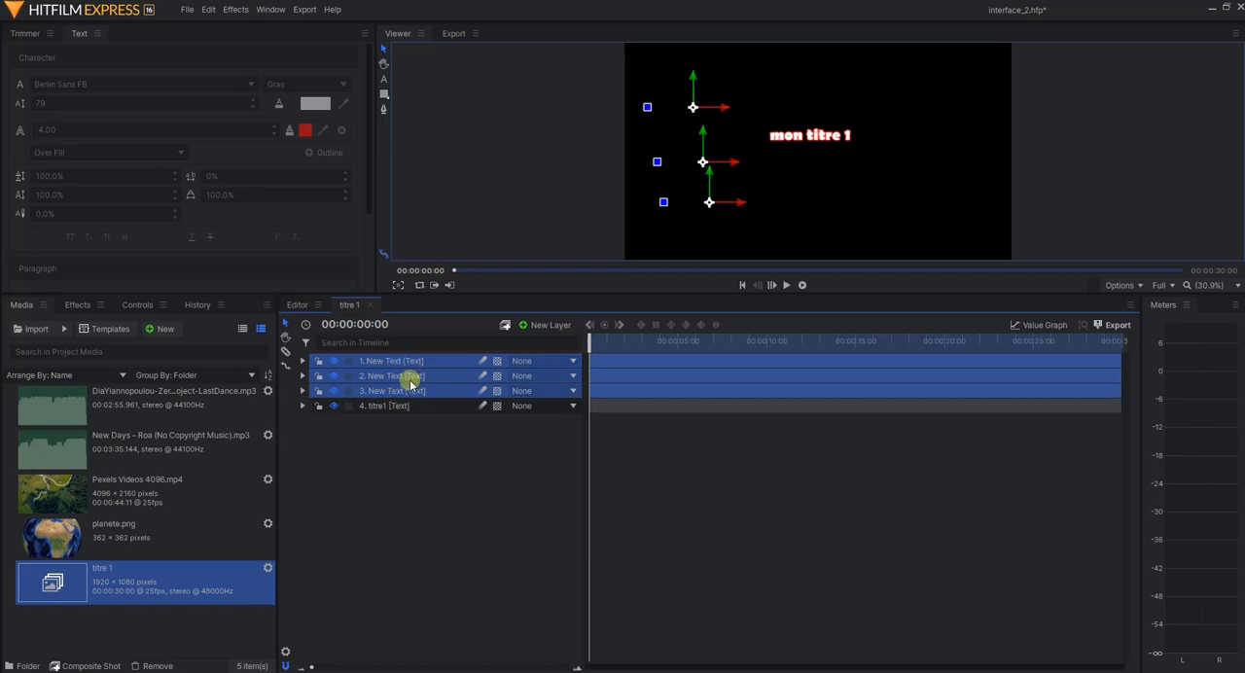
{"action": "left_click", "coordinate": [405, 392]}
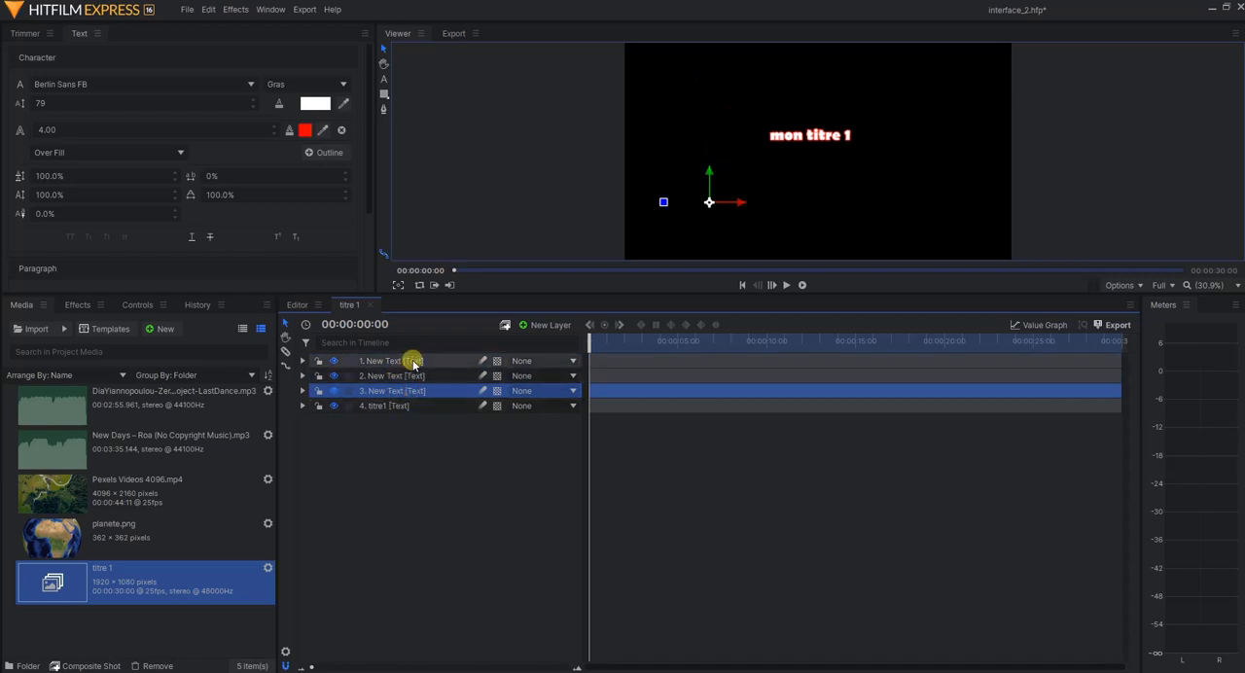
{"action": "left_click", "coordinate": [411, 362], "text": "shift"}
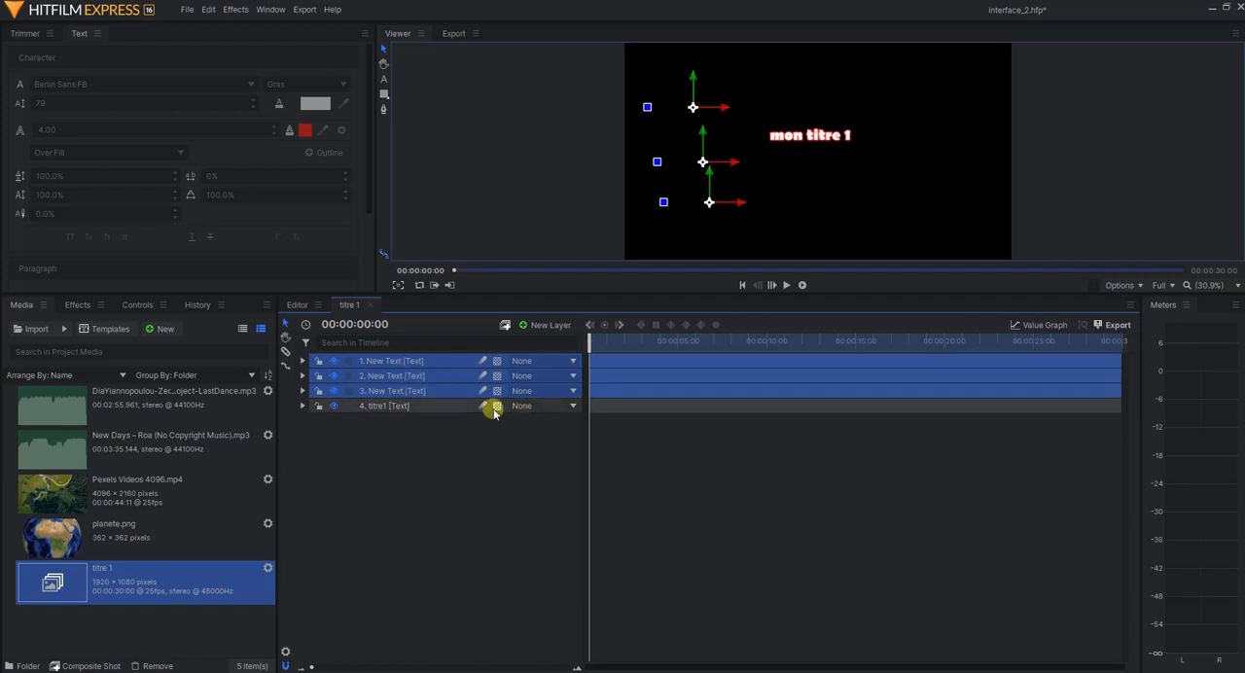
{"action": "left_click", "coordinate": [408, 381], "text": "ctrl"}
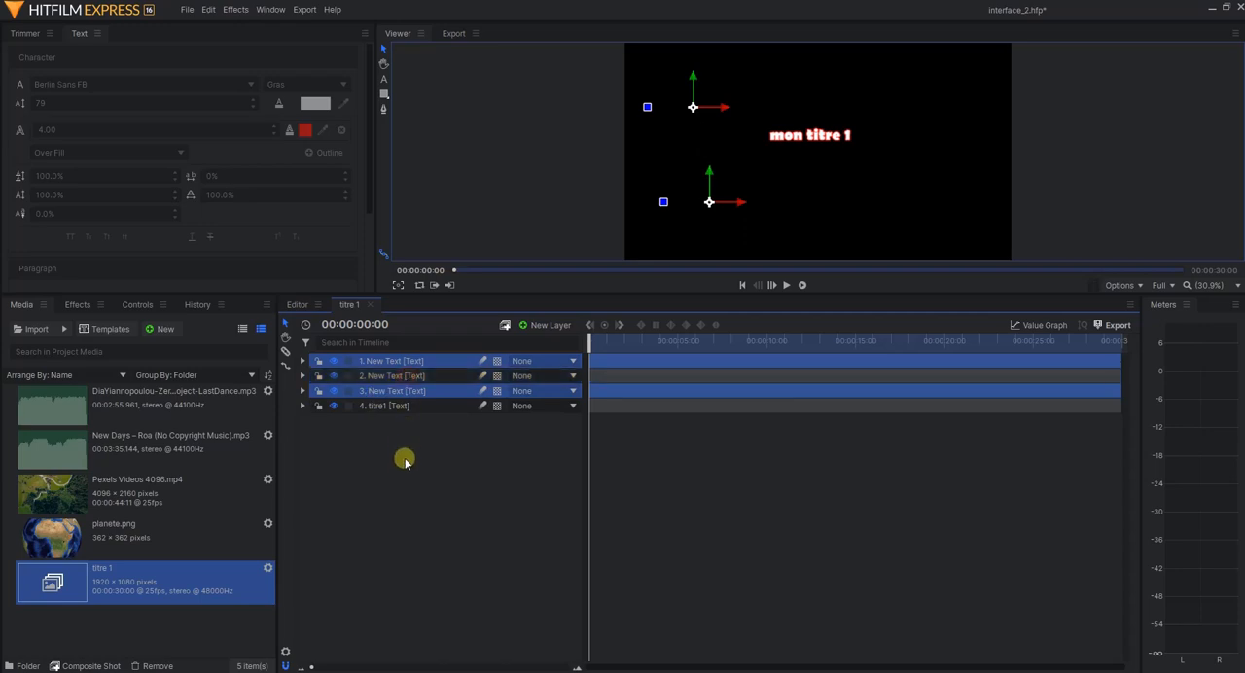
{"action": "left_click", "coordinate": [419, 379], "text": "ctrl"}
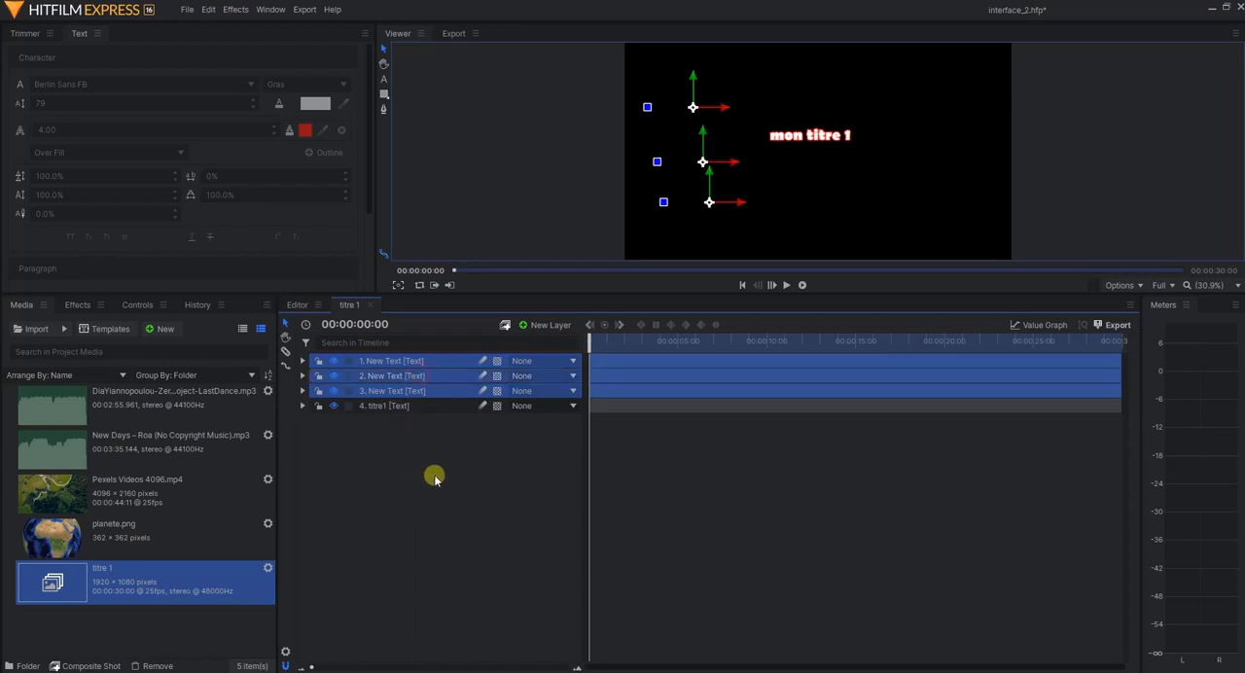
{"action": "left_click", "coordinate": [409, 378], "text": "ctrl"}
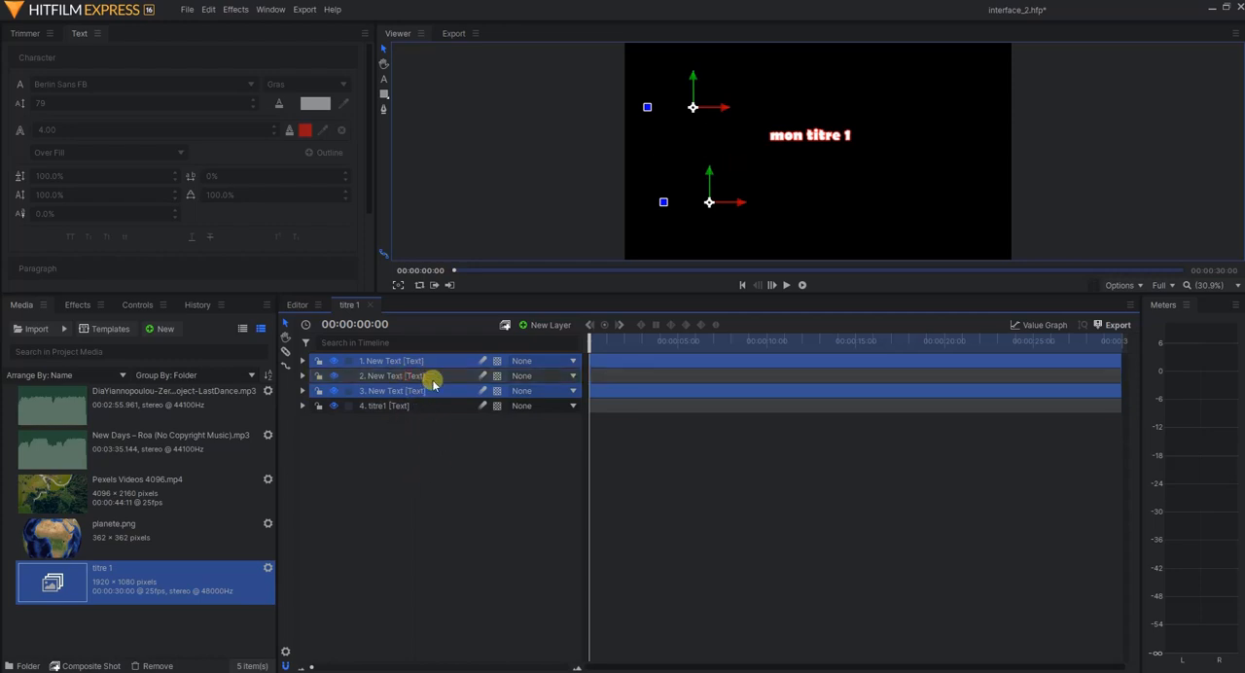
{"action": "left_click", "coordinate": [433, 376], "text": "ctrl"}
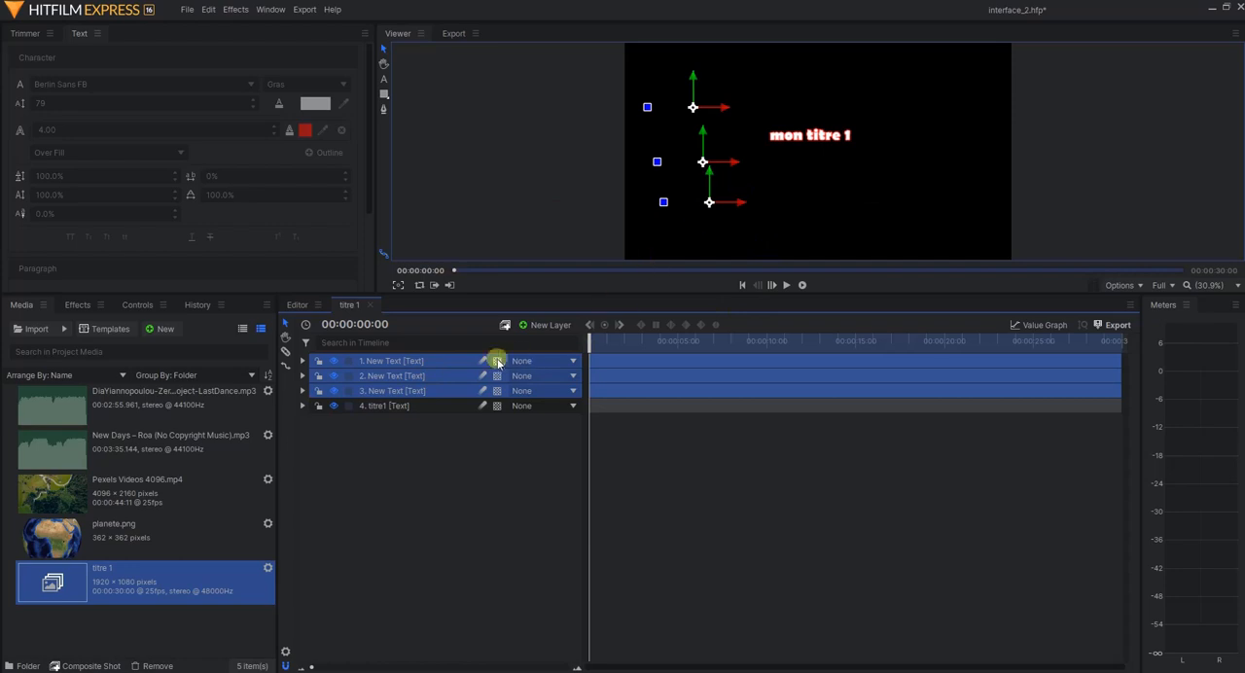
{"action": "right_click", "coordinate": [439, 372]}
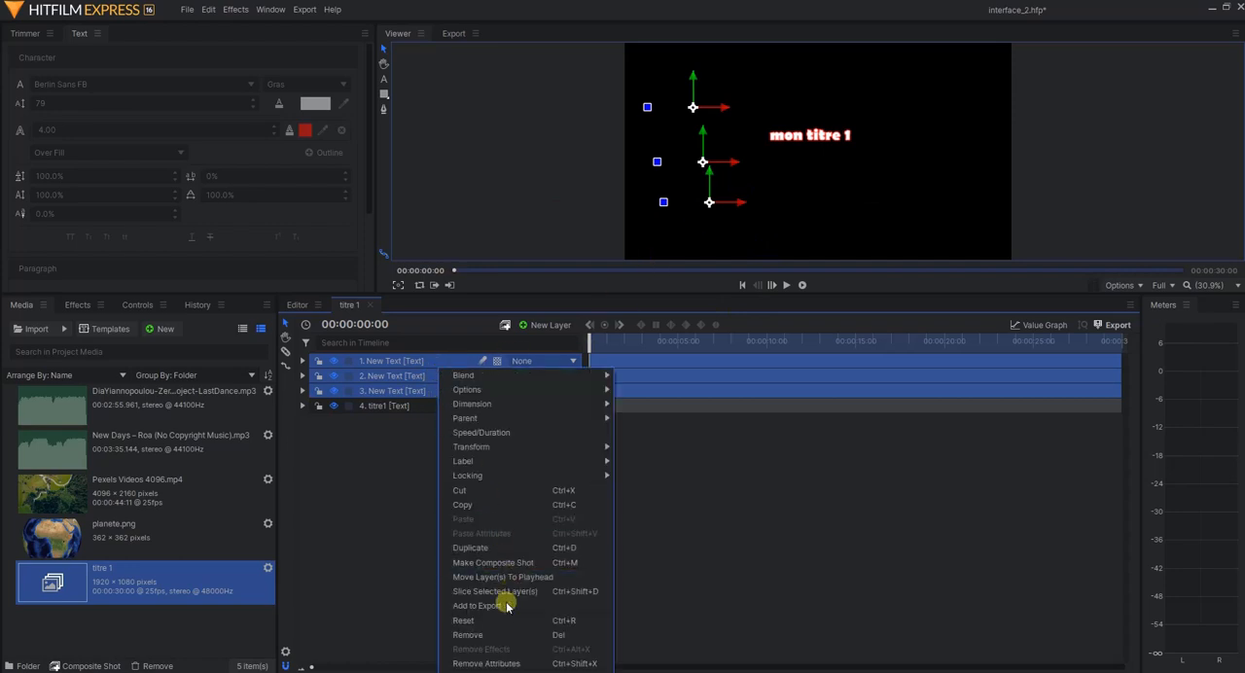
{"action": "left_click", "coordinate": [486, 634]}
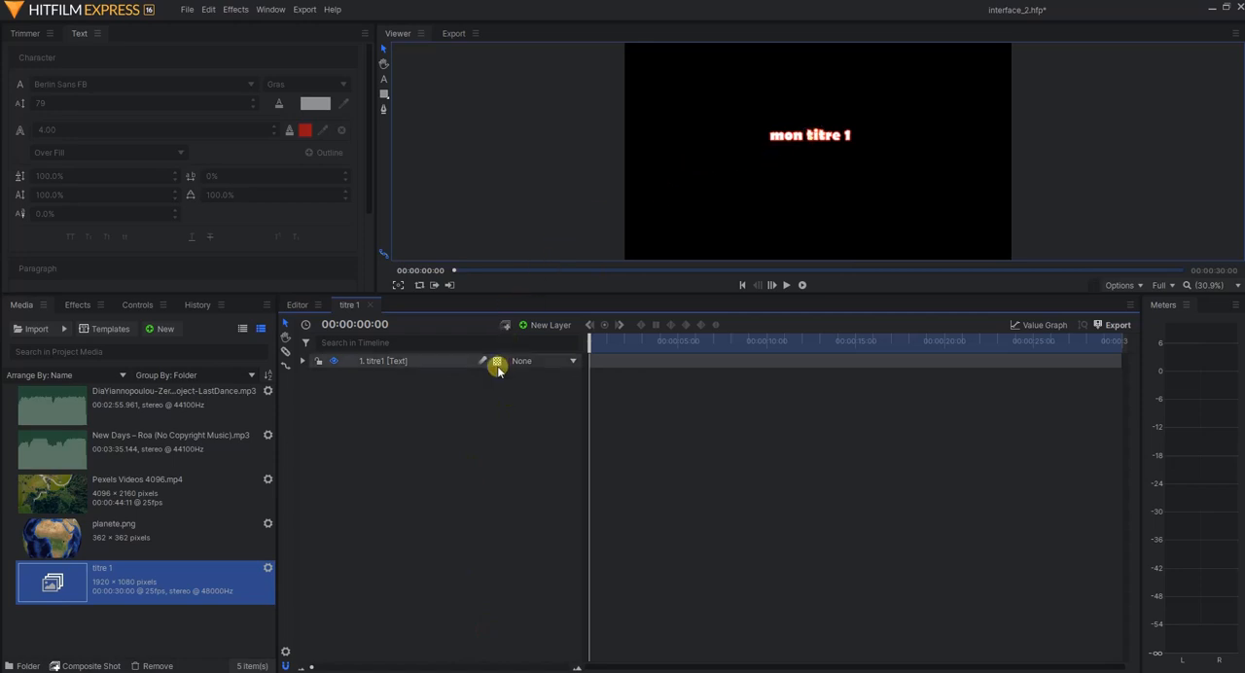
Add a new text layer reading "mon sous titre" below the title in the frame
{"action": "left_click", "coordinate": [383, 83]}
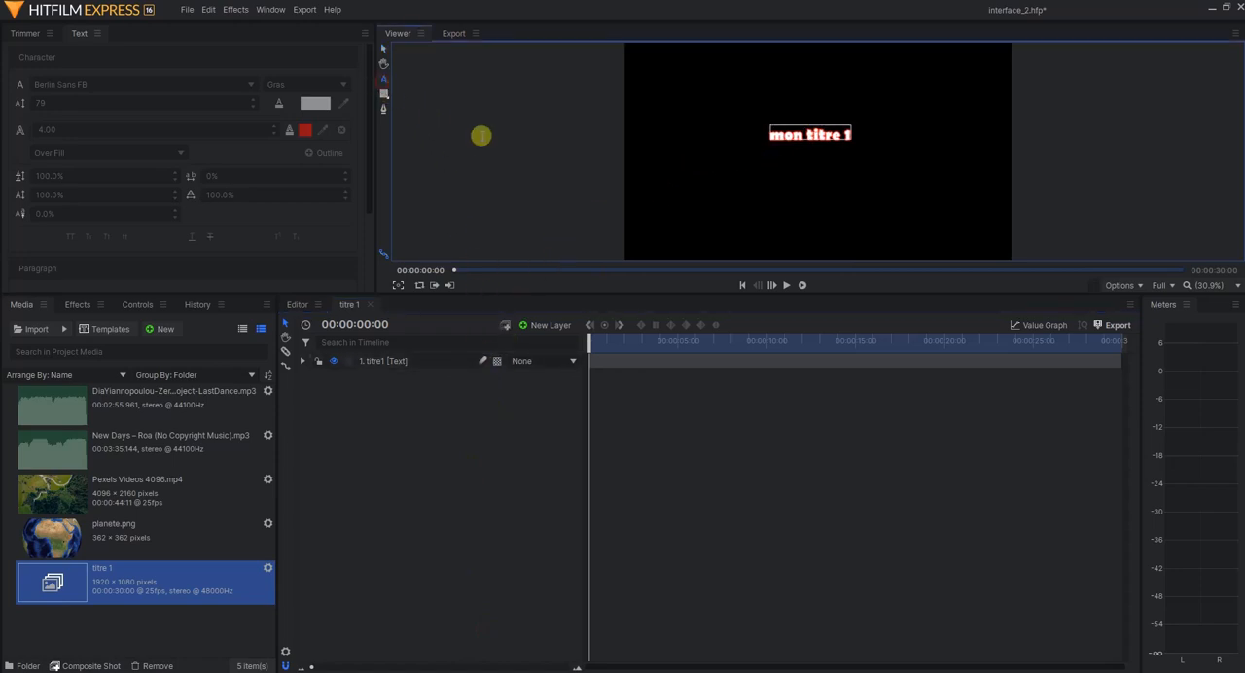
{"action": "left_click", "coordinate": [739, 181]}
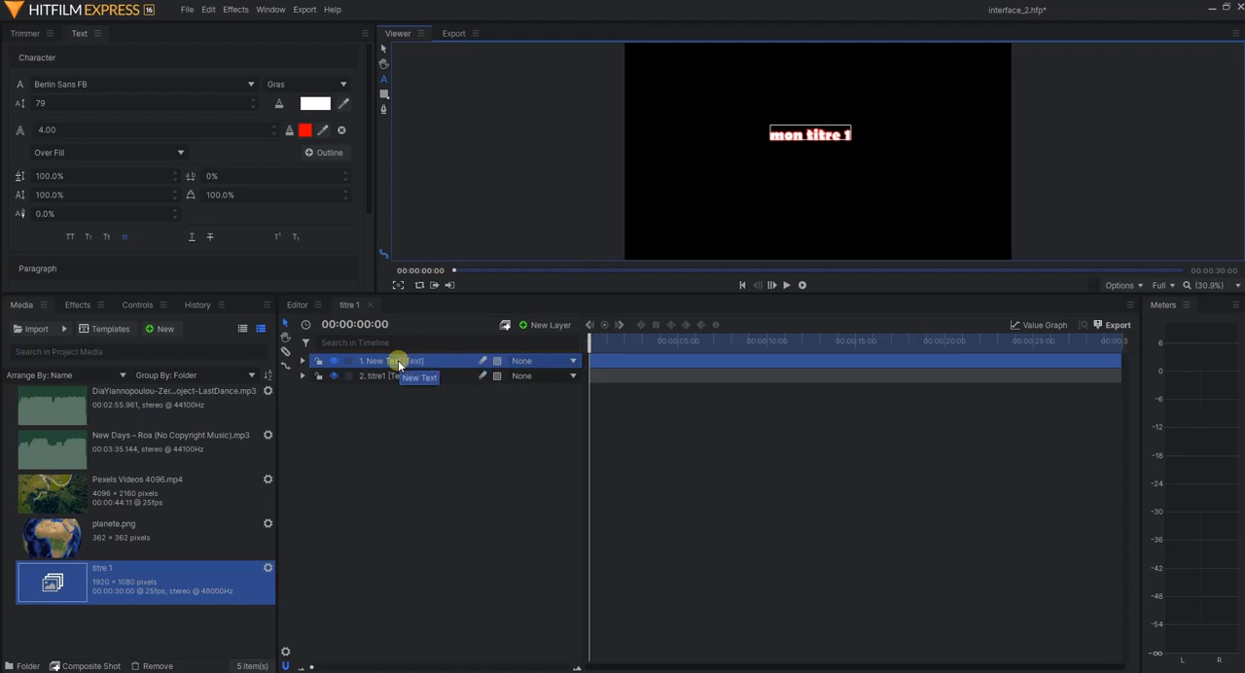
{"action": "type", "text": "mo"}
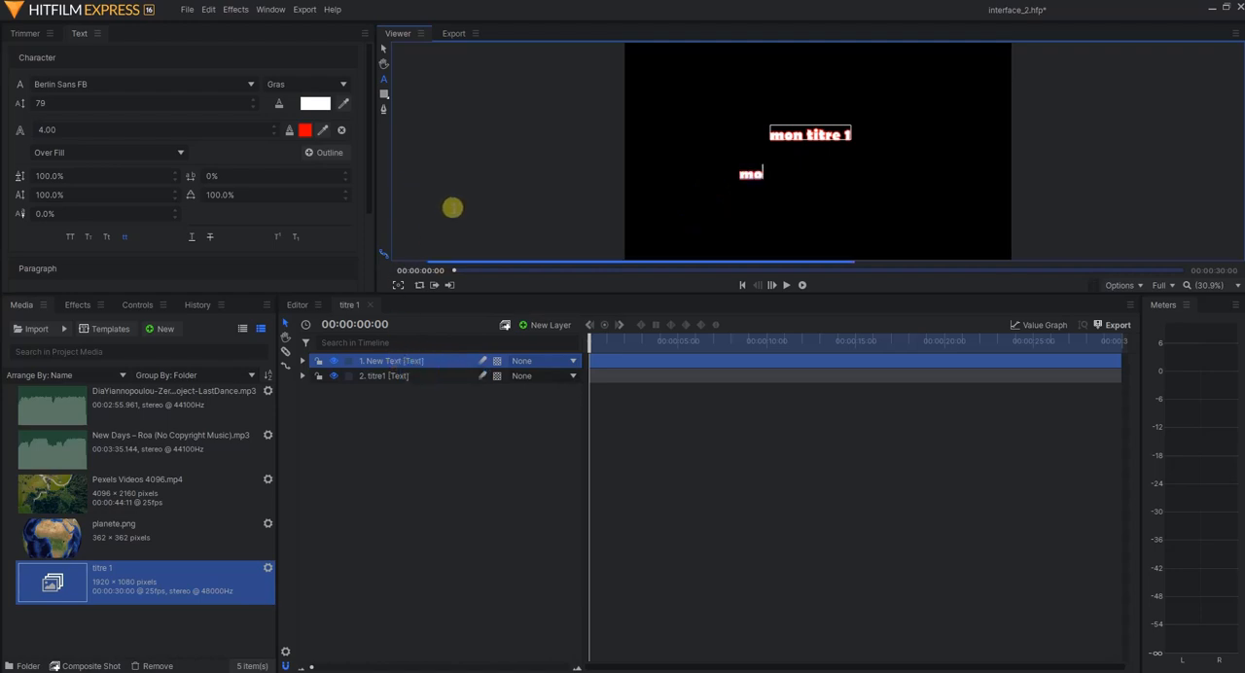
{"action": "type", "text": "n sous titre"}
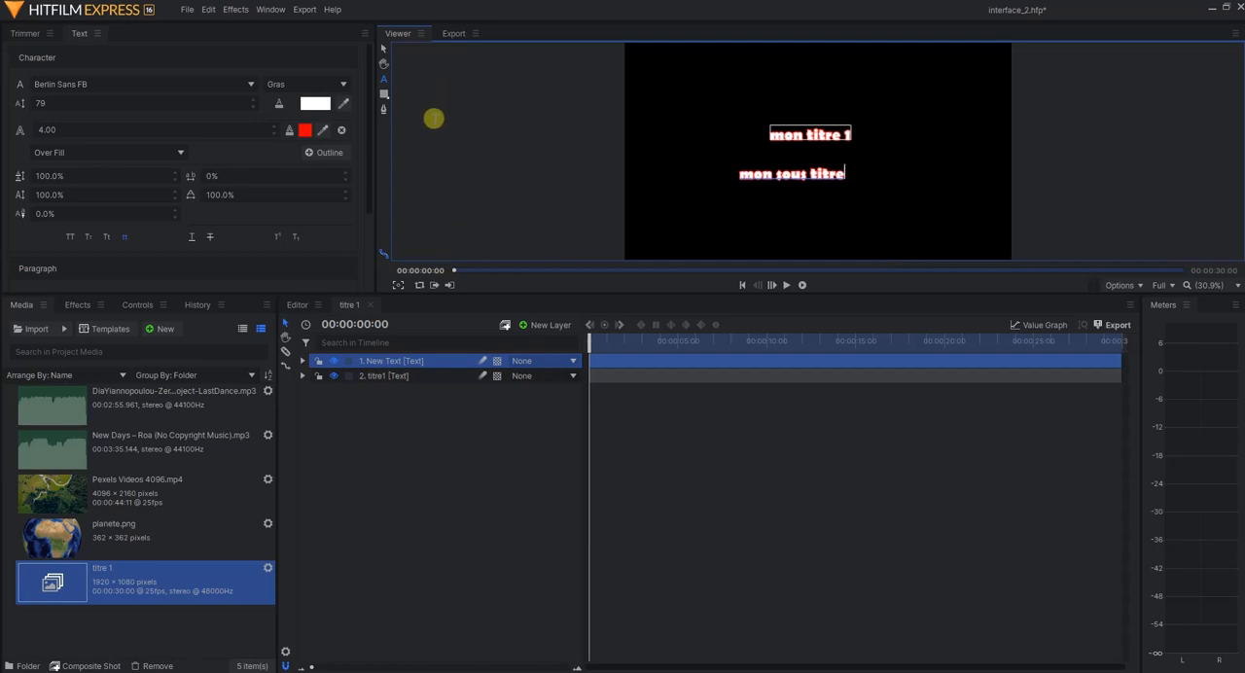
{"action": "left_click", "coordinate": [385, 56]}
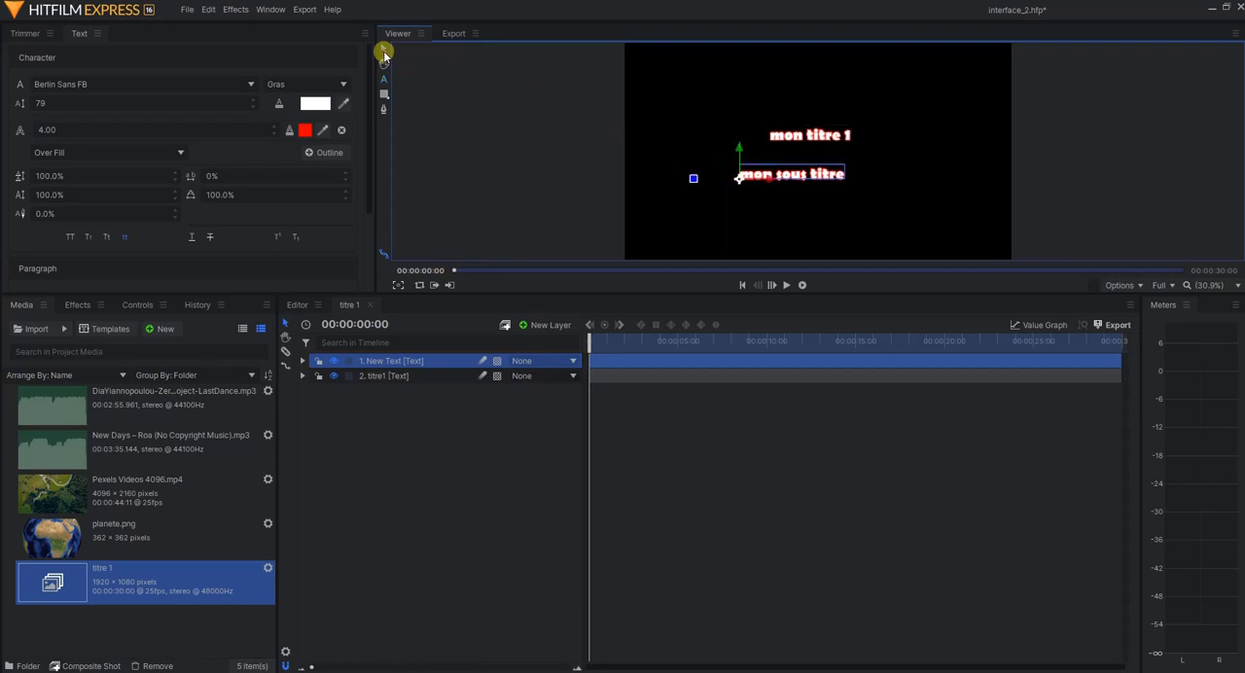
Shift the subtitle slightly to the right under the title and set its font size to 90
{"action": "left_click", "coordinate": [769, 180]}
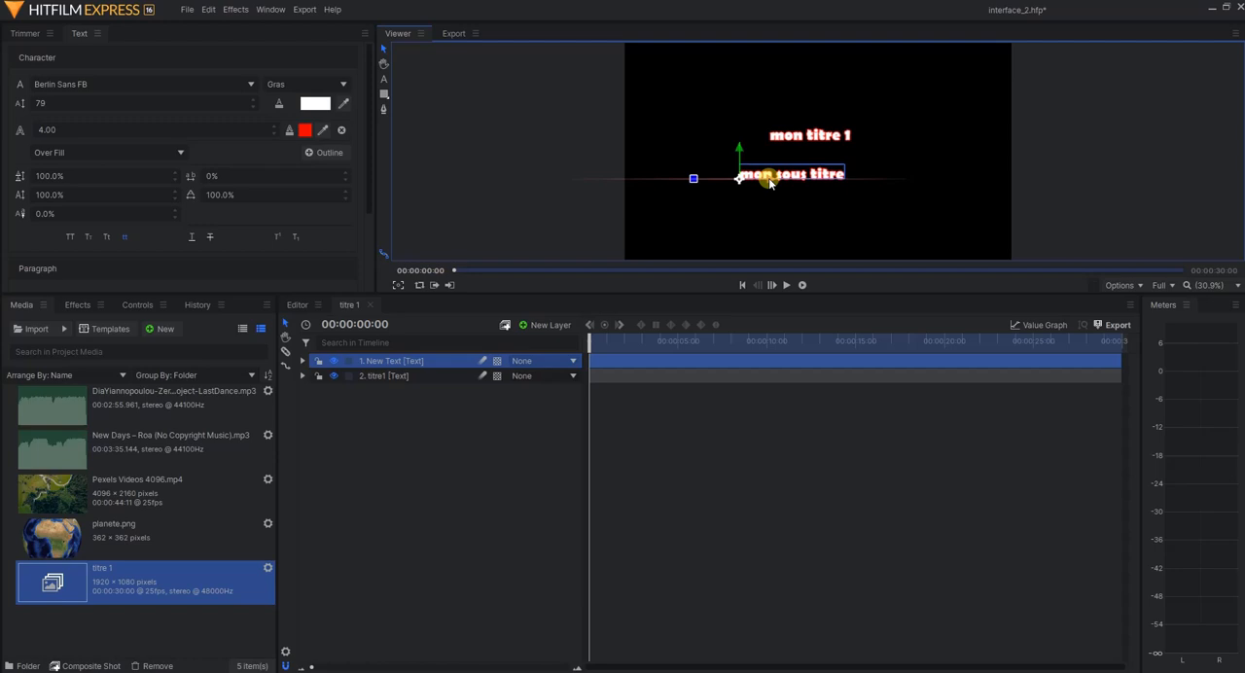
{"action": "left_click_drag", "start_coordinate": [770, 182], "coordinate": [782, 187]}
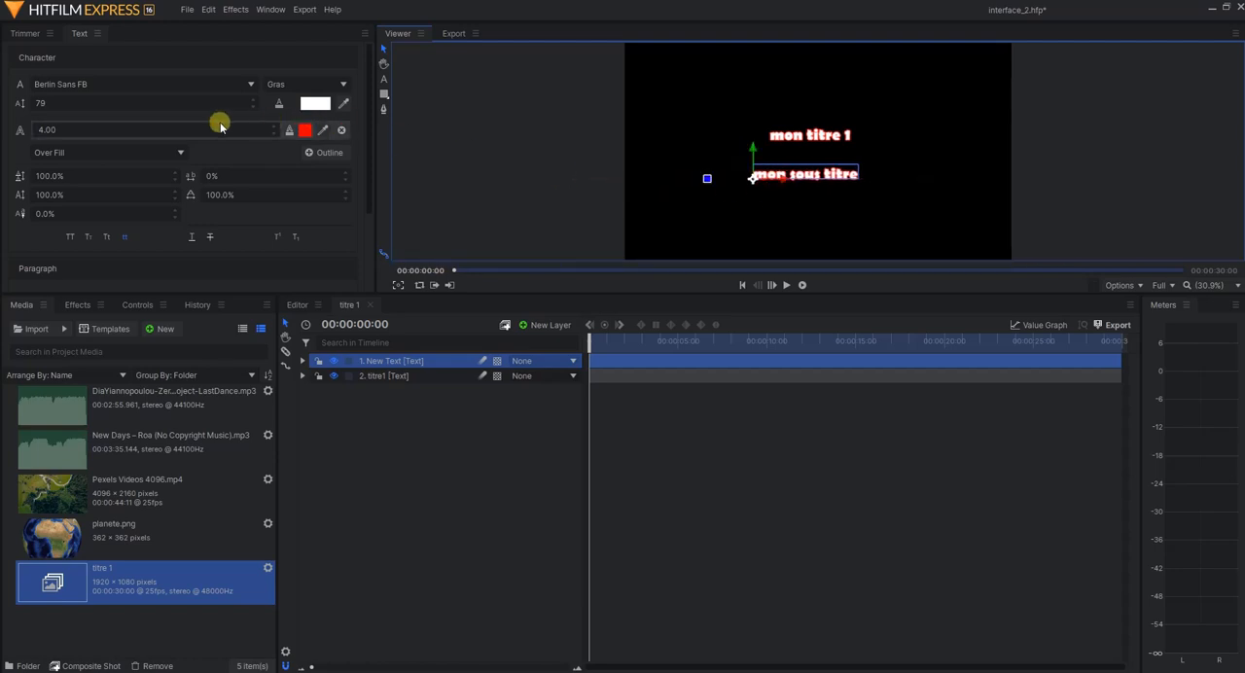
{"action": "left_click_drag", "start_coordinate": [103, 103], "coordinate": [103, 103]}
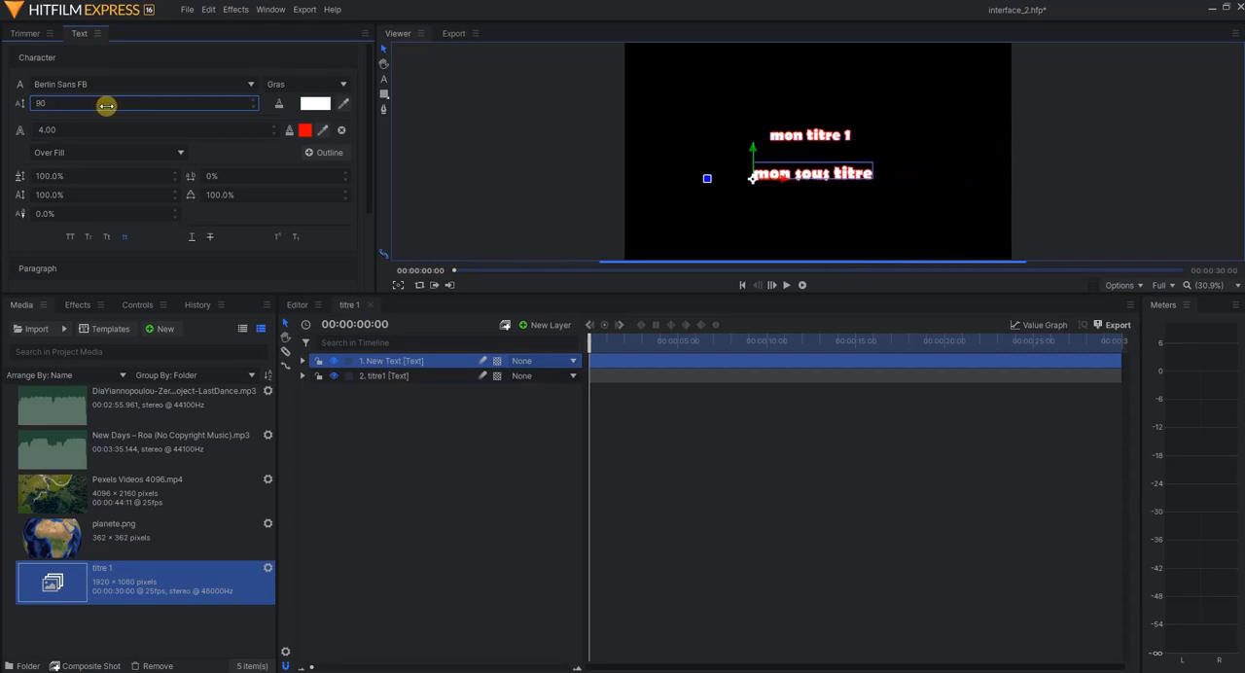
Set the "mon titre 1" text to font size 230 and the Century Schoolbook font
{"action": "left_click", "coordinate": [790, 137]}
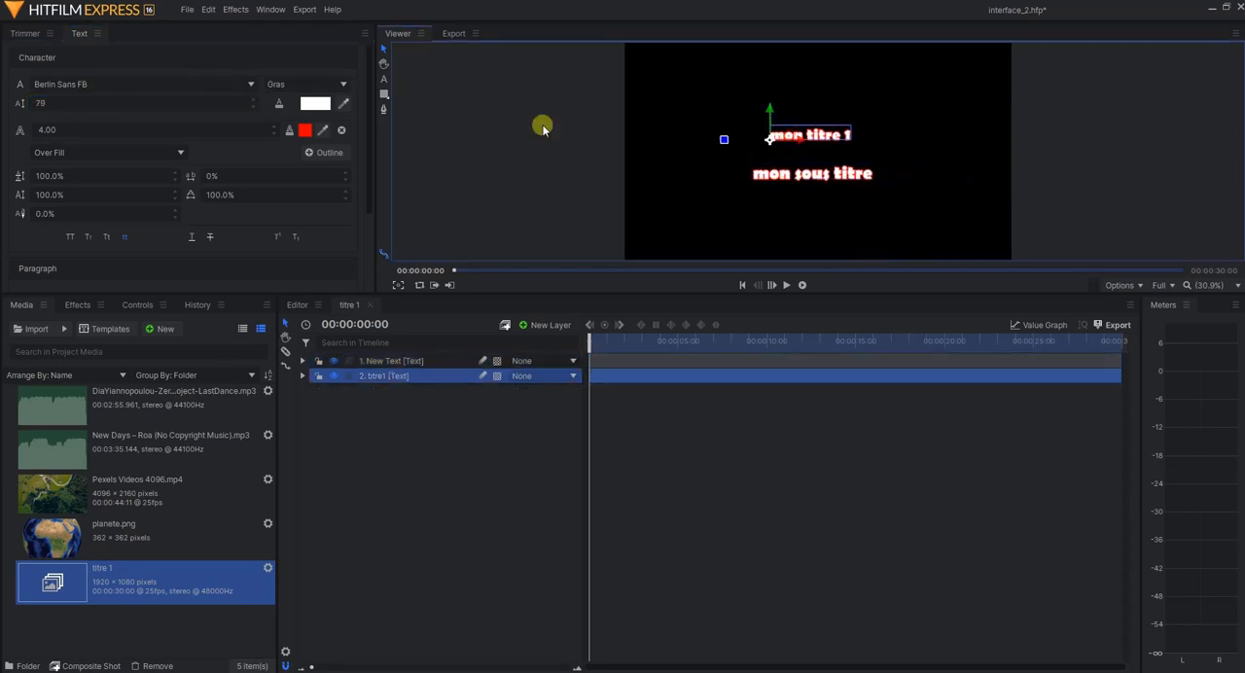
{"action": "left_click_drag", "start_coordinate": [88, 101], "coordinate": [88, 100]}
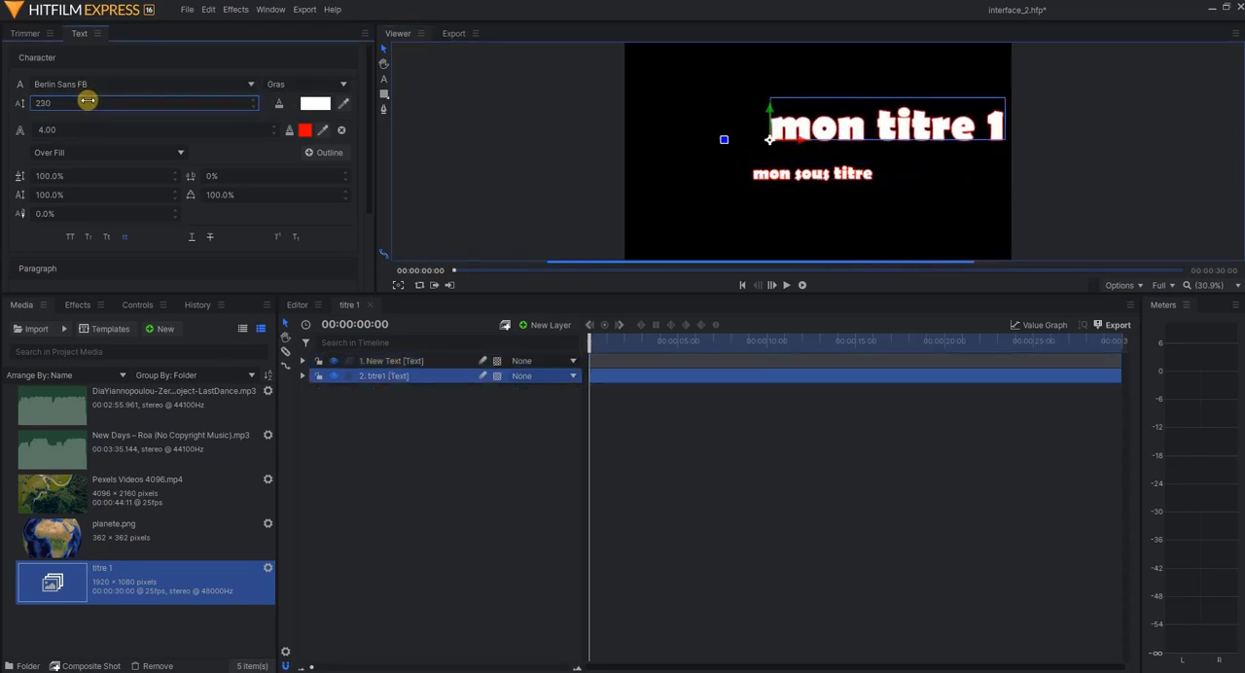
{"action": "left_click", "coordinate": [75, 85]}
{"action": "scroll", "coordinate": [85, 331], "scroll_direction": "down", "scroll_amount": 7}
{"action": "left_click", "coordinate": [82, 348]}
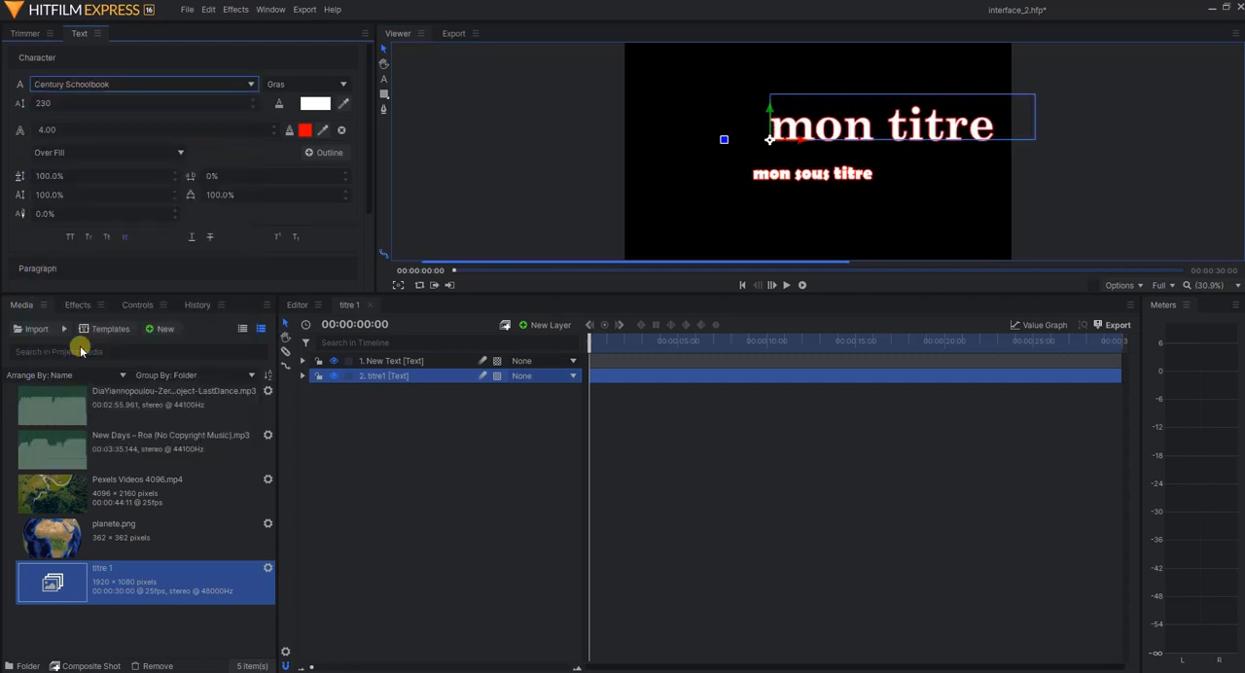
Reposition the enlarged title and the subtitle so both sit centred horizontally, with the subtitle below the title
{"action": "left_click_drag", "start_coordinate": [909, 122], "coordinate": [809, 191]}
{"action": "left_click", "coordinate": [854, 137]}
{"action": "left_click_drag", "start_coordinate": [854, 137], "coordinate": [849, 142]}
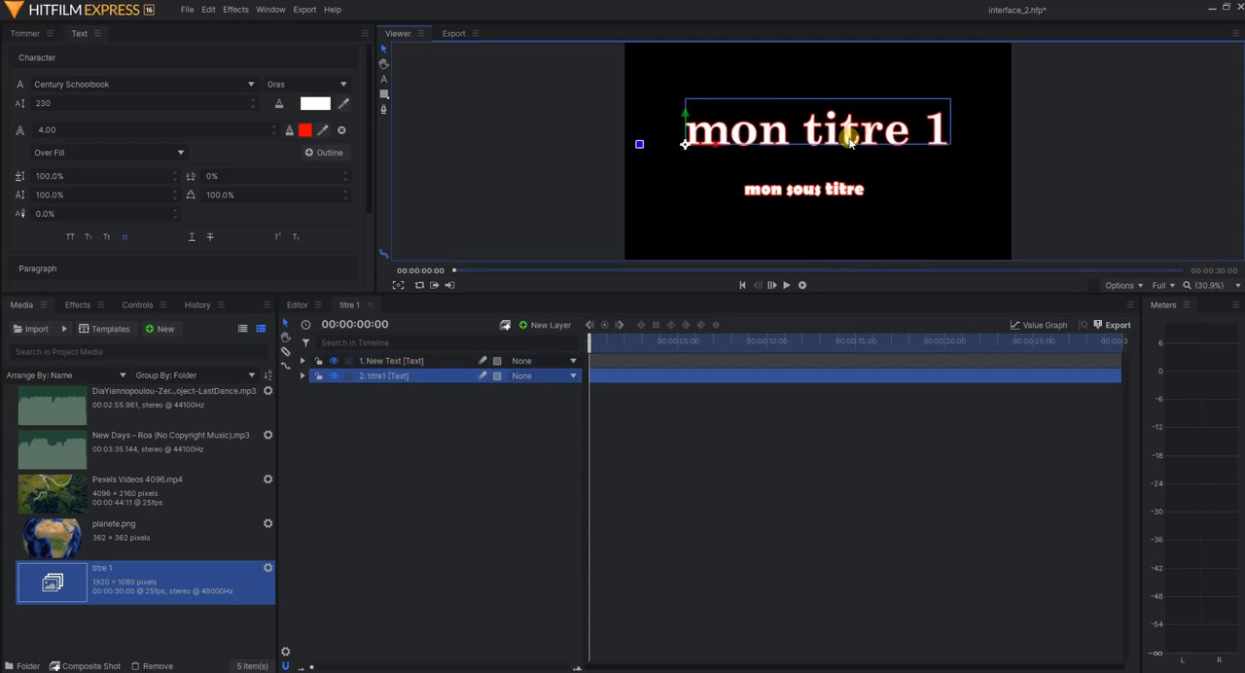
Rename the subtitle's text layer as sous-titre and deselect it
{"action": "right_click", "coordinate": [406, 365]}
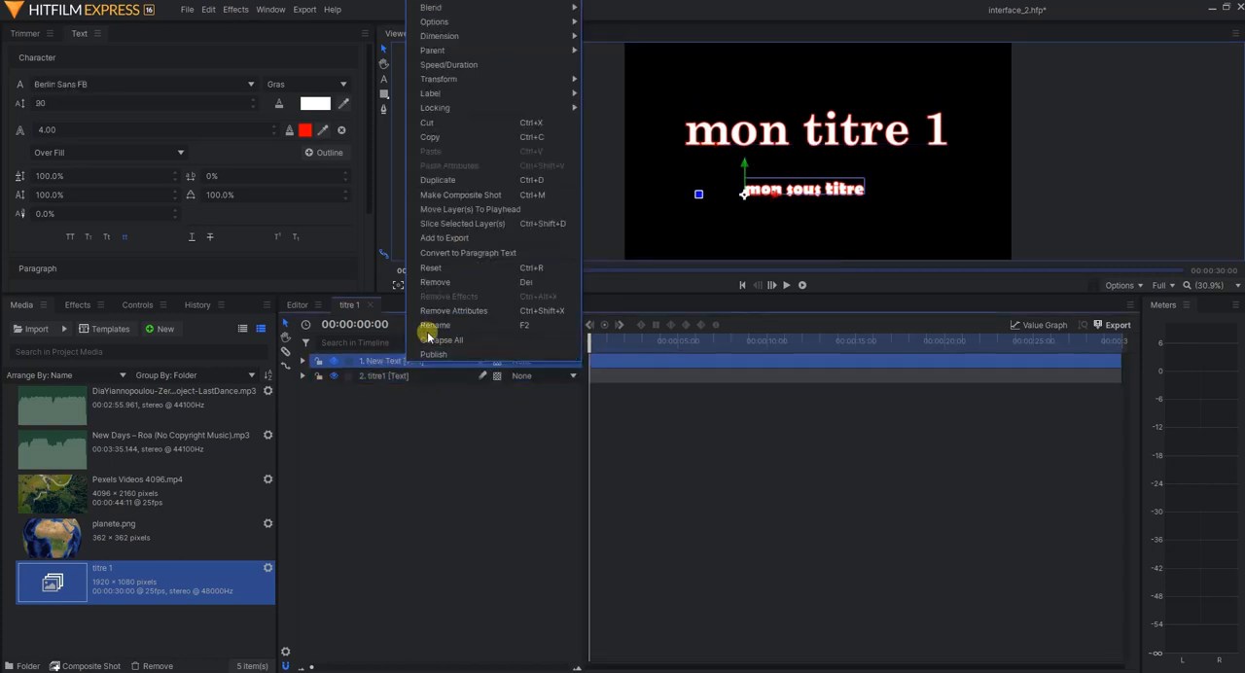
{"action": "left_click", "coordinate": [428, 326]}
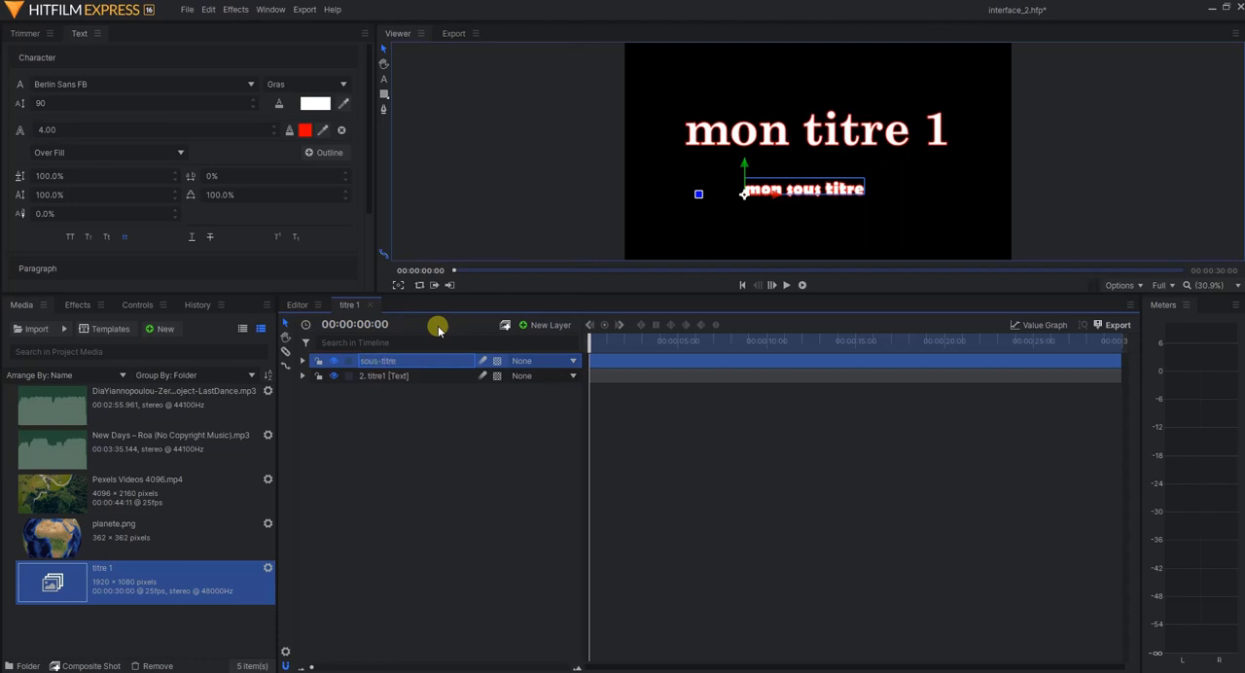
{"action": "left_click", "coordinate": [444, 433]}
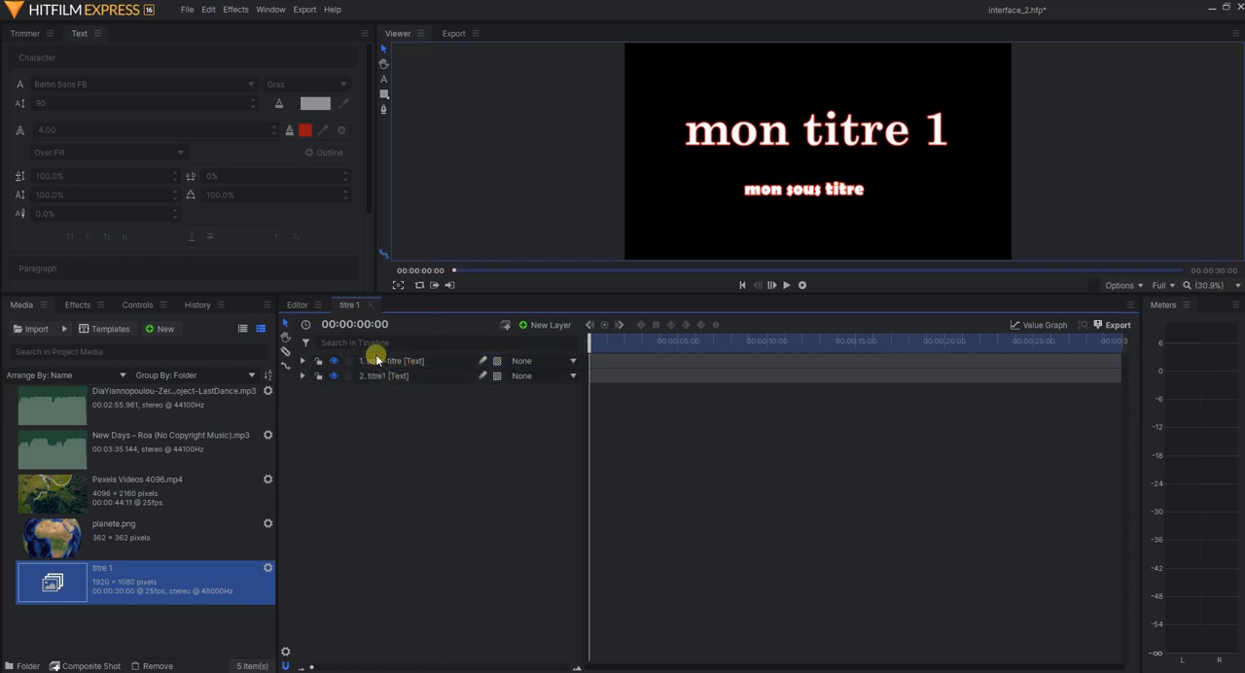
Place an empty text layer in the lower-left area of the frame and remove it again
{"action": "left_click", "coordinate": [384, 77]}
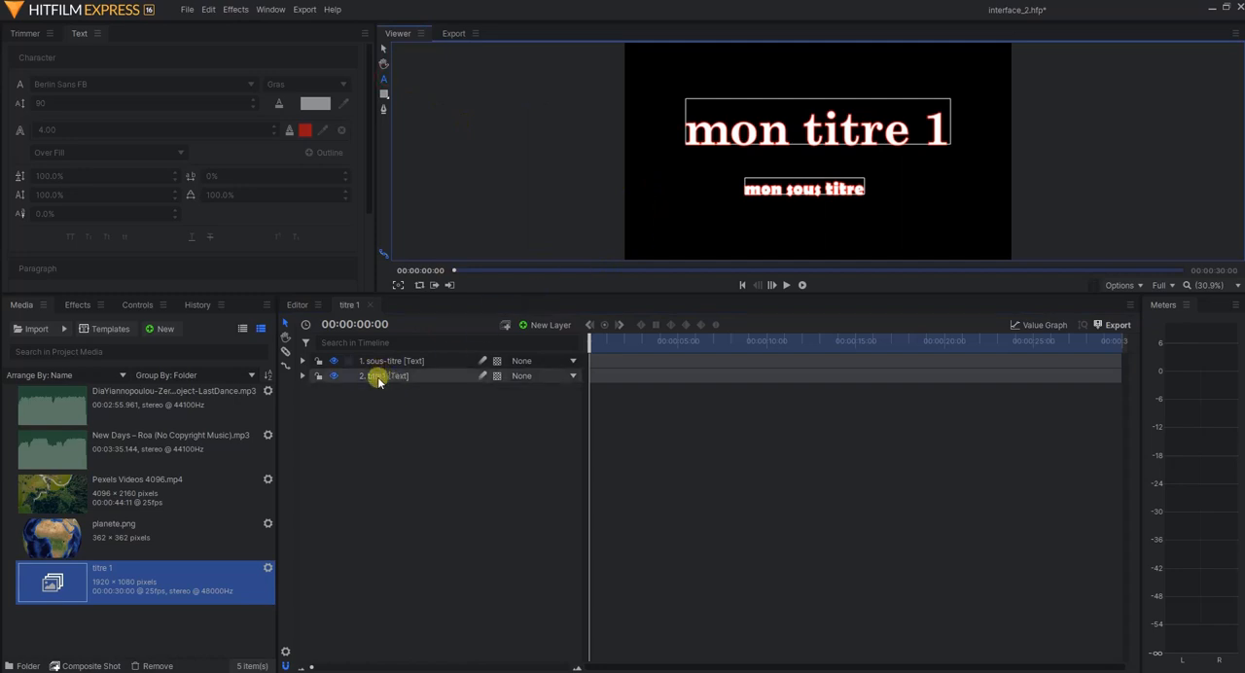
{"action": "left_click", "coordinate": [705, 236]}
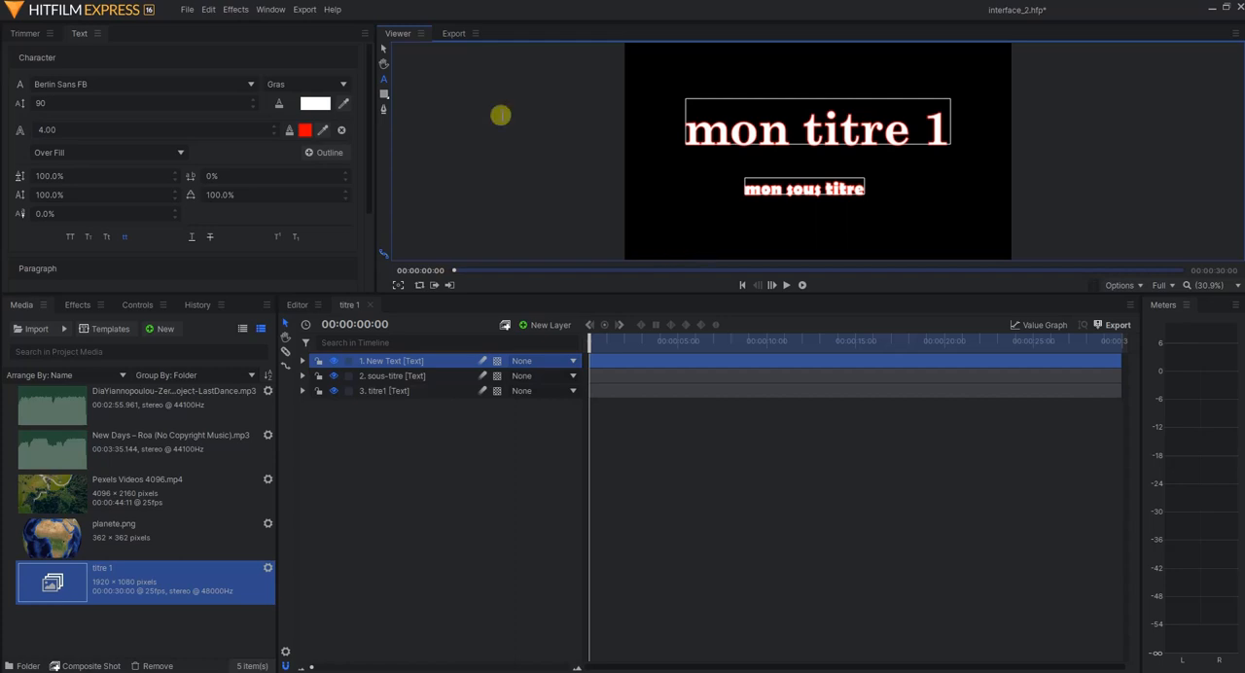
{"action": "left_click", "coordinate": [383, 50]}
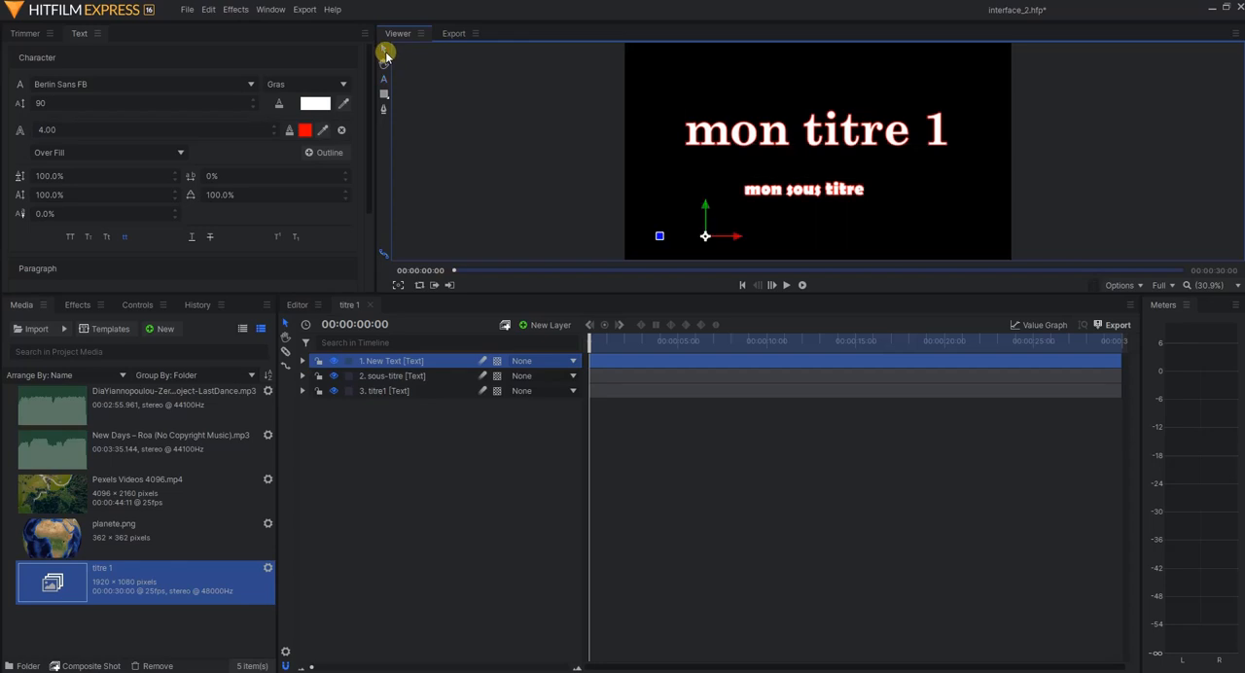
{"action": "right_click", "coordinate": [388, 362]}
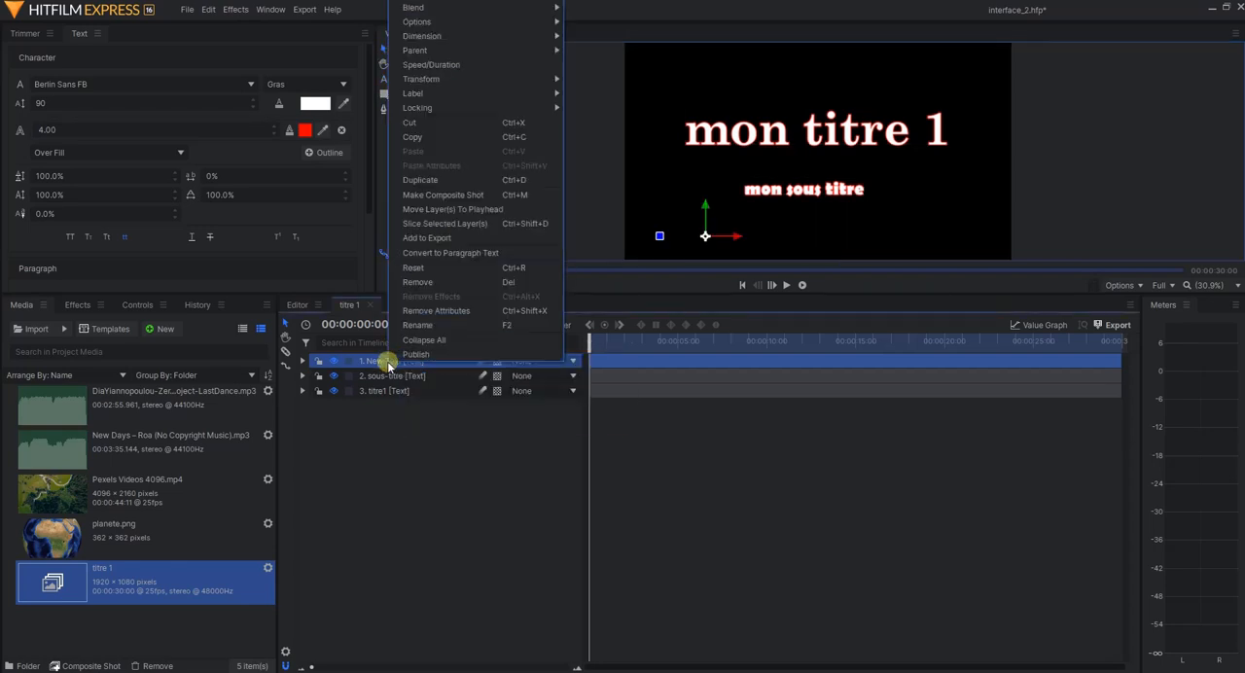
{"action": "left_click", "coordinate": [423, 282]}
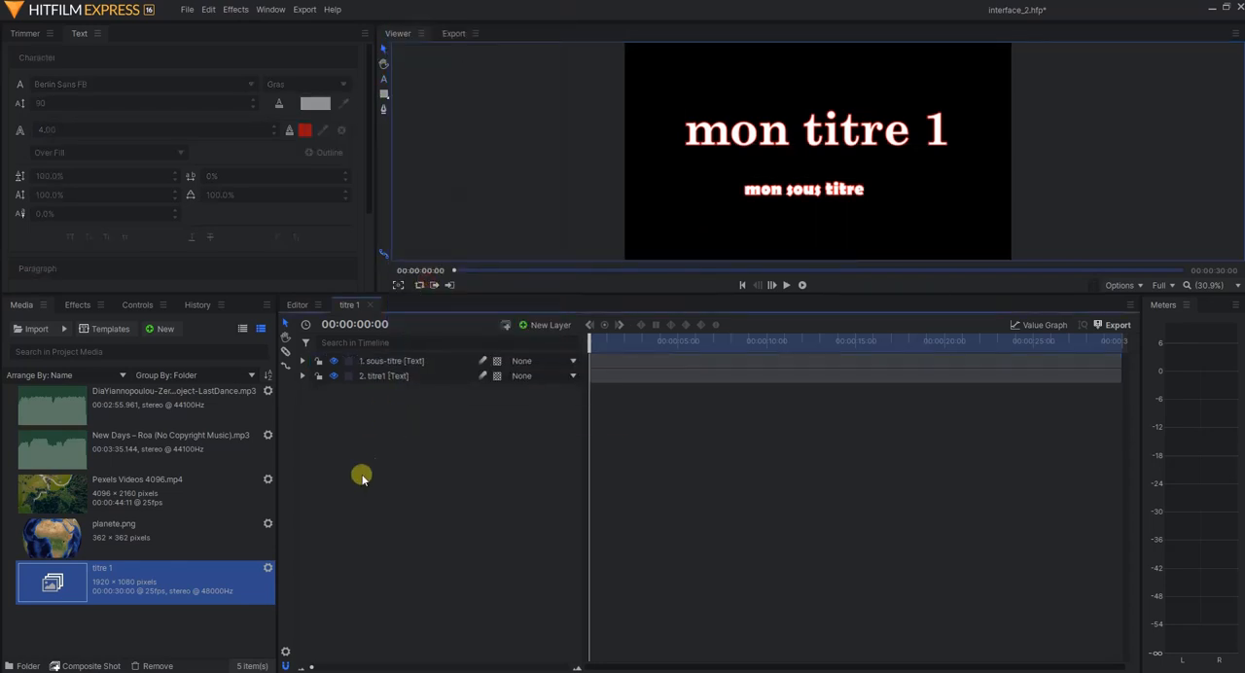
Toggle the visibility of the titre1 and sous-titre layers off and on, and lock the titre1 layer
{"action": "left_click", "coordinate": [333, 377]}
{"action": "left_click", "coordinate": [333, 376]}
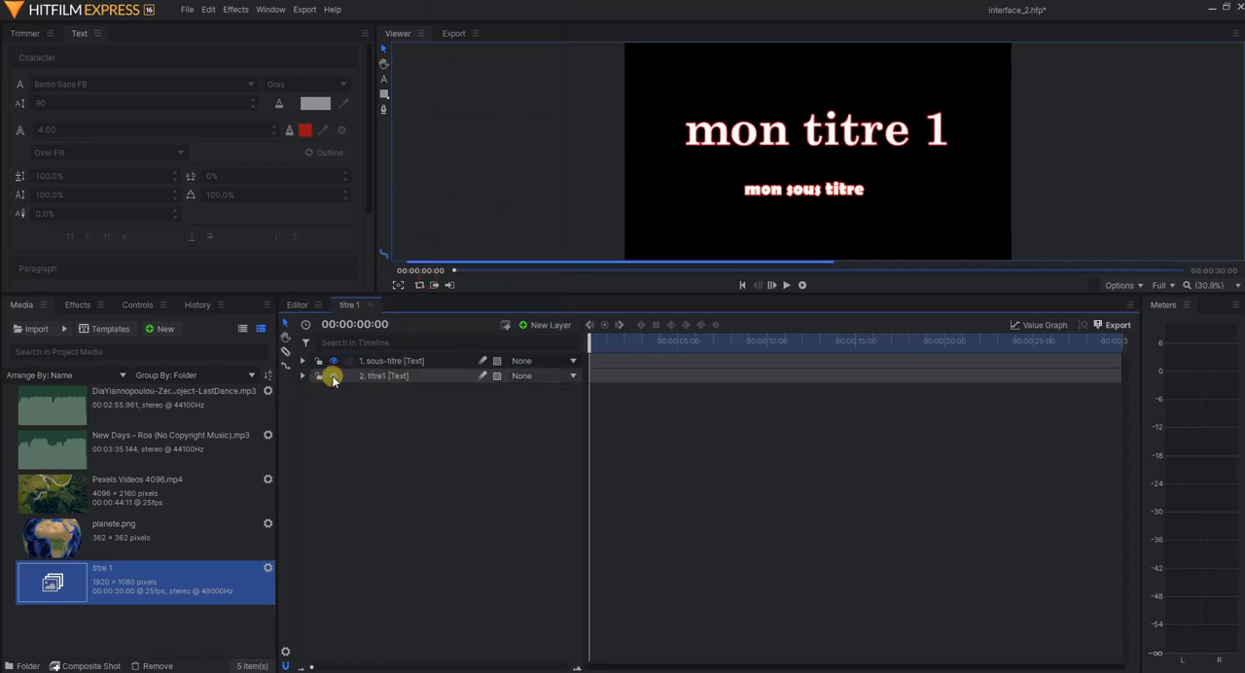
{"action": "left_click", "coordinate": [333, 362]}
{"action": "left_click", "coordinate": [332, 362]}
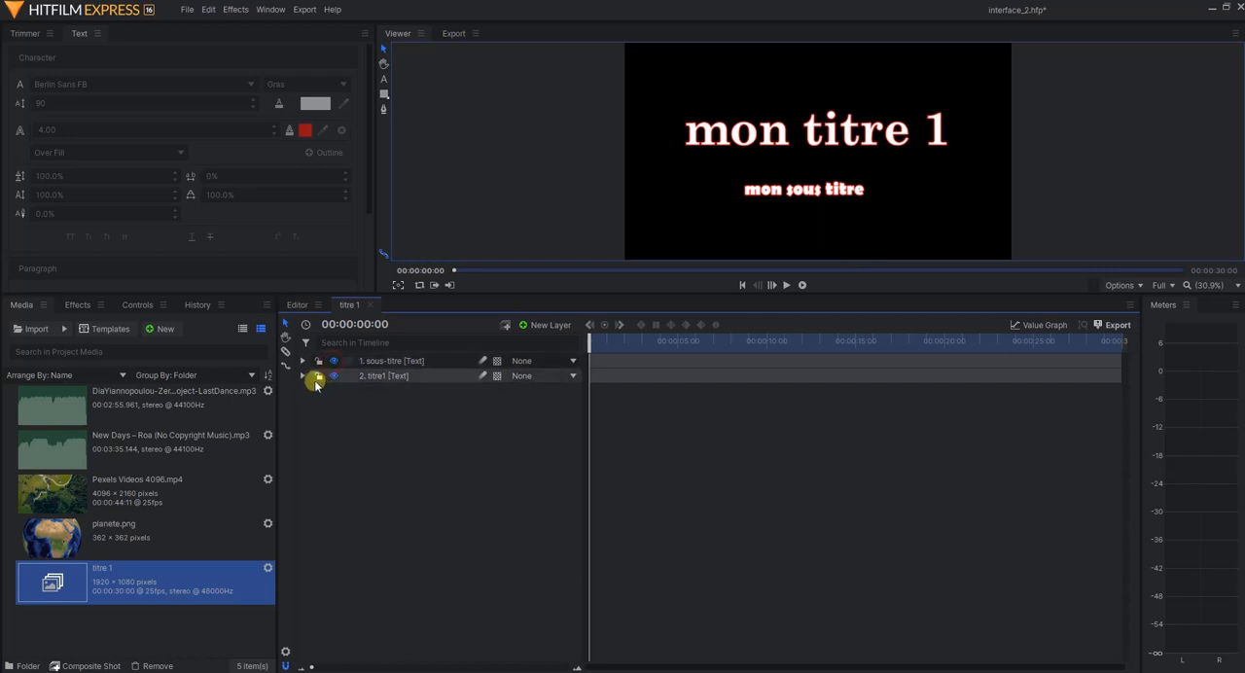
{"action": "left_click", "coordinate": [317, 377]}
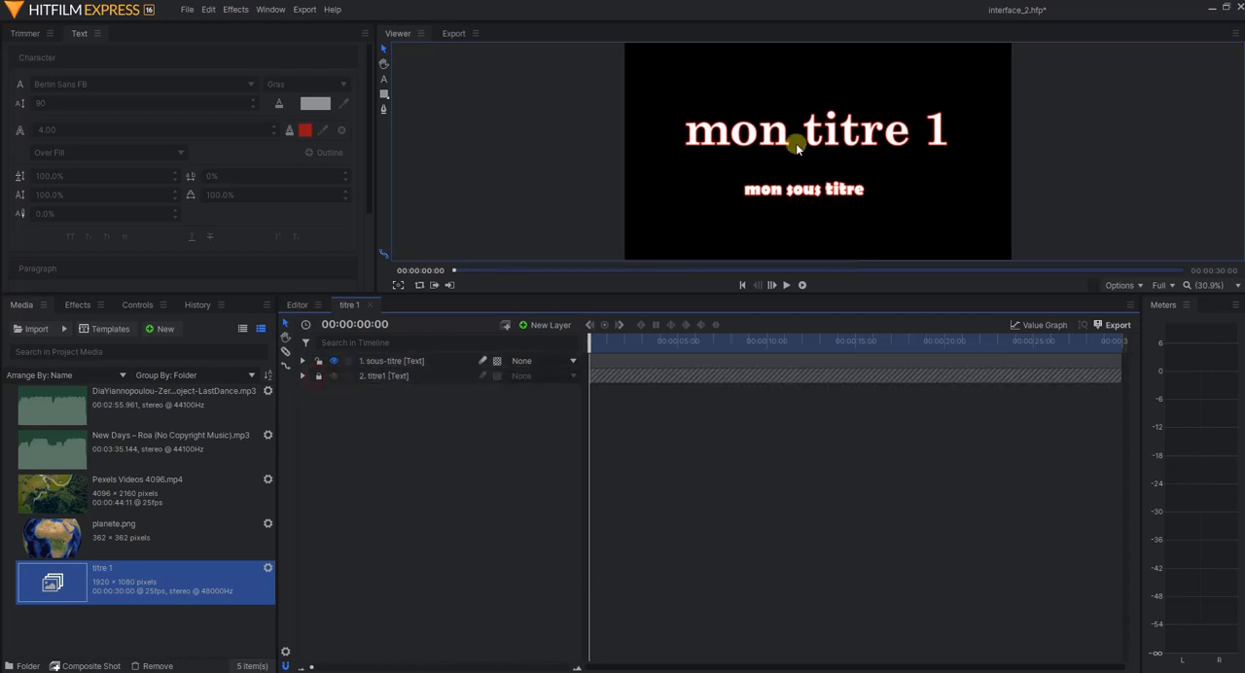
Move the subtitle slightly down and to the right in the frame, and unlock the titre1 layer
{"action": "mouse_move", "coordinate": [783, 192]}
{"action": "left_mouse_down"}
{"action": "mouse_move", "coordinate": [766, 197]}
{"action": "mouse_move", "coordinate": [805, 201]}
{"action": "left_mouse_up"}
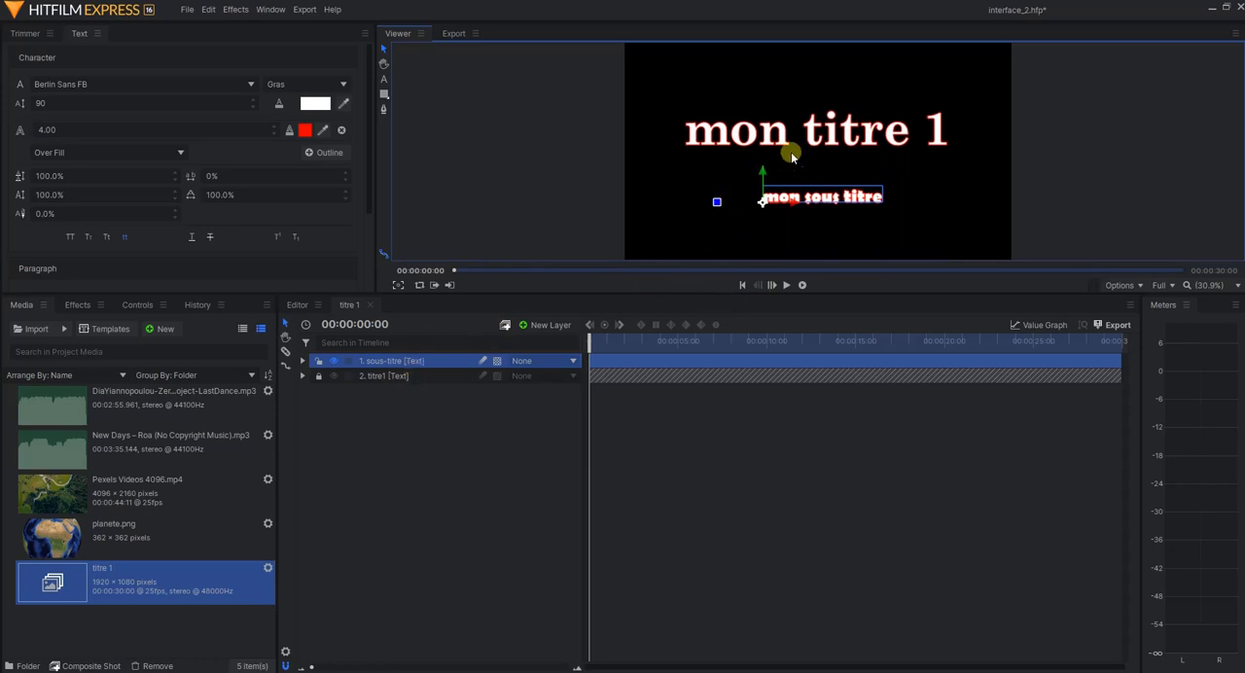
{"action": "left_click", "coordinate": [318, 376]}
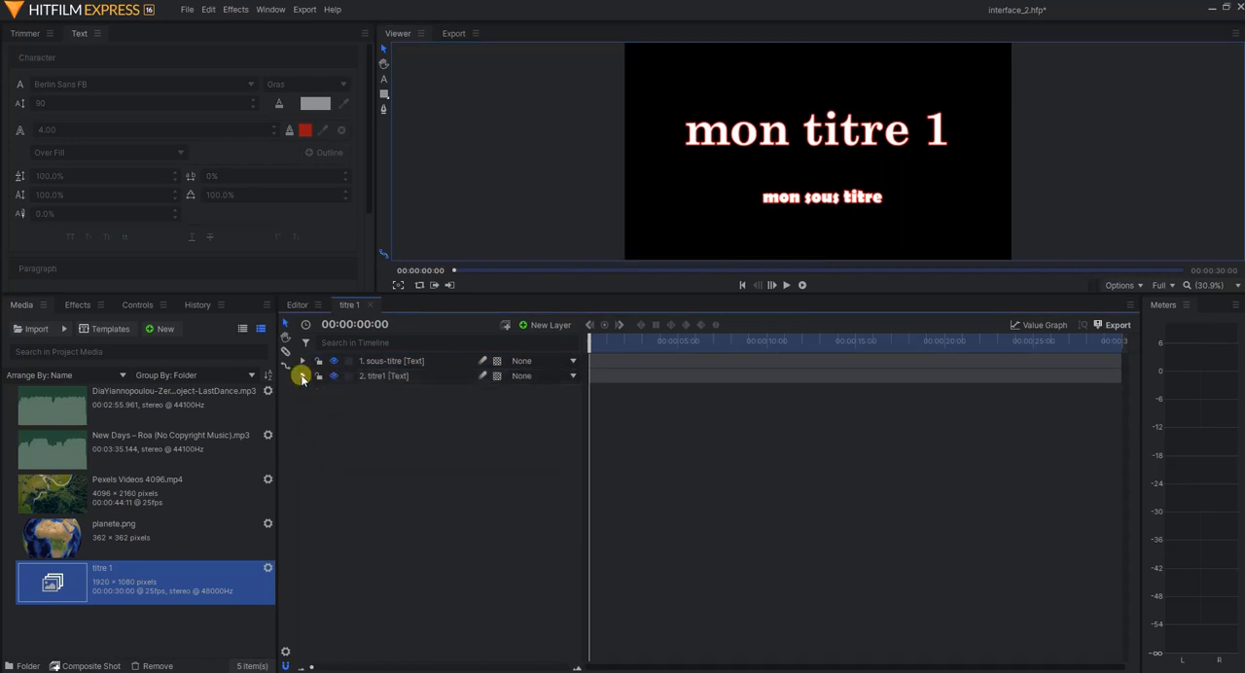
Scale the titre1 layer to 110% and reposition it lower in the frame, centred just above the subtitle
{"action": "left_click", "coordinate": [303, 376]}
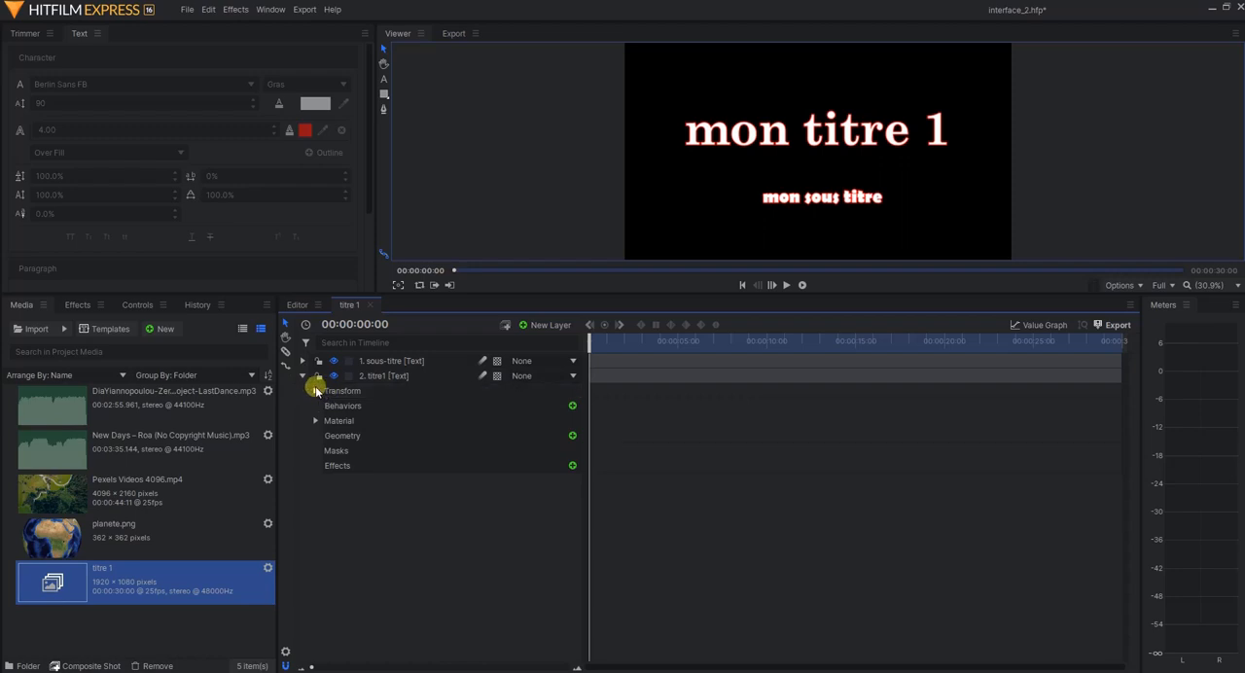
{"action": "left_click", "coordinate": [314, 390]}
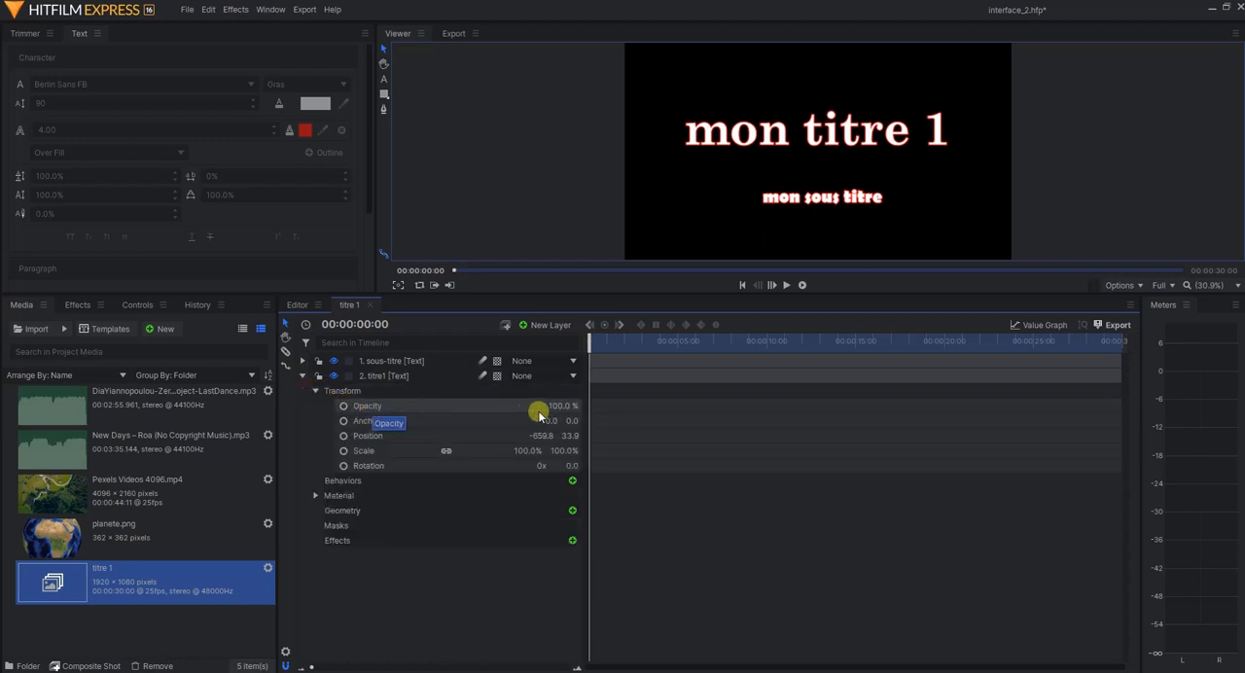
{"action": "left_click_drag", "start_coordinate": [557, 405], "coordinate": [559, 405]}
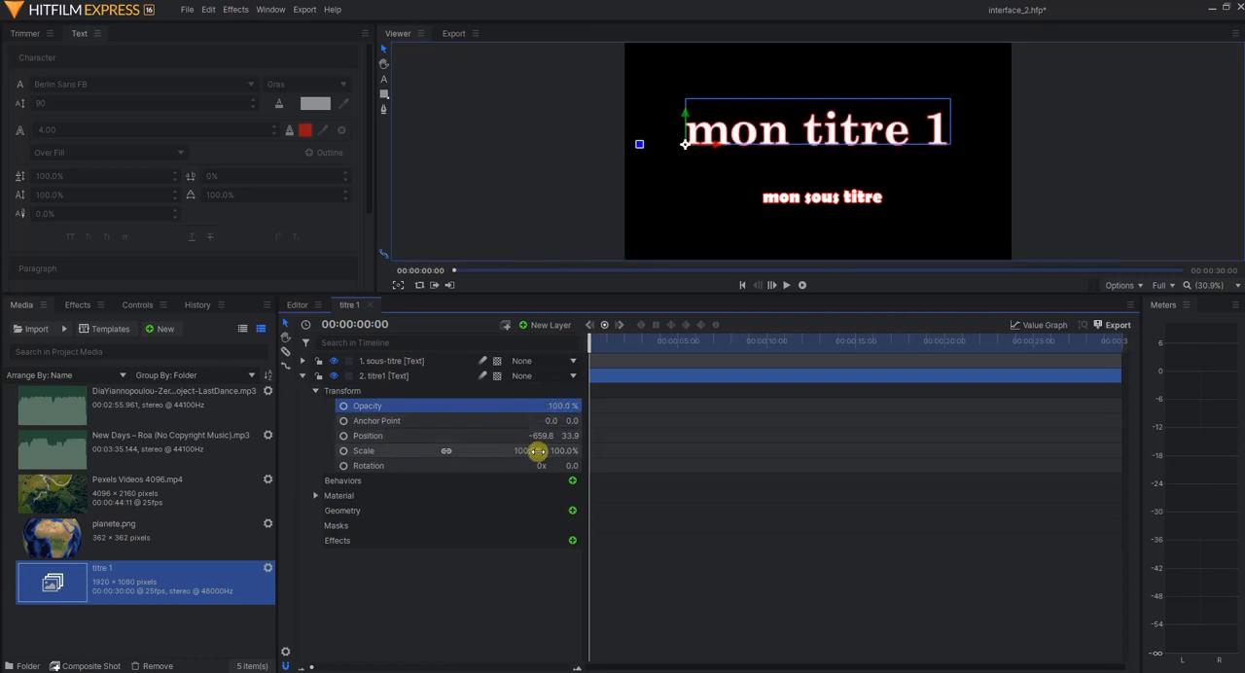
{"action": "left_click_drag", "start_coordinate": [531, 451], "coordinate": [536, 436]}
{"action": "left_click_drag", "start_coordinate": [768, 136], "coordinate": [770, 151]}
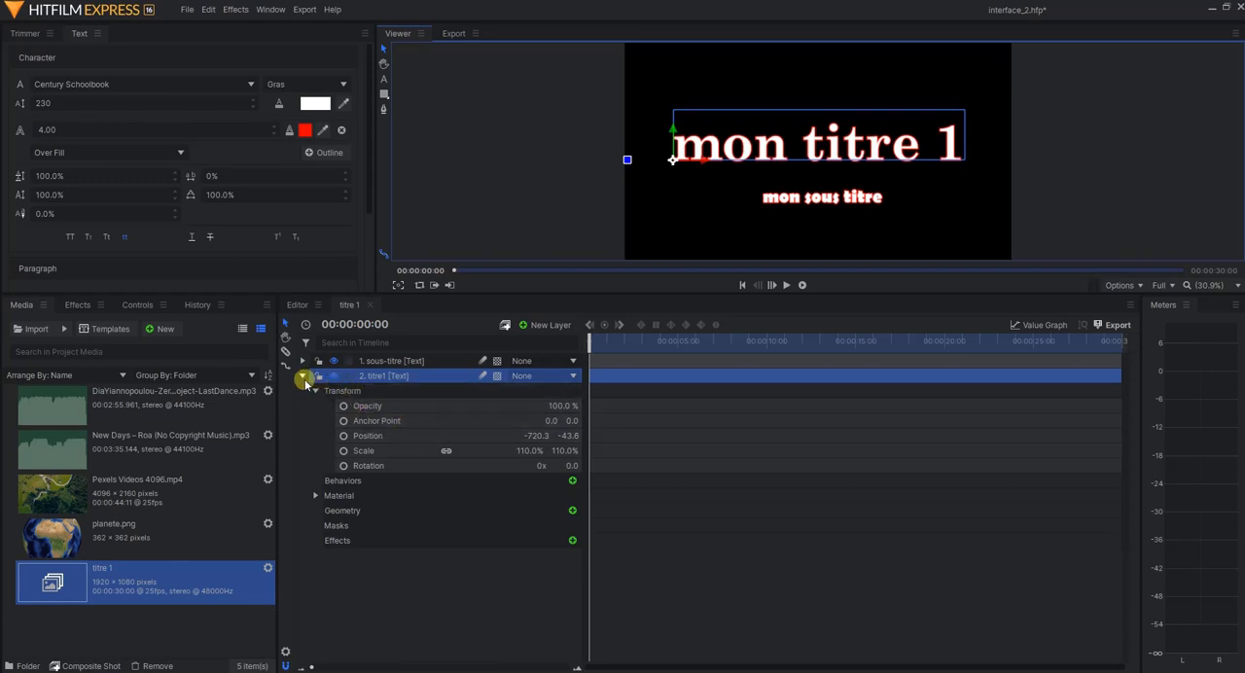
{"action": "left_click", "coordinate": [303, 377]}
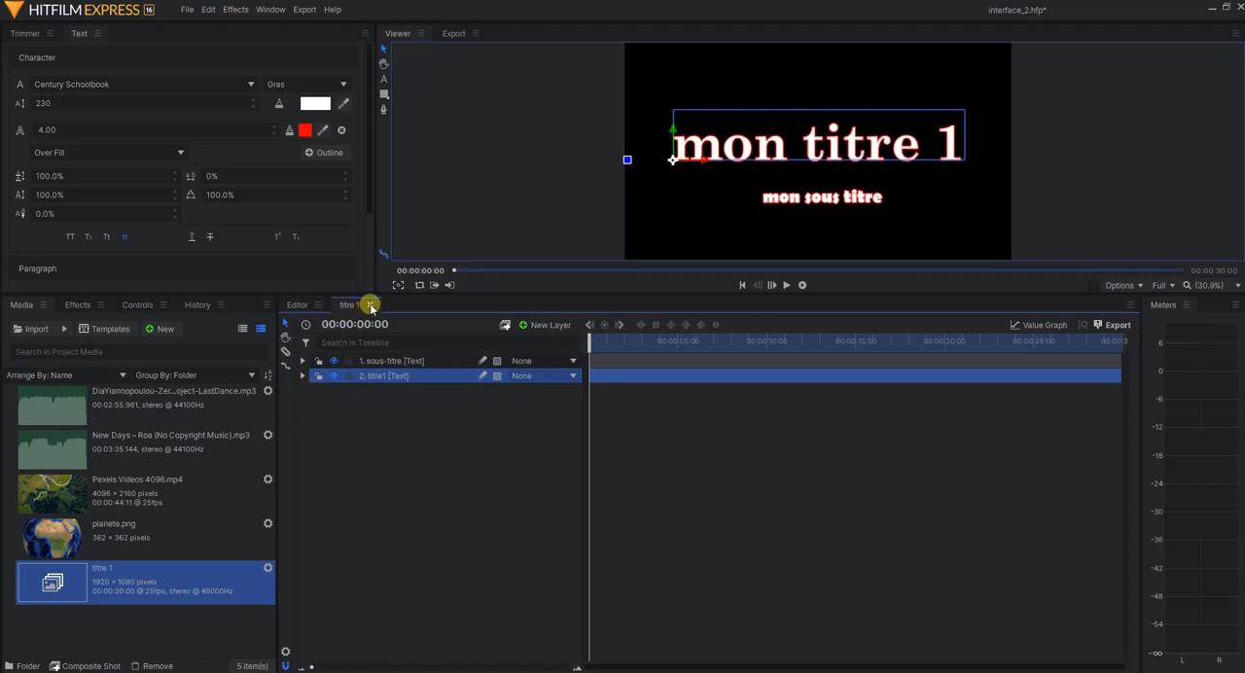
Close the titre 1 composite shot, place it at the start of the titre 1 track and preview it over the footage
{"action": "left_click", "coordinate": [371, 306]}
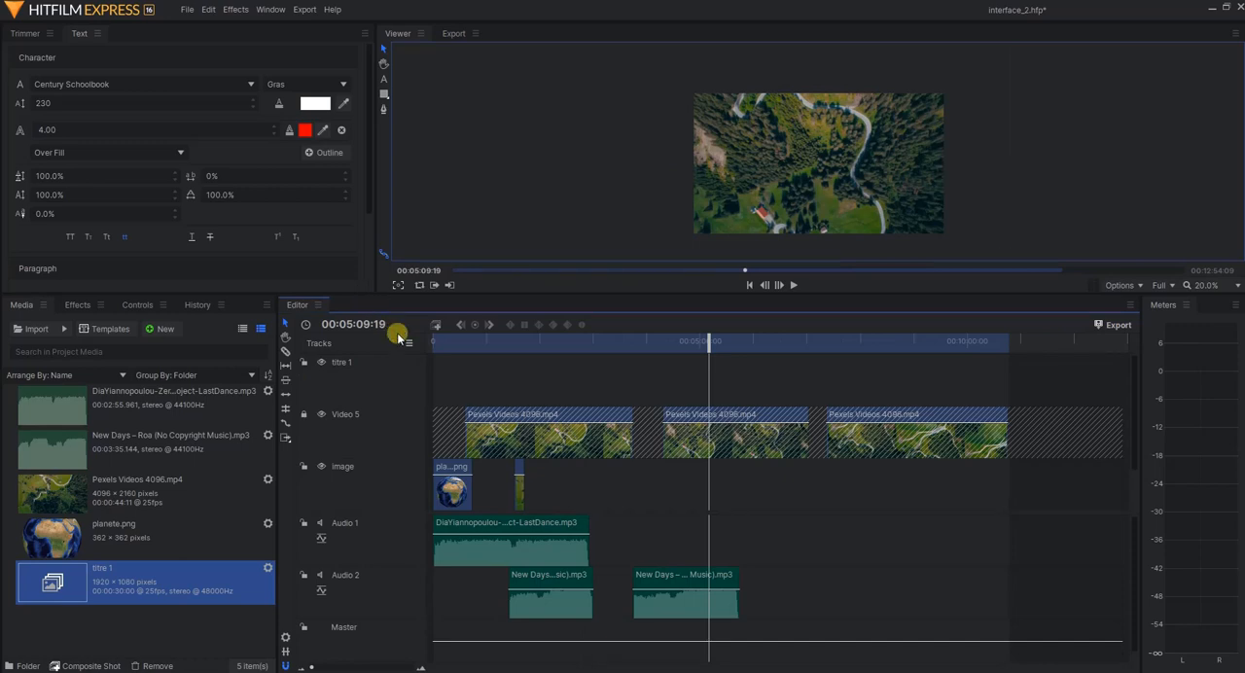
{"action": "left_click", "coordinate": [120, 582]}
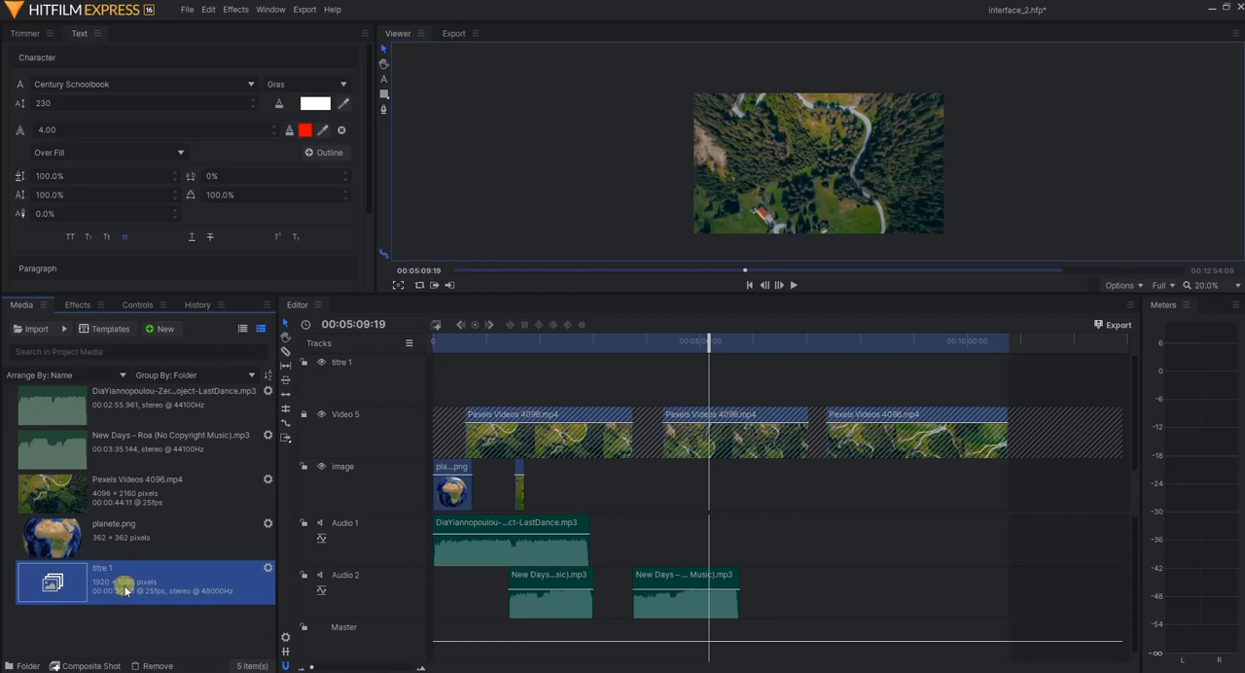
{"action": "left_click_drag", "start_coordinate": [124, 590], "coordinate": [436, 382]}
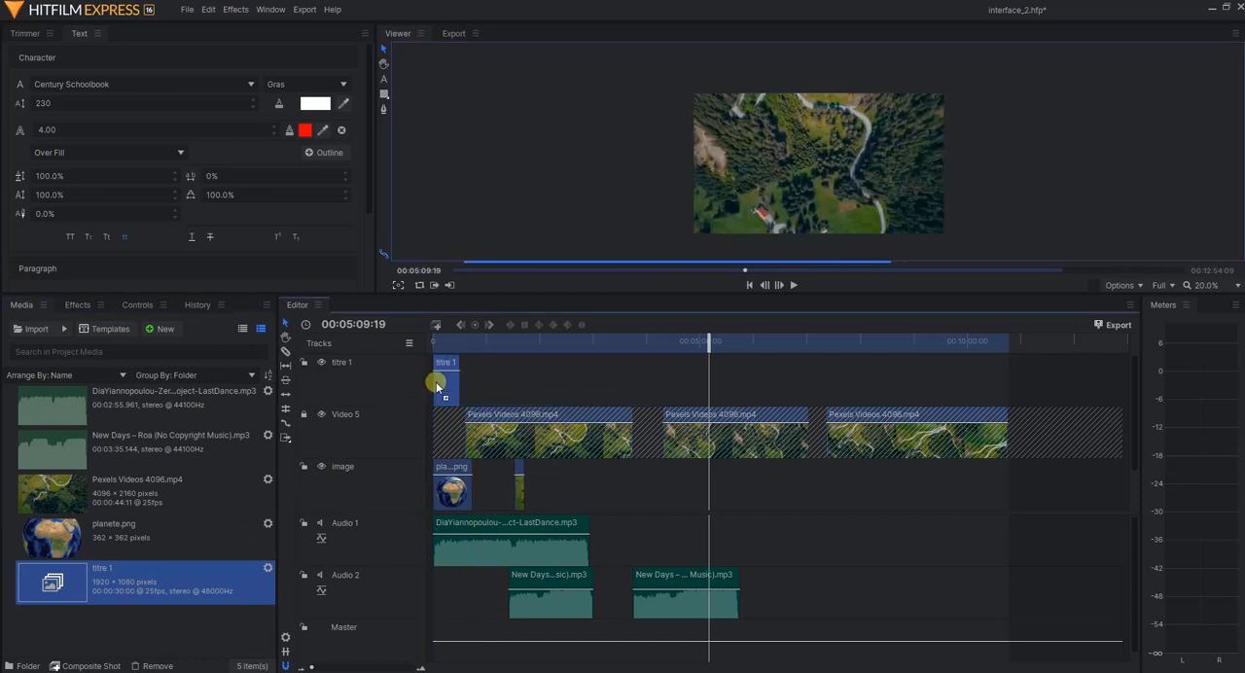
{"action": "left_click", "coordinate": [444, 342]}
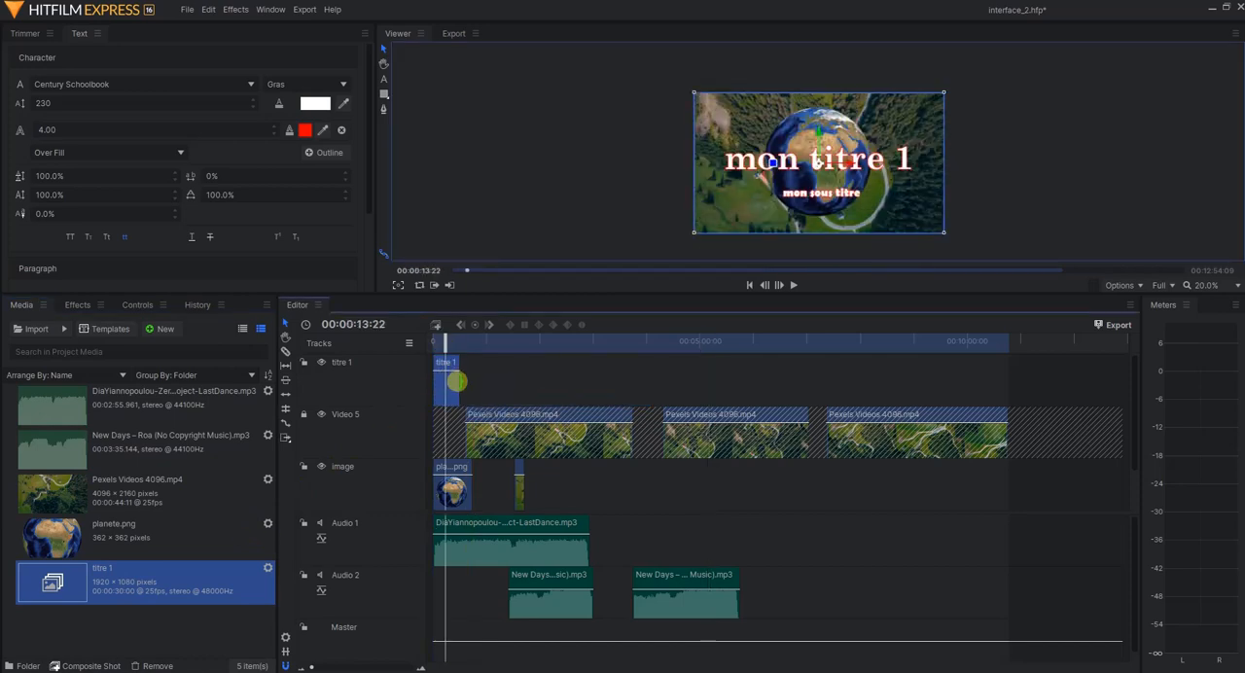
Try to lengthen the titre 1 clip, and set the titre 1 composite shot's duration to 00:05:07:08
{"action": "left_click_drag", "start_coordinate": [457, 381], "coordinate": [611, 379]}
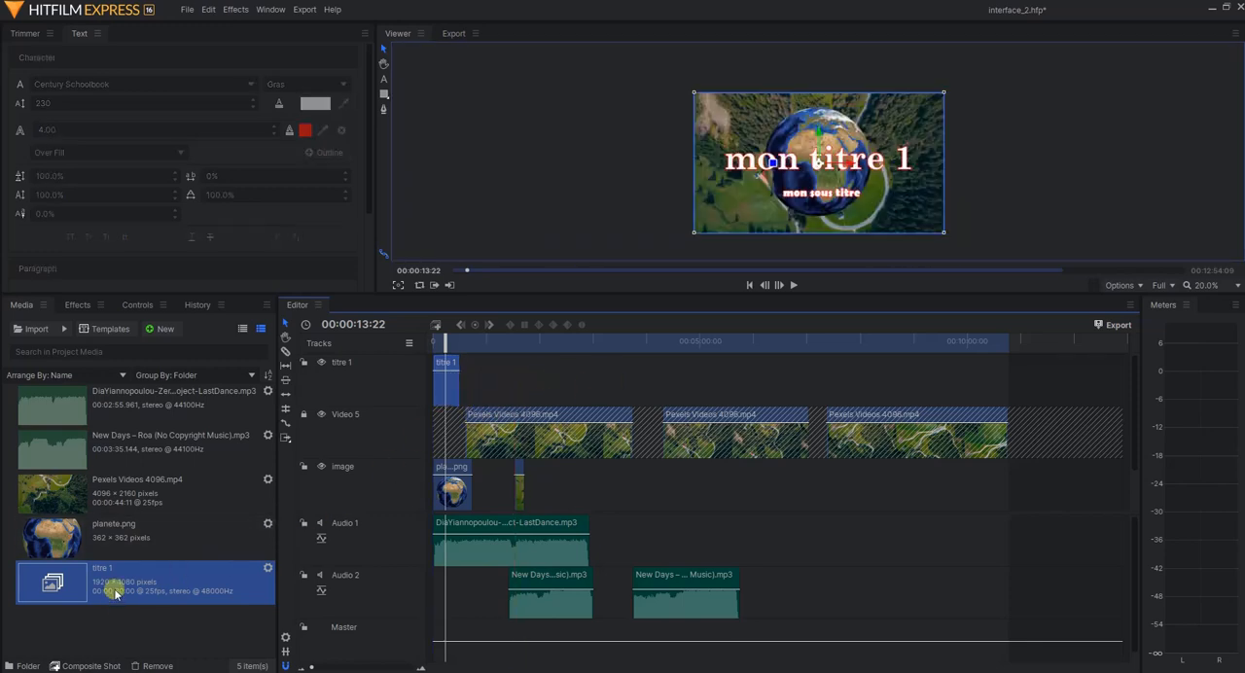
{"action": "left_click_drag", "start_coordinate": [115, 594], "coordinate": [453, 362]}
{"action": "left_click", "coordinate": [268, 567]}
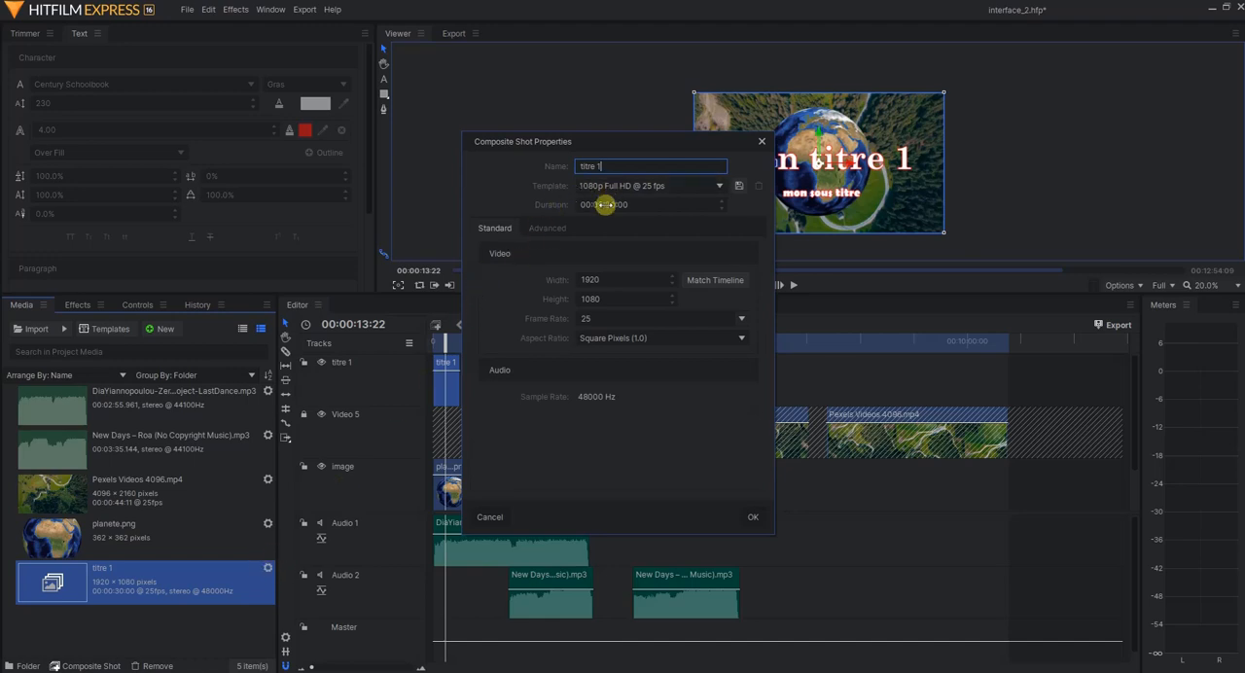
{"action": "left_click_drag", "start_coordinate": [601, 205], "coordinate": [602, 204]}
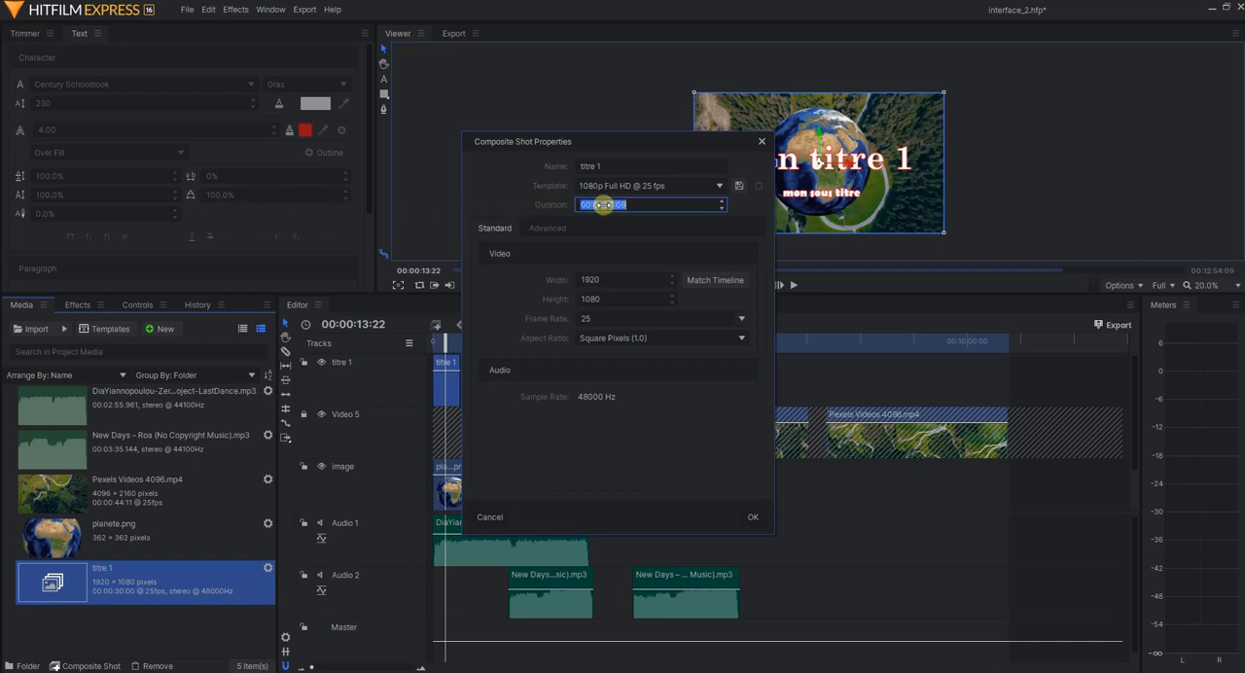
{"action": "left_click", "coordinate": [601, 205]}
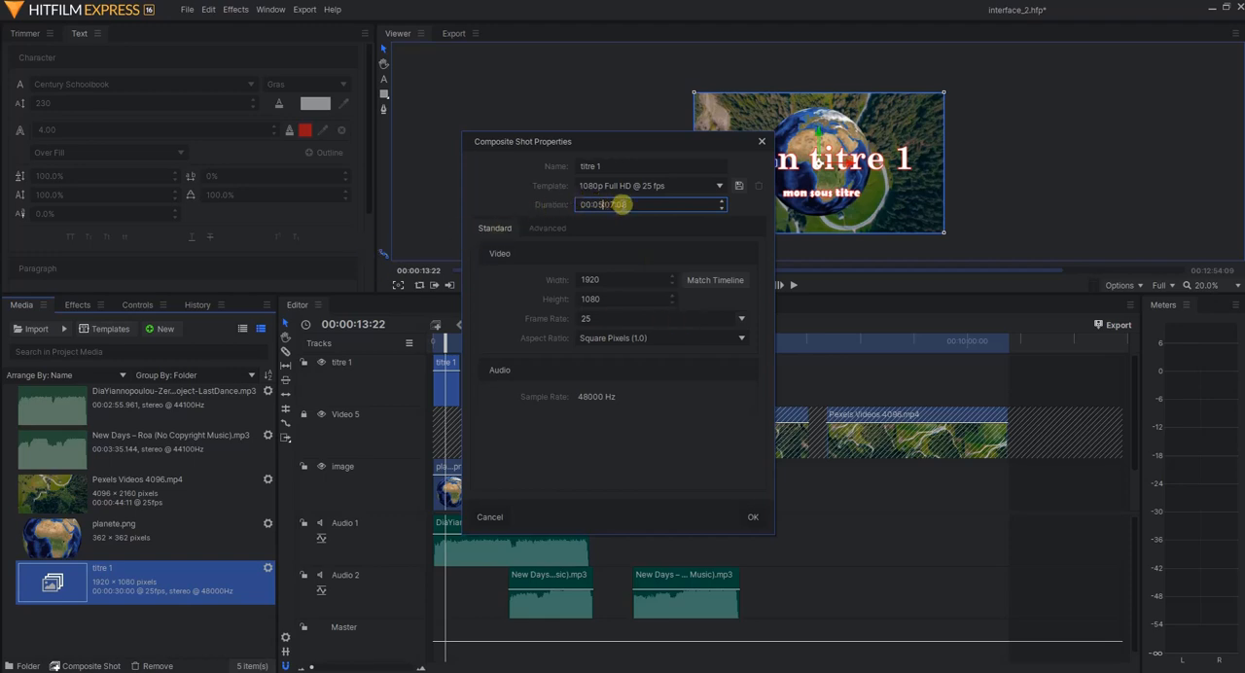
{"action": "left_click", "coordinate": [751, 521]}
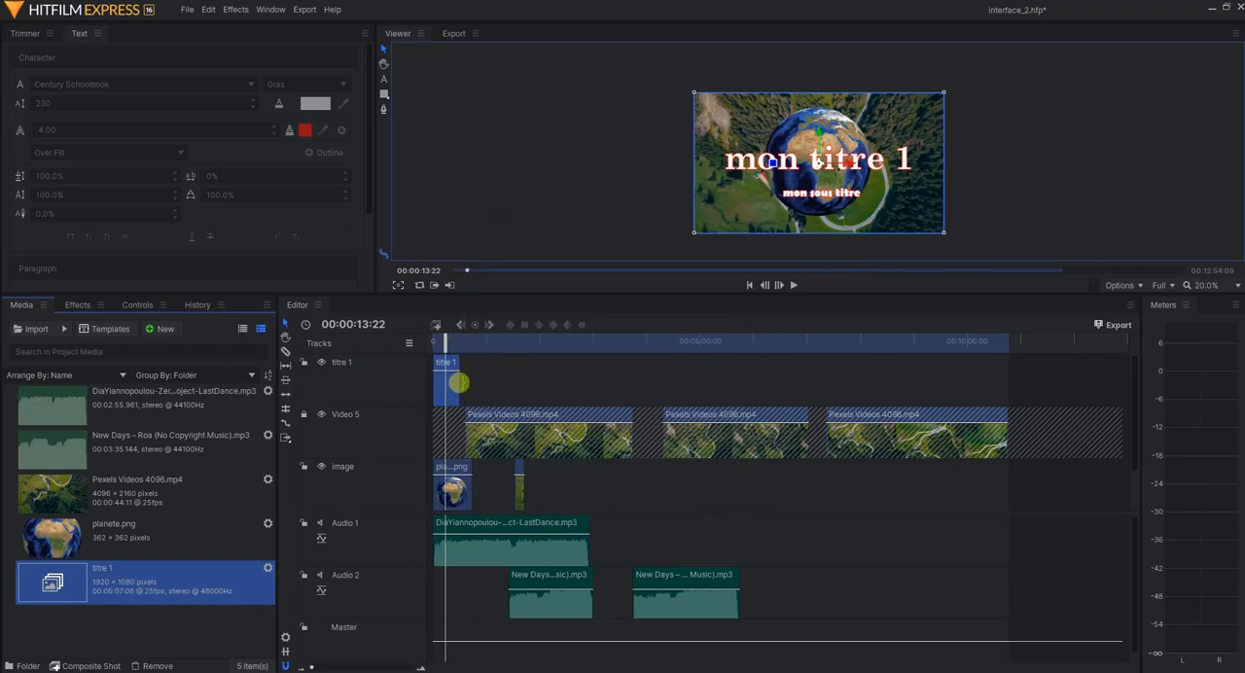
Extend the titre 1 clip on its track to just past the five-minute mark and scrub to 00:03:50:03
{"action": "left_click_drag", "start_coordinate": [461, 381], "coordinate": [706, 384]}
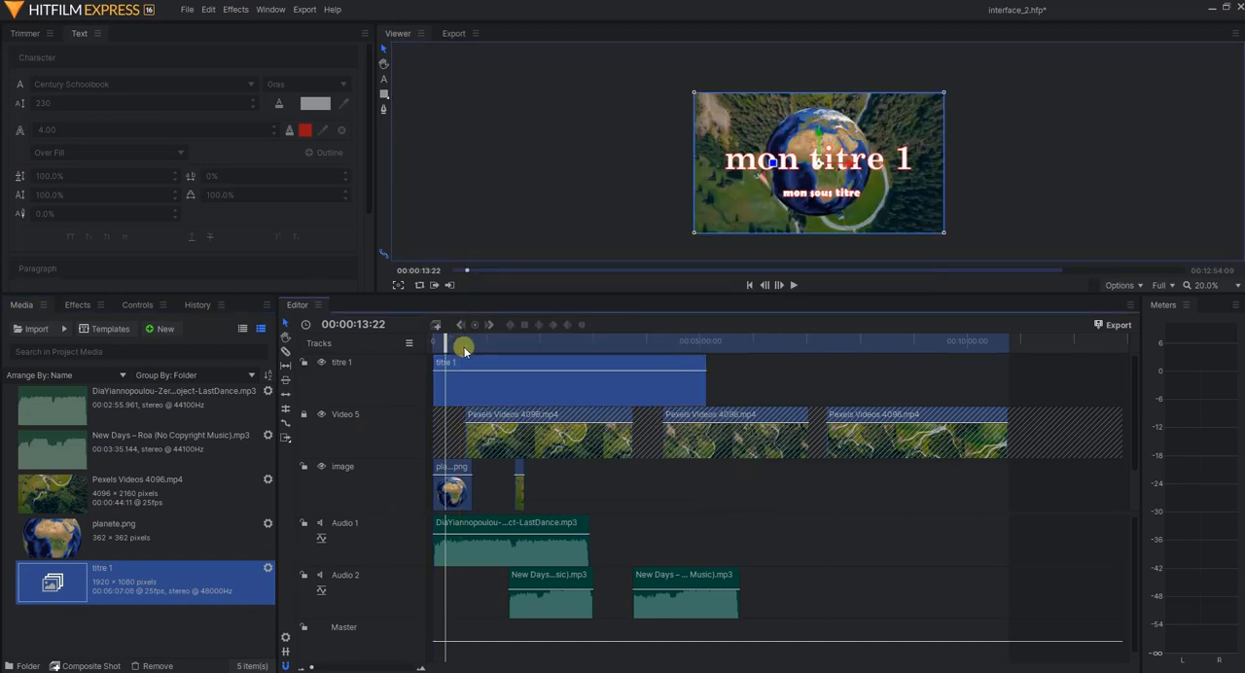
{"action": "left_click_drag", "start_coordinate": [451, 343], "coordinate": [630, 339]}
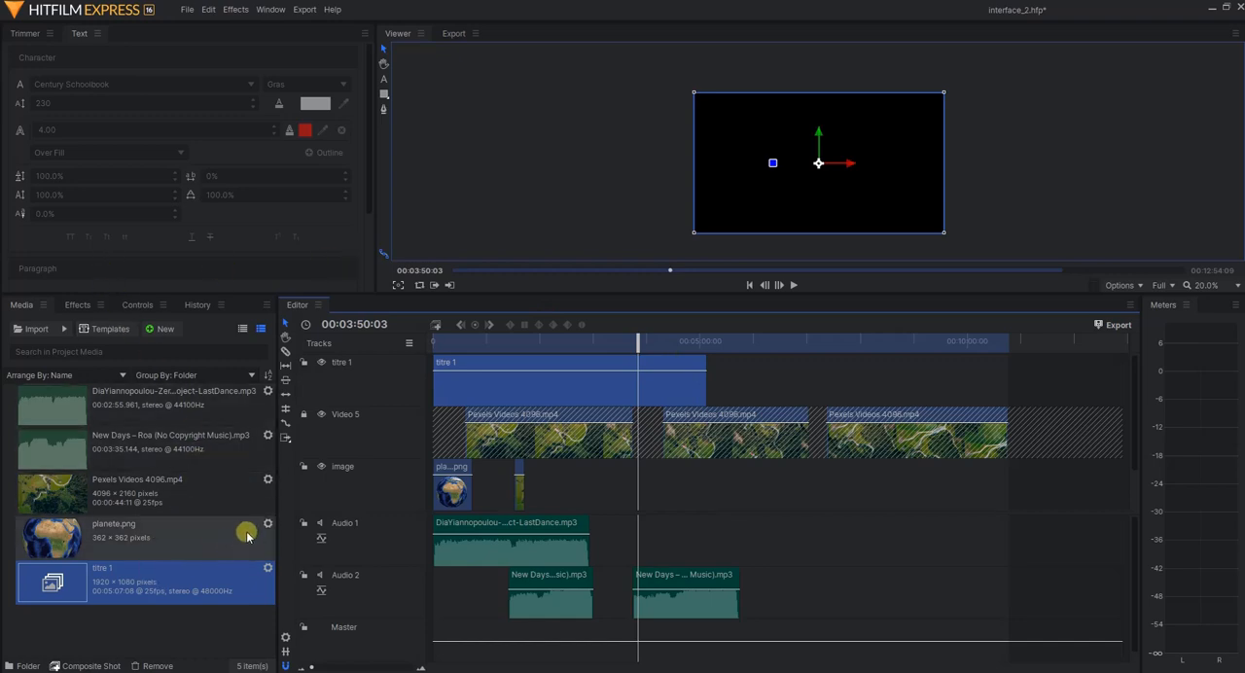
Open the titre 1 composite shot and extend both the sous-titre and titre1 layers to the end of its timeline
{"action": "left_click", "coordinate": [151, 593]}
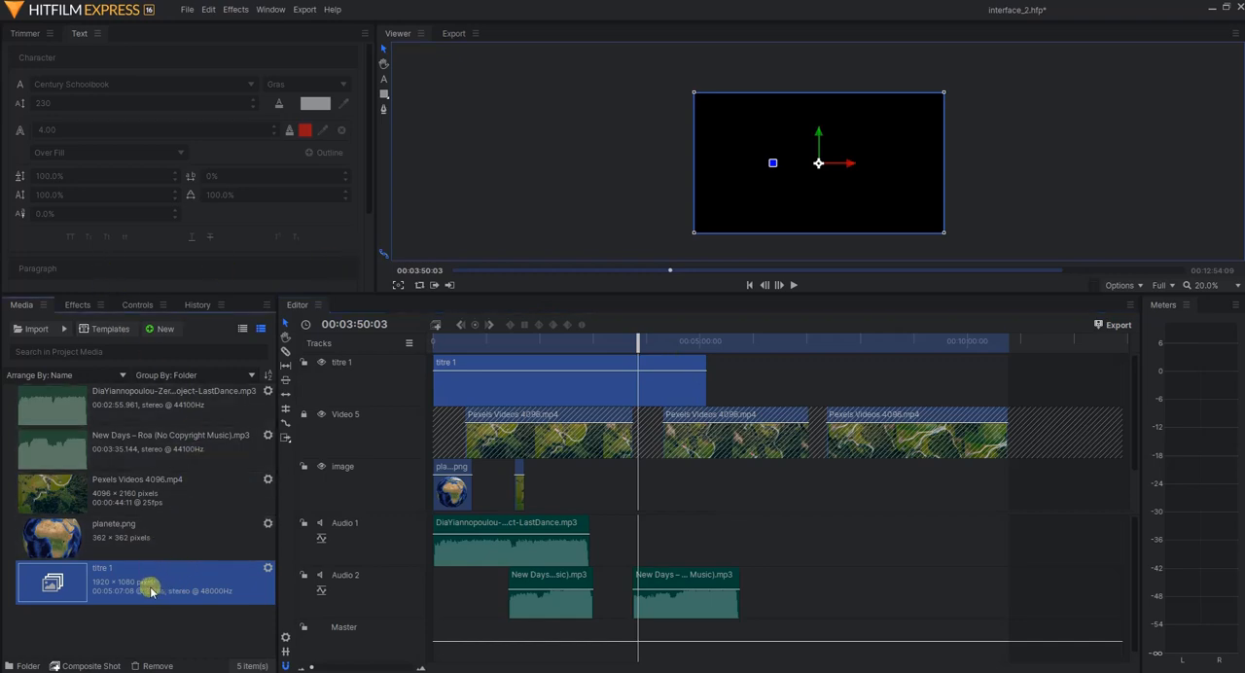
{"action": "double_click", "coordinate": [150, 592]}
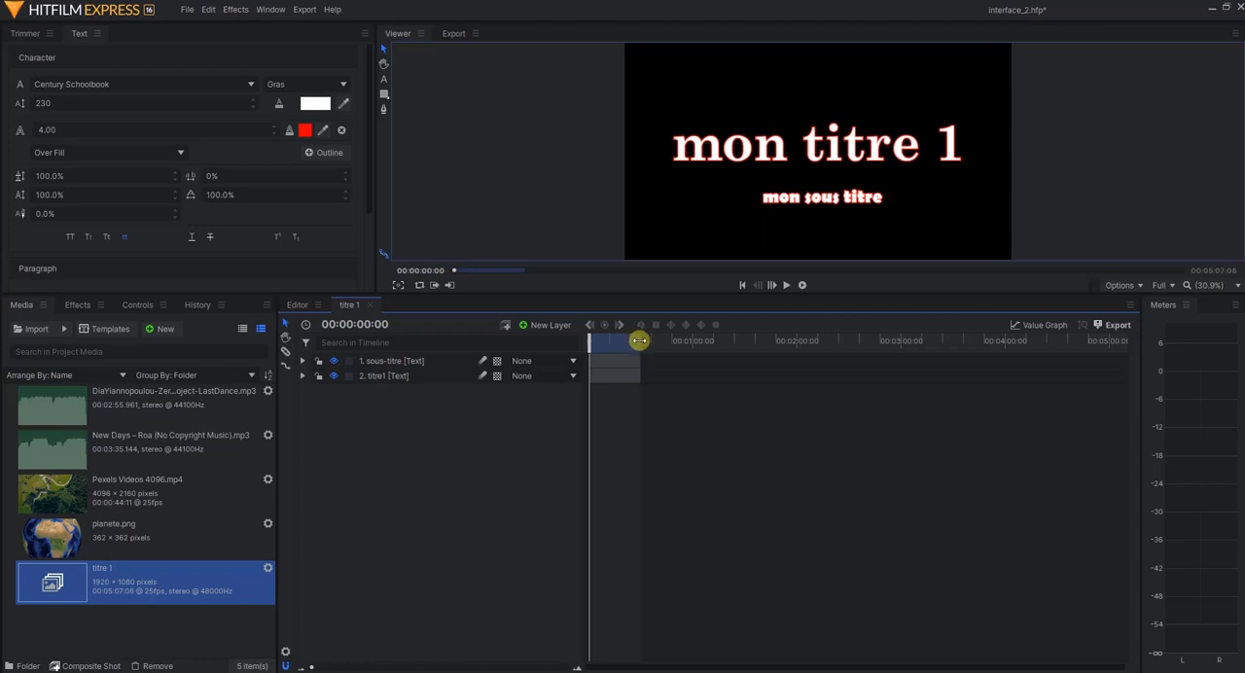
{"action": "mouse_move", "coordinate": [639, 341]}
{"action": "left_mouse_down"}
{"action": "mouse_move", "coordinate": [675, 337]}
{"action": "mouse_move", "coordinate": [628, 337]}
{"action": "mouse_move", "coordinate": [639, 334]}
{"action": "left_mouse_up"}
{"action": "left_click", "coordinate": [614, 362]}
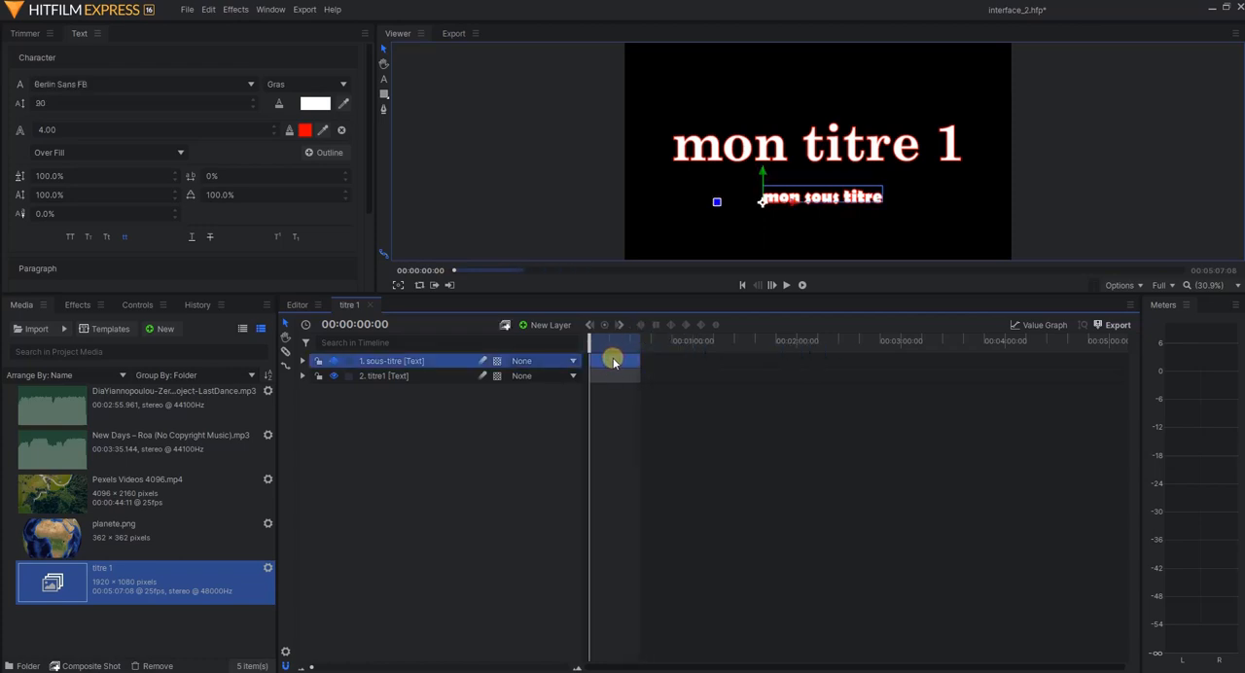
{"action": "left_click", "coordinate": [625, 379], "text": "ctrl"}
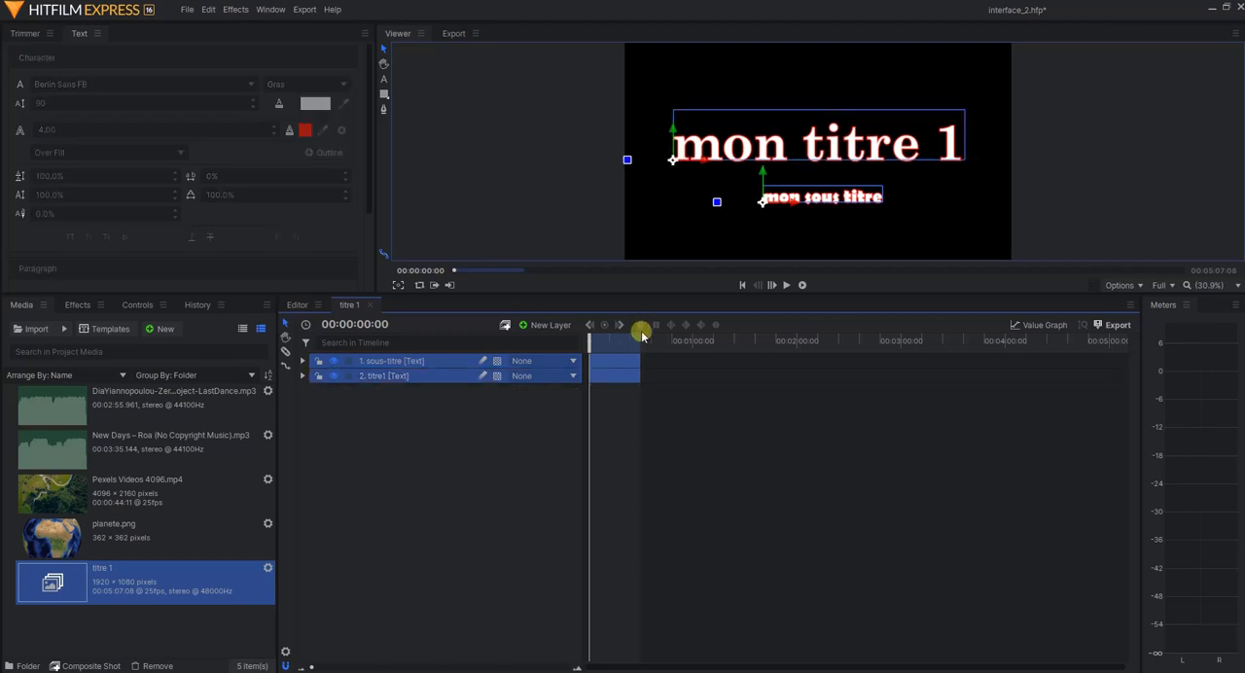
{"action": "left_click_drag", "start_coordinate": [639, 345], "coordinate": [901, 341]}
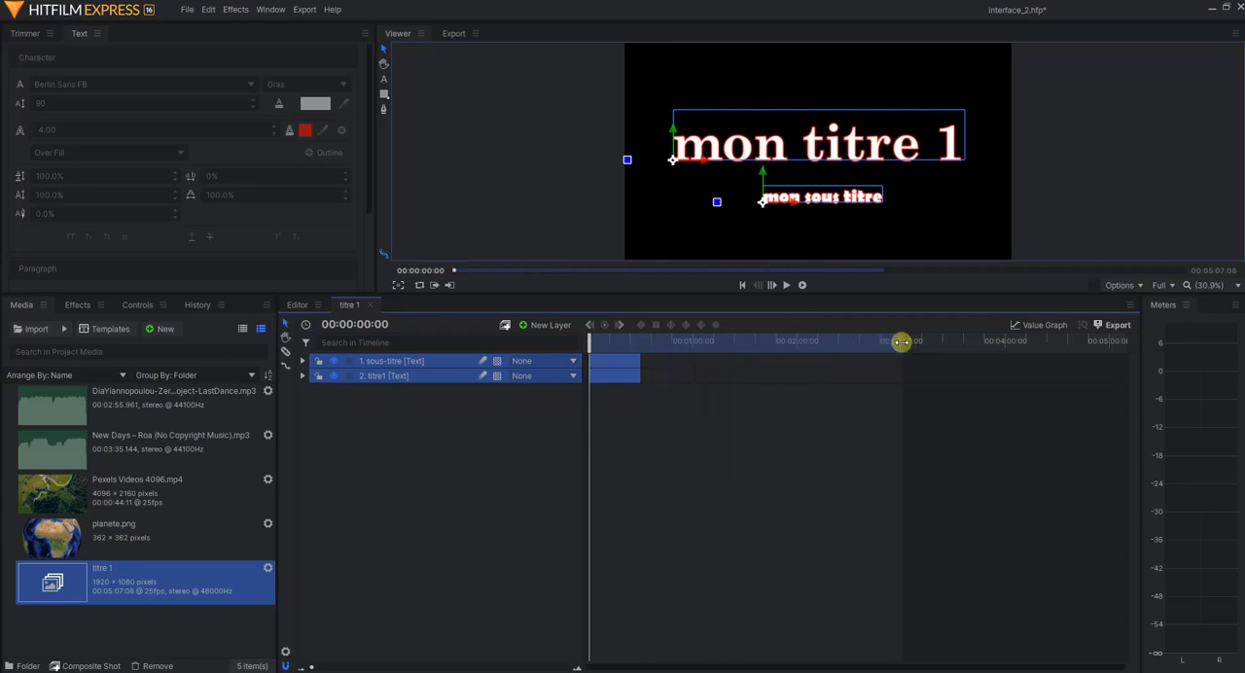
{"action": "left_click_drag", "start_coordinate": [902, 341], "coordinate": [761, 340]}
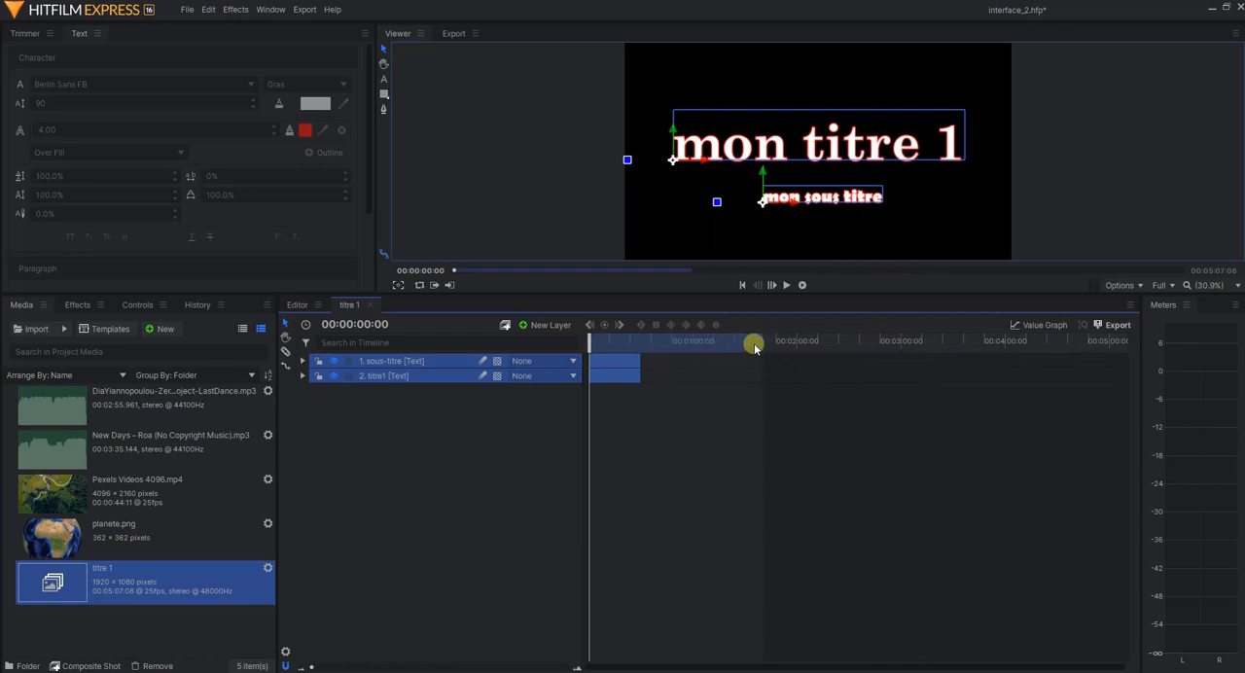
{"action": "left_click_drag", "start_coordinate": [640, 361], "coordinate": [1120, 363]}
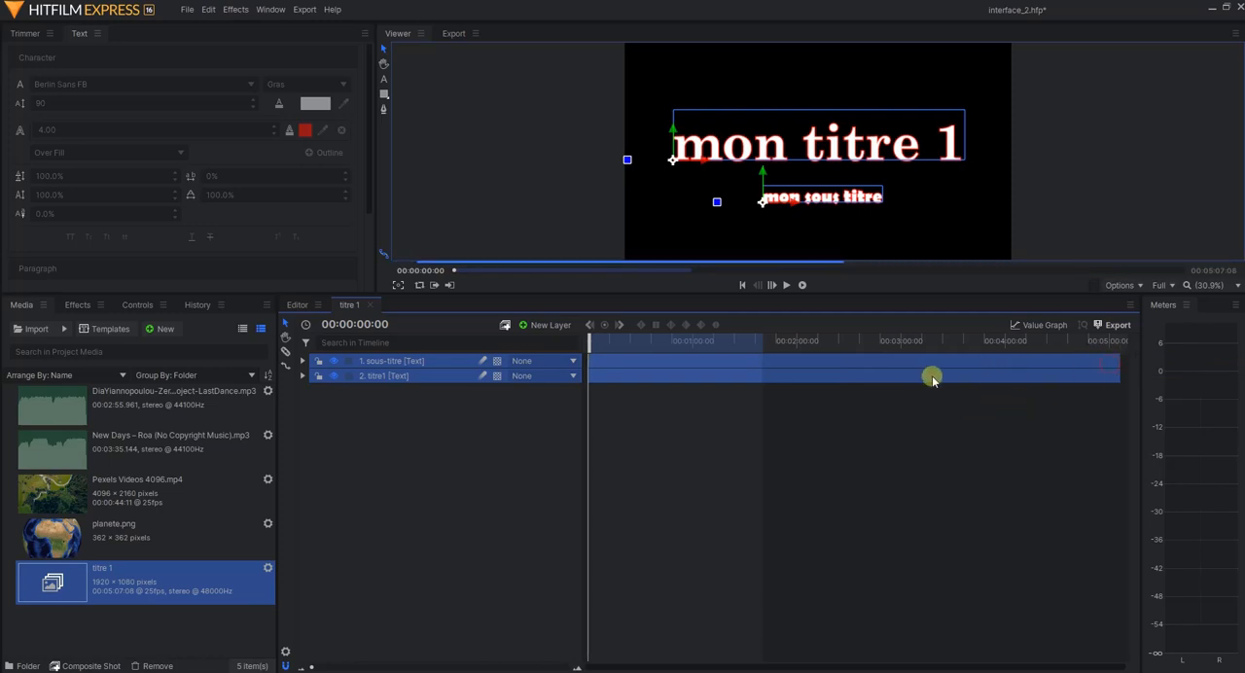
Move the composite shot's playhead to 00:04:15:14 and shorten the work area to end shortly after the one-minute mark
{"action": "left_click", "coordinate": [759, 342]}
{"action": "left_click_drag", "start_coordinate": [758, 346], "coordinate": [1031, 344]}
{"action": "left_click_drag", "start_coordinate": [762, 342], "coordinate": [724, 348]}
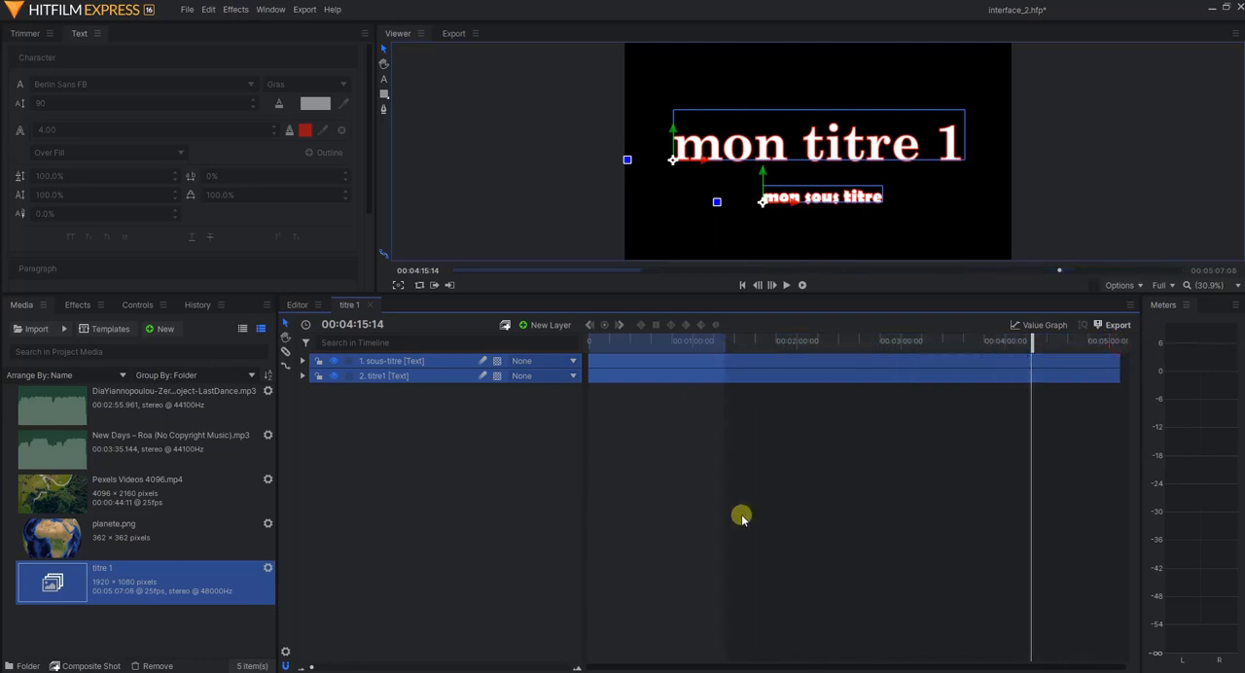
Close the composite shot and check the title over the footage at several points up to 00:04:58:01
{"action": "left_click", "coordinate": [371, 305]}
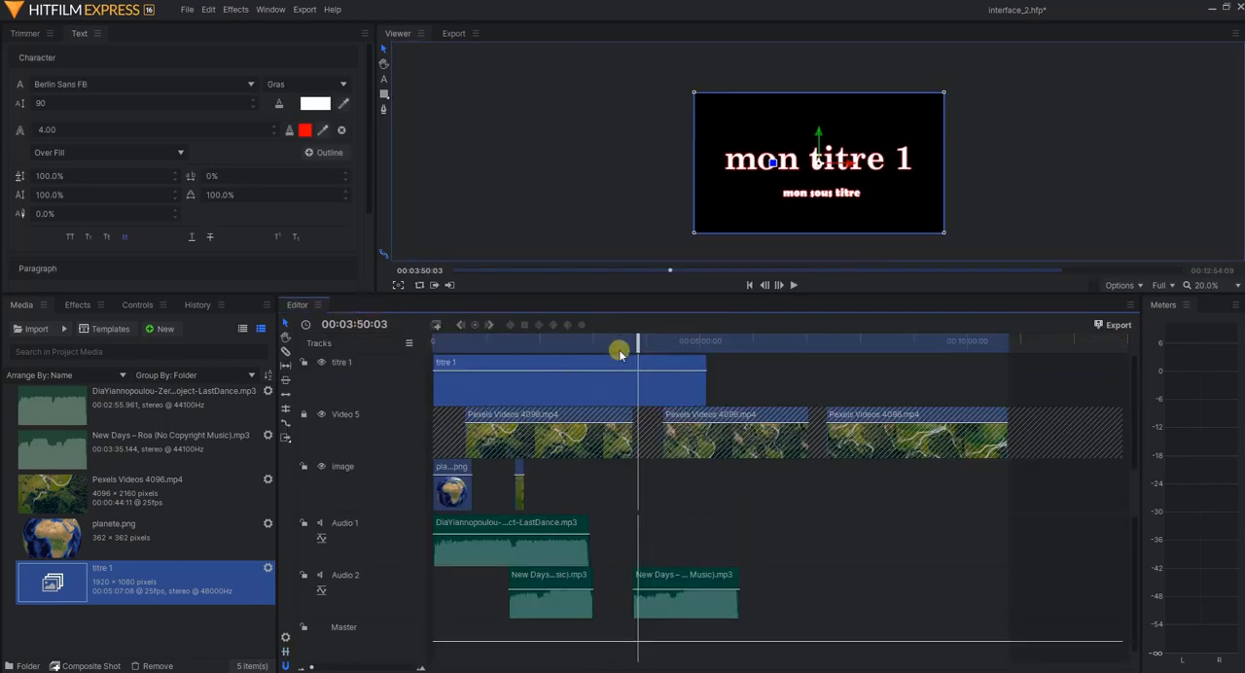
{"action": "left_click", "coordinate": [649, 337]}
{"action": "left_click", "coordinate": [615, 340]}
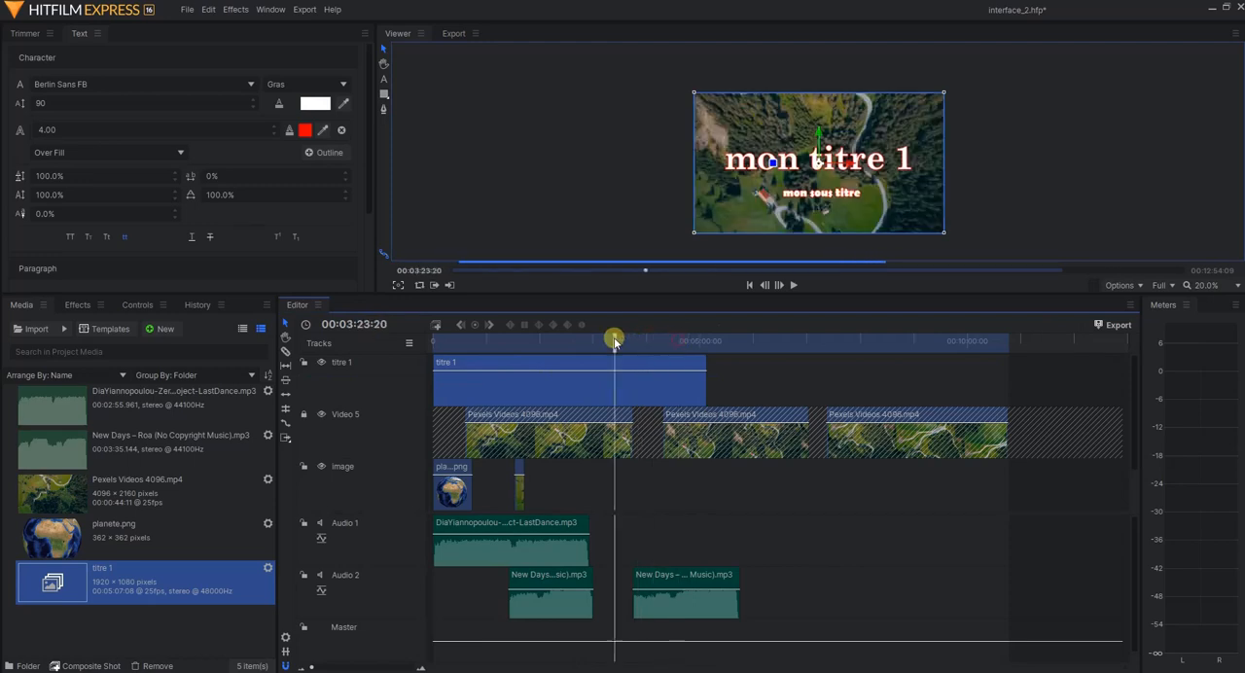
{"action": "left_click_drag", "start_coordinate": [614, 341], "coordinate": [670, 341]}
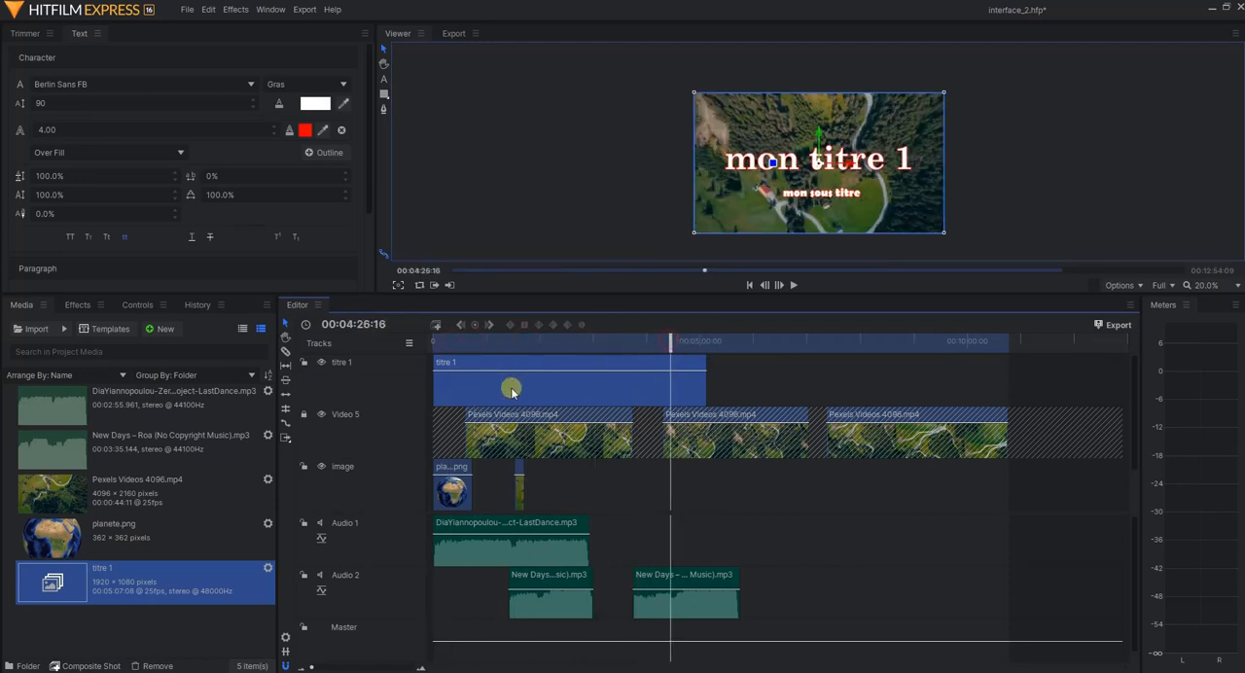
{"action": "left_click", "coordinate": [699, 342]}
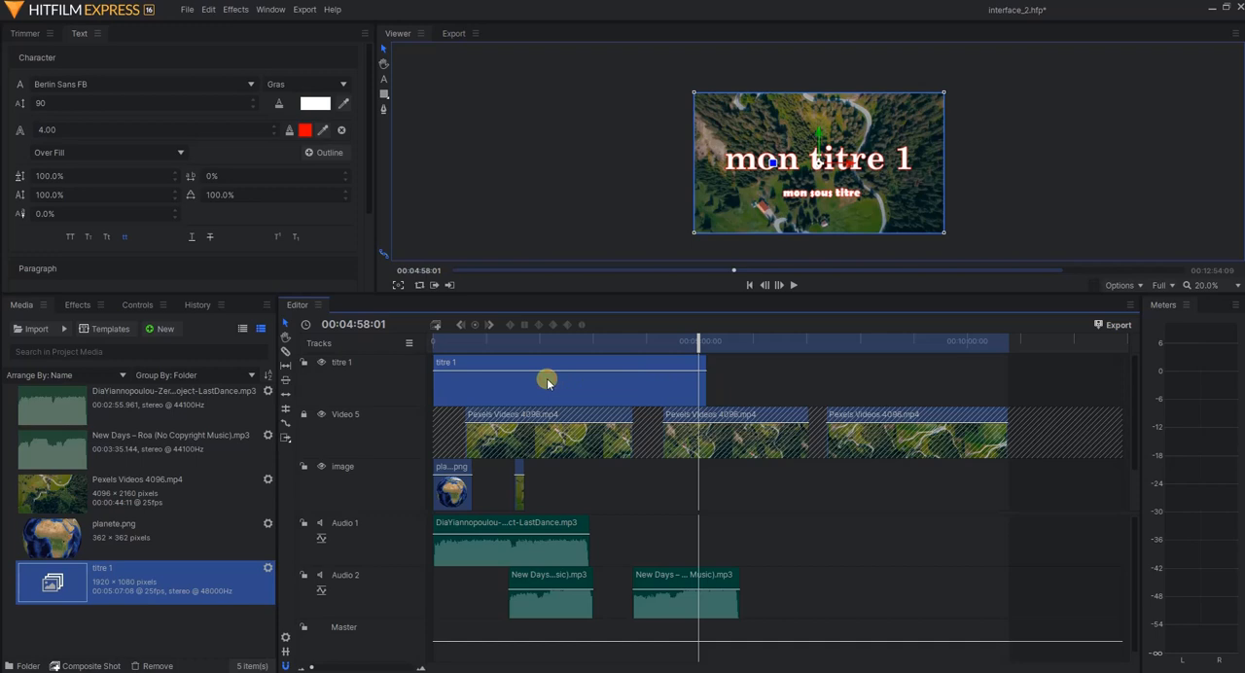
Reopen the titre 1 composite shot from the project media to view its two text layers
{"action": "right_click", "coordinate": [157, 593]}
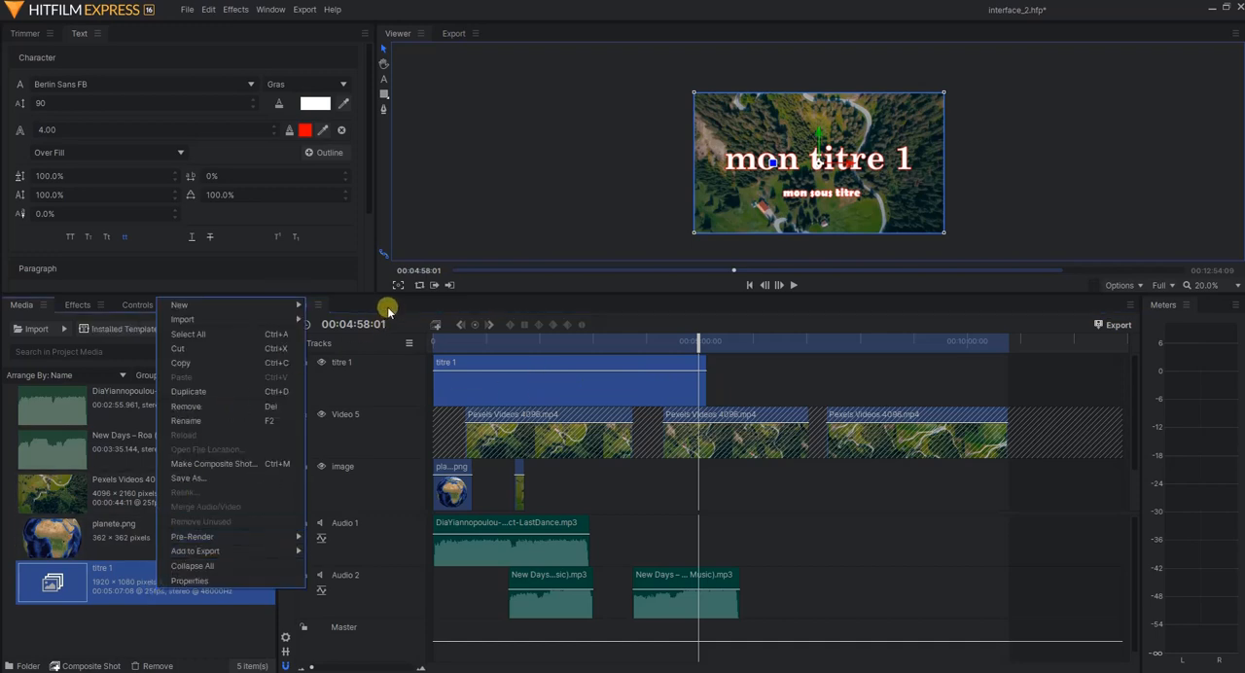
{"action": "double_click", "coordinate": [97, 585]}
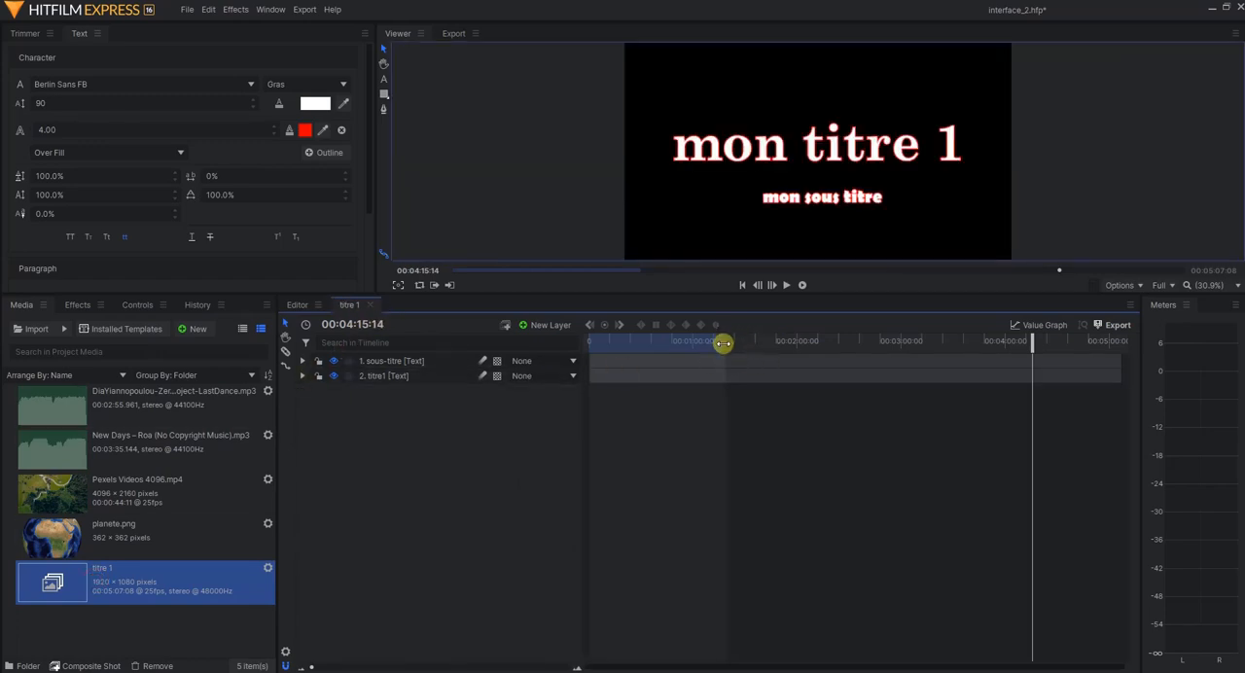
{"action": "left_click", "coordinate": [853, 471]}
{"action": "left_click", "coordinate": [124, 546]}
{"action": "left_click", "coordinate": [127, 572]}
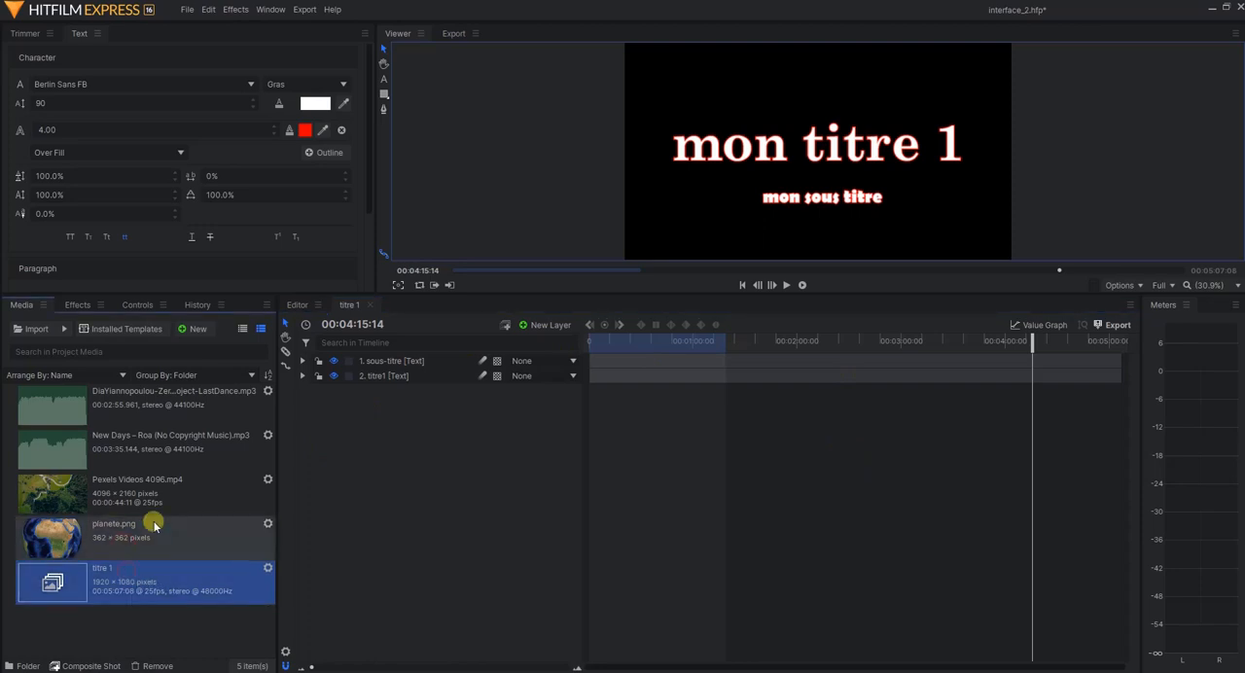
Return to the main editing timeline and display the titre 1 clip's transform controls
{"action": "left_click", "coordinate": [328, 307]}
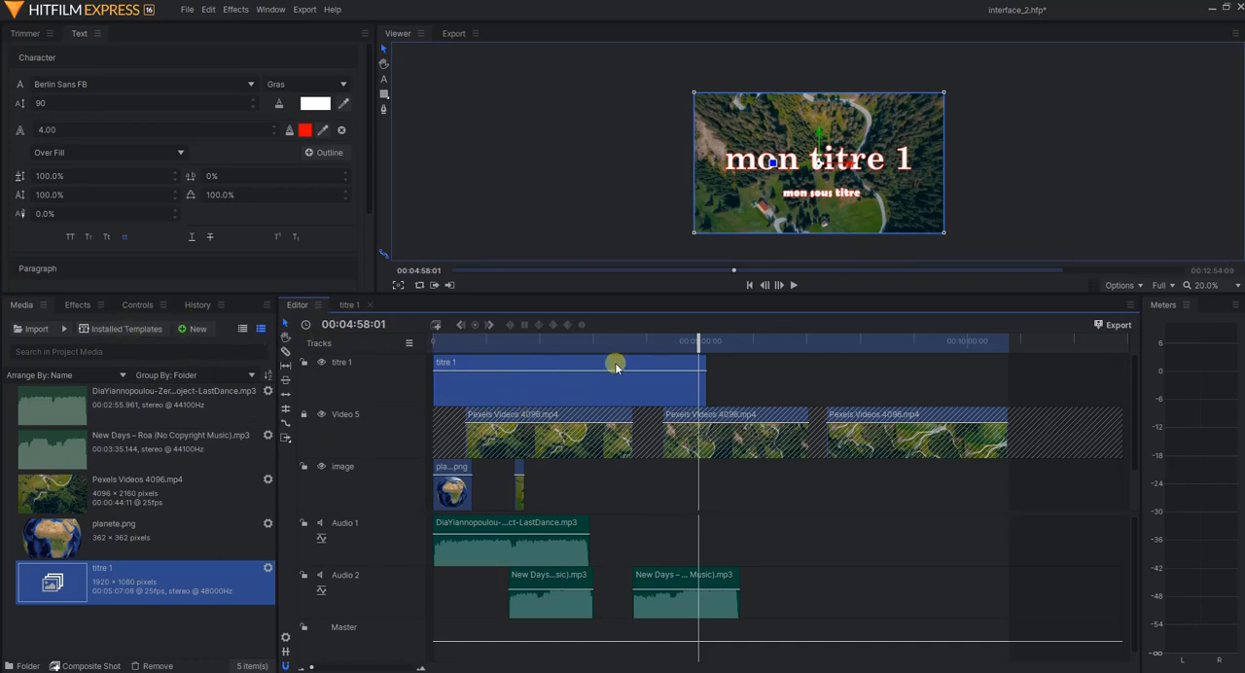
{"action": "left_click", "coordinate": [135, 305]}
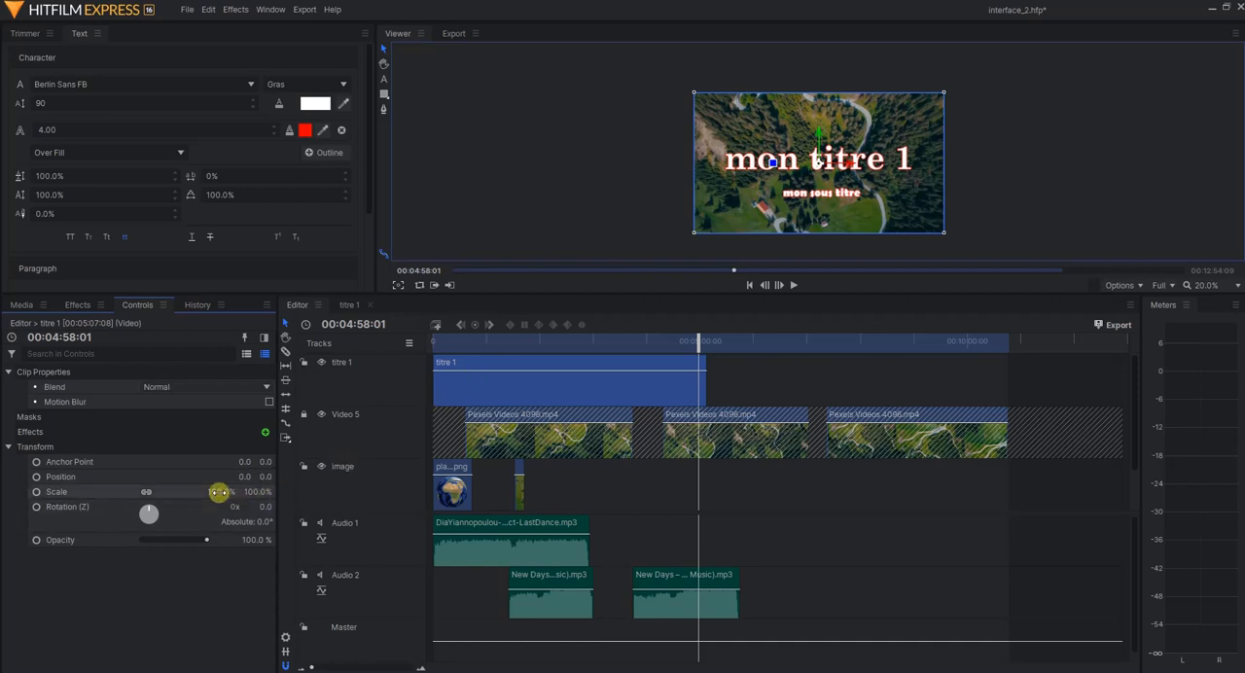
Set the titre 1 clip's scale to 97% and reset its rotation to 0° after trying a full turn
{"action": "left_click_drag", "start_coordinate": [218, 492], "coordinate": [155, 517]}
{"action": "left_click_drag", "start_coordinate": [145, 514], "coordinate": [149, 513]}
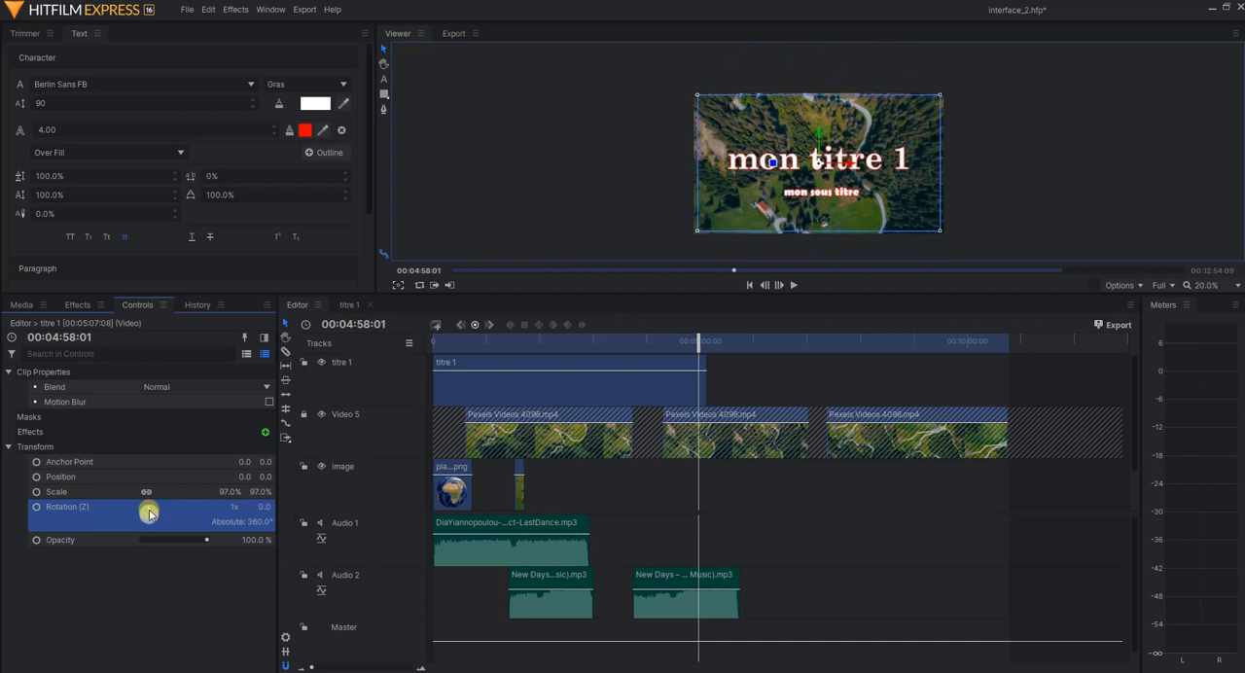
{"action": "double_click", "coordinate": [149, 513]}
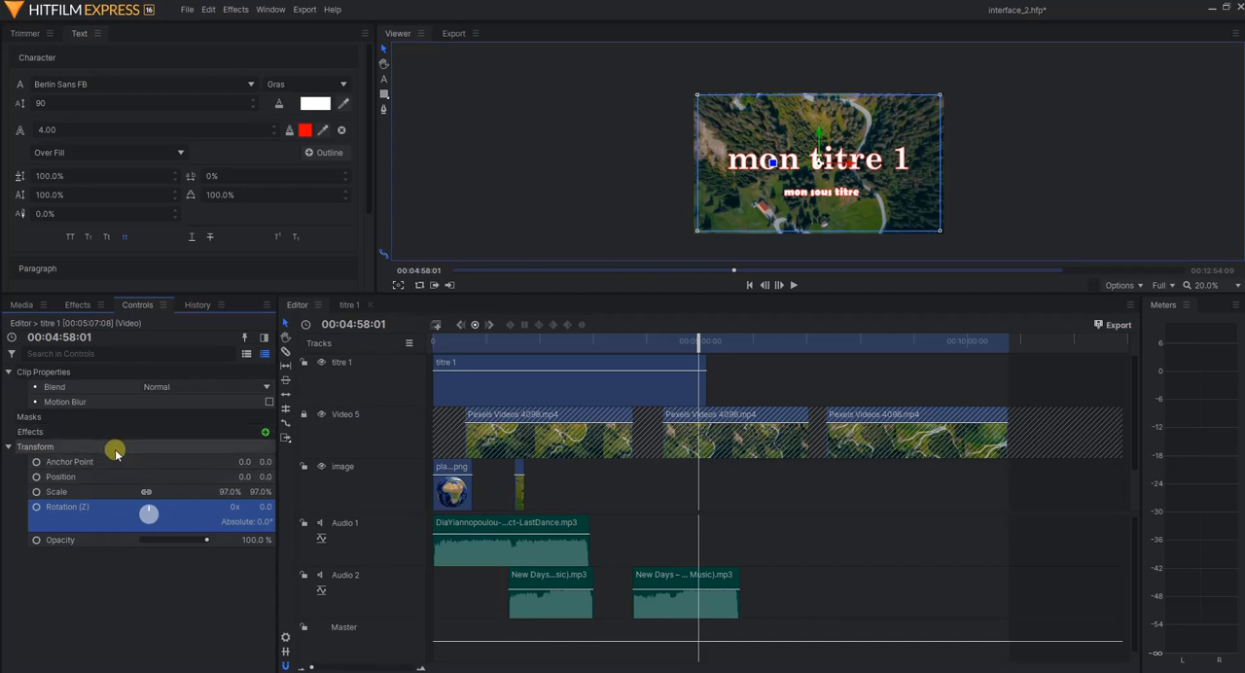
Add the Bulge effect from the Distort category to the titre 1 clip
{"action": "left_click", "coordinate": [265, 433]}
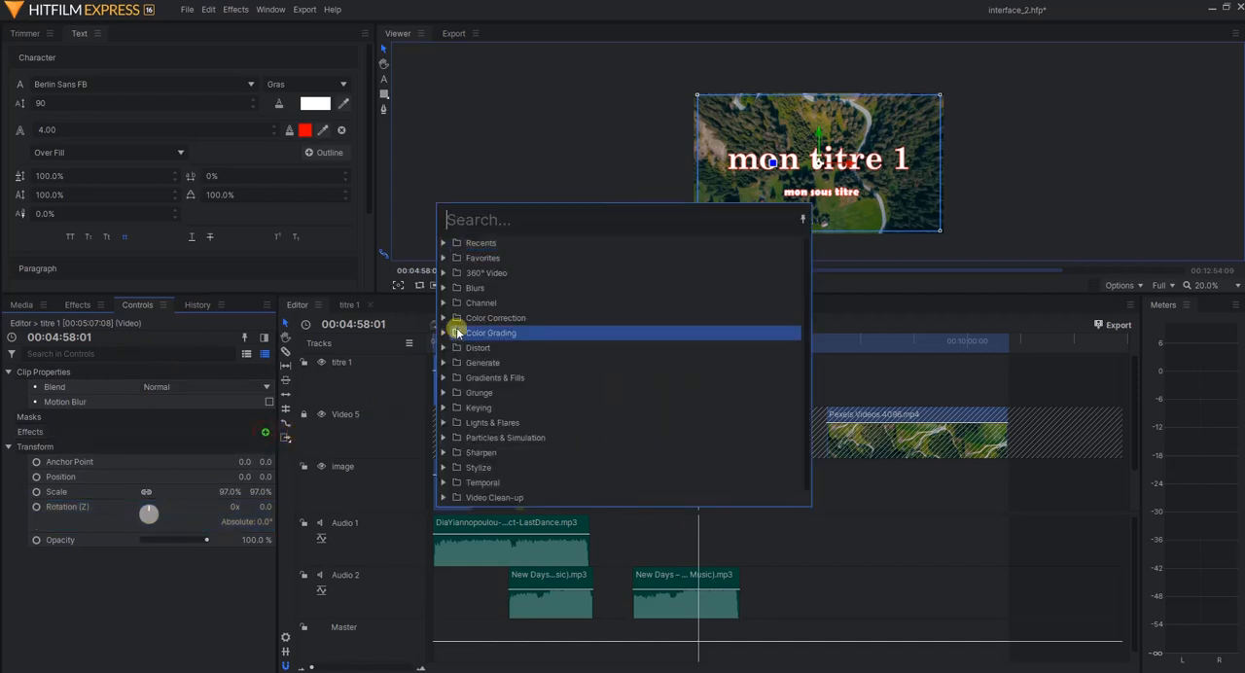
{"action": "left_click", "coordinate": [443, 288]}
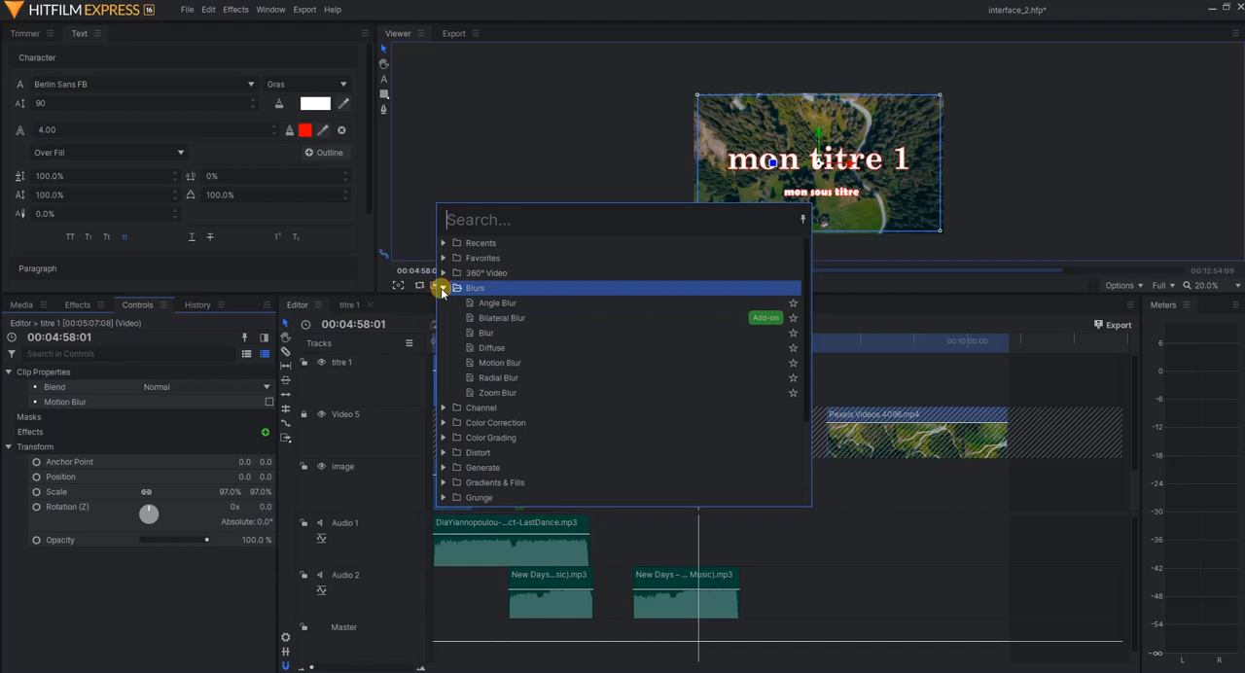
{"action": "left_click", "coordinate": [443, 407]}
{"action": "scroll", "coordinate": [445, 399], "scroll_direction": "down", "scroll_amount": 2}
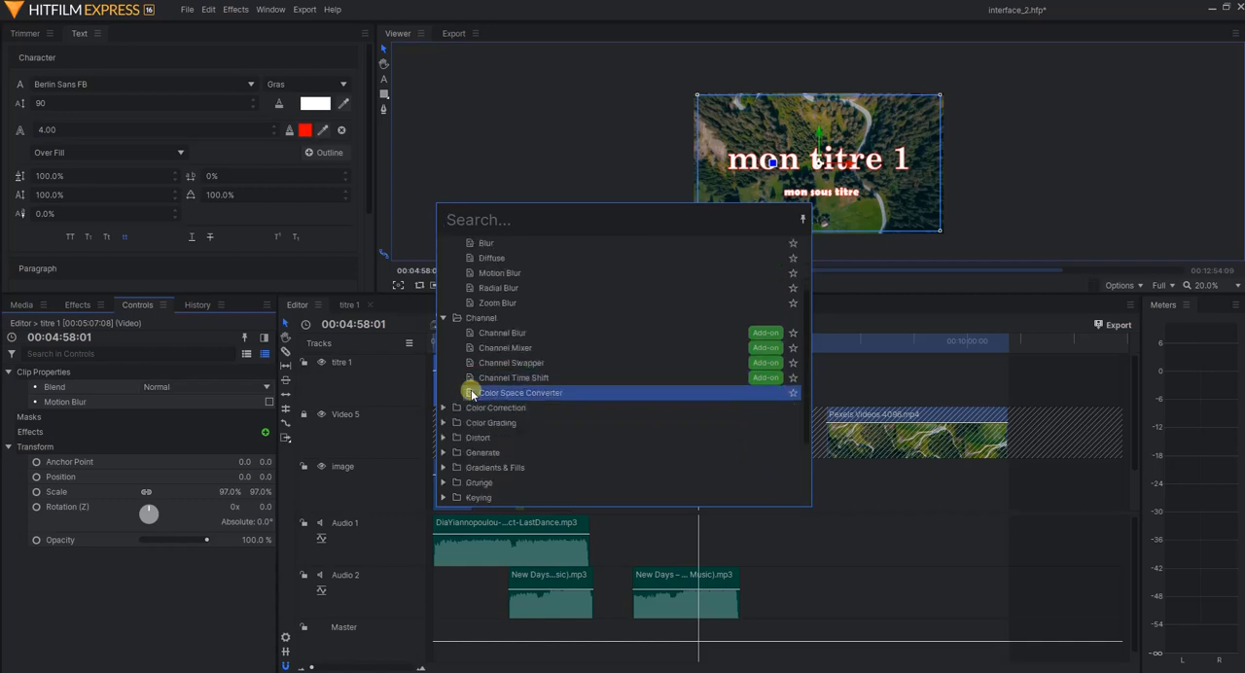
{"action": "left_click", "coordinate": [444, 438]}
{"action": "scroll", "coordinate": [525, 434], "scroll_direction": "down", "scroll_amount": 2}
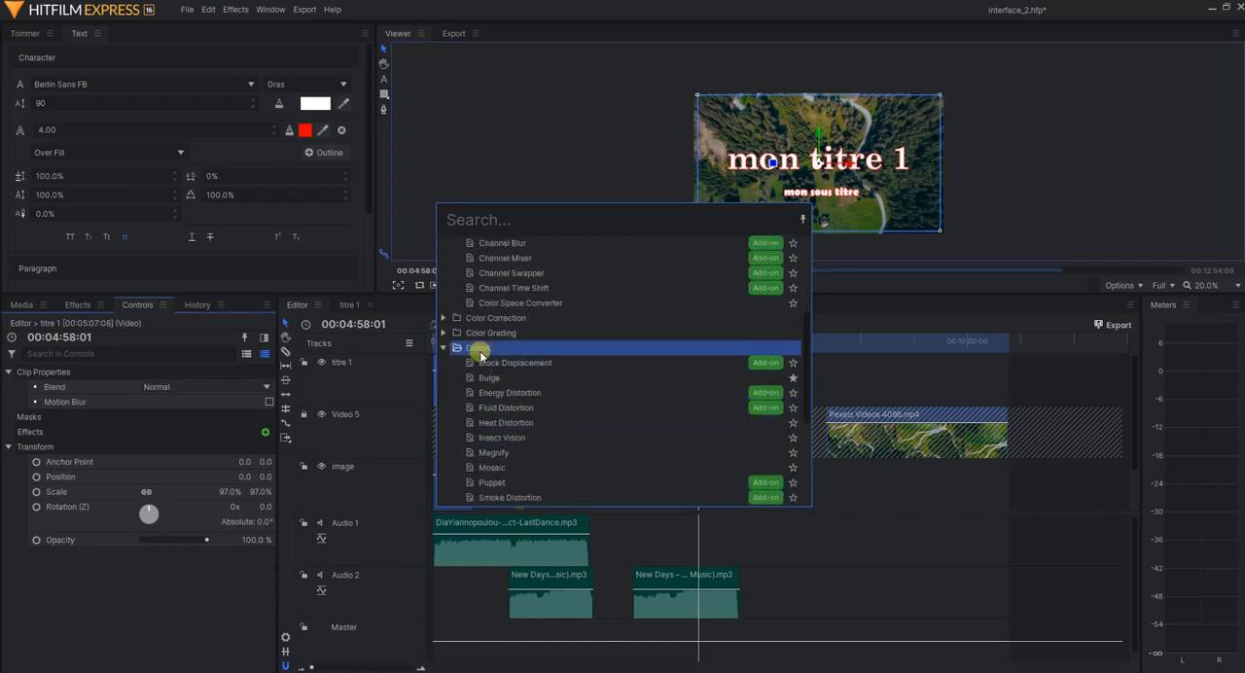
{"action": "left_click", "coordinate": [493, 380]}
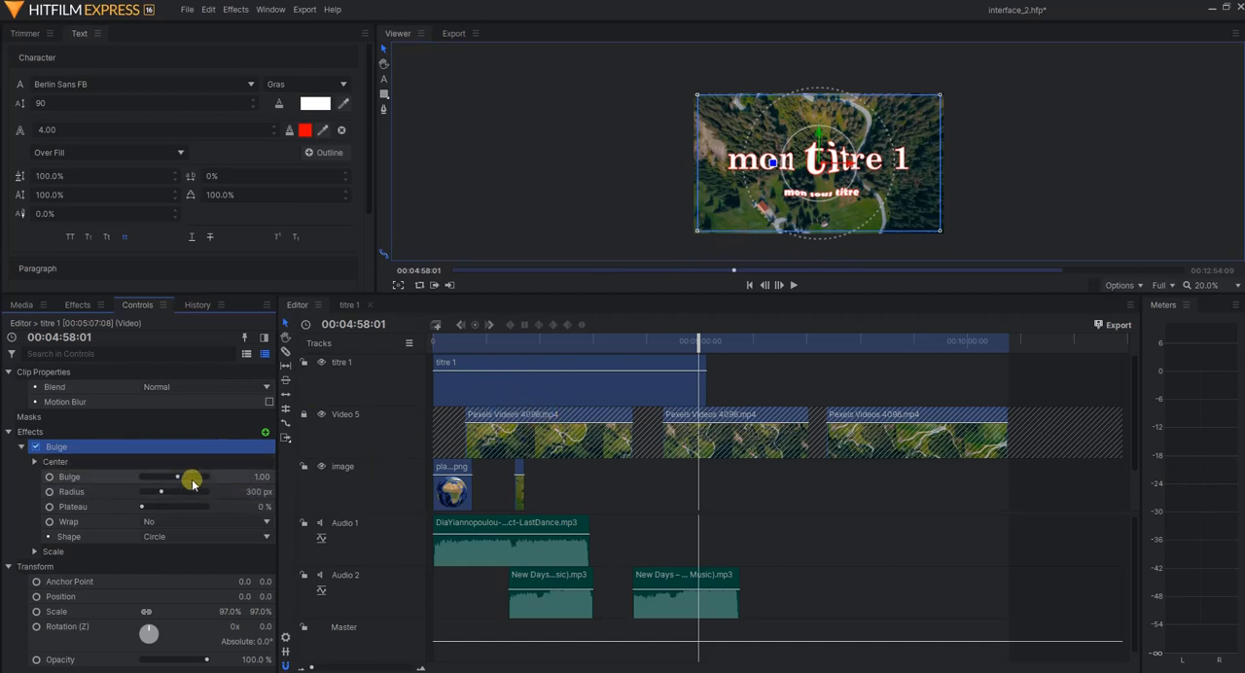
Set the titre 1 clip's Bulge effect to 2.40 bulge, 770 px radius and 18% plateau, enlarging the viewer to judge it
{"action": "left_click_drag", "start_coordinate": [185, 477], "coordinate": [183, 477]}
{"action": "scroll", "coordinate": [760, 208], "scroll_direction": "up", "scroll_amount": 2}
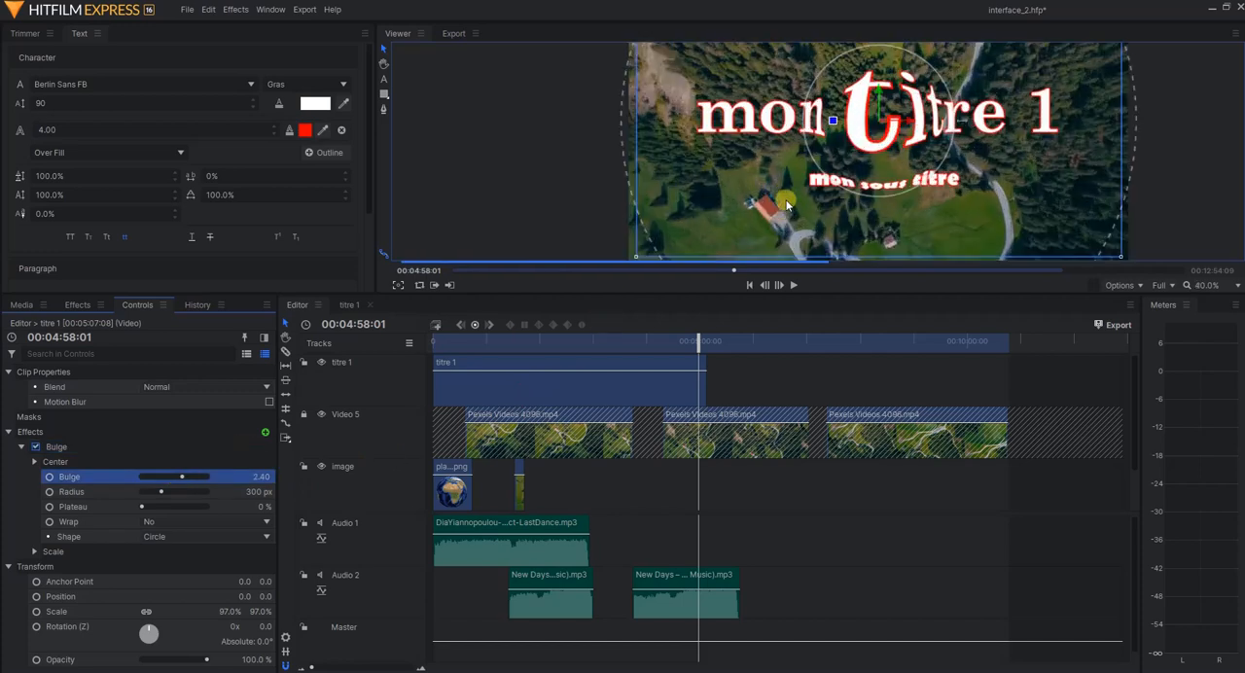
{"action": "scroll", "coordinate": [785, 205], "scroll_direction": "down", "scroll_amount": 1}
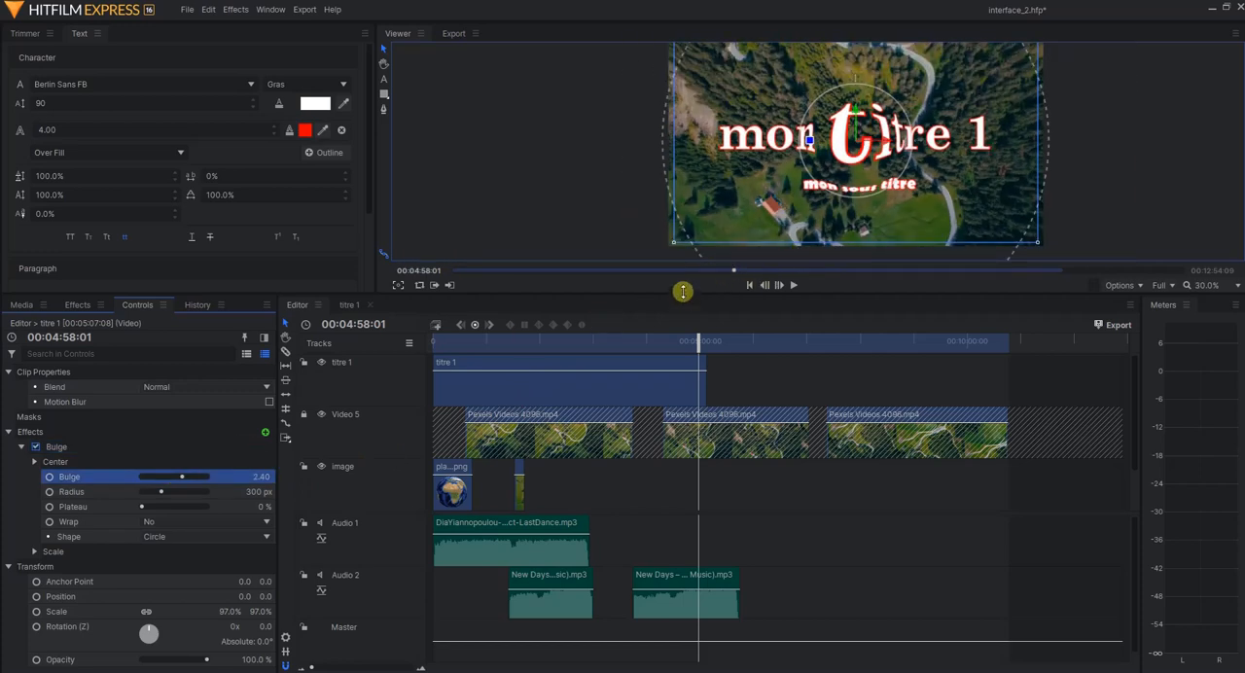
{"action": "left_click_drag", "start_coordinate": [684, 294], "coordinate": [632, 416]}
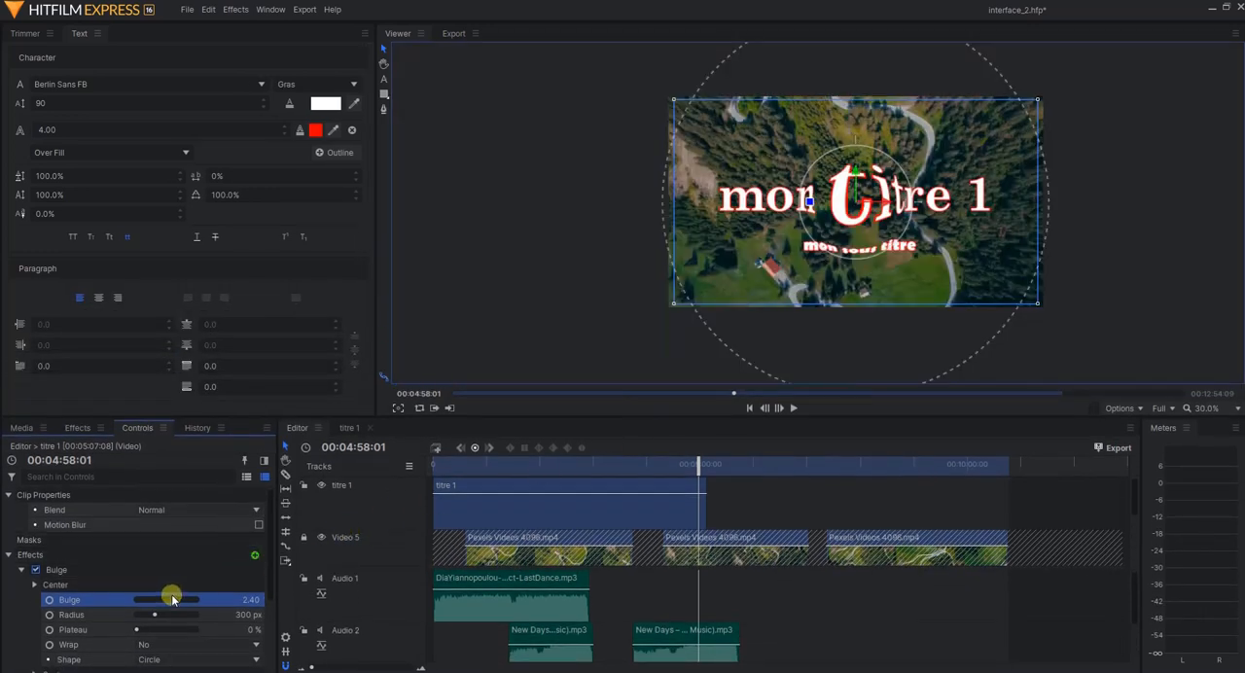
{"action": "mouse_move", "coordinate": [156, 616]}
{"action": "left_mouse_down"}
{"action": "mouse_move", "coordinate": [185, 614]}
{"action": "mouse_move", "coordinate": [146, 630]}
{"action": "mouse_move", "coordinate": [170, 631]}
{"action": "mouse_move", "coordinate": [142, 631]}
{"action": "left_mouse_up"}
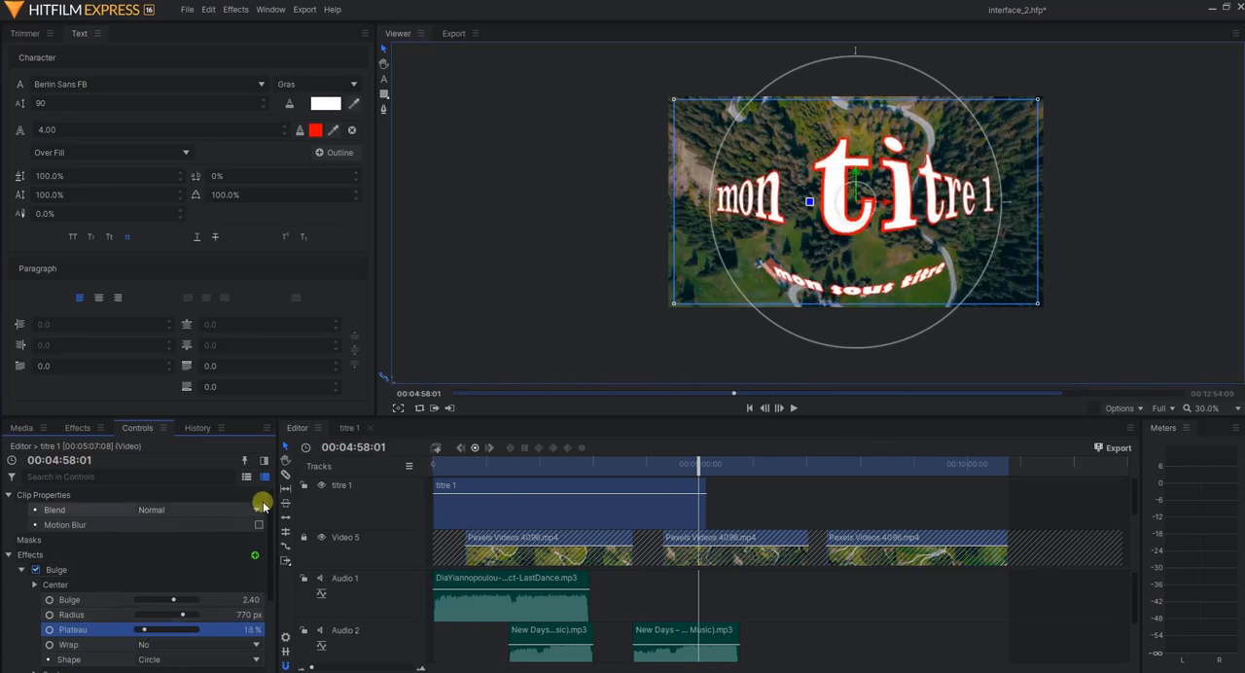
Check the bulged title over the footage at 00:03:33:07 and save the project
{"action": "left_click_drag", "start_coordinate": [692, 470], "coordinate": [623, 461]}
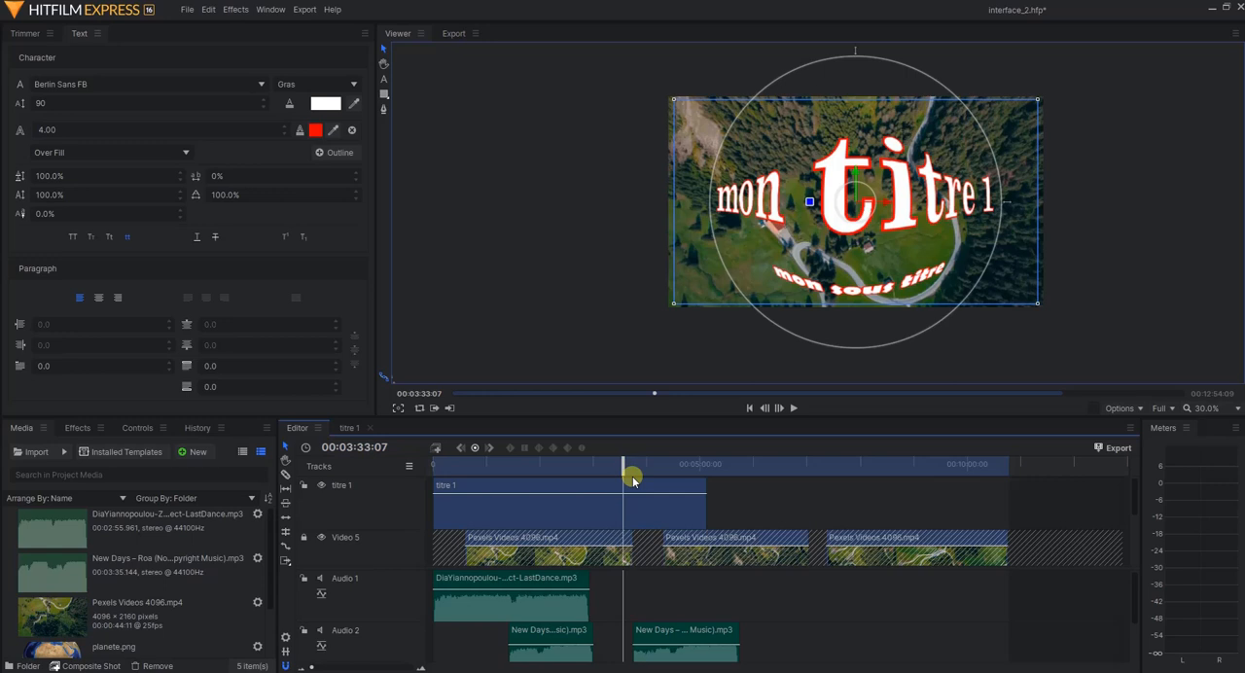
{"action": "left_click", "coordinate": [185, 10]}
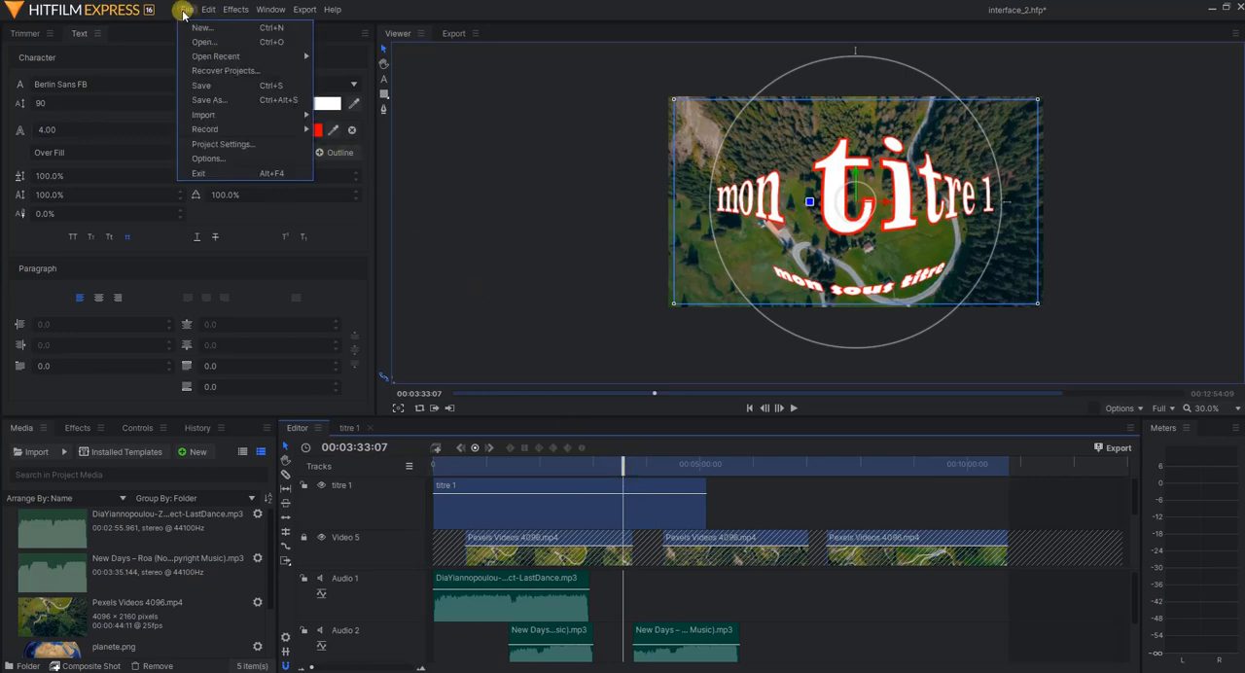
{"action": "left_click", "coordinate": [219, 85]}
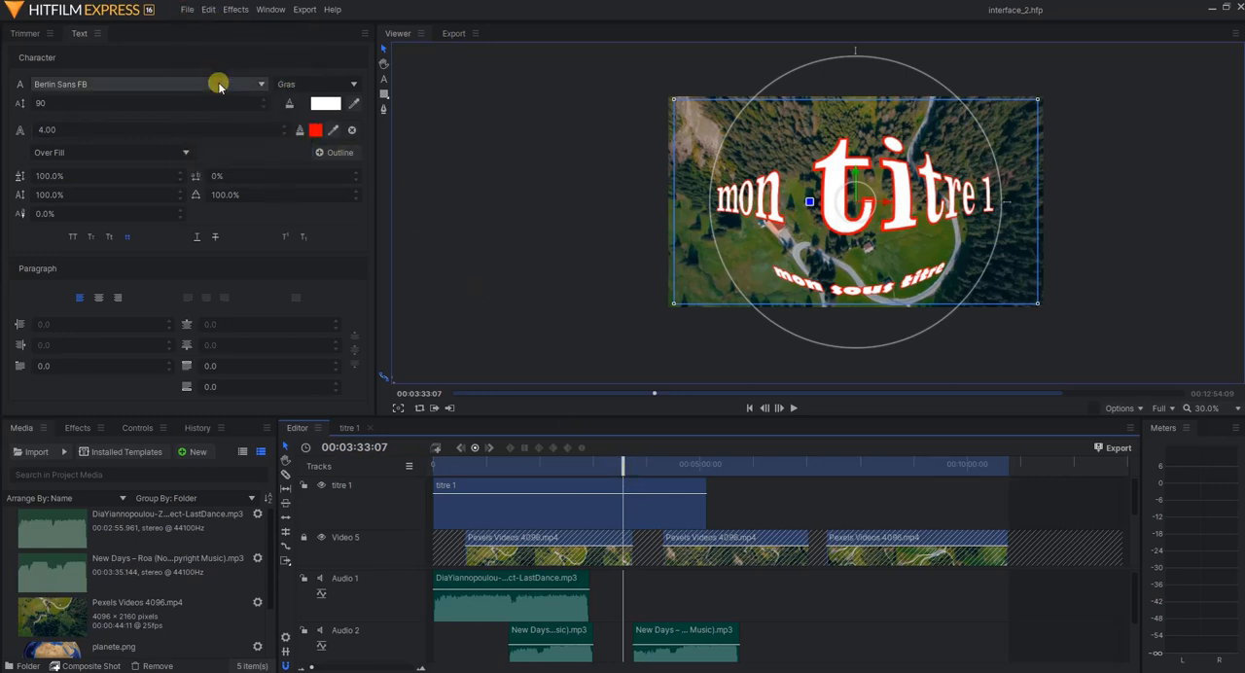